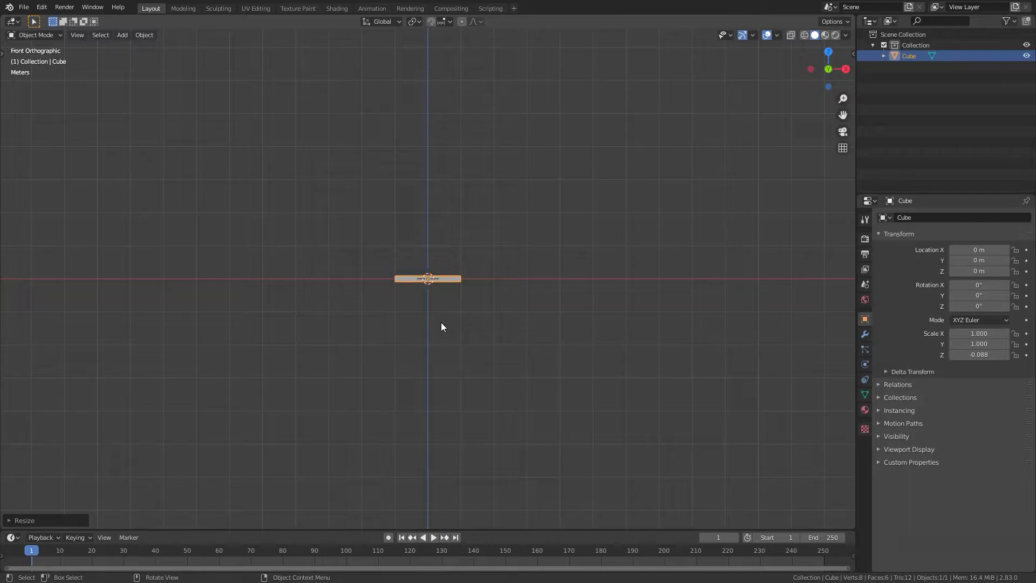
Enter Edit Mode on the flattened cube and view it from the top.
scroll(533, 310, down, 1)
middle_drag(533, 309, 480, 308)
scroll(458, 366, up, 5)
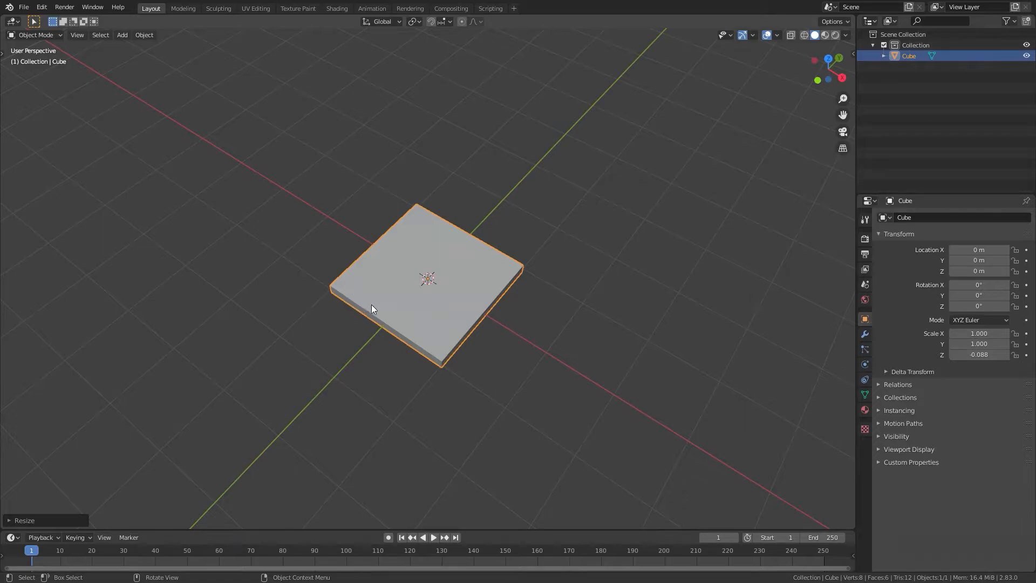
key(Tab)
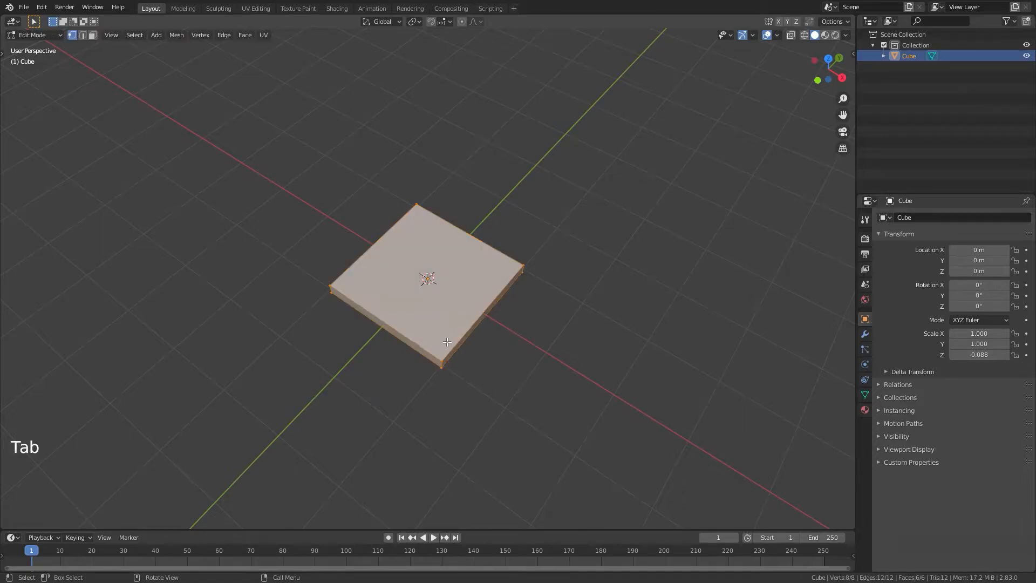
middle_drag(433, 319, 225, 209)
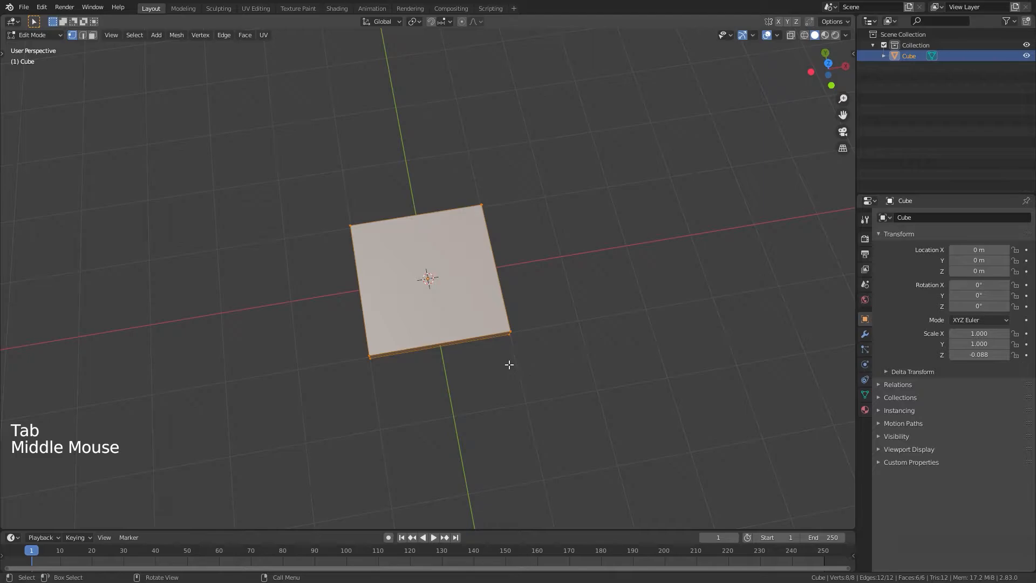
middle_drag(509, 364, 492, 356)
key(KP_7)
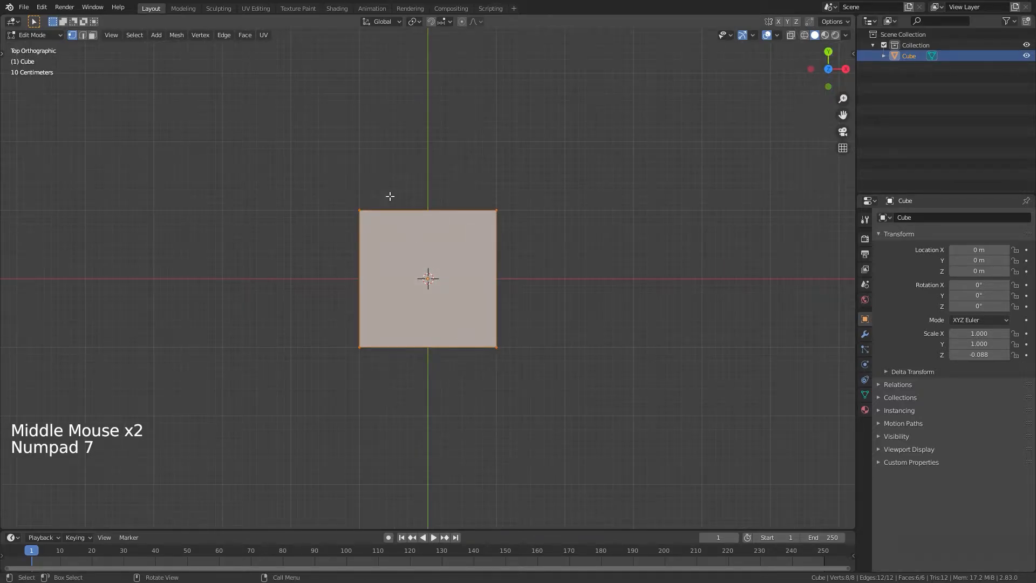
key(ctrl+r)
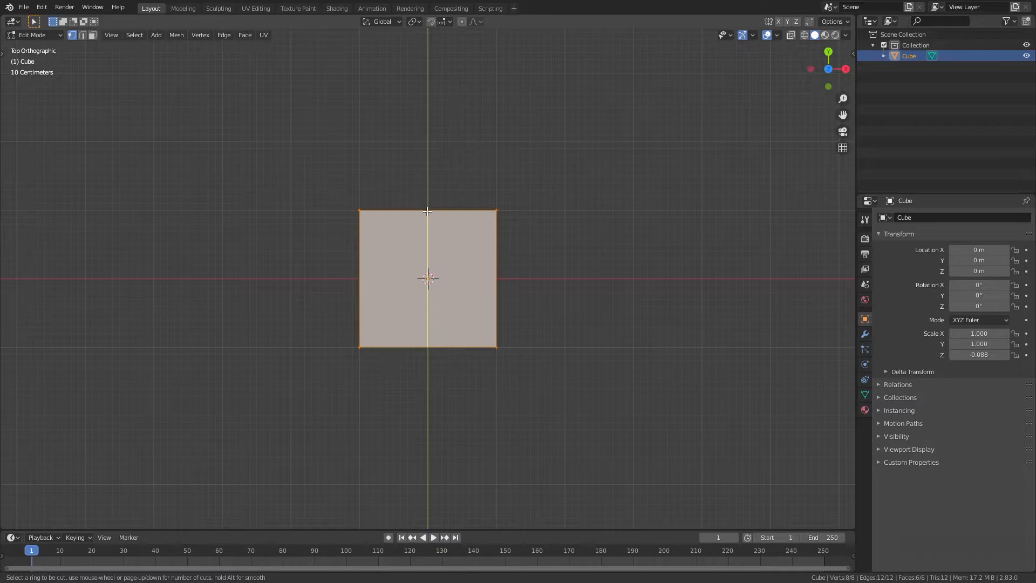
click(437, 227)
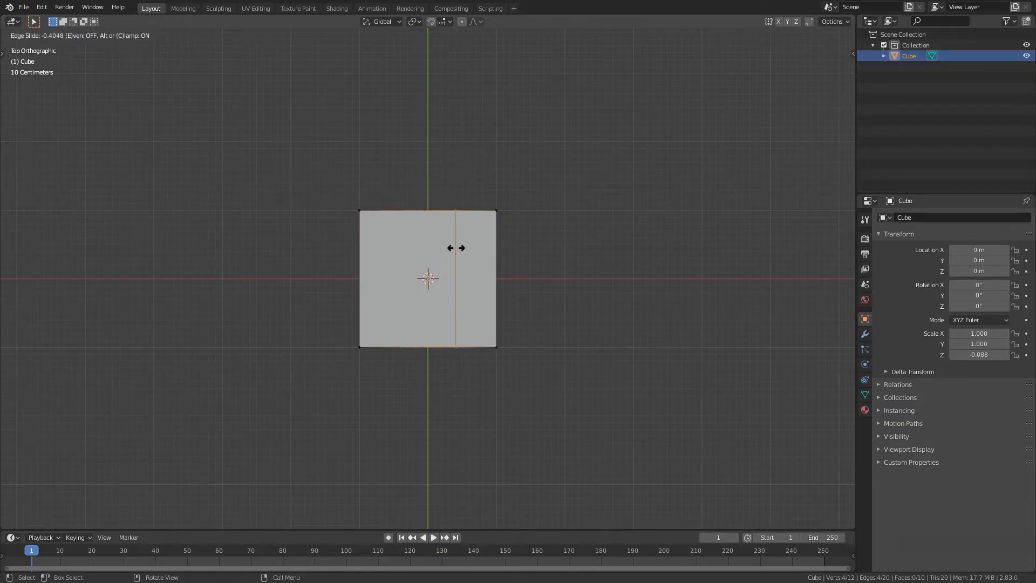
click(388, 243)
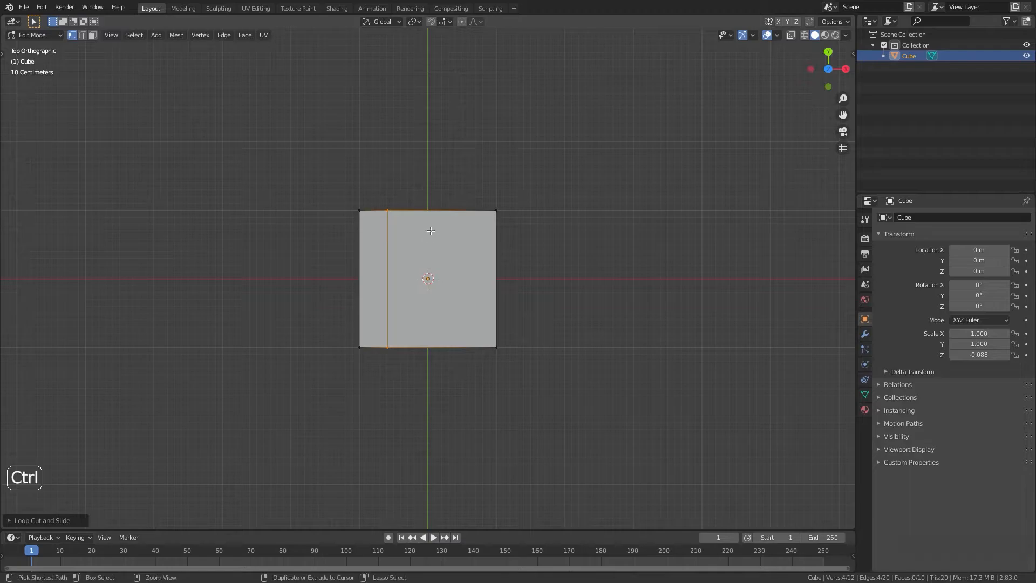
key(ctrl+r)
click(435, 208)
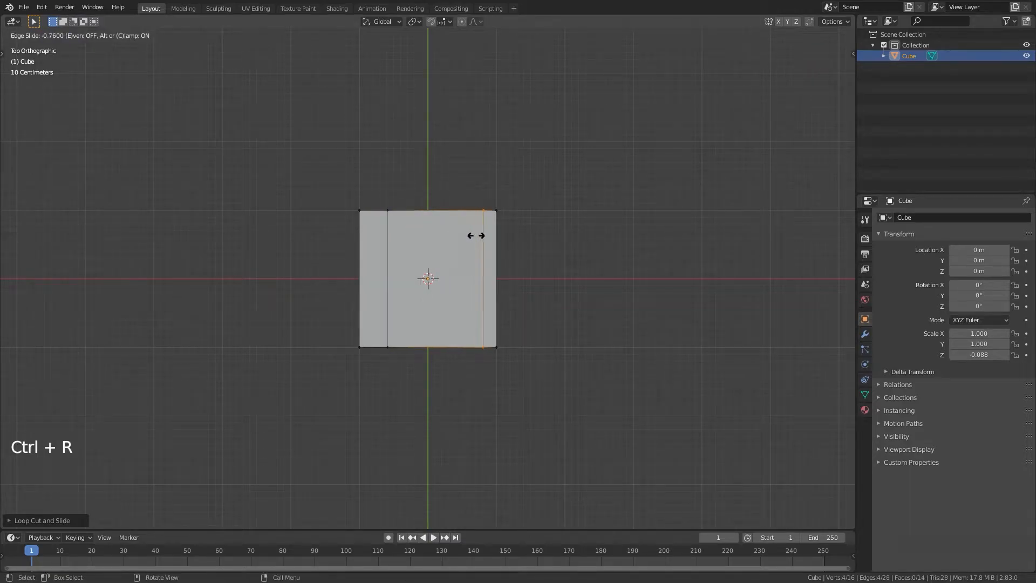
click(442, 231)
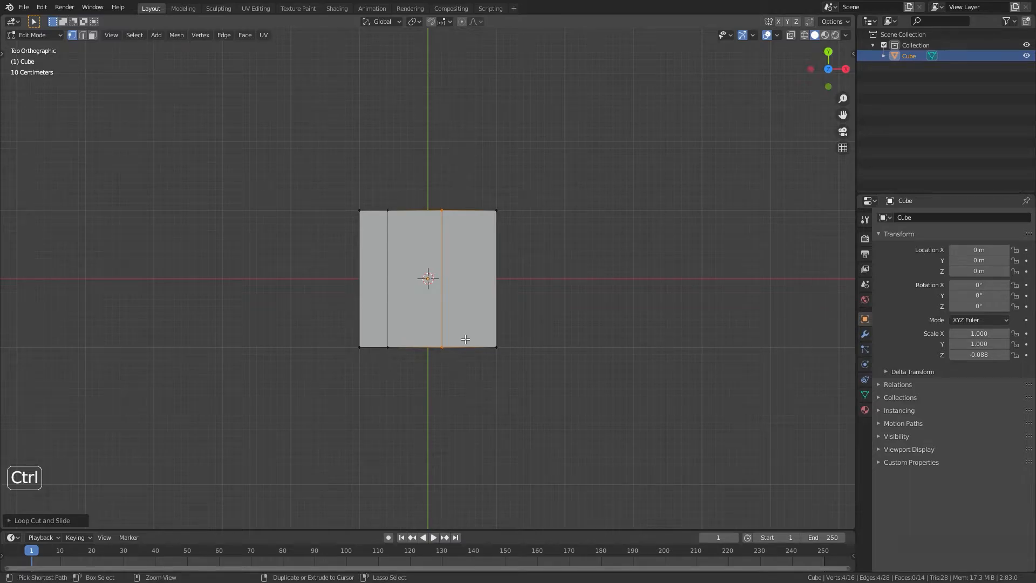
key(ctrl+z)
key(ctrl+z)
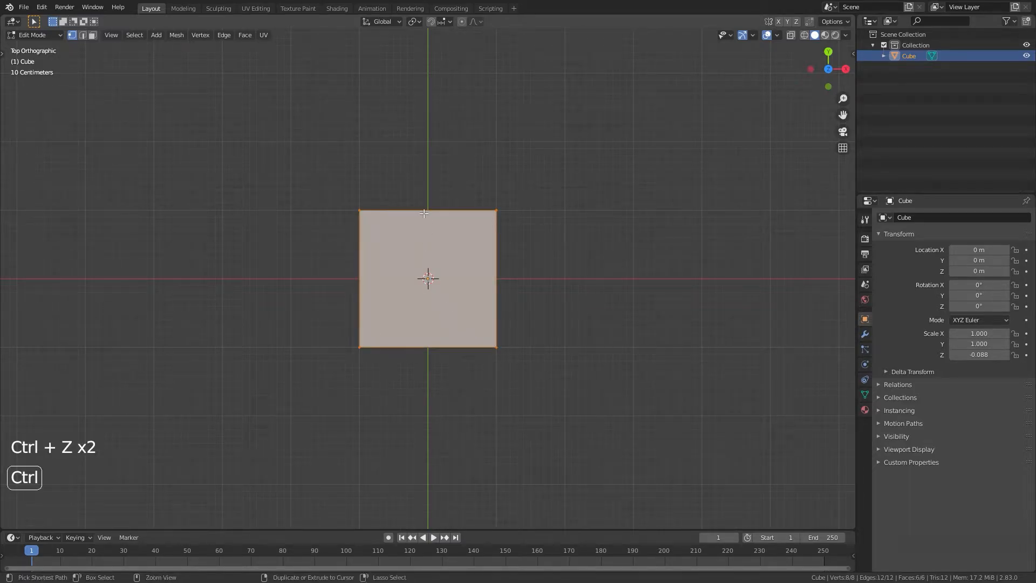
Add two loop cuts running along Y across the slab and scale them apart along X toward the side edges.
key(ctrl+r)
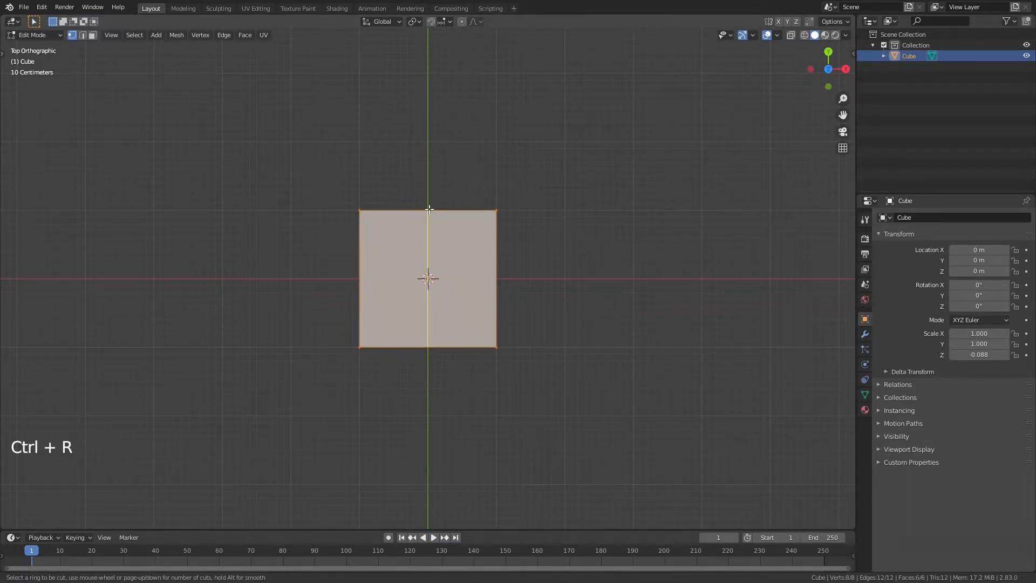
scroll(429, 208, up, 8)
scroll(429, 209, down, 5)
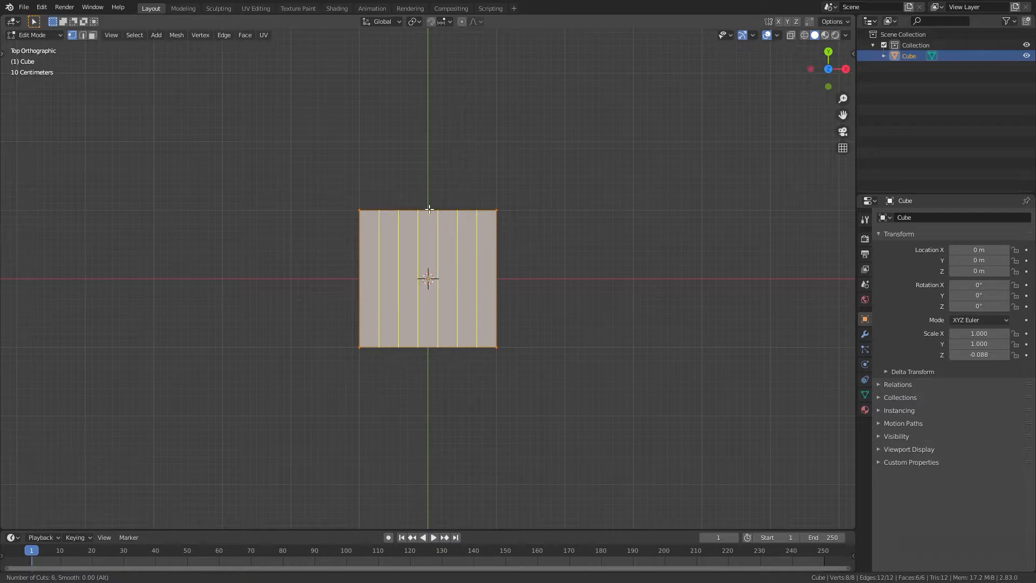
scroll(429, 209, down, 1)
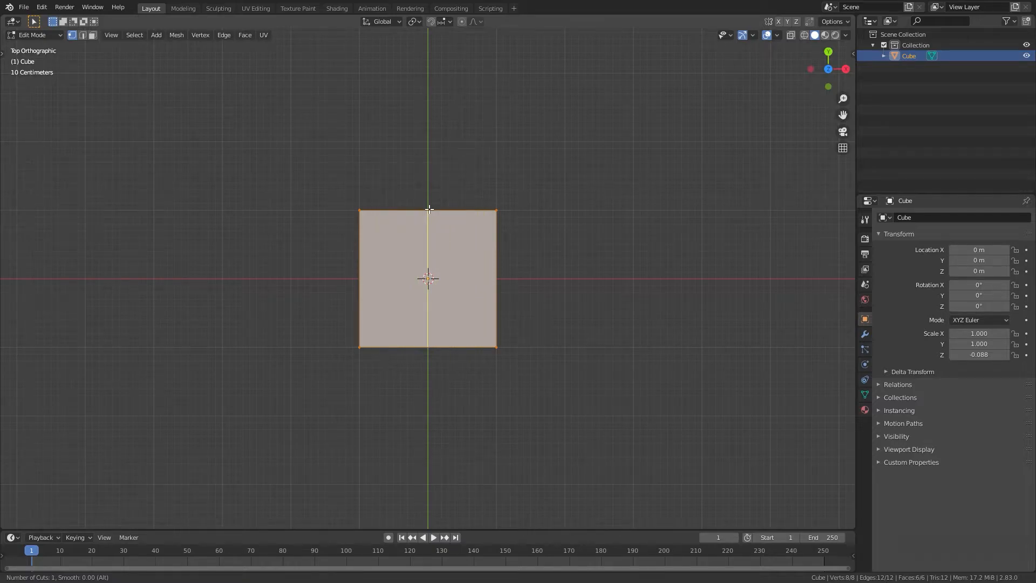
scroll(429, 209, down, 1)
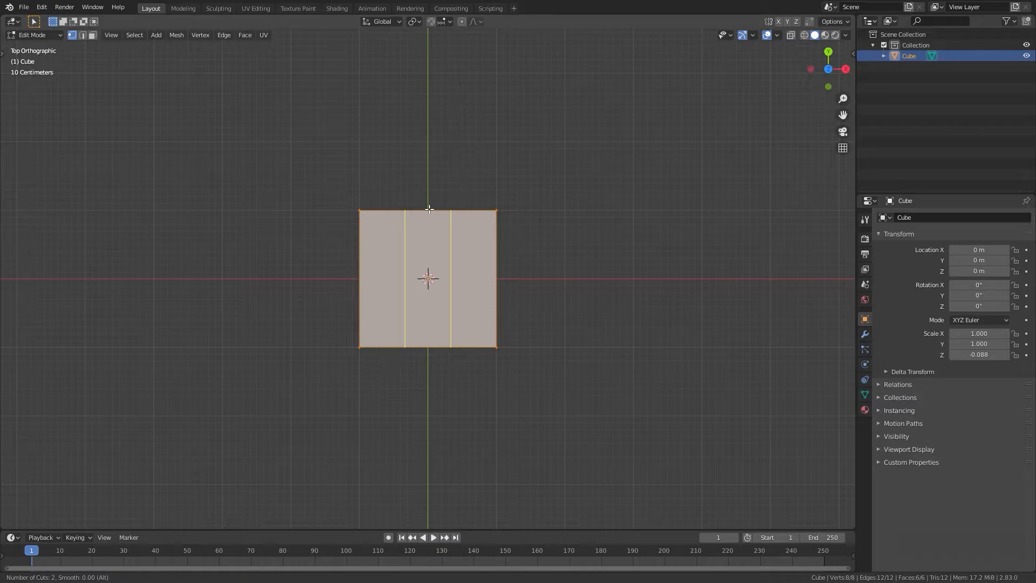
click(428, 208)
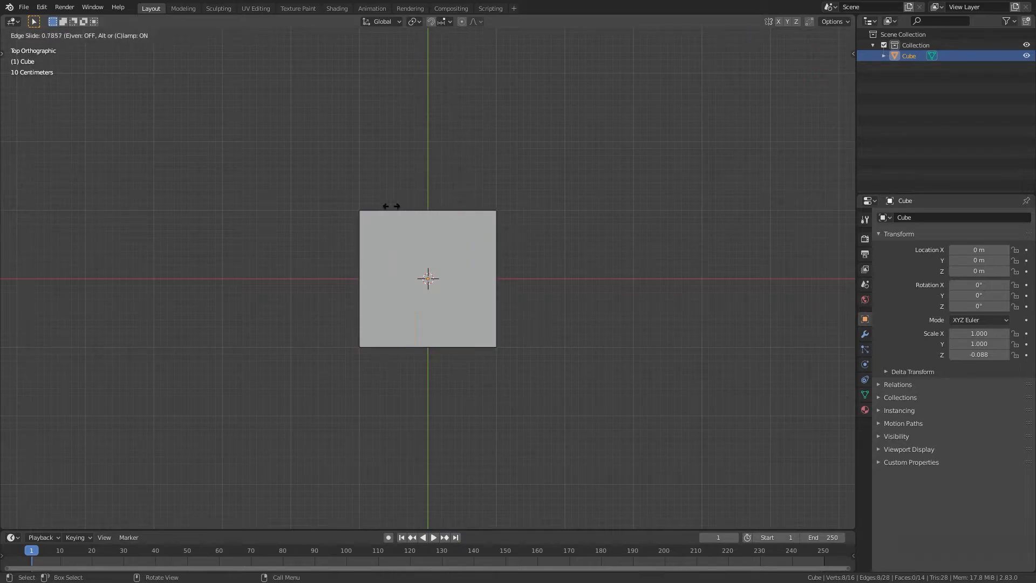
click(431, 217)
key(s)
key(x)
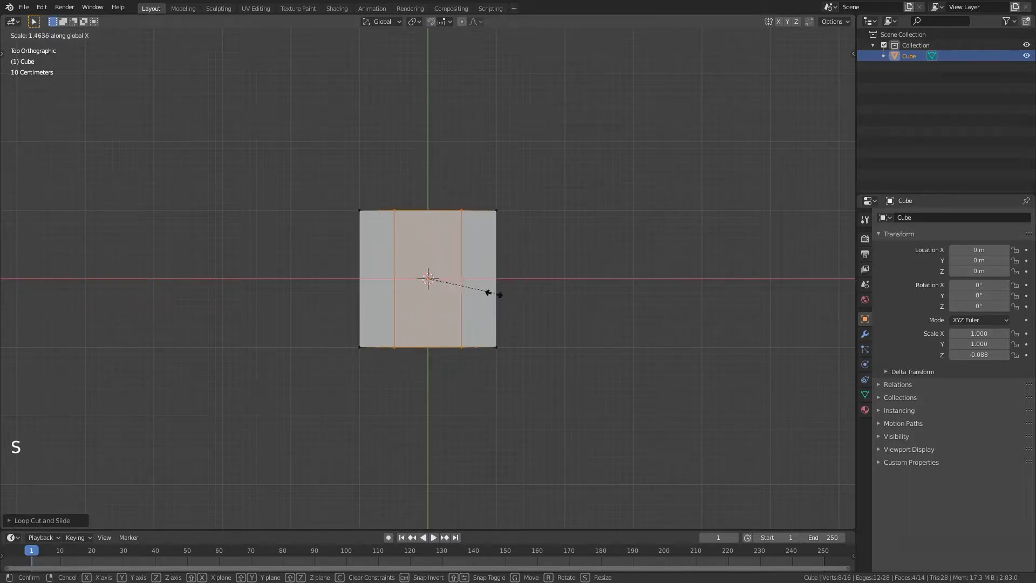
click(531, 297)
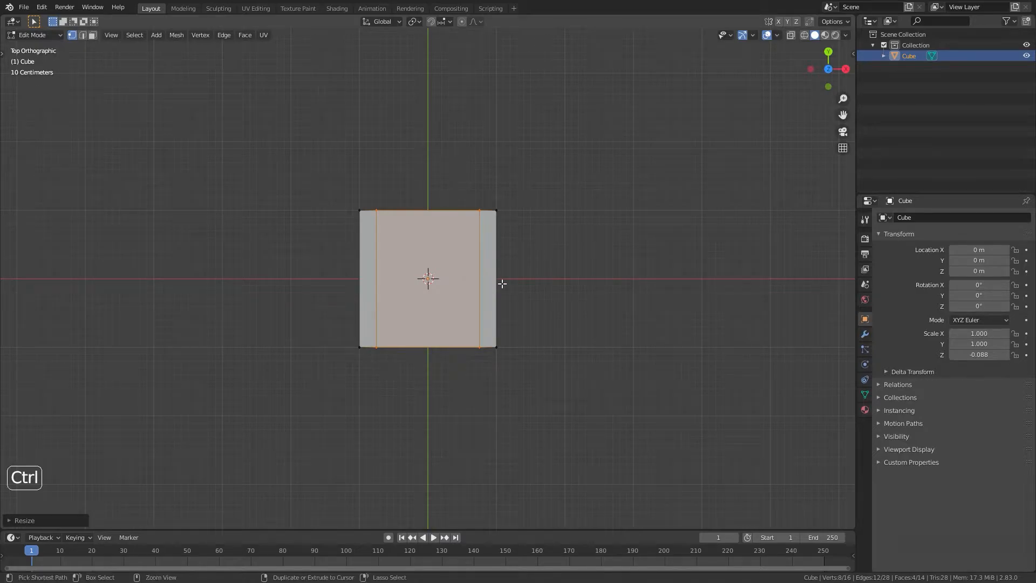
Add two loop cuts running along X across the slab and scale them apart along Y by about 2.3.
key(ctrl+r)
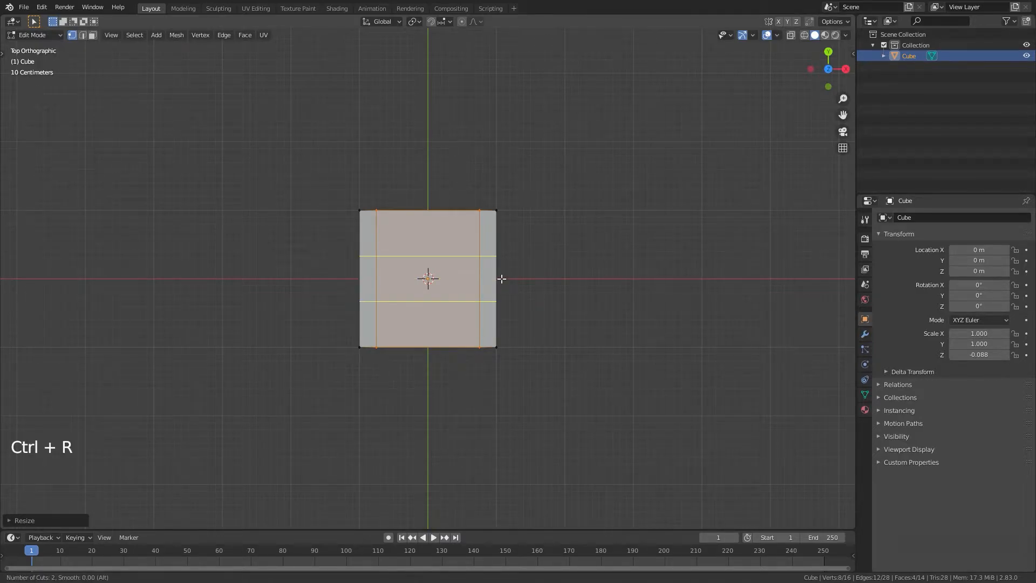
click(500, 279)
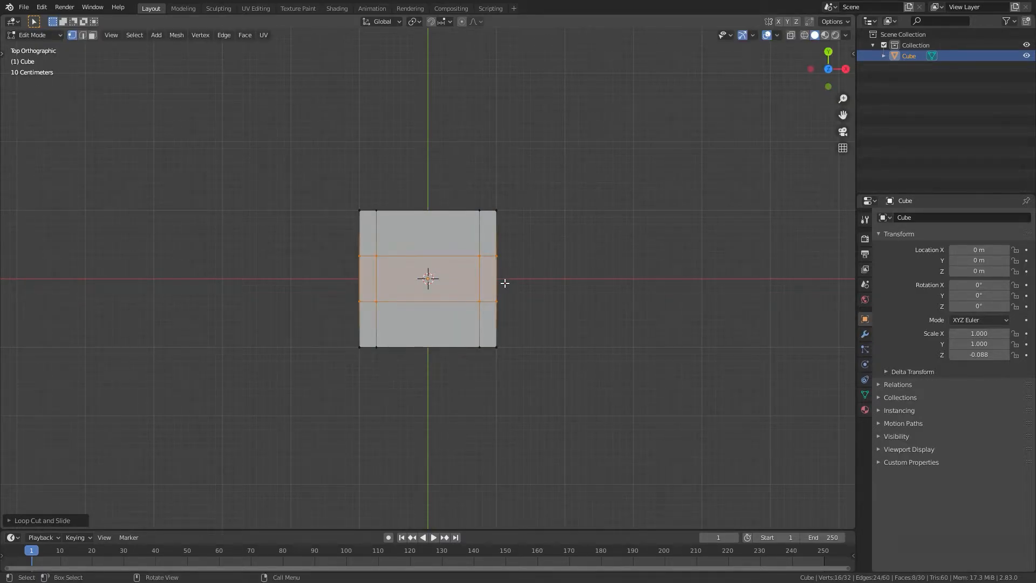
key(s)
key(y)
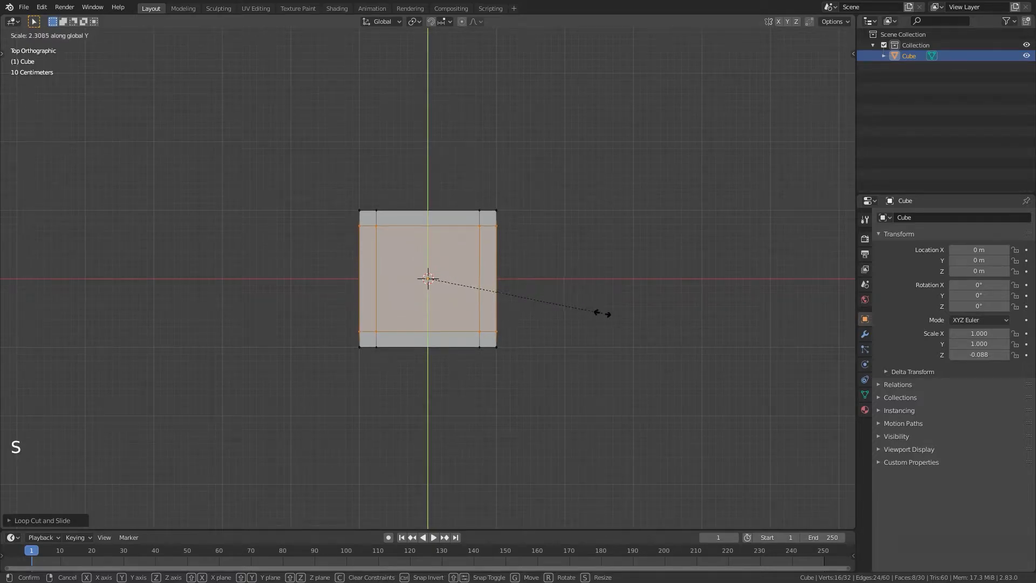
click(602, 313)
Switch to face selection with the slab's underside in view and clear the current selection.
middle_drag(548, 335, 527, 259)
key(Tab)
scroll(527, 346, down, 1)
scroll(527, 346, down, 1)
middle_drag(526, 347, 486, 273)
key(Tab)
scroll(497, 289, up, 1)
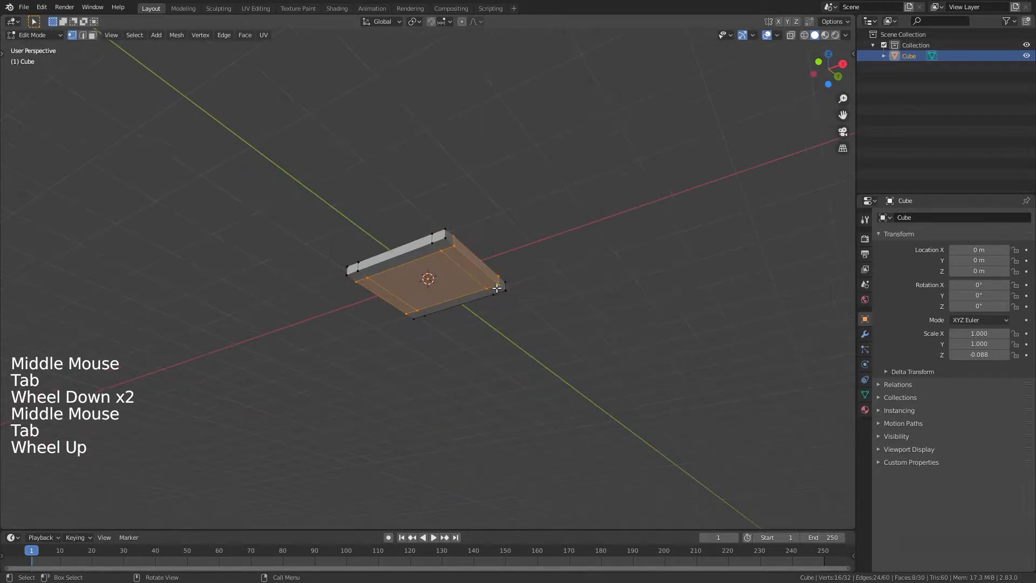
scroll(497, 289, up, 3)
key(3)
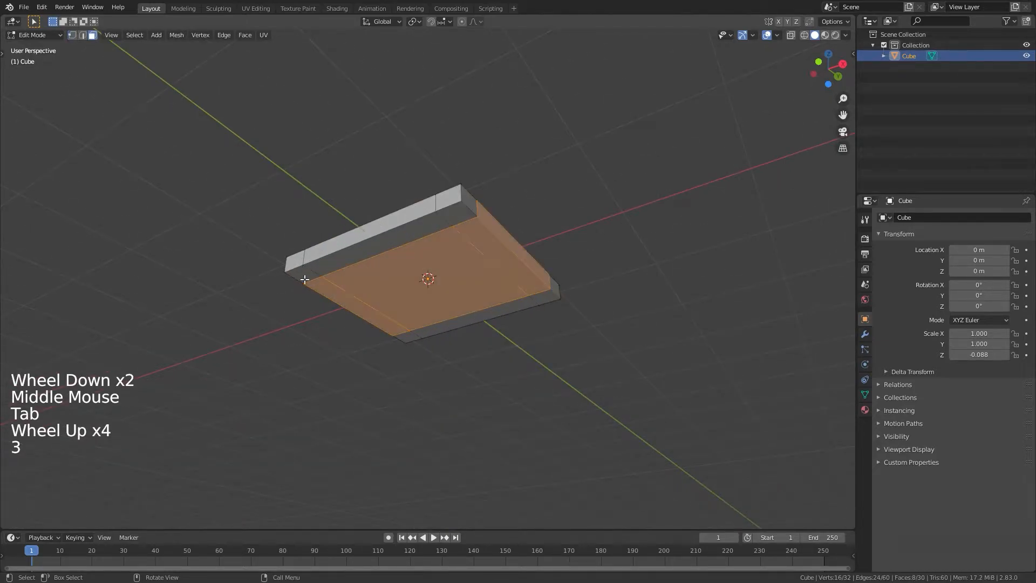
click(226, 229)
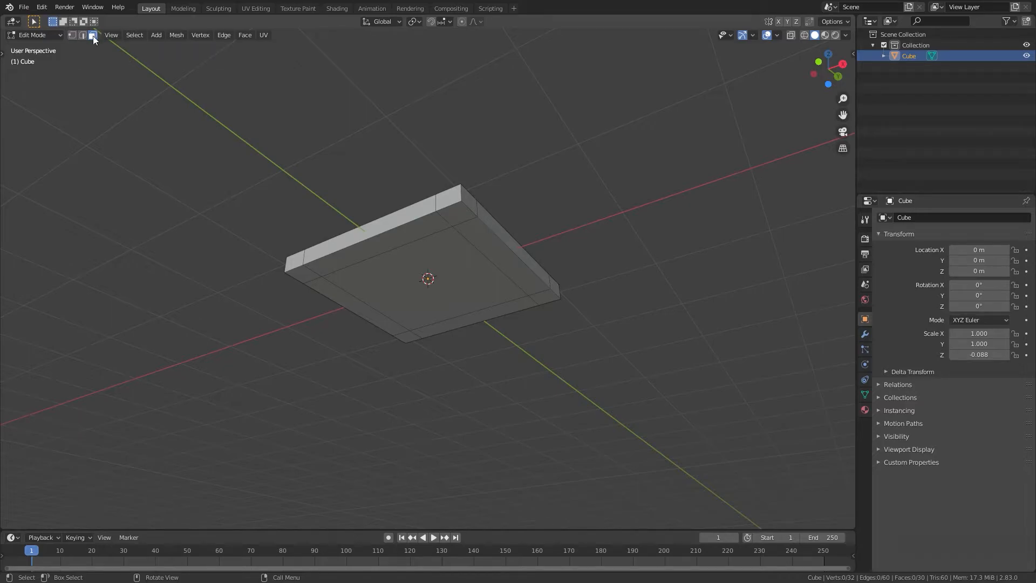
Extrude the four small corner faces on the slab's underside downward in front view to form the chair legs.
click(302, 276)
shift+click(458, 213)
shift+click(531, 300)
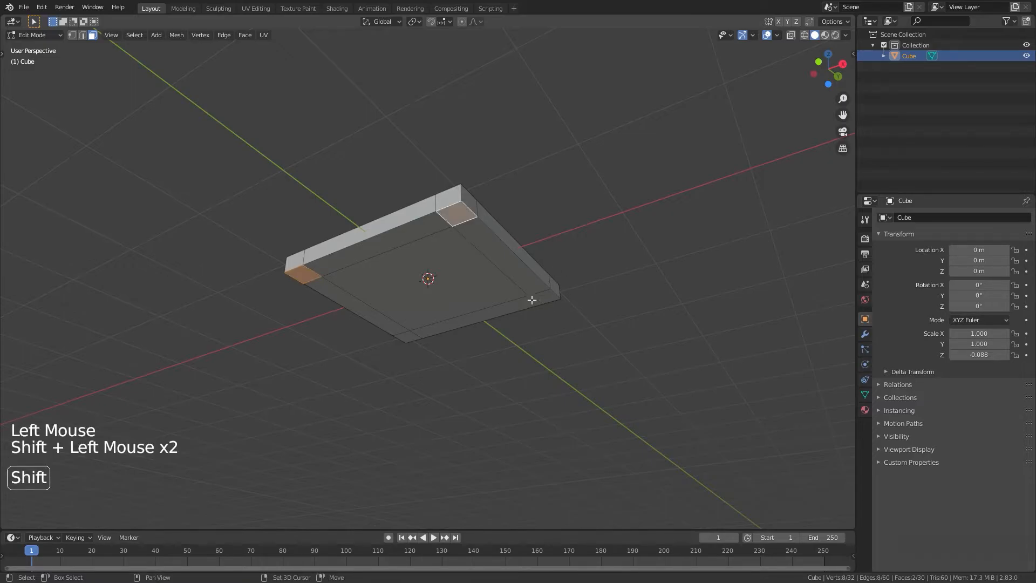
shift+click(405, 337)
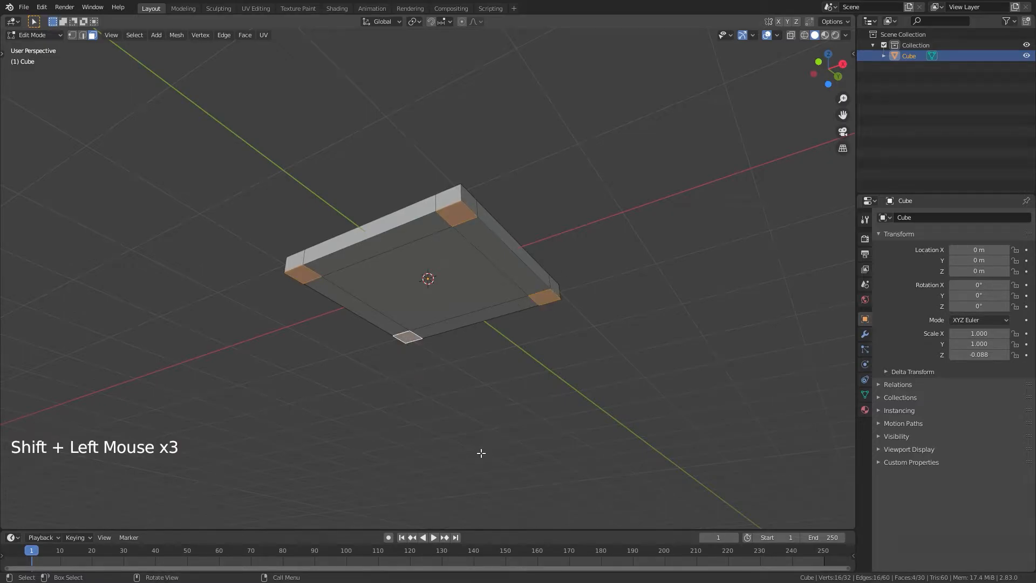
key(KP_1)
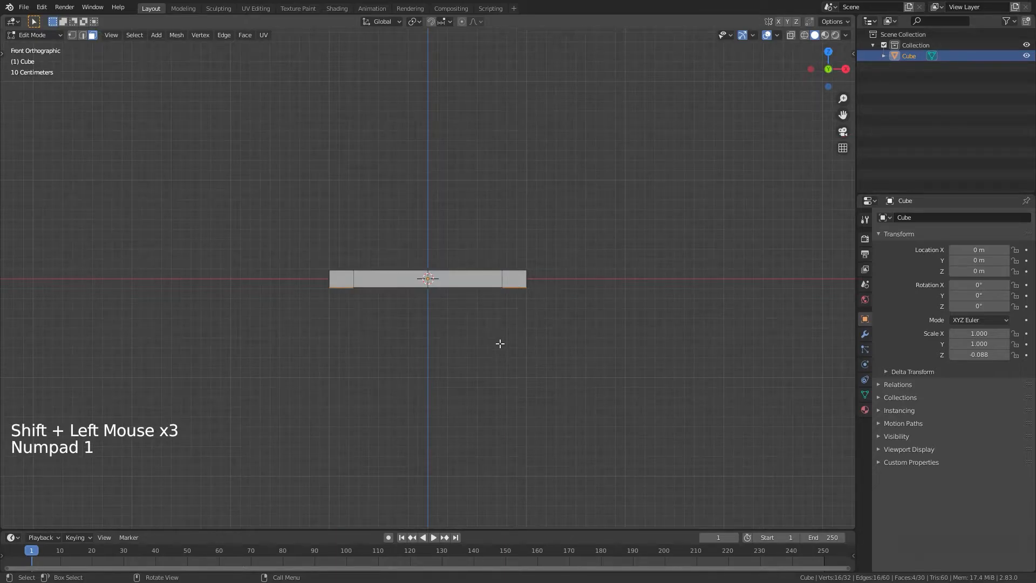
key(e)
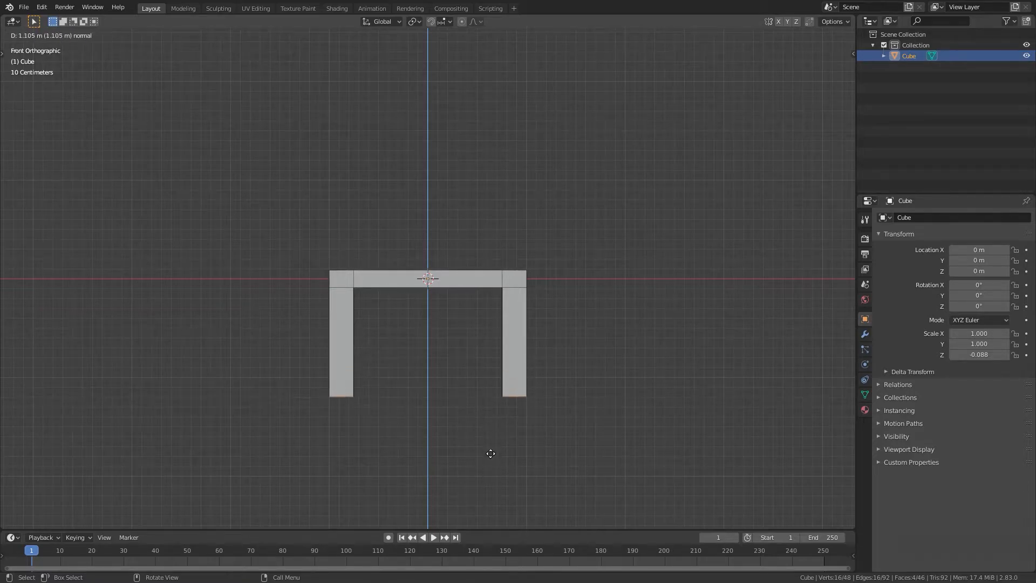
click(495, 508)
Extrude the three top faces along the seat's +X edge upward about 2.43 m in front view to form the backrest.
scroll(460, 416, down, 2)
middle_drag(461, 416, 539, 315)
shift+middle_drag(572, 356, 574, 359)
click(573, 358)
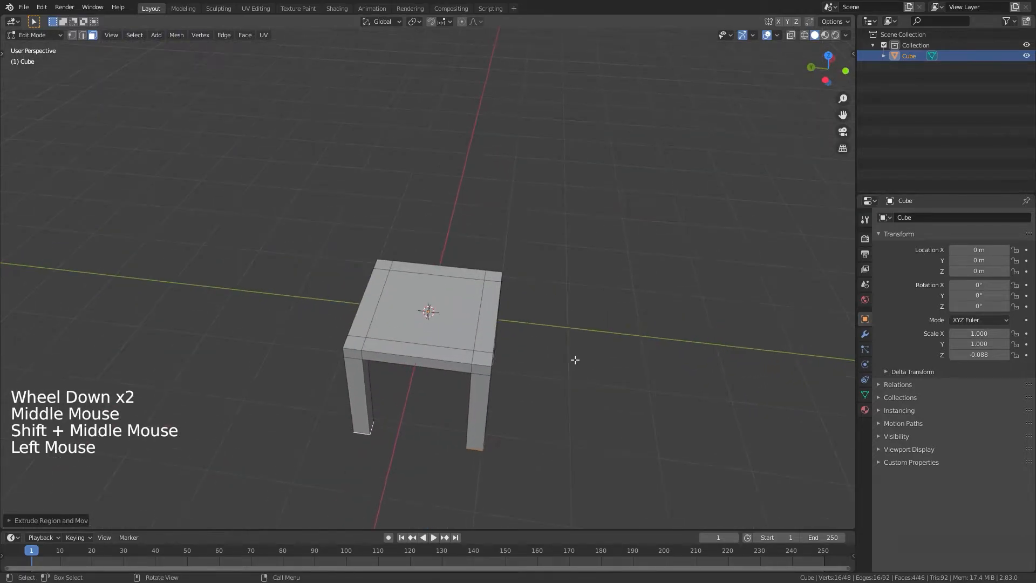
click(494, 277)
shift+click(455, 271)
shift+click(385, 263)
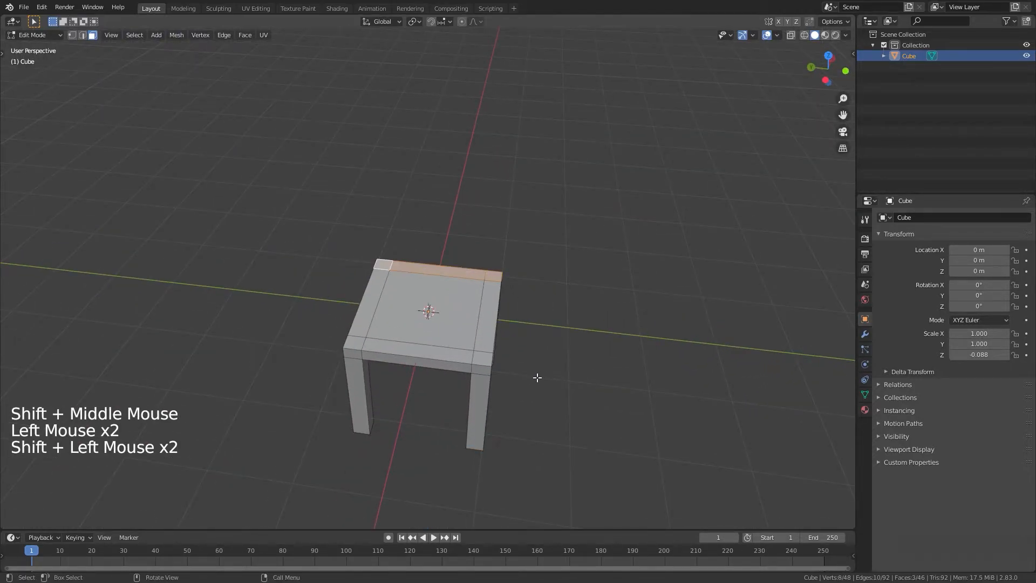
key(KP_1)
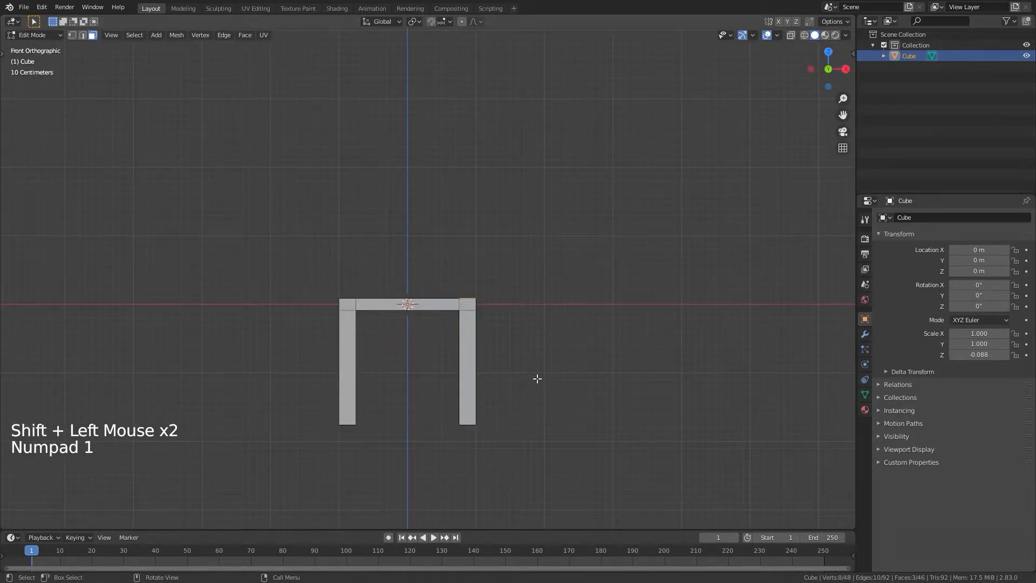
key(e)
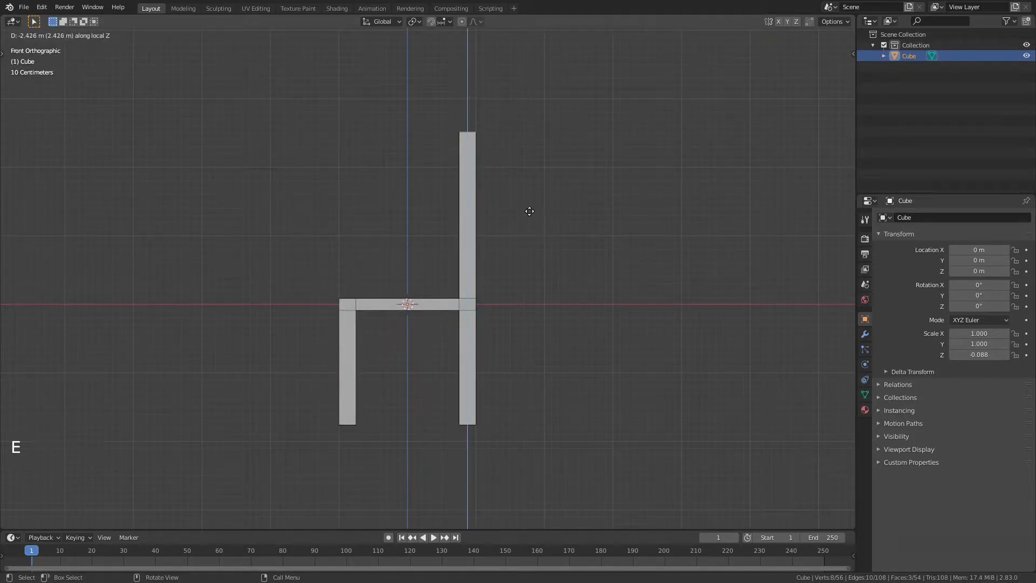
click(529, 211)
Add a horizontal loop cut centered at mid-height around the backrest.
middle_drag(600, 301, 555, 212)
key(Tab)
scroll(591, 306, down, 2)
scroll(597, 309, up, 5)
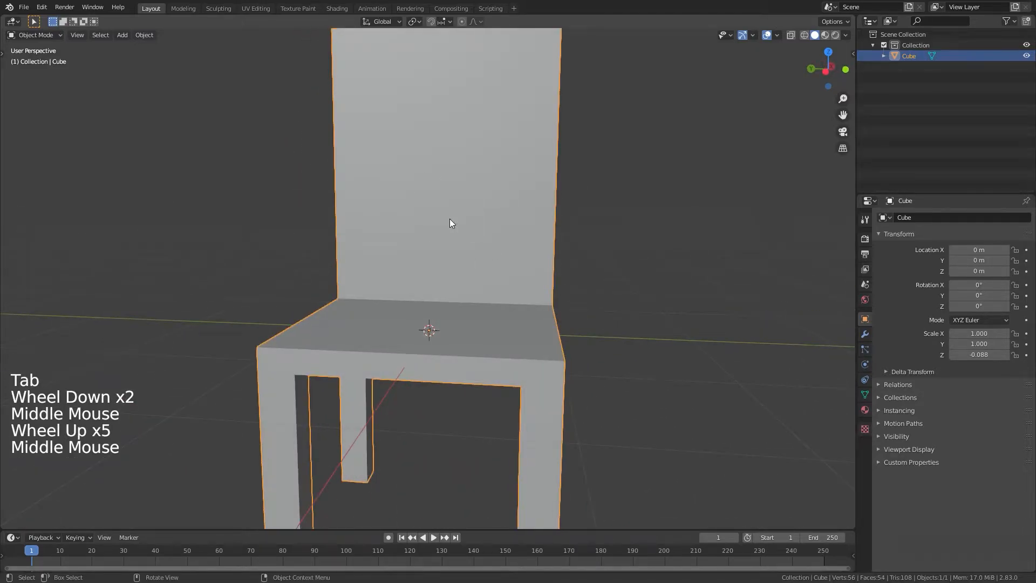
key(Tab)
scroll(557, 247, down, 2)
shift+middle_drag(558, 247, 543, 285)
key(ctrl+r)
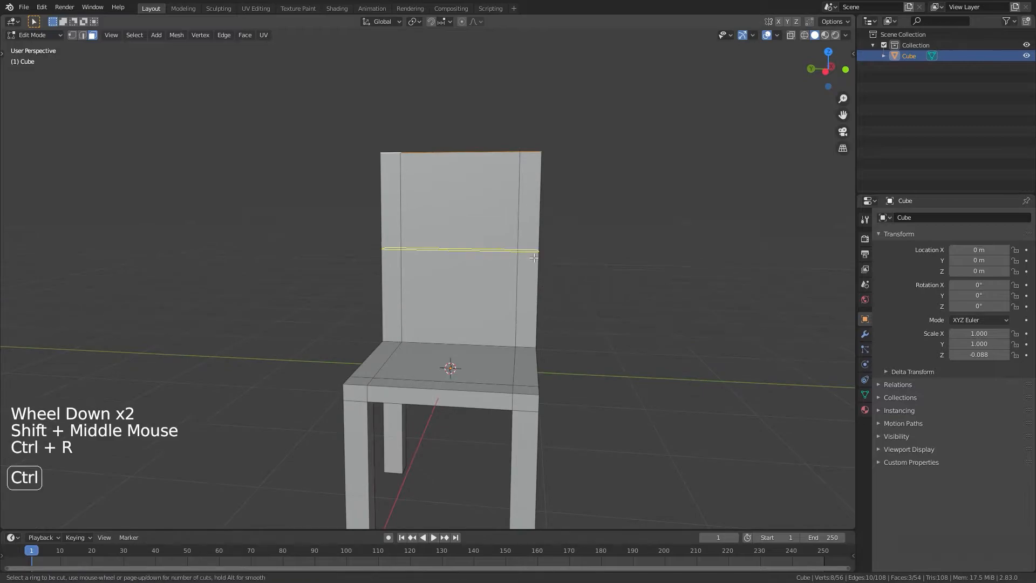
click(538, 250)
right_click(535, 258)
Add a second horizontal loop cut in the backrest's lower half and slide it down toward the seat.
key(ctrl+r)
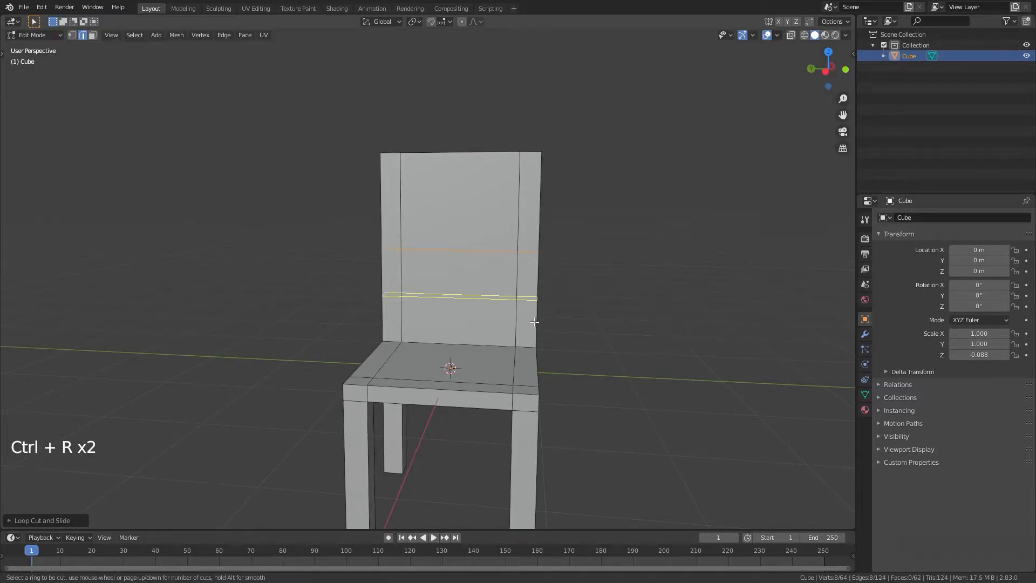
click(537, 297)
click(531, 338)
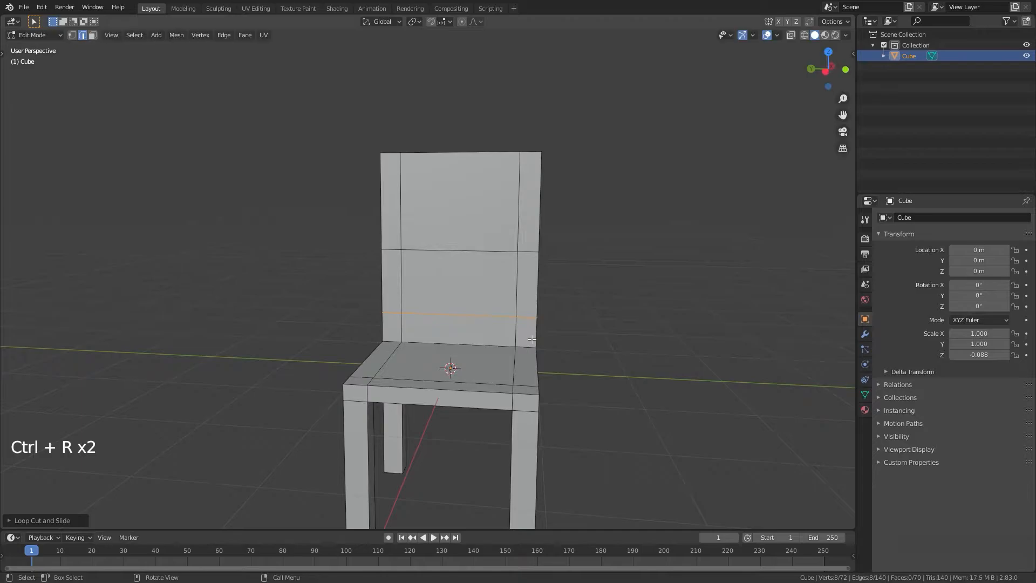
Delete the front and rear center faces between the two horizontal loop cuts to open a window through the backrest.
key(3)
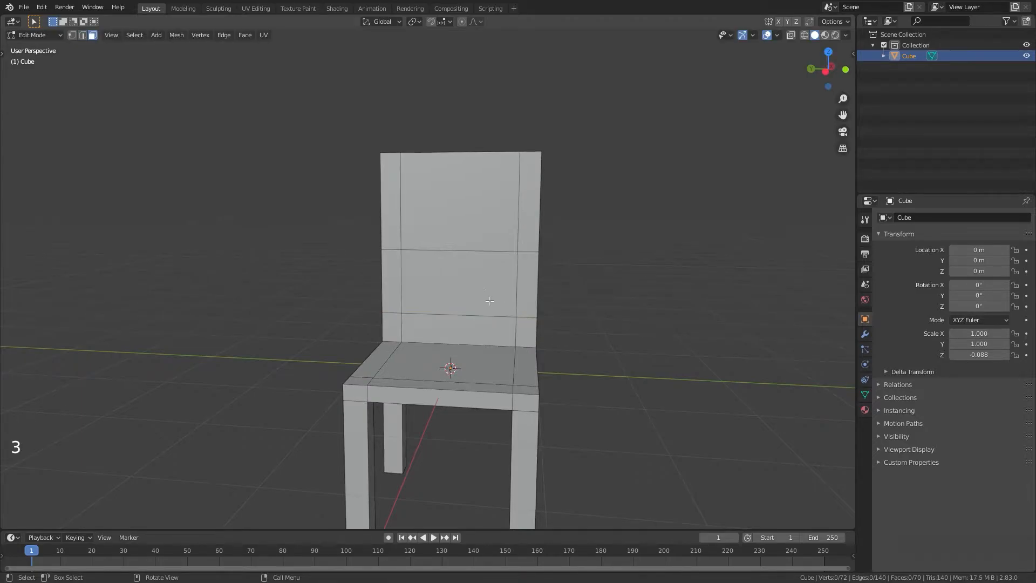
middle_drag(504, 296, 501, 293)
scroll(501, 291, up, 4)
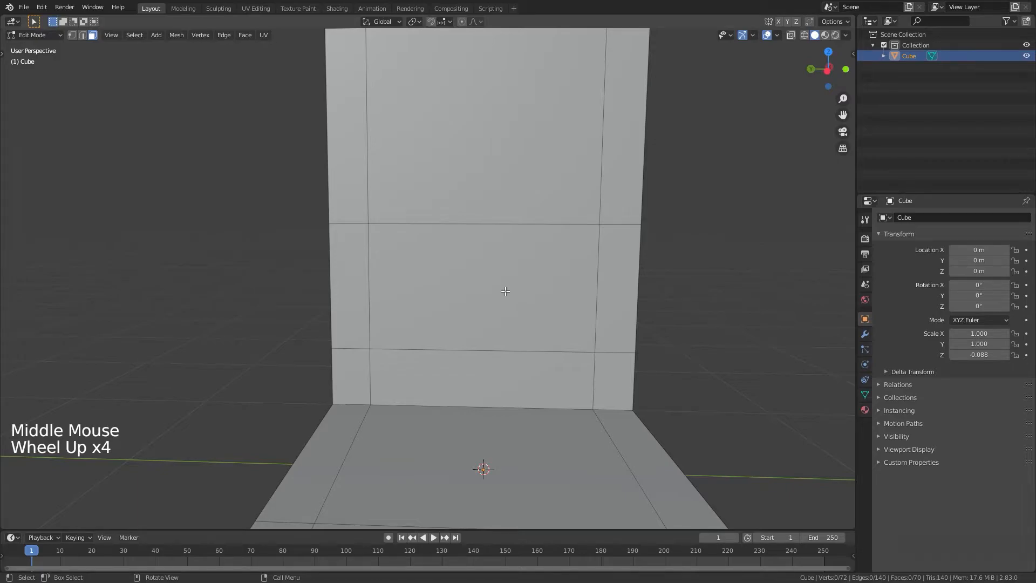
click(505, 292)
key(x)
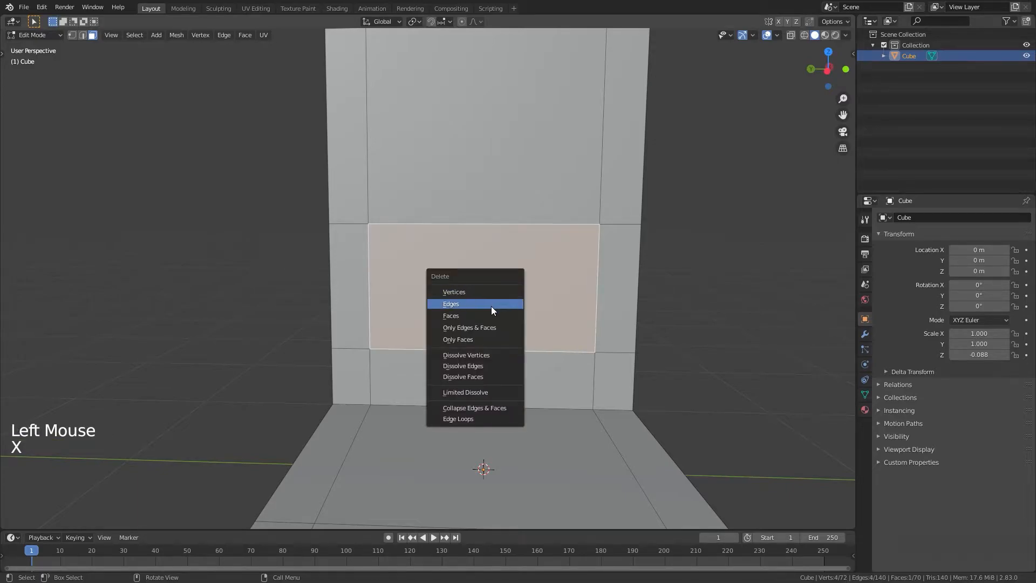
click(451, 314)
scroll(451, 314, up, 3)
click(451, 314)
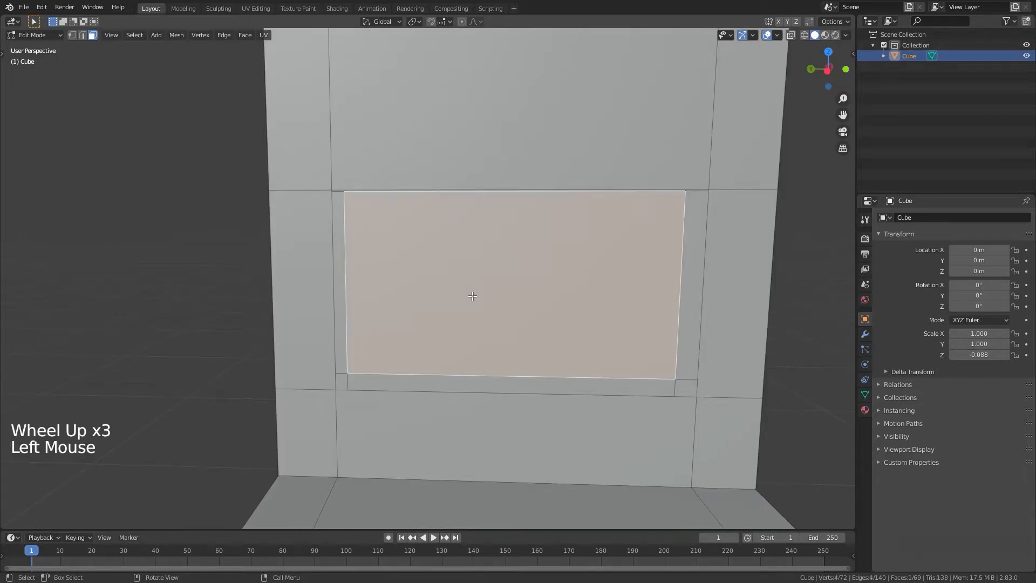
key(x)
click(472, 296)
middle_drag(485, 300, 410, 423)
scroll(527, 261, down, 2)
scroll(451, 303, up, 1)
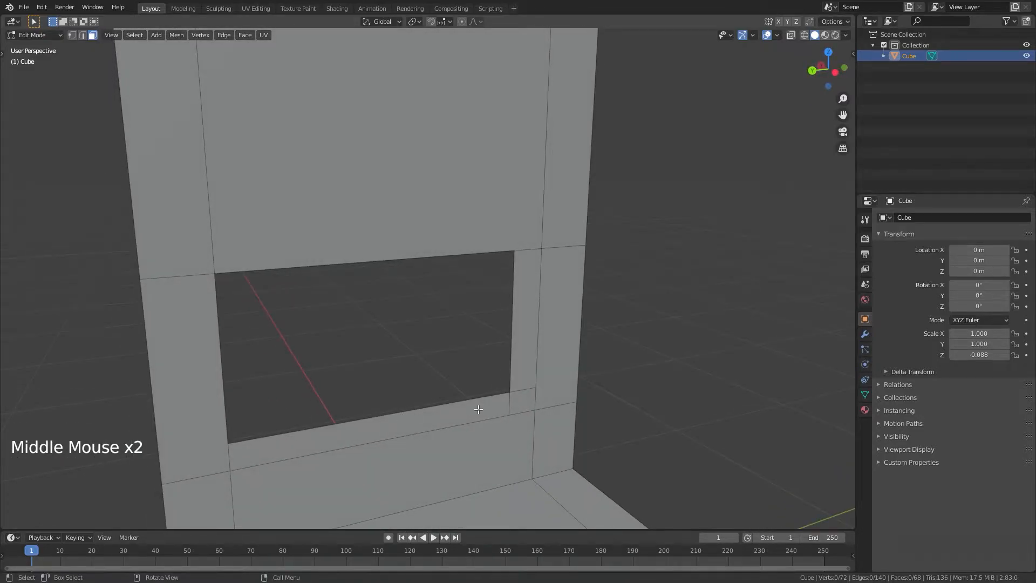
Fill the +Y inner side of the backrest opening with a face built from its four corner vertices.
key(Tab)
middle_drag(516, 426, 405, 338)
key(Tab)
scroll(439, 386, up, 3)
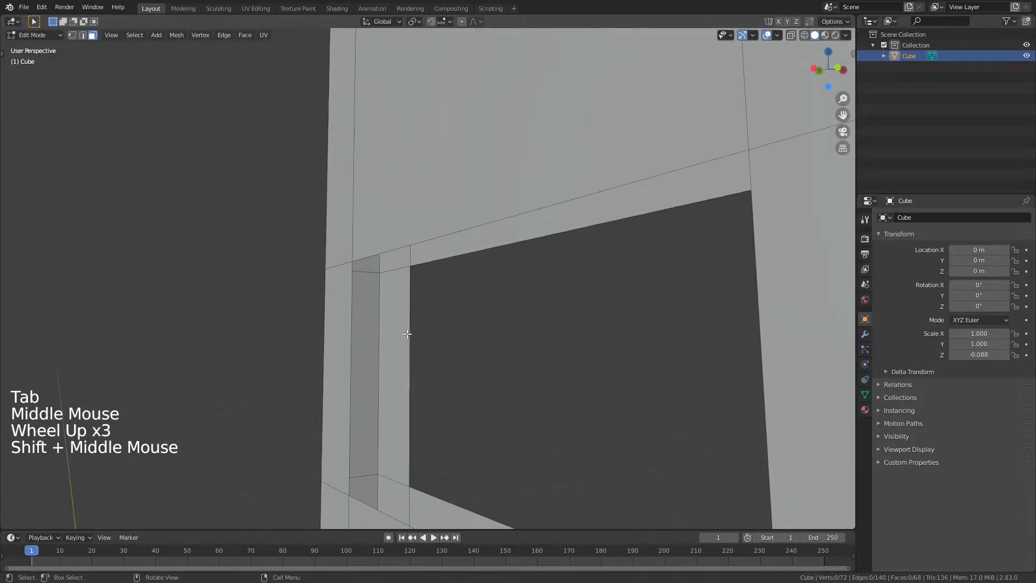
key(1)
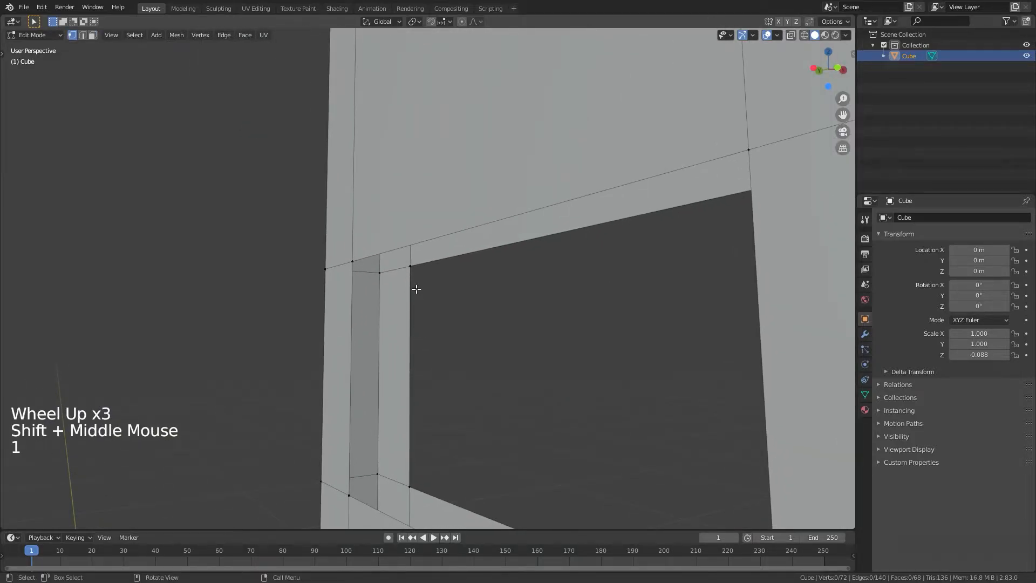
click(416, 289)
shift+click(357, 267)
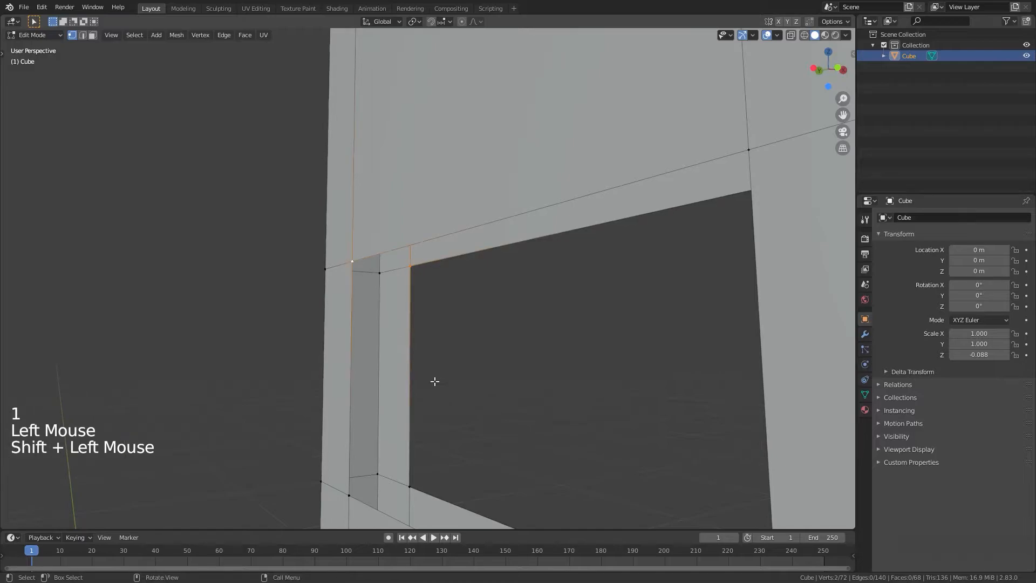
shift+click(410, 486)
shift+click(350, 497)
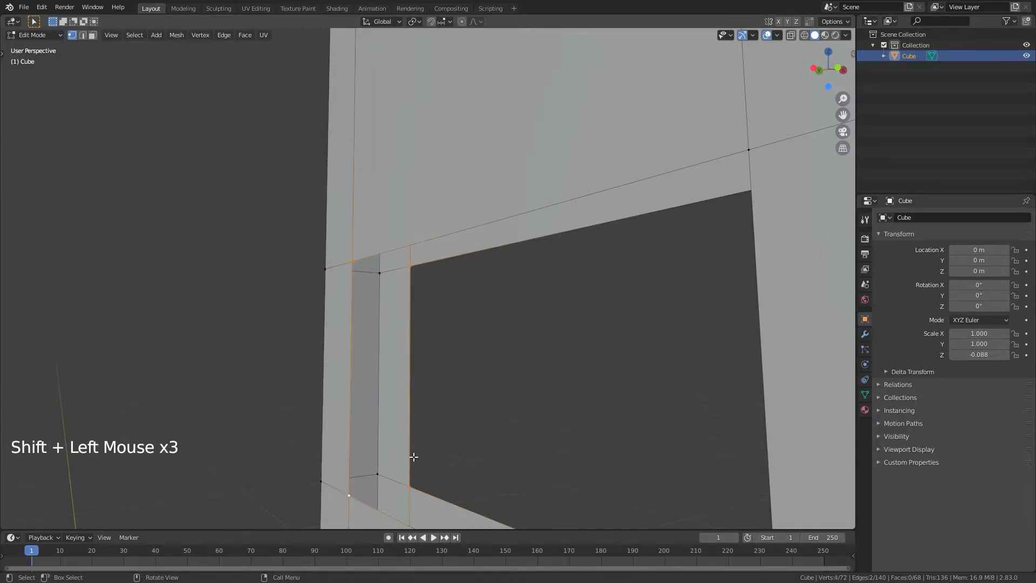
scroll(413, 456, down, 1)
mouse_move(413, 456)
middle_down()
mouse_move(402, 451)
mouse_move(413, 451)
middle_up()
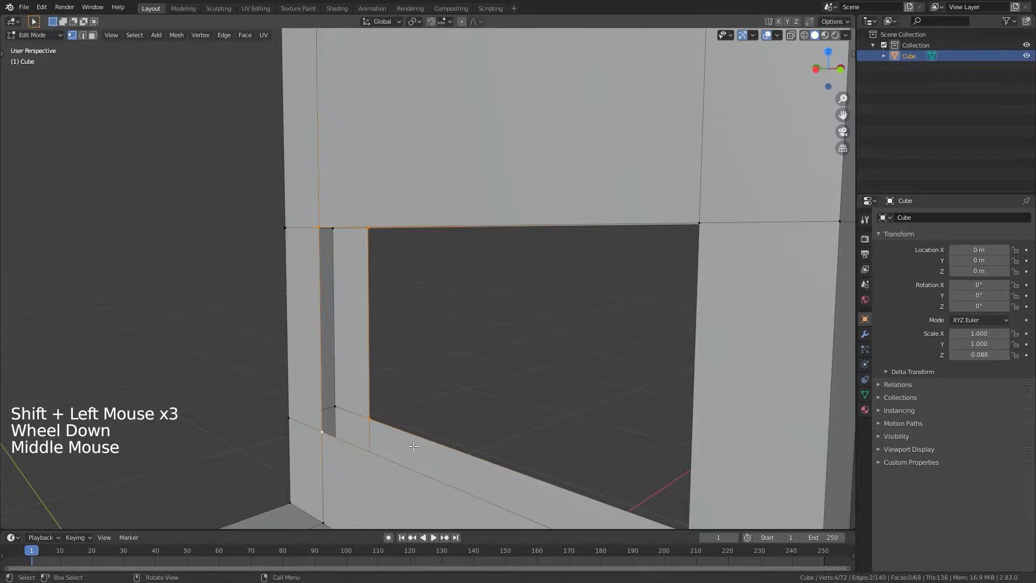
key(f)
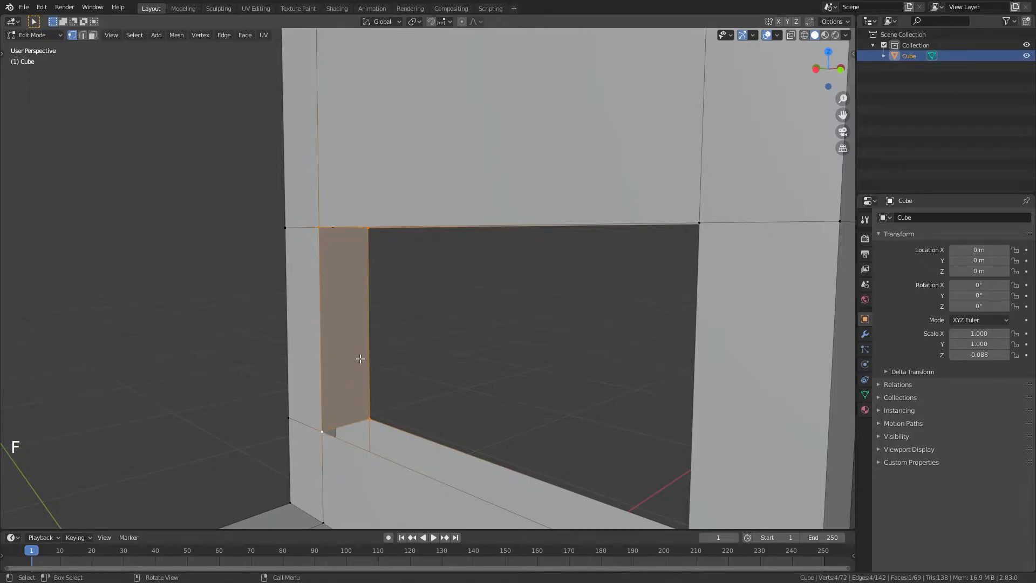
Fill the bottom inner side of the backrest opening with a face from its four corner vertices.
scroll(360, 388, down, 1)
middle_drag(360, 388, 428, 351)
click(428, 351)
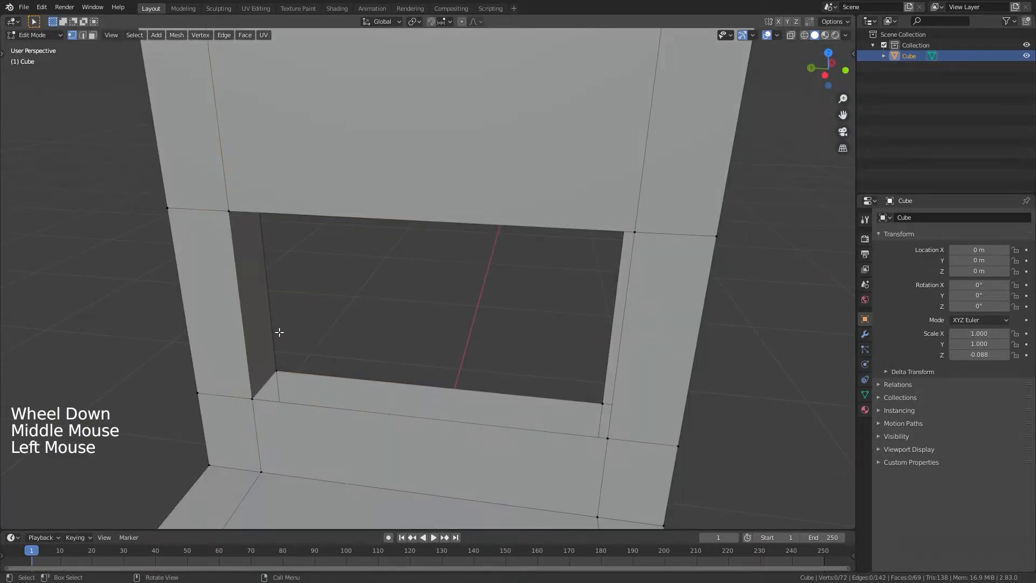
double_click(292, 365)
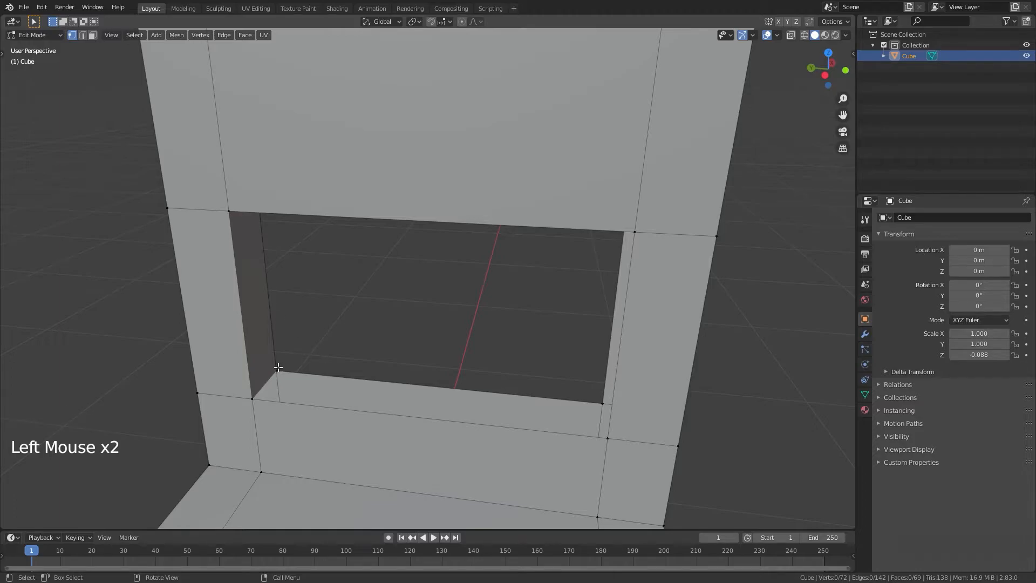
shift+click(253, 402)
shift+click(607, 438)
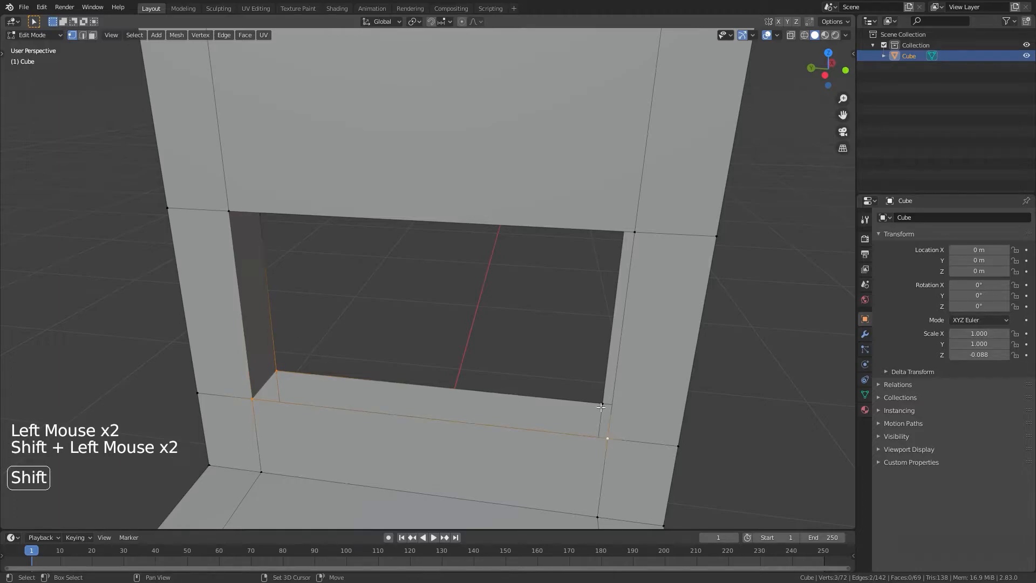
shift+click(602, 404)
key(f)
click(548, 372)
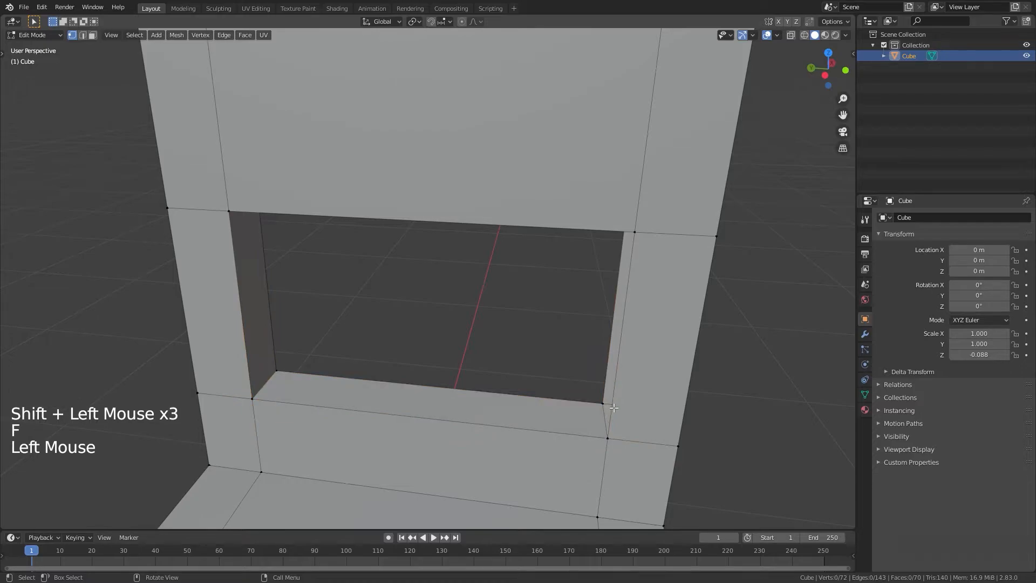
Fill the -Y inner side and the top inner side of the backrest opening, starting from the lower -Y corner edge.
click(602, 404)
shift+click(607, 438)
middle_drag(583, 417, 591, 412)
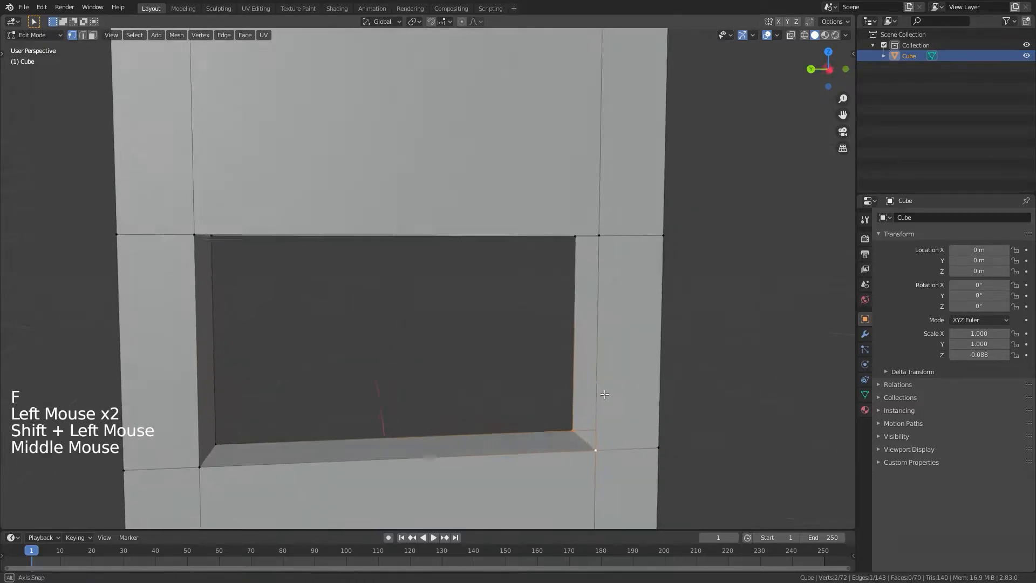
key(f)
middle_drag(560, 331, 550, 301)
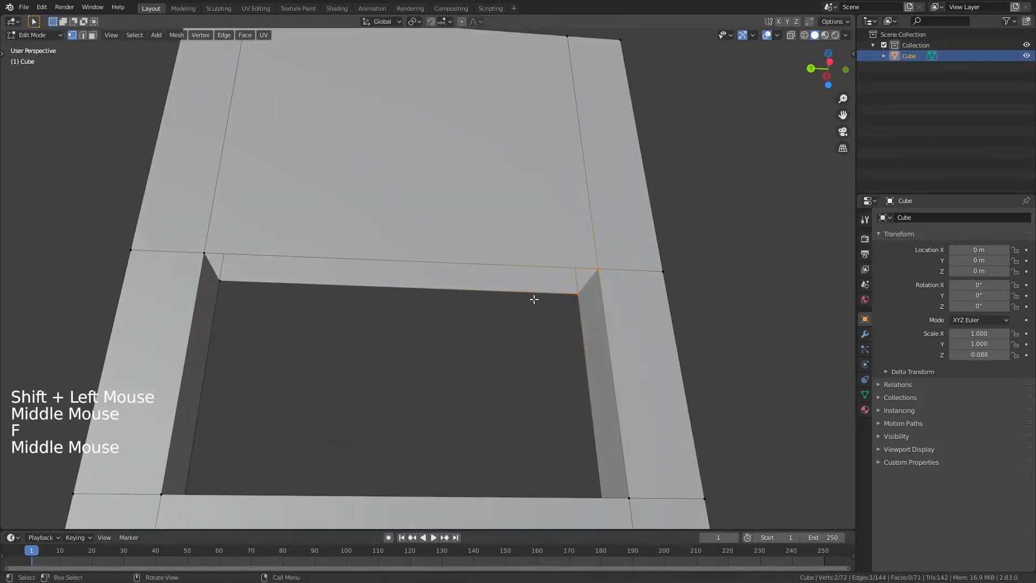
key(f)
Return to Object Mode and add a Bevel modifier to the chair.
scroll(515, 385, down, 2)
middle_drag(514, 385, 516, 430)
key(Tab)
scroll(568, 422, down, 3)
scroll(489, 446, down, 4)
scroll(516, 430, up, 5)
middle_drag(532, 393, 495, 379)
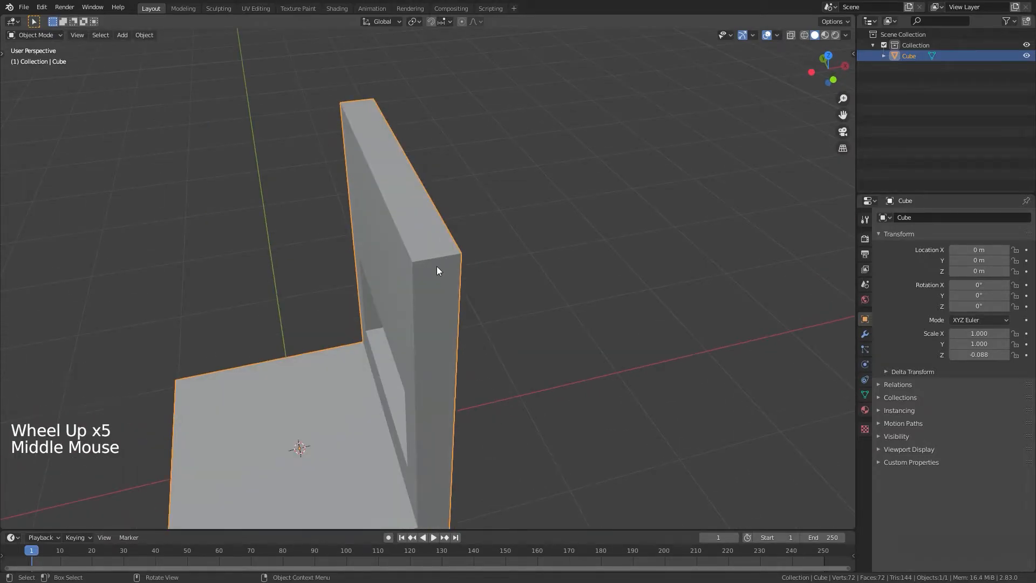
click(865, 335)
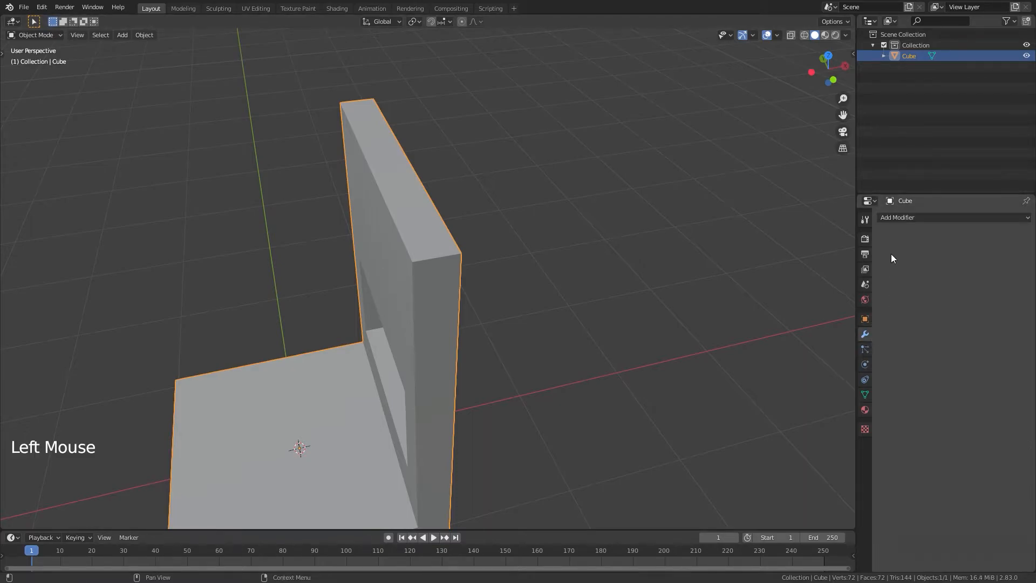
click(907, 222)
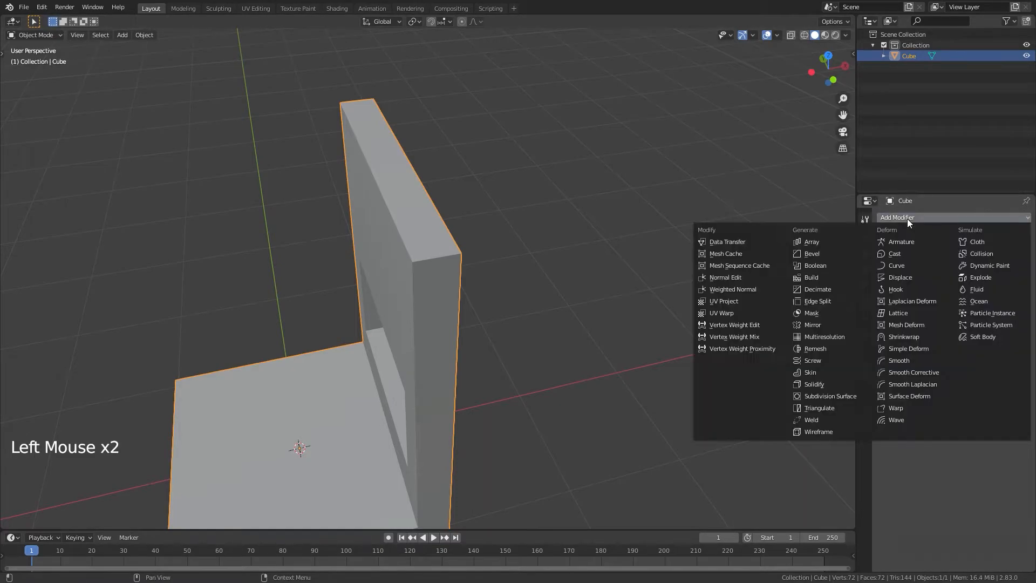
click(826, 253)
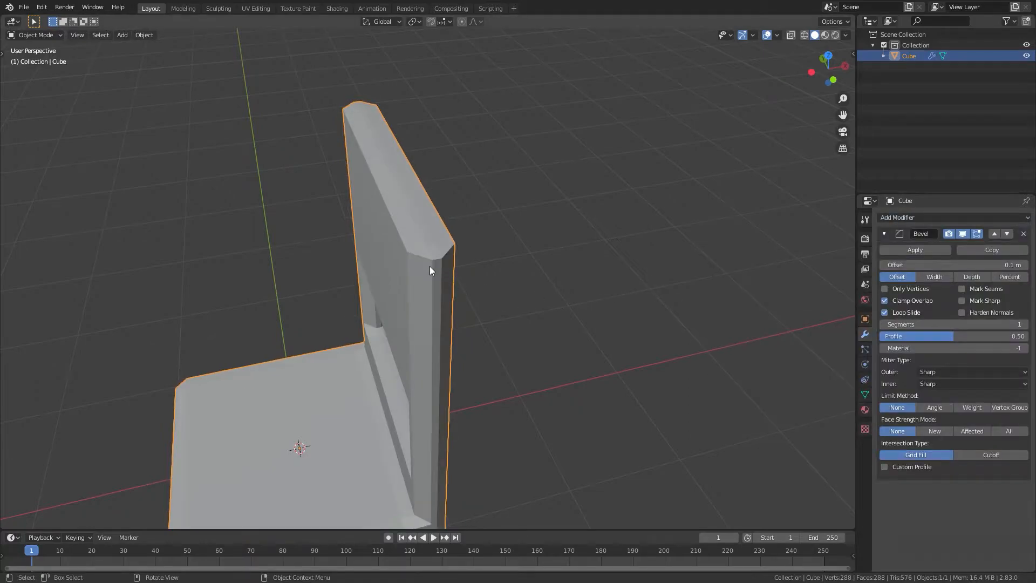
Reduce the Bevel modifier's offset to 0.03 m.
middle_drag(432, 268, 464, 270)
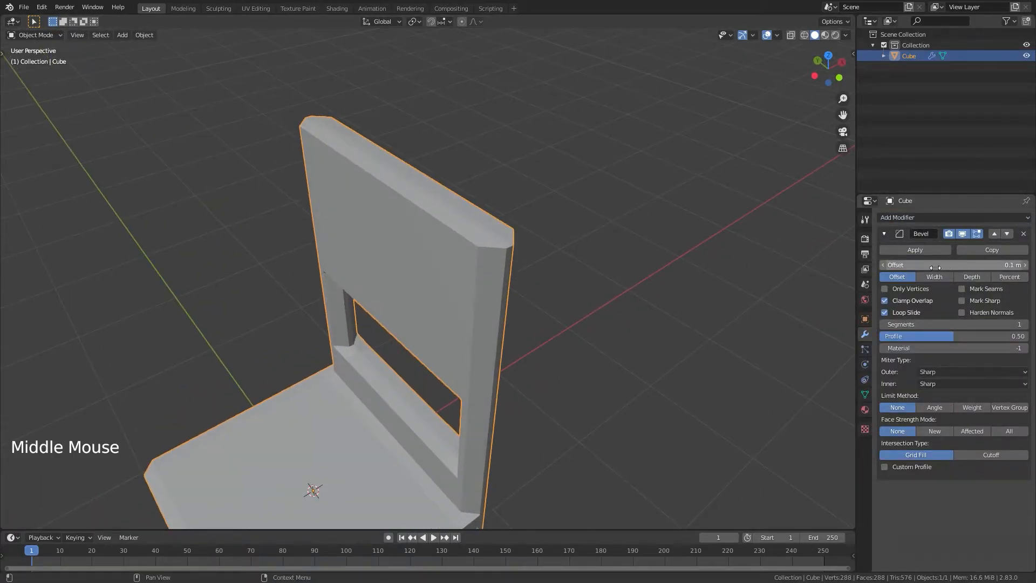
click(883, 265)
click(883, 265)
click(883, 264)
click(883, 265)
click(883, 265)
click(883, 265)
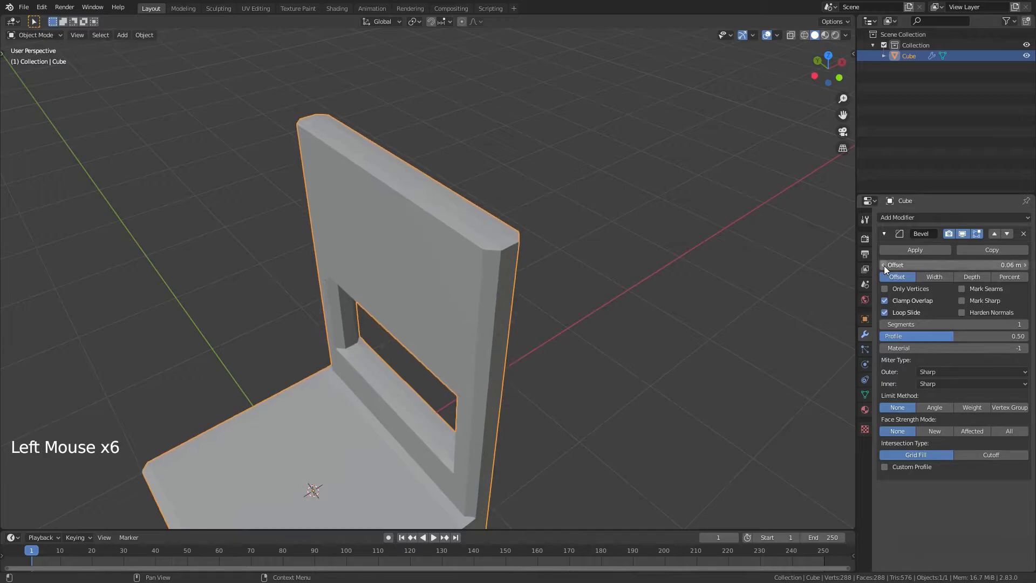
click(884, 265)
click(883, 265)
click(884, 265)
click(883, 265)
Raise the Bevel modifier's segments to 5 to round the chair's edges.
shift+middle_drag(720, 293, 668, 323)
scroll(669, 324, up, 4)
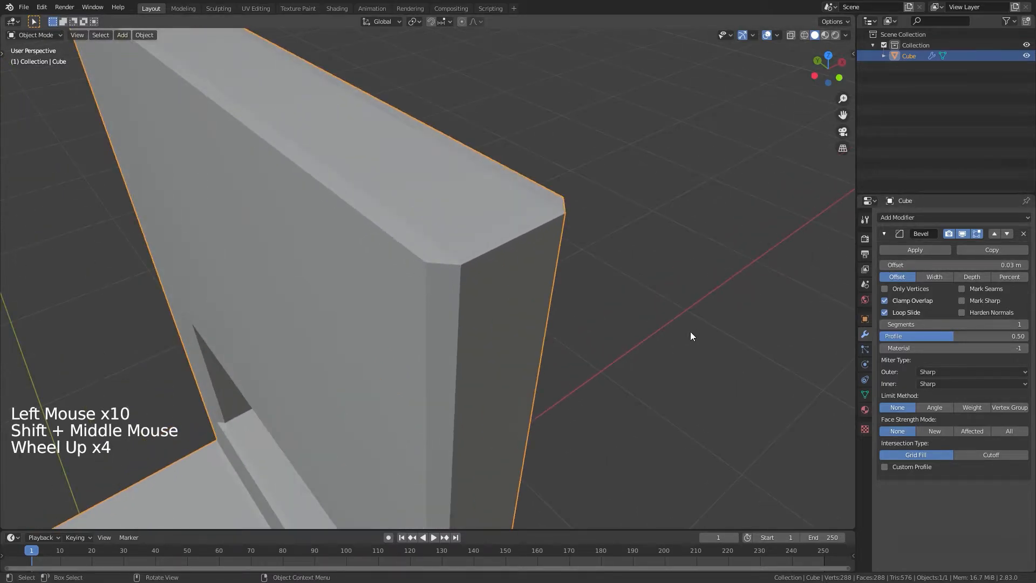
click(1025, 324)
click(1024, 324)
click(1025, 324)
click(1024, 324)
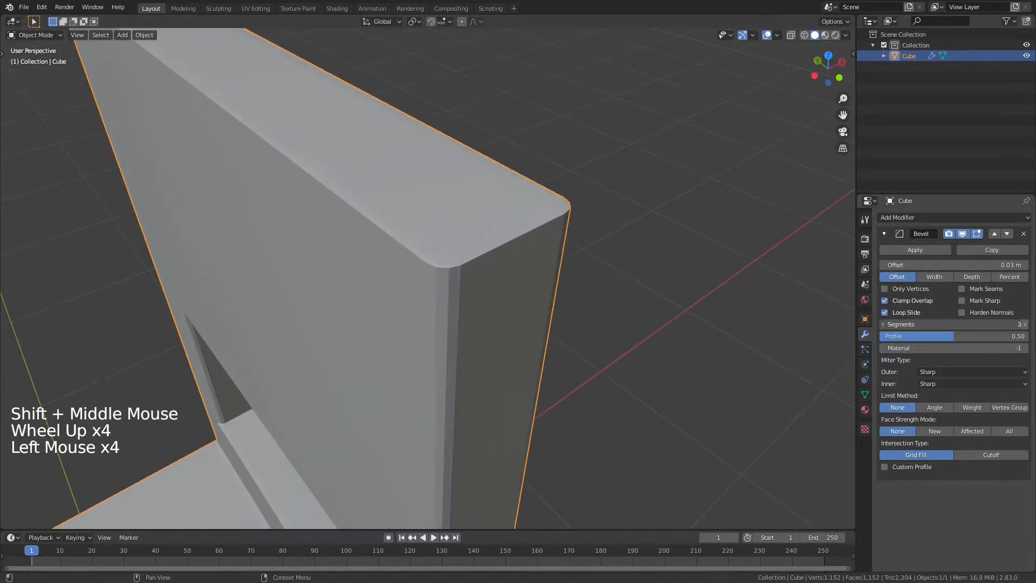
click(1024, 324)
Examine the bevelled chair as a whole from several angles and distances.
scroll(733, 371, down, 4)
middle_drag(733, 372, 761, 254)
scroll(733, 377, down, 6)
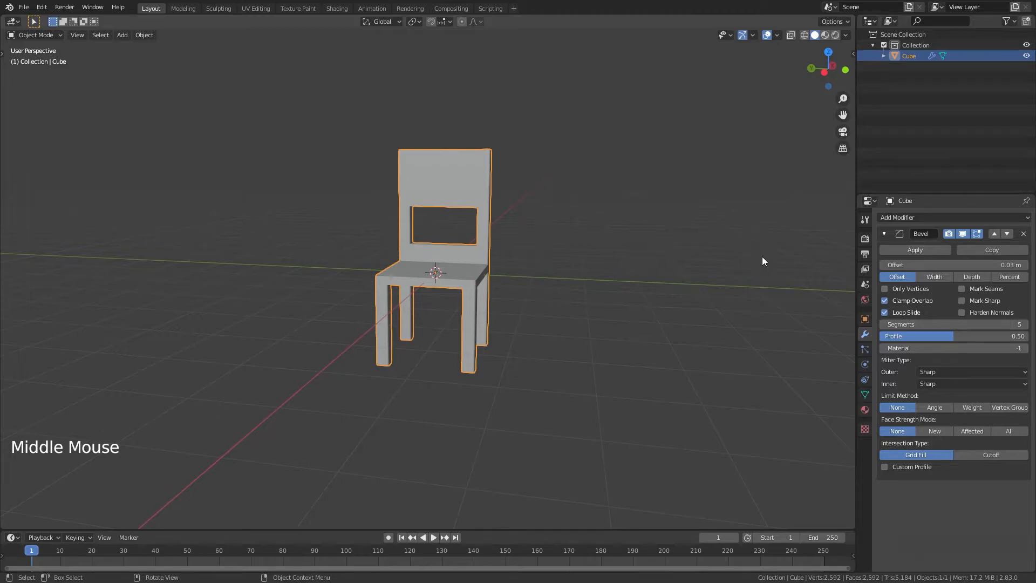
scroll(749, 281, up, 6)
middle_drag(746, 284, 703, 304)
scroll(703, 308, down, 2)
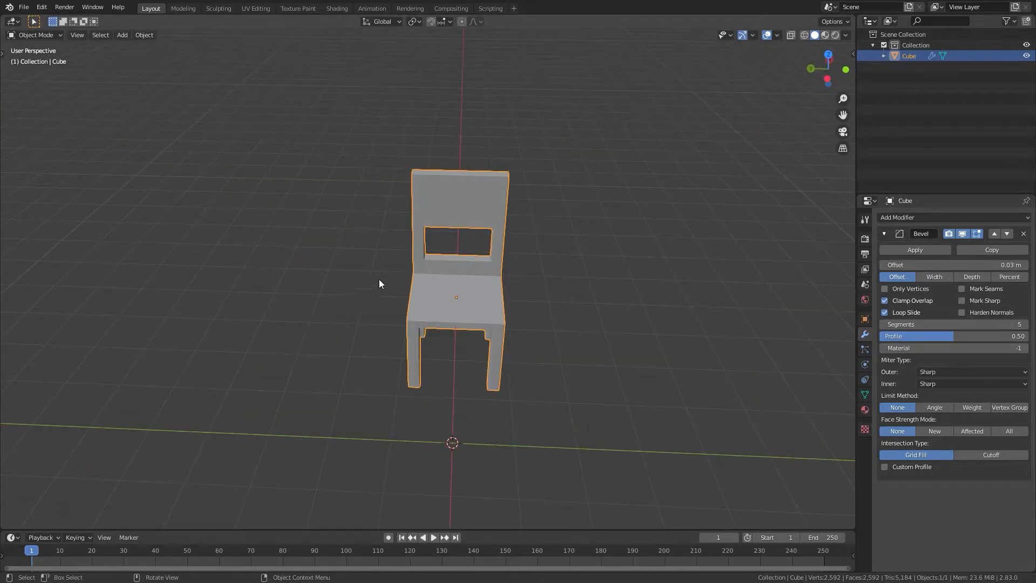
scroll(495, 278, down, 2)
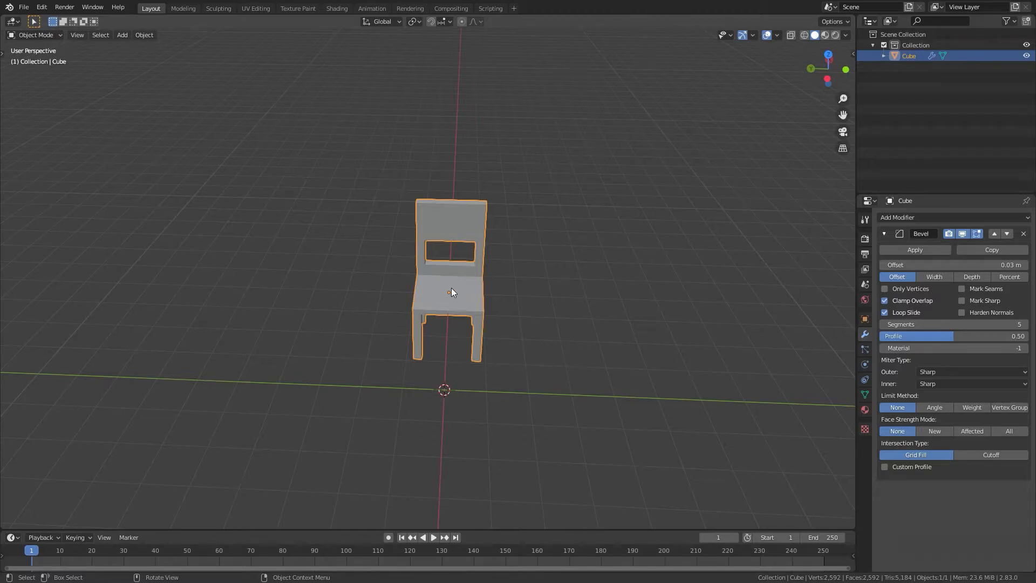
scroll(452, 292, up, 2)
mouse_move(477, 294)
middle_down()
mouse_move(484, 268)
mouse_move(488, 282)
middle_up()
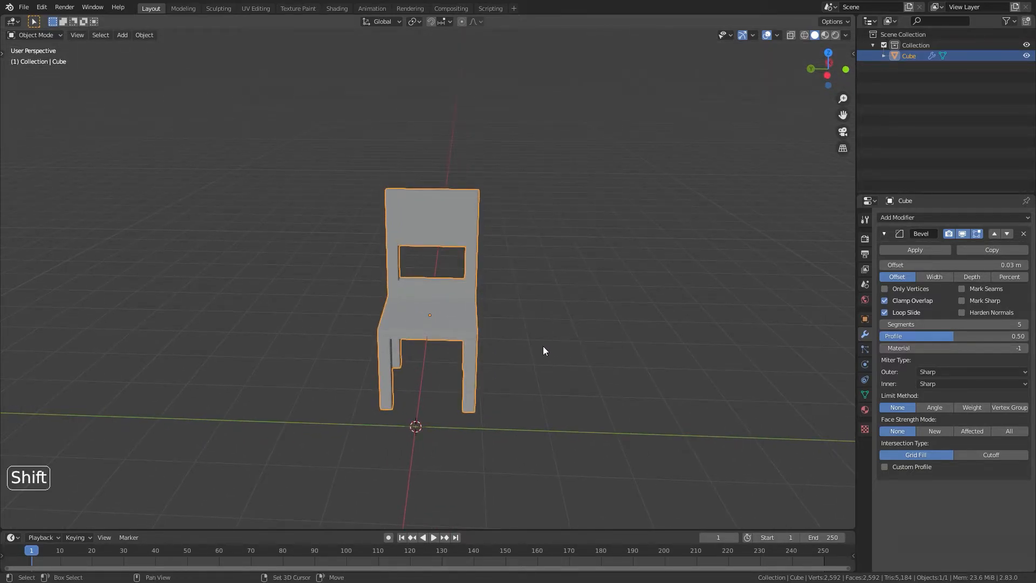
Duplicate the chair as an independent copy and place it along the Y axis on the original's -Y side.
key(shift+d)
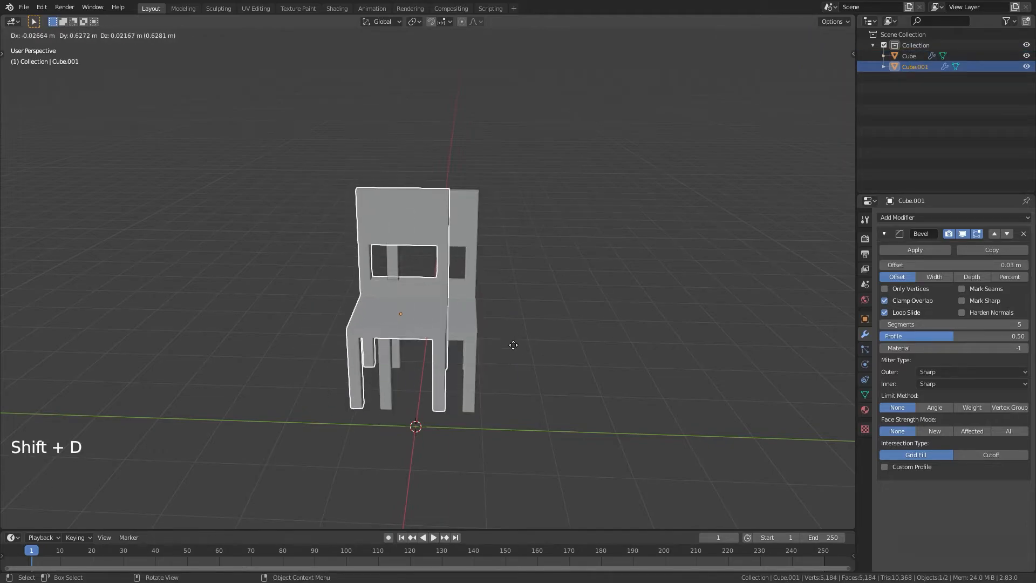
key(y)
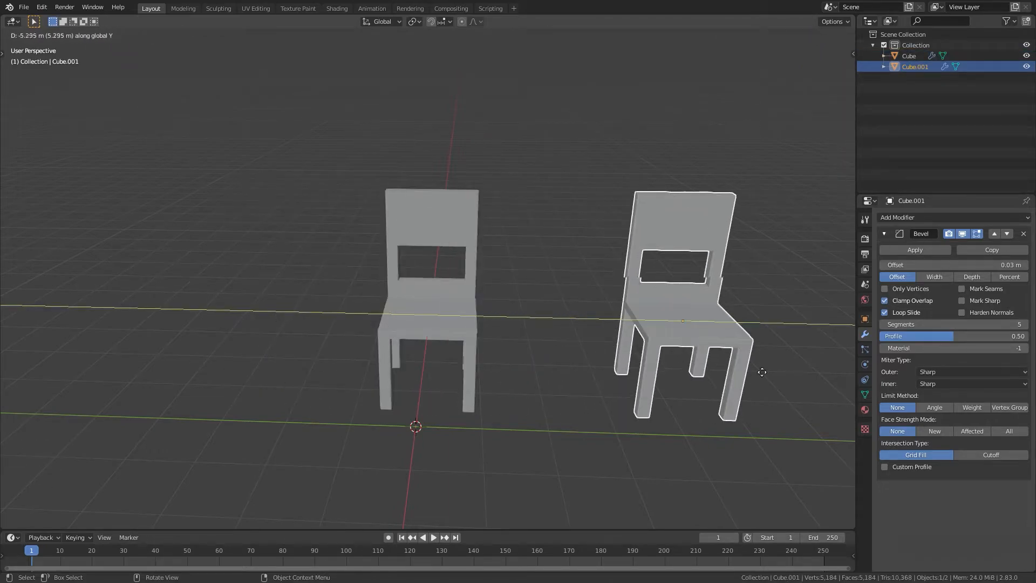
click(712, 365)
Make a linked duplicate of the original chair and place it about 3.7 m away along the +Y axis.
click(459, 318)
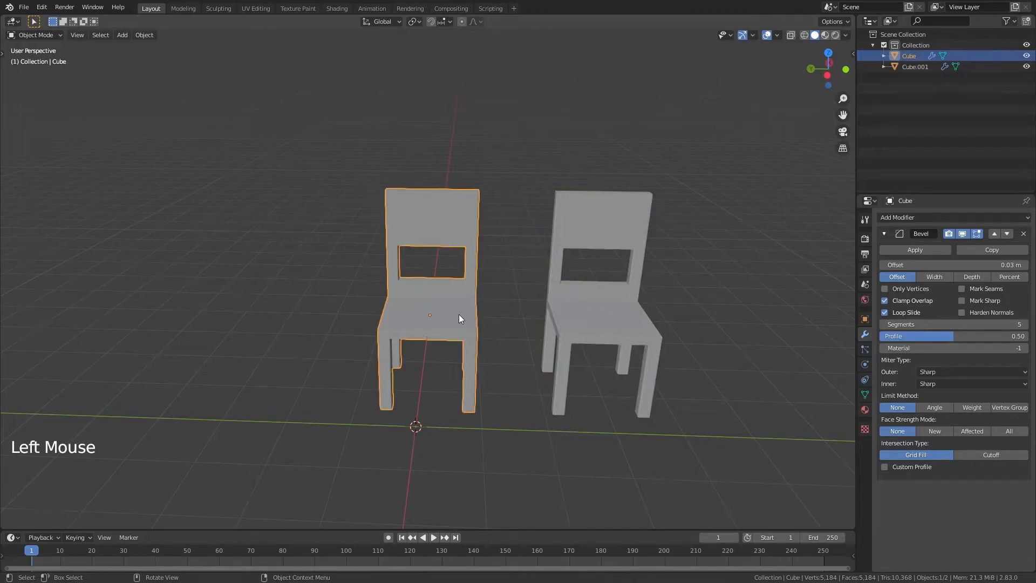
key(alt+d)
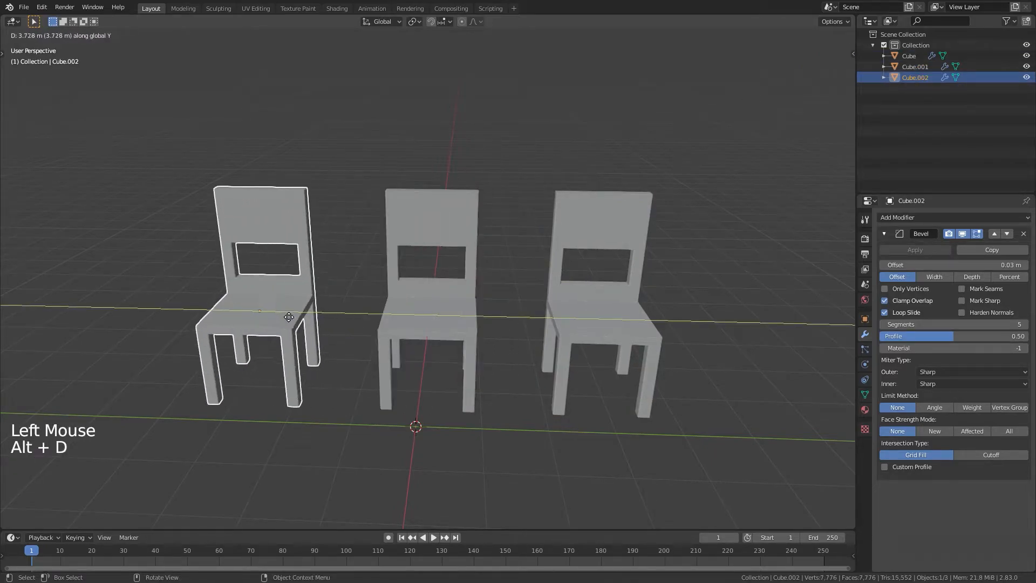
click(240, 319)
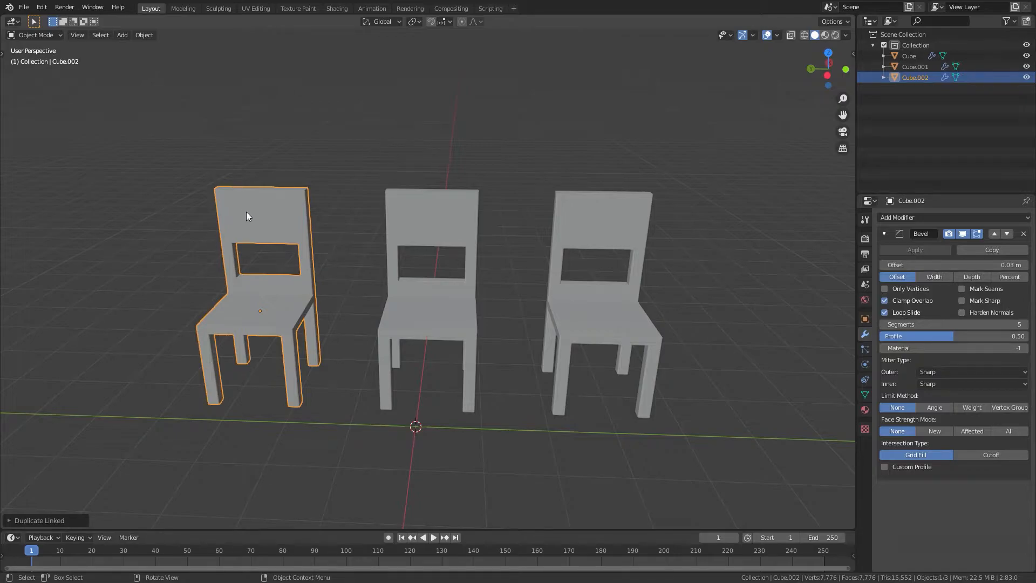
Distort the original chair's backrest in Edit Mode by pulling two of its top-edge vertices down into the panel, and return to Object Mode.
click(620, 323)
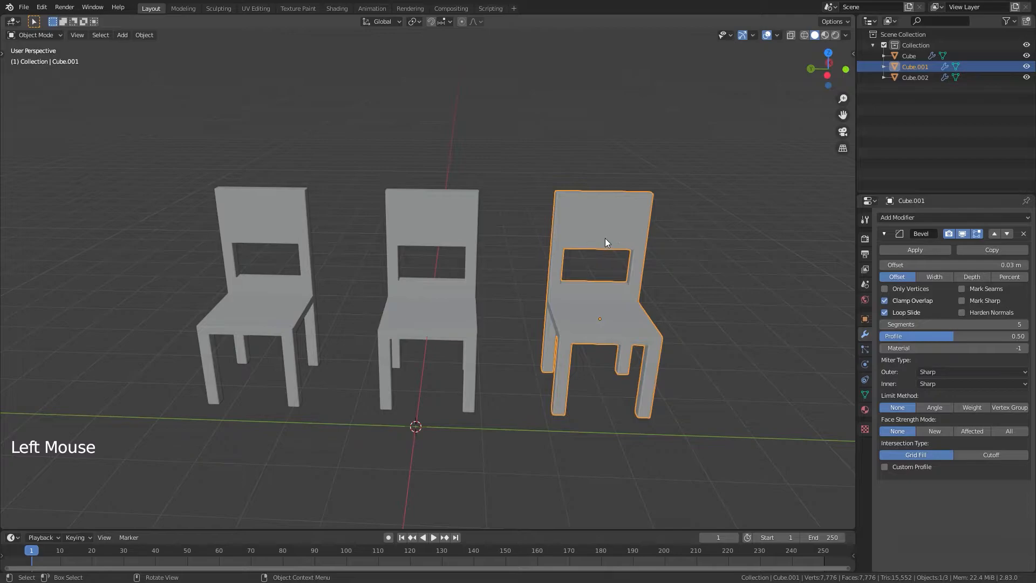
click(454, 223)
scroll(460, 254, up, 3)
middle_drag(468, 265, 470, 252)
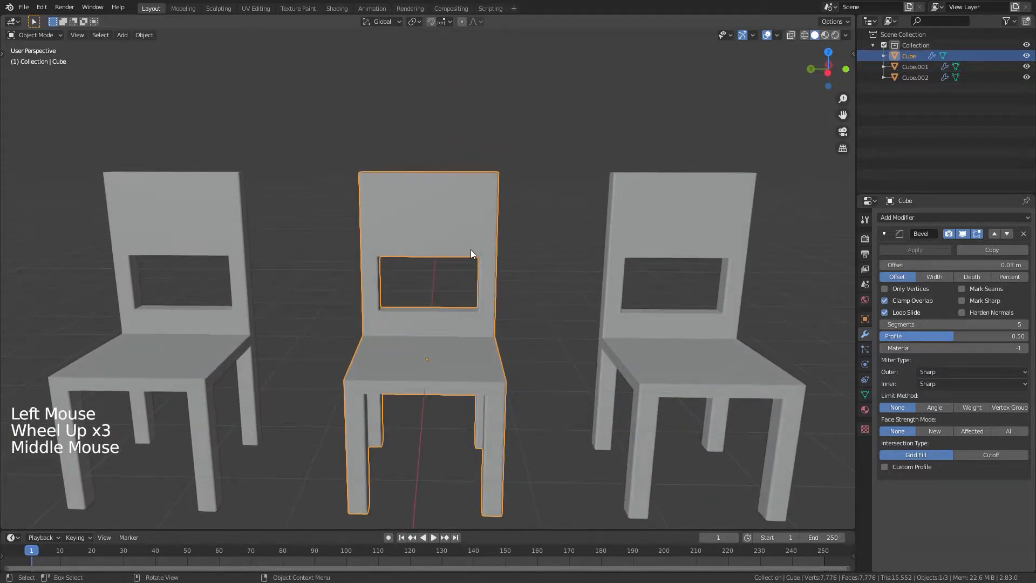
key(Tab)
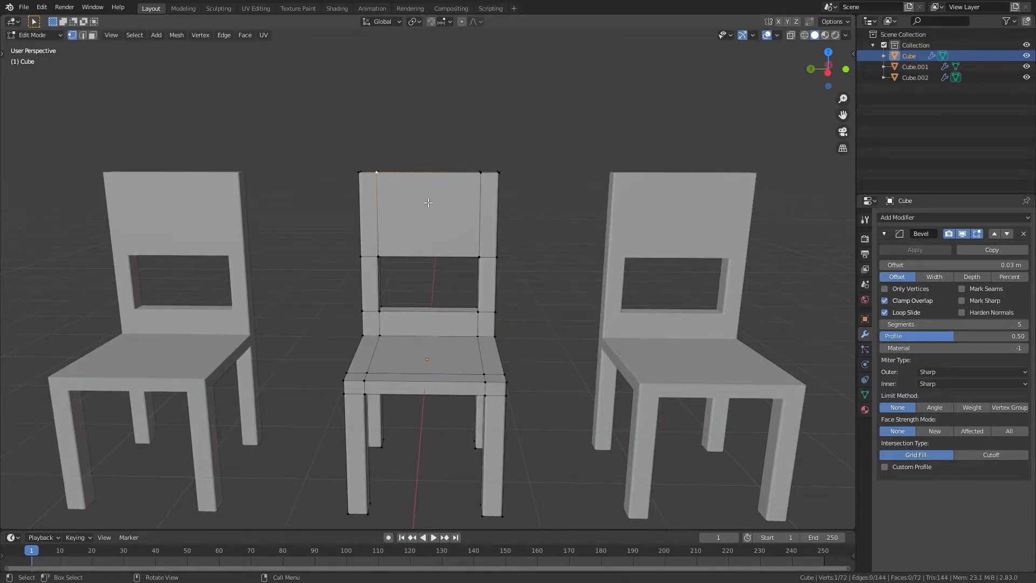
middle_drag(427, 202, 412, 184)
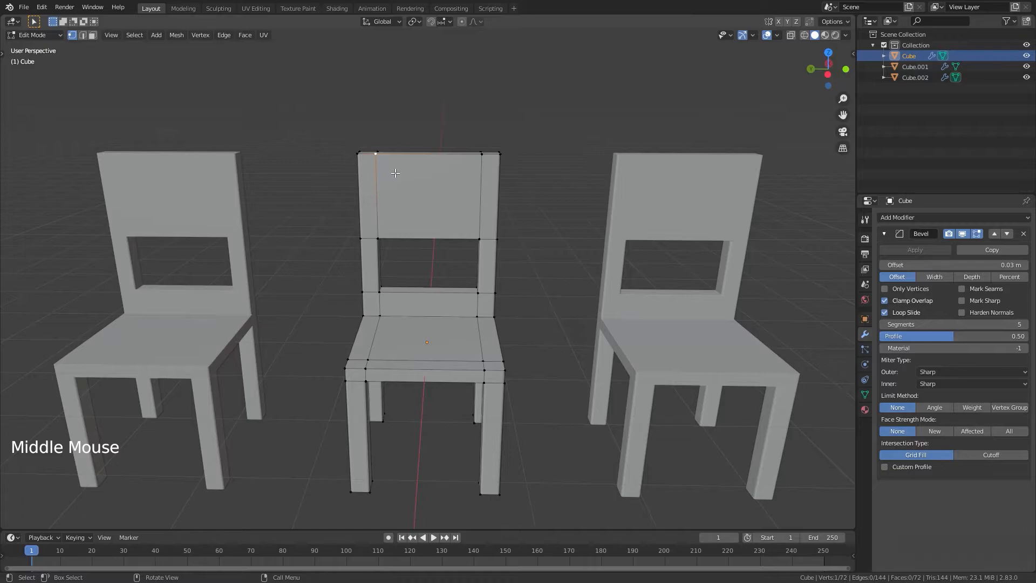
key(g)
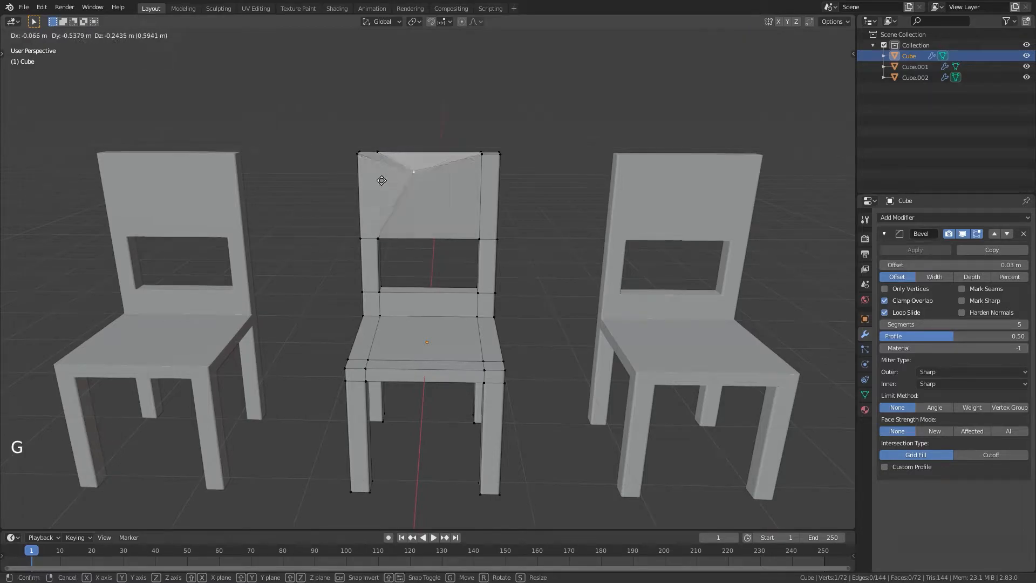
right_click(376, 164)
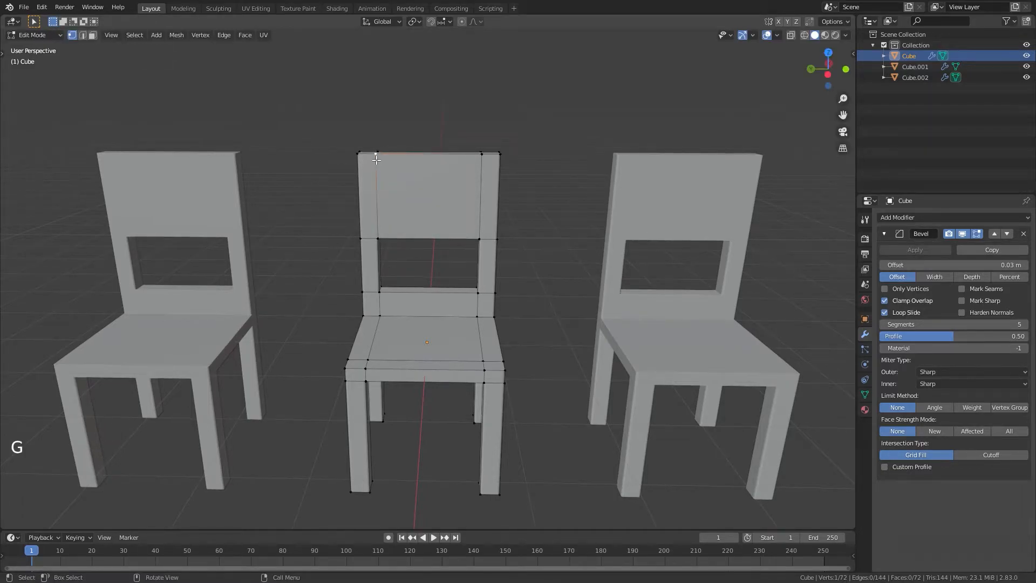
key(g)
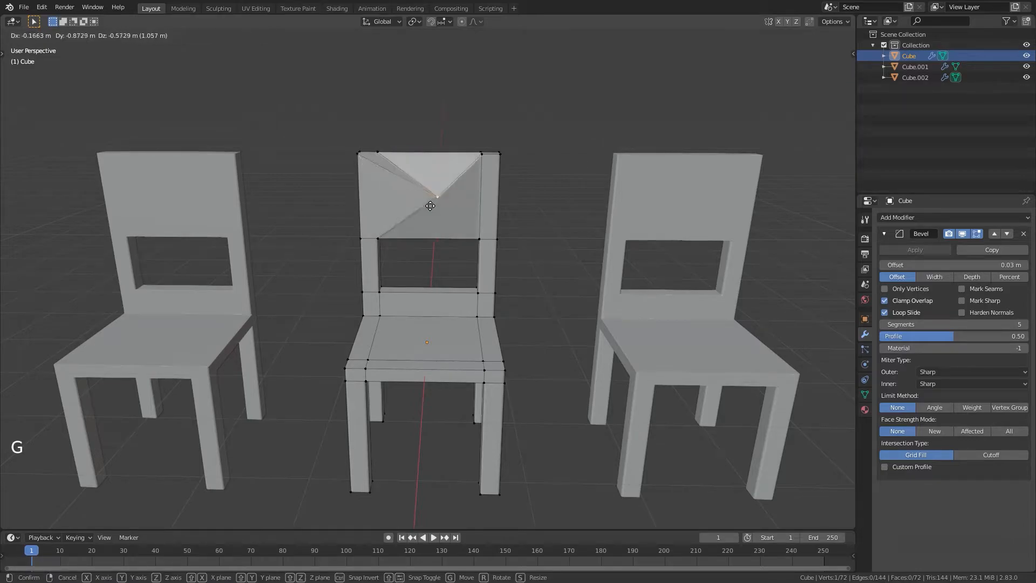
click(430, 205)
key(g)
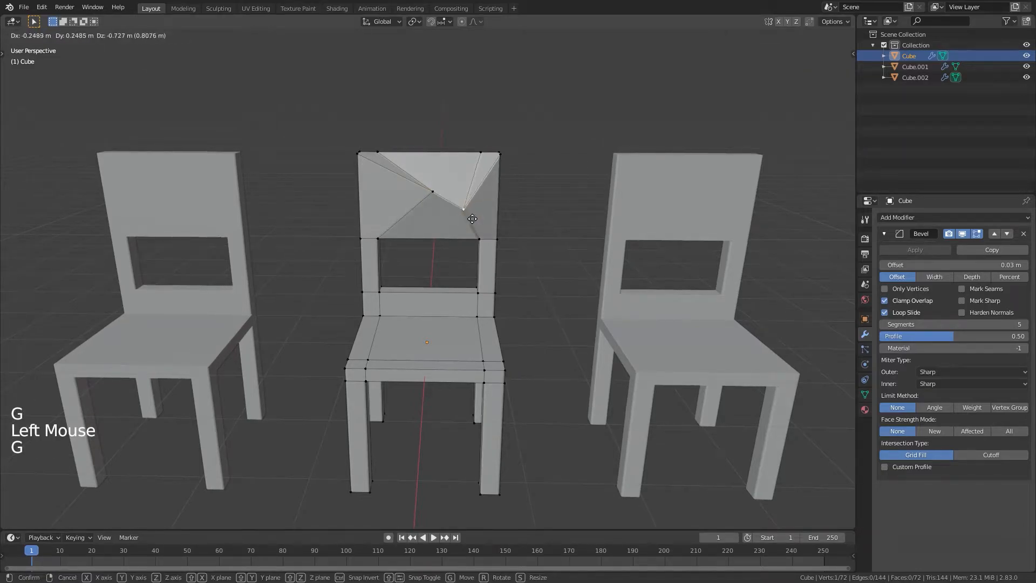
click(472, 219)
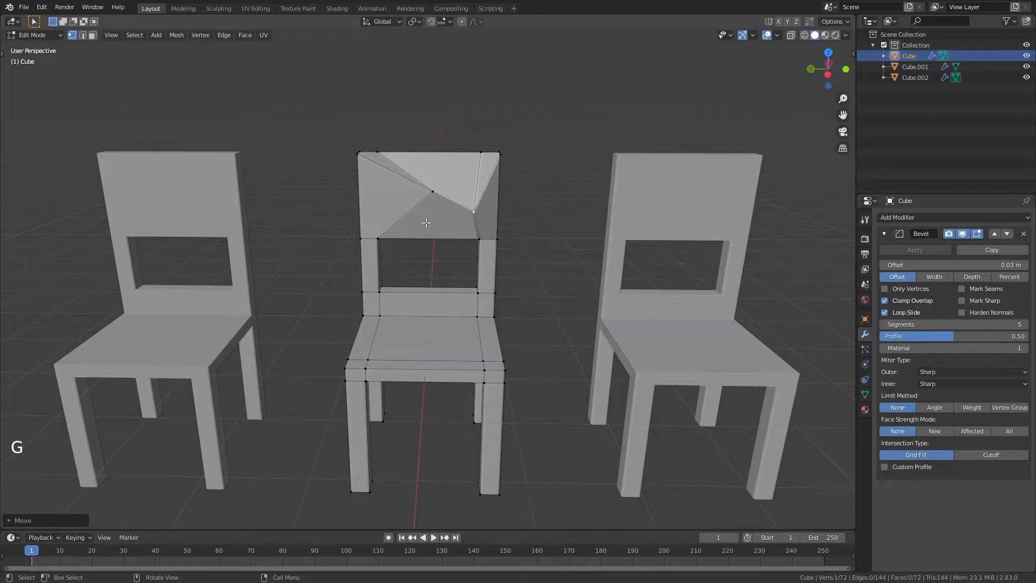
key(Tab)
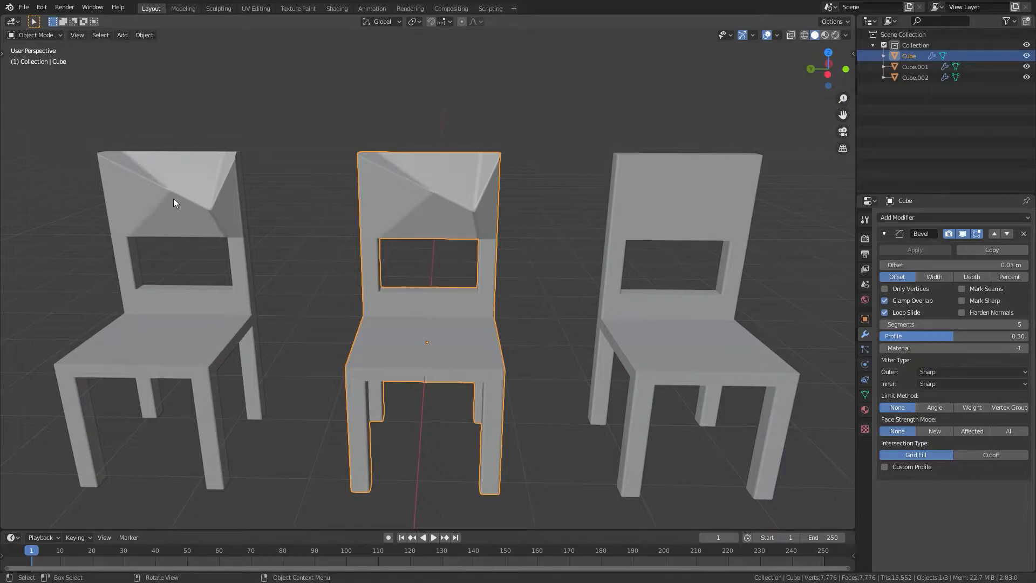
Undo the vertex moves on the original chair's backrest and leave Edit Mode.
click(661, 202)
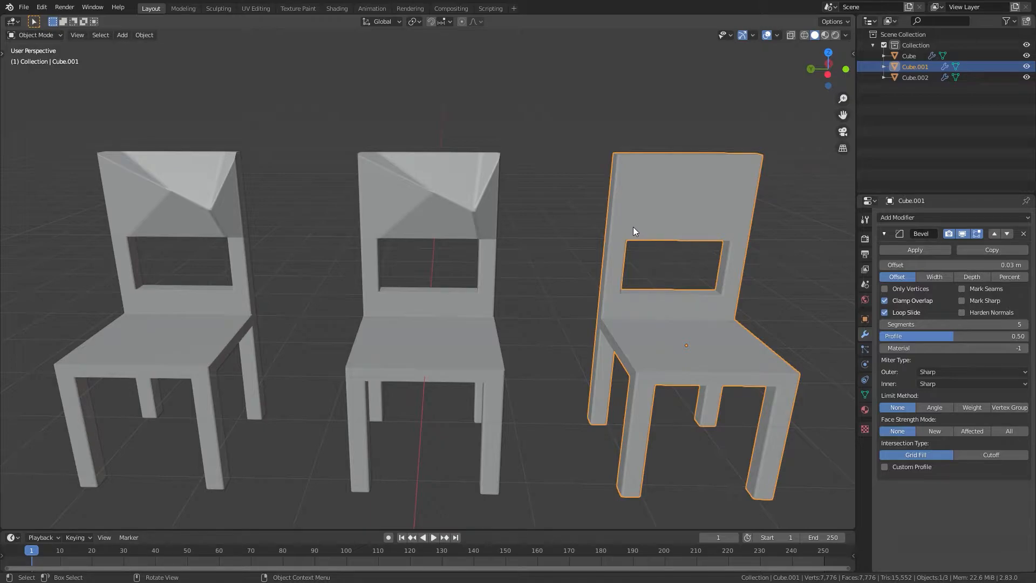
scroll(633, 227, down, 1)
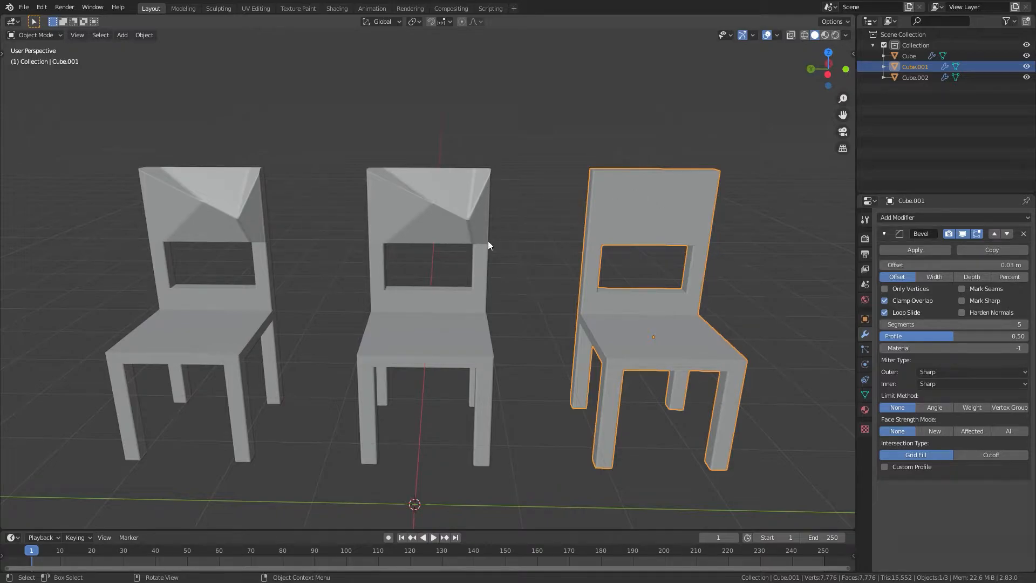
key(ctrl+z)
key(ctrl+z)
key(ctrl+z)
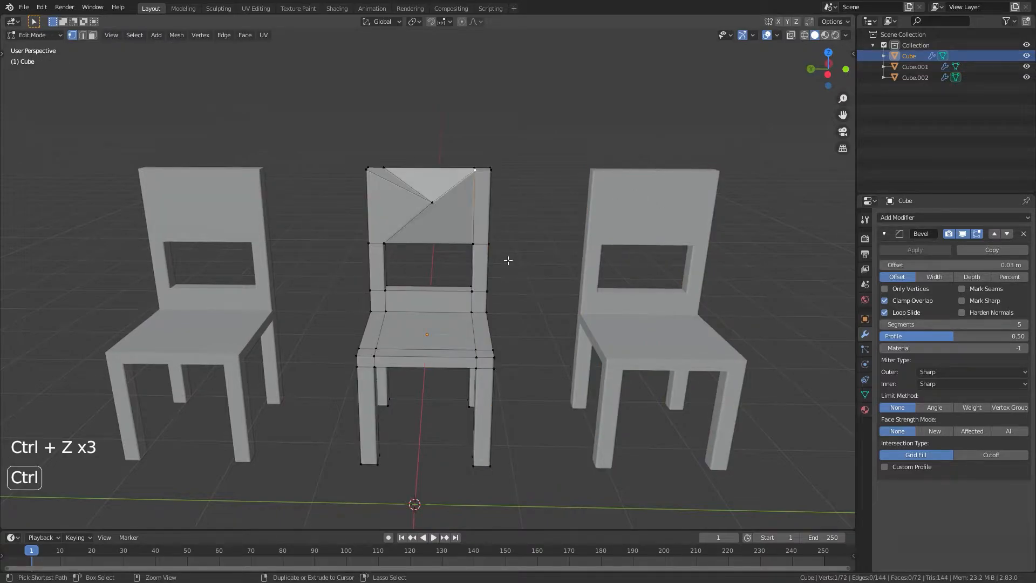
key(ctrl+z)
key(ctrl+z)
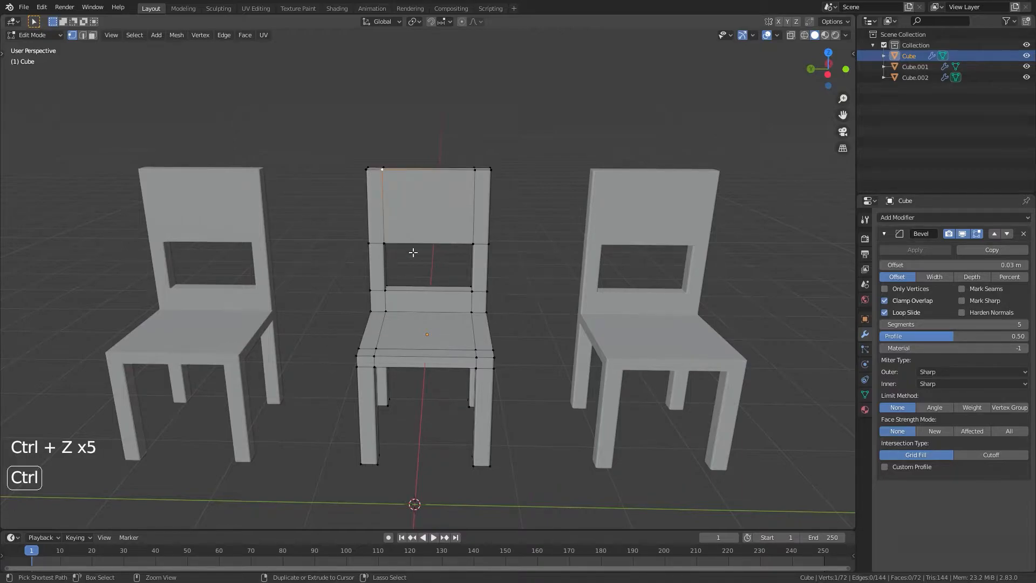
key(Tab)
Delete the independent chair copy on the original's -Y side.
click(637, 215)
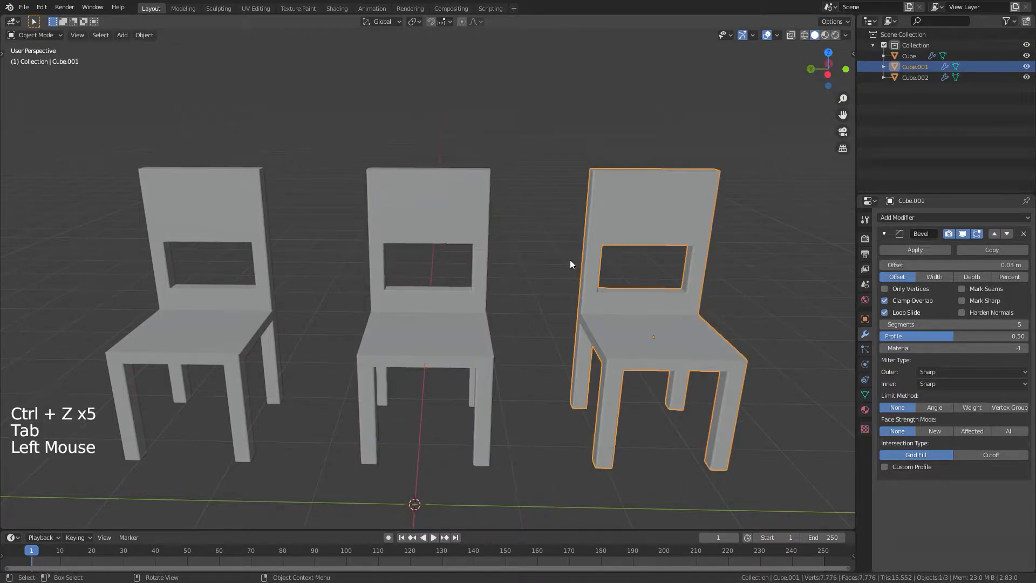
key(x)
click(570, 260)
In top view, make linked duplicates of both remaining chairs and place them about 6.1 m away along the -X axis.
scroll(573, 231, down, 6)
middle_drag(573, 231, 484, 267)
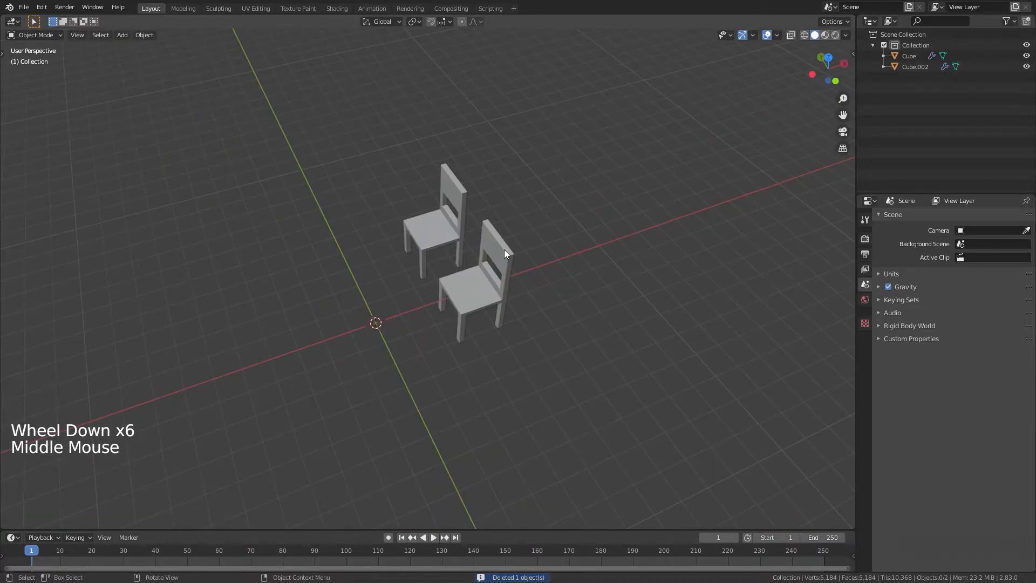
key(KP_7)
click(479, 176)
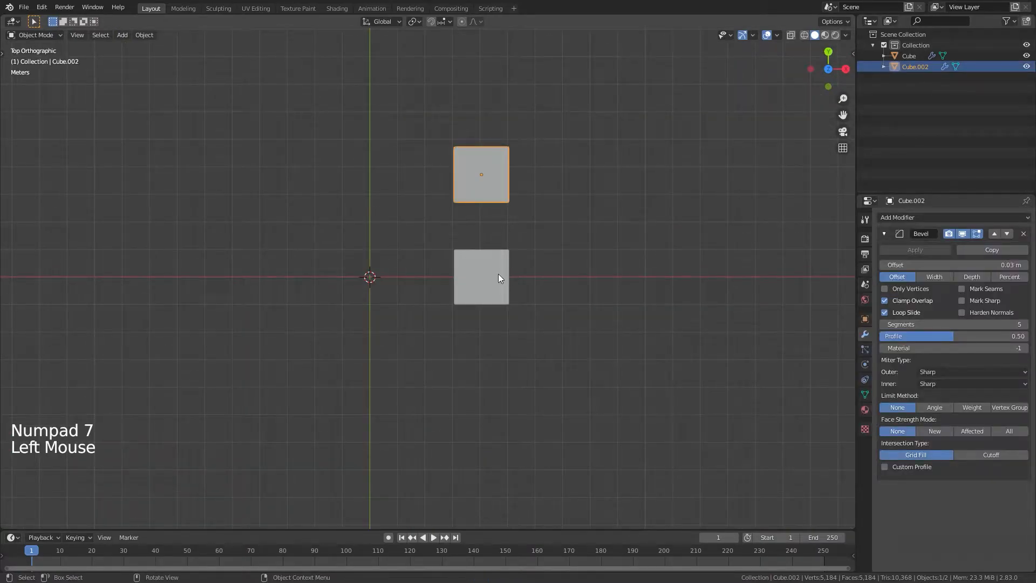
shift+click(498, 277)
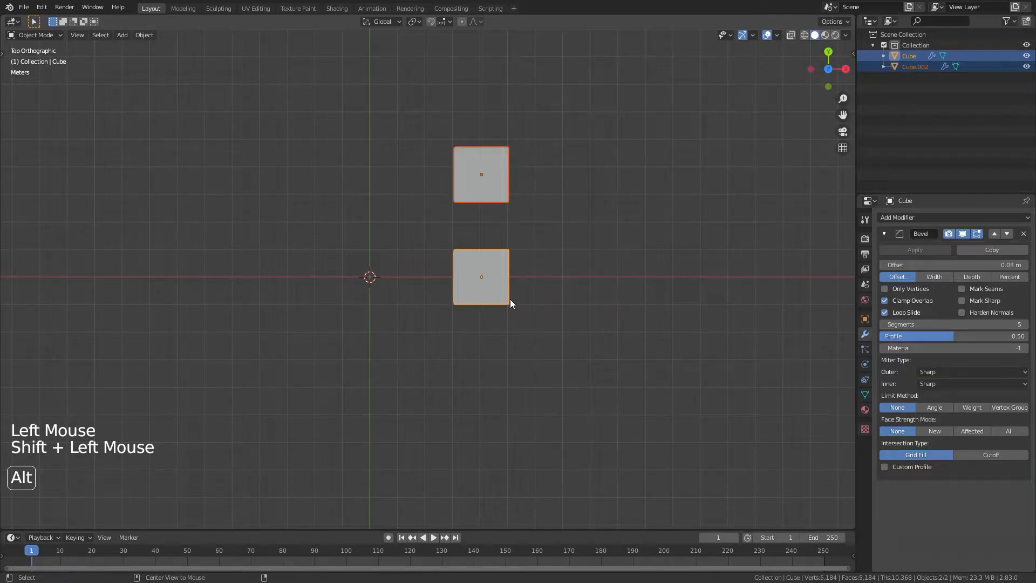
key(alt+d)
key(x)
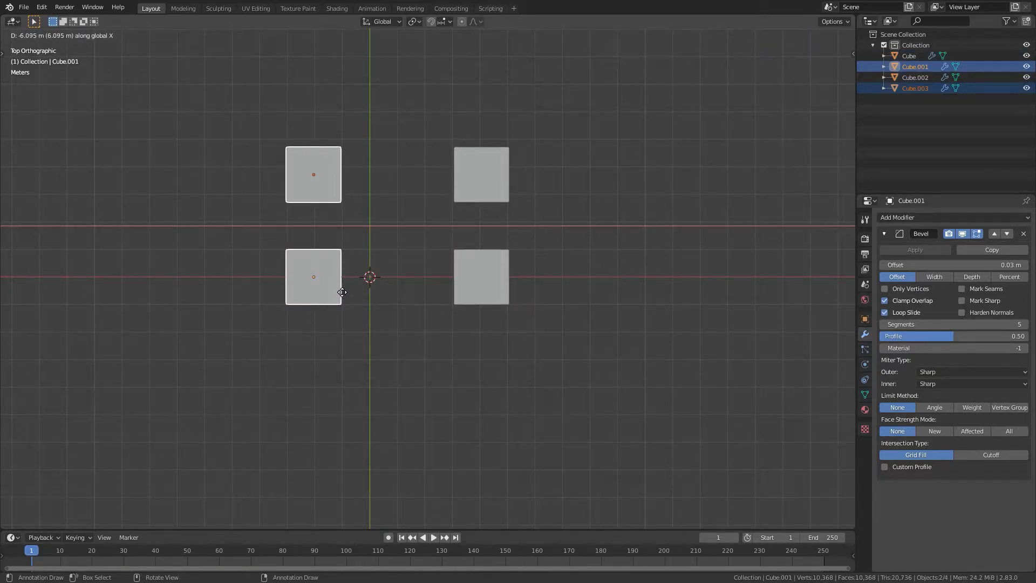
click(342, 292)
Rotate the two new linked chairs 180° about the Z axis so they face the other pair.
text(r)
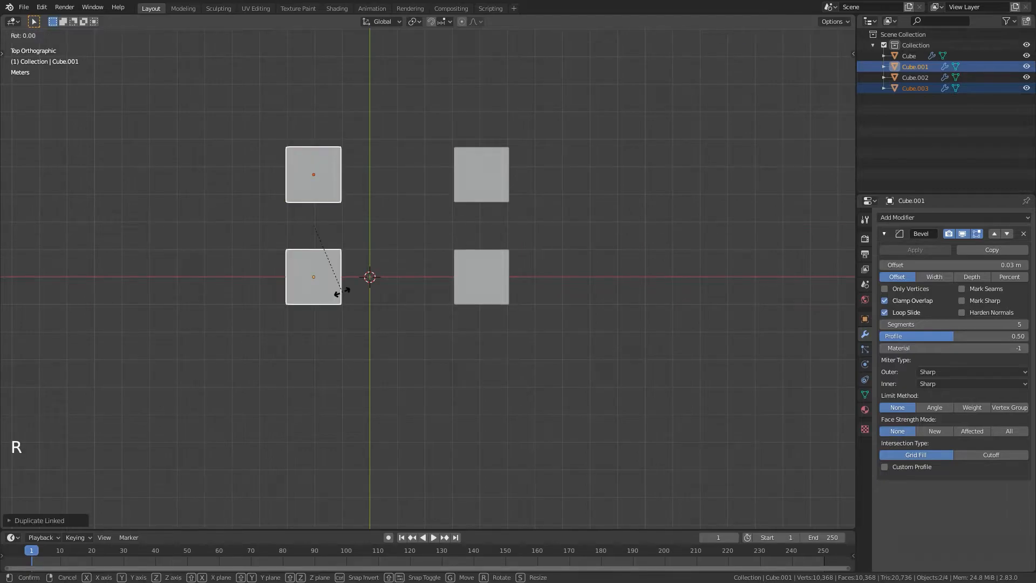
text(z18)
text(0)
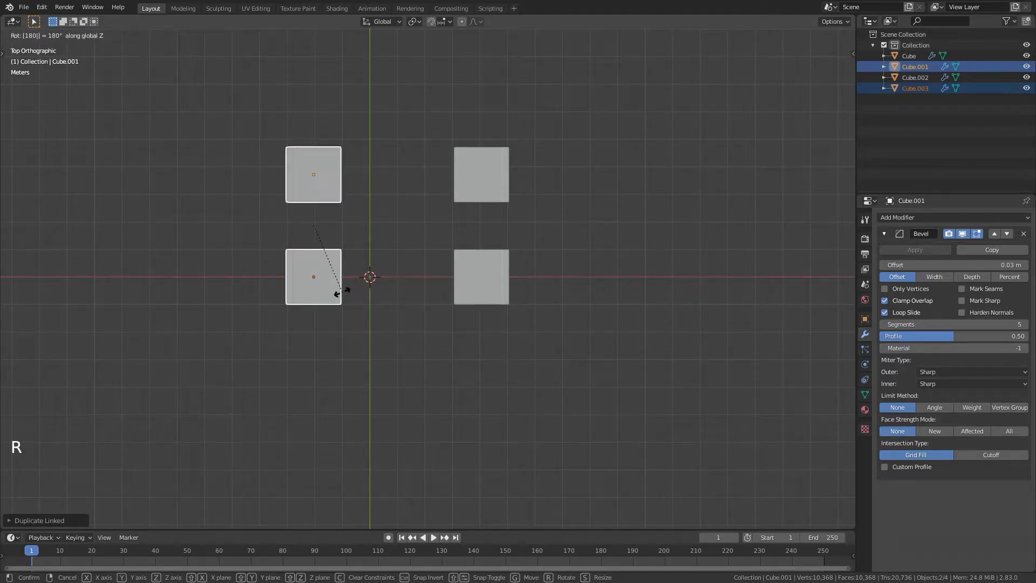
click(342, 292)
middle_drag(368, 302, 361, 266)
scroll(455, 285, up, 2)
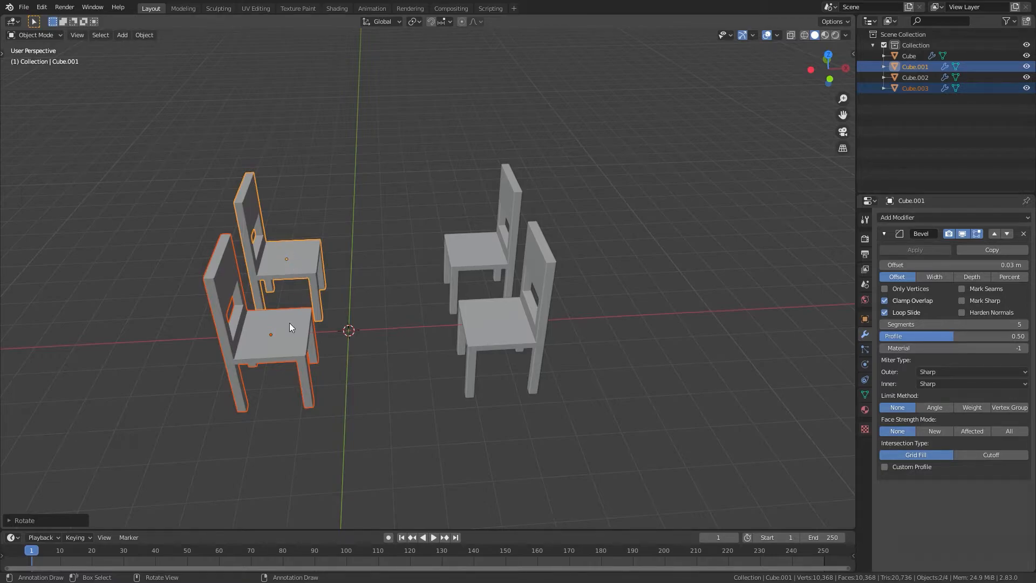
Select all four chairs and snap the 3D cursor to the centre of the selection.
click(483, 247)
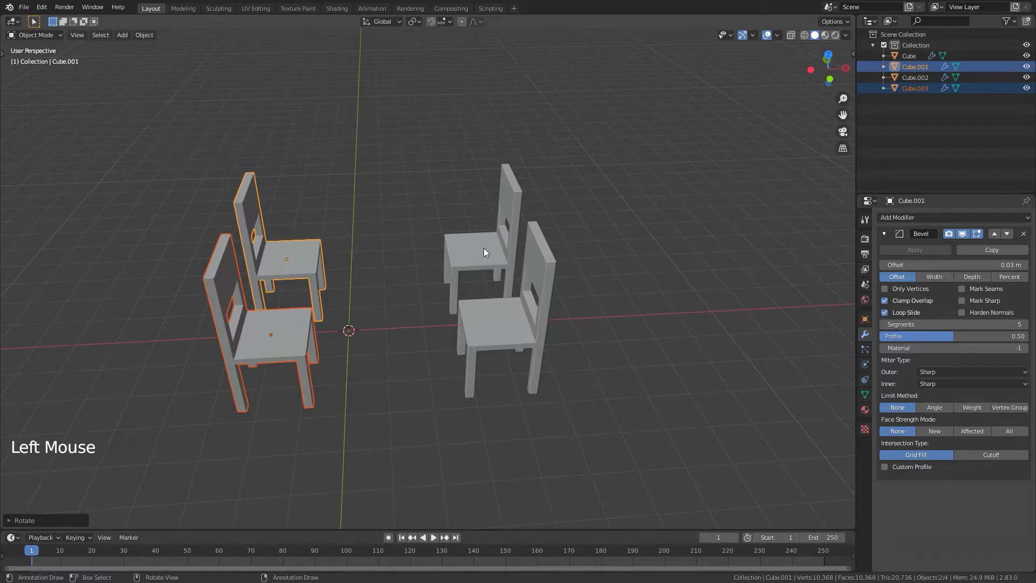
click(481, 247)
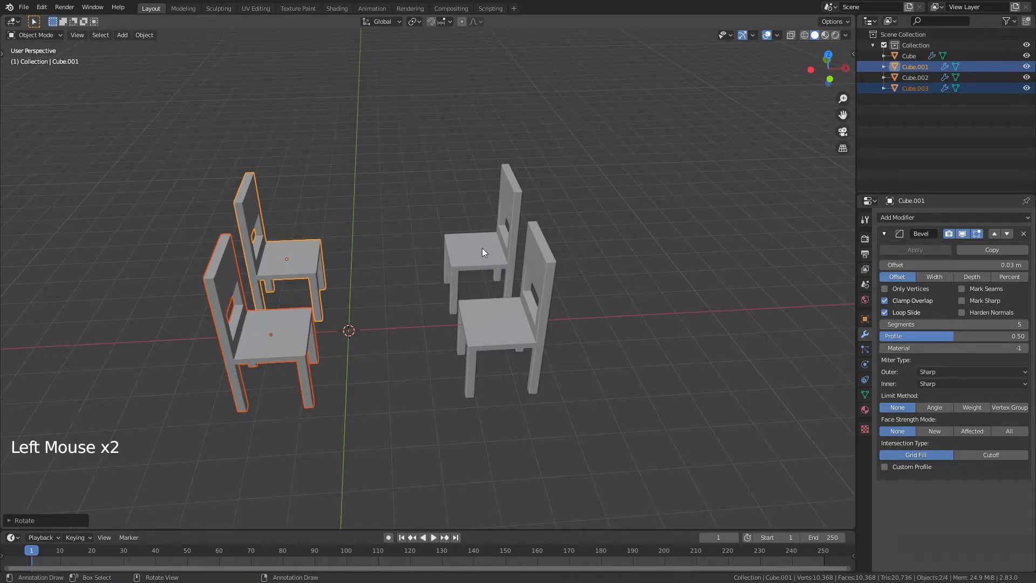
click(500, 308)
click(459, 278)
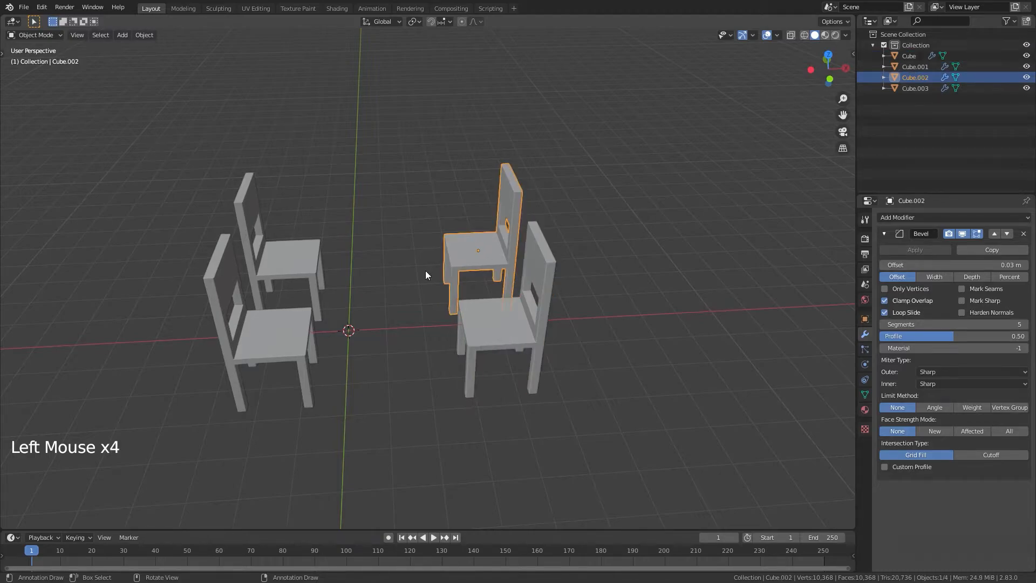
click(280, 270)
shift+click(281, 345)
shift+click(504, 332)
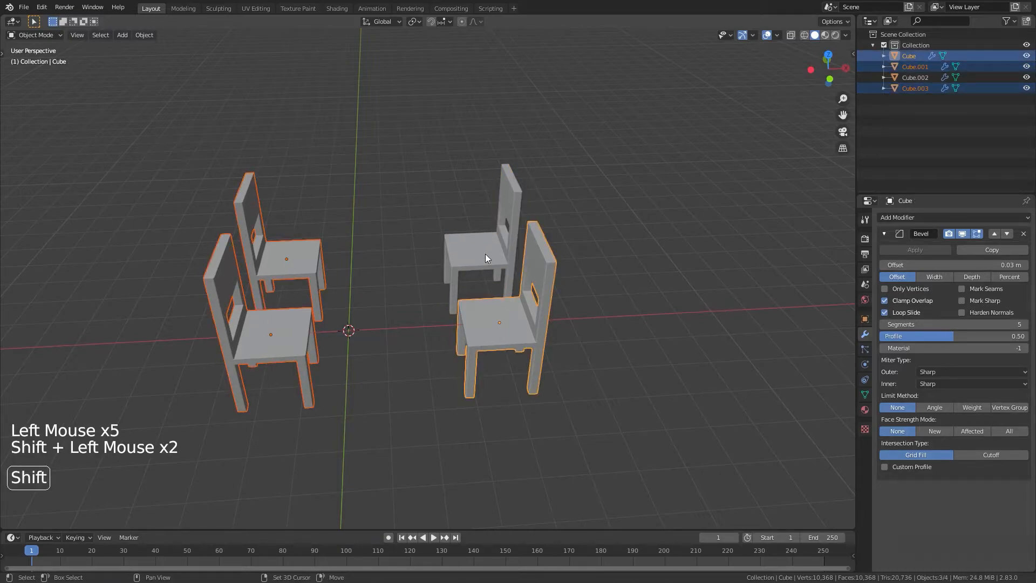
shift+click(484, 254)
key(shift+s)
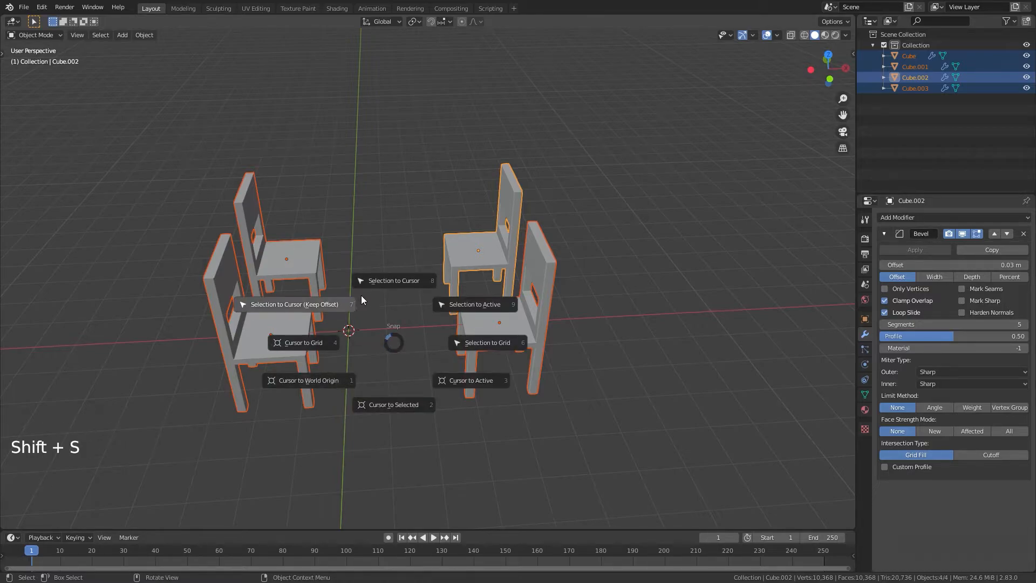
click(400, 407)
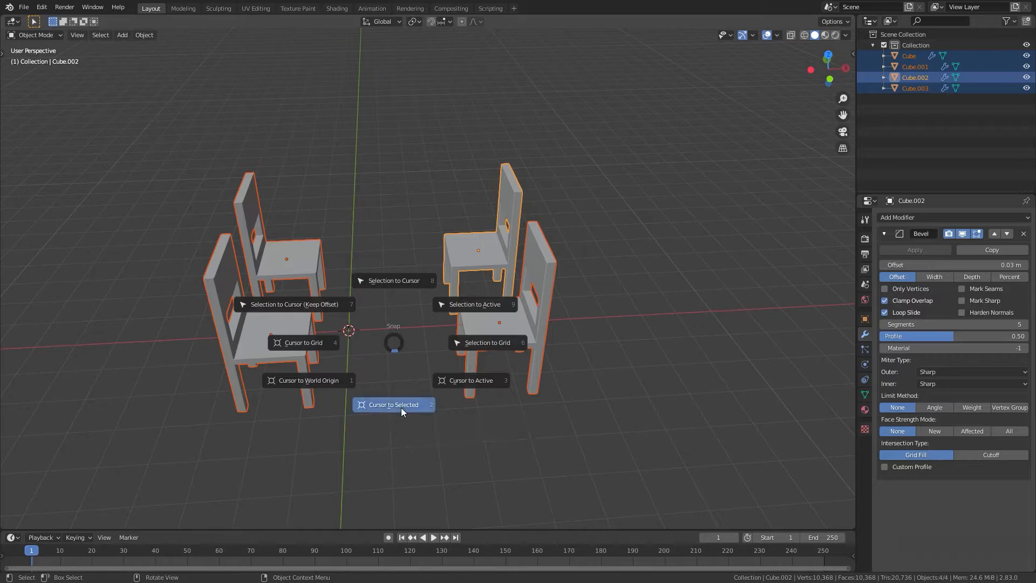
Return the 3D cursor to the world origin.
middle_drag(400, 346, 386, 323)
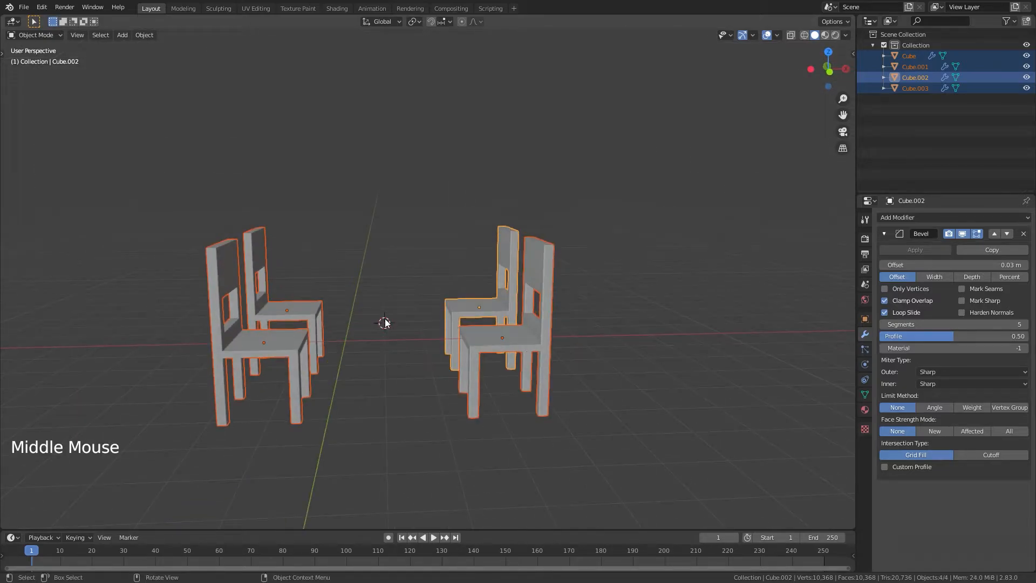
key(shift+s)
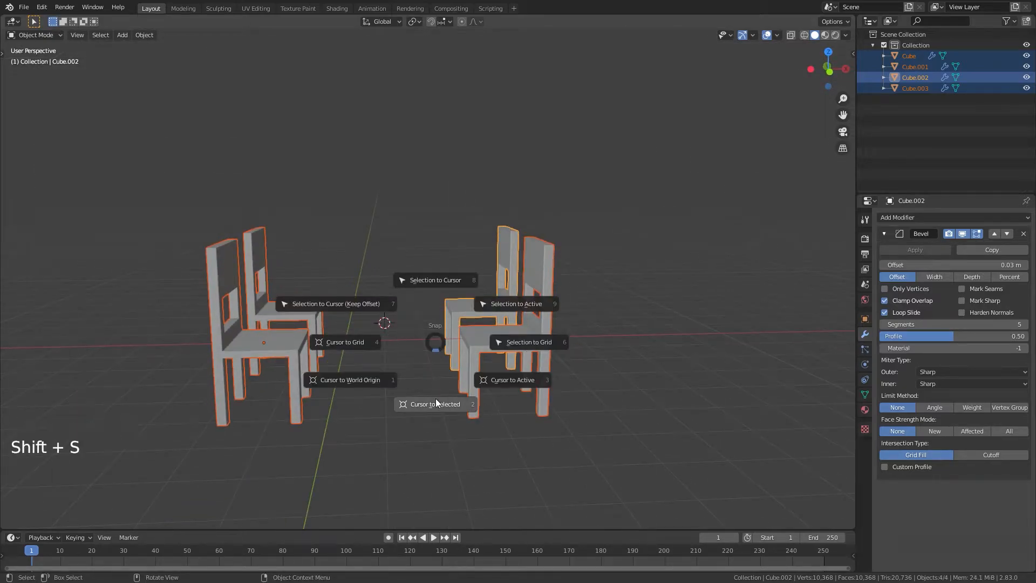
click(348, 382)
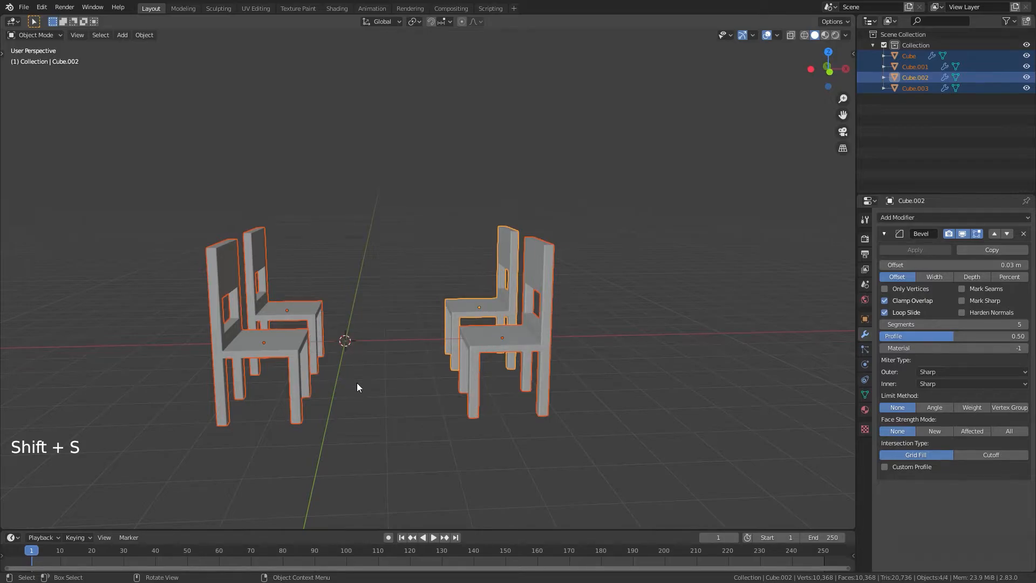
With all four chairs still selected, snap the 3D cursor to the active chair.
mouse_move(357, 383)
middle_down()
mouse_move(392, 425)
mouse_move(354, 364)
middle_up()
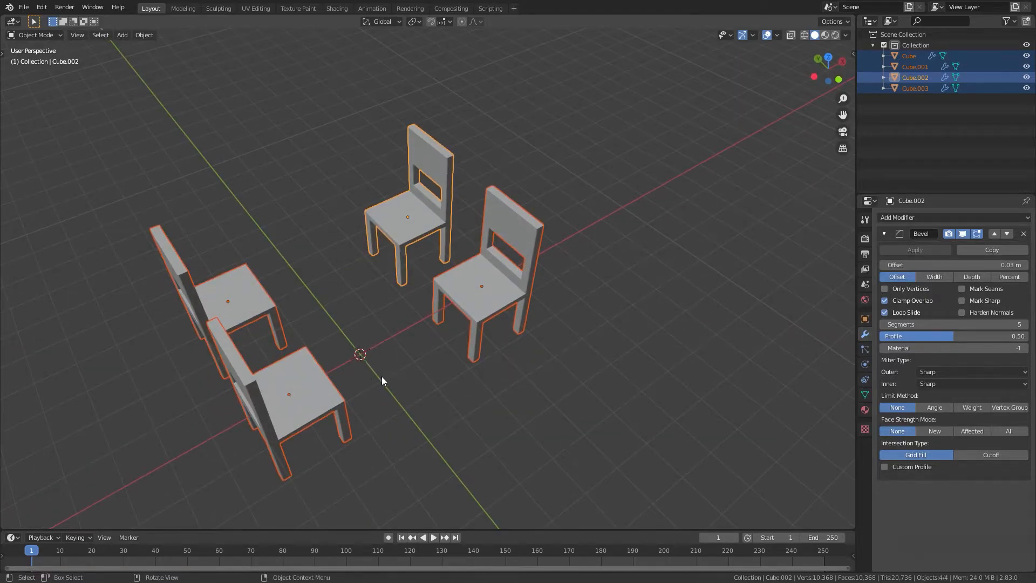
middle_drag(381, 381, 417, 321)
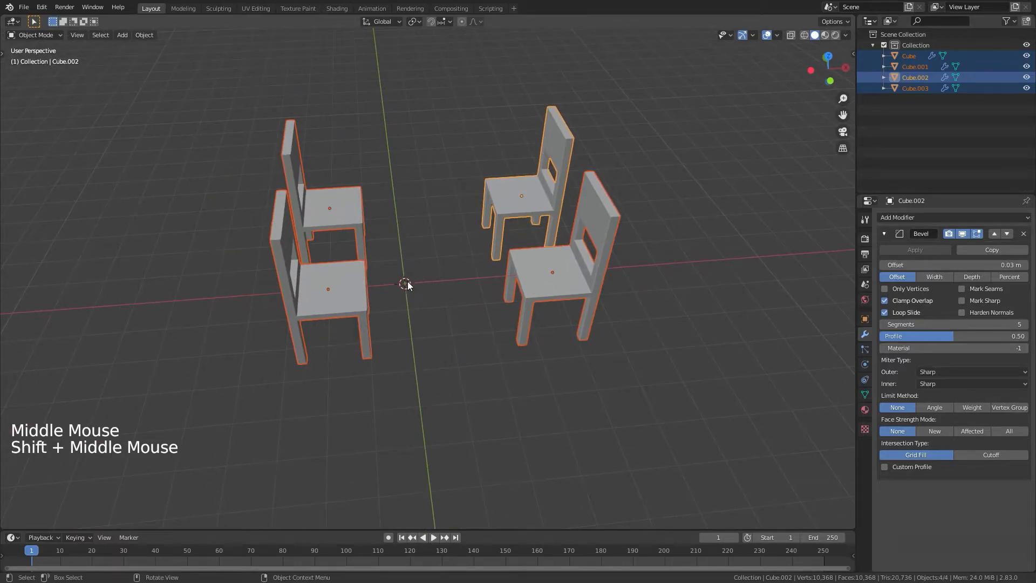
middle_drag(451, 355, 409, 328)
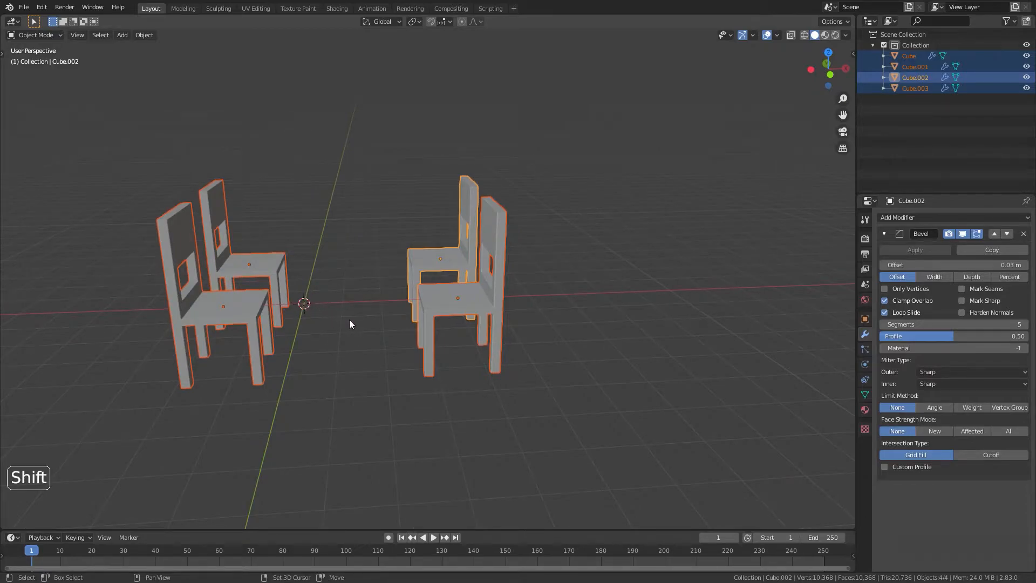
key(shift+s)
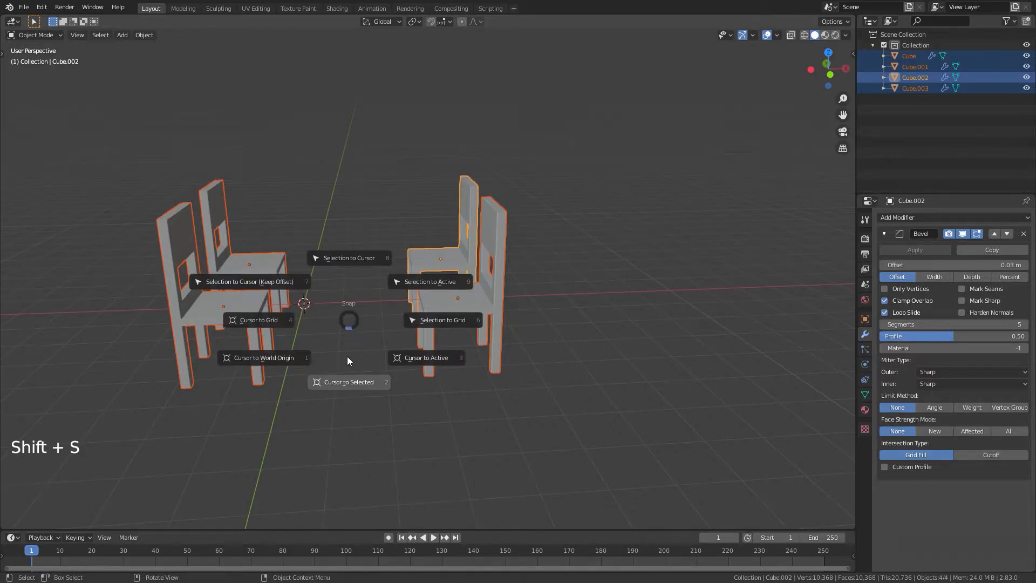
click(519, 419)
Select only the other chair beside the 3D cursor, on the X axis, and snap the 3D cursor to it.
click(460, 298)
middle_drag(460, 298, 496, 355)
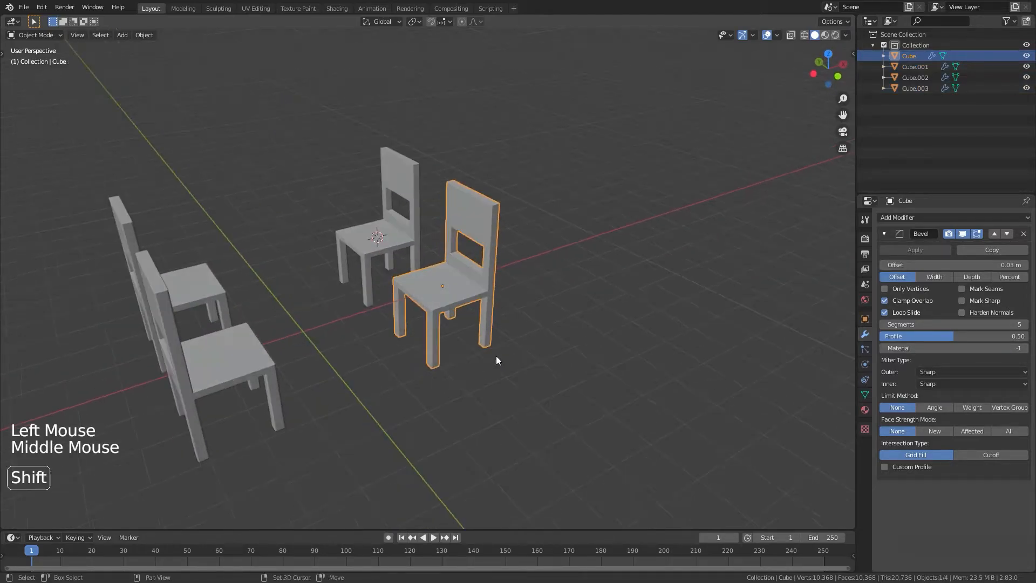
key(shift+s)
key(shift+s)
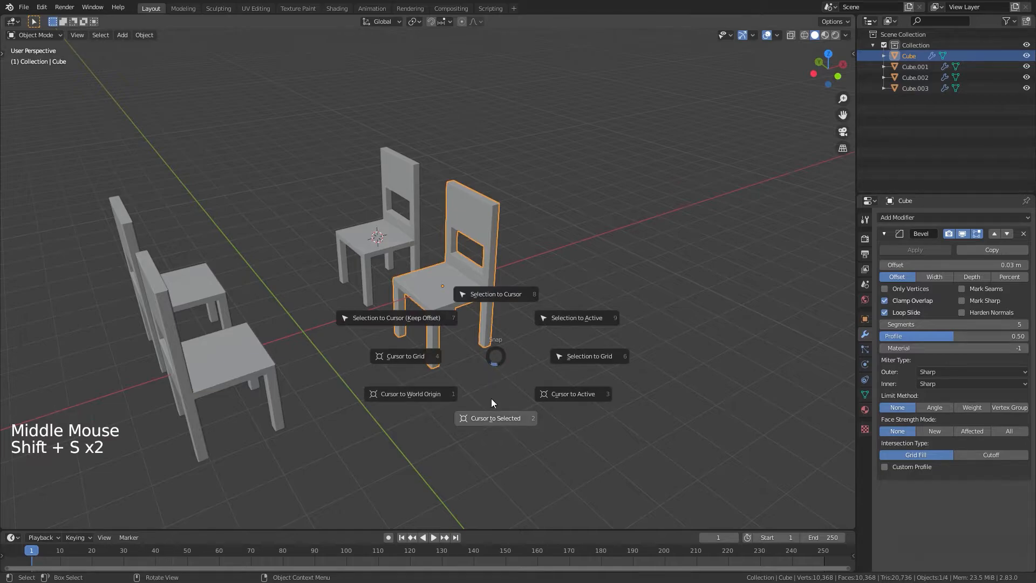
click(495, 419)
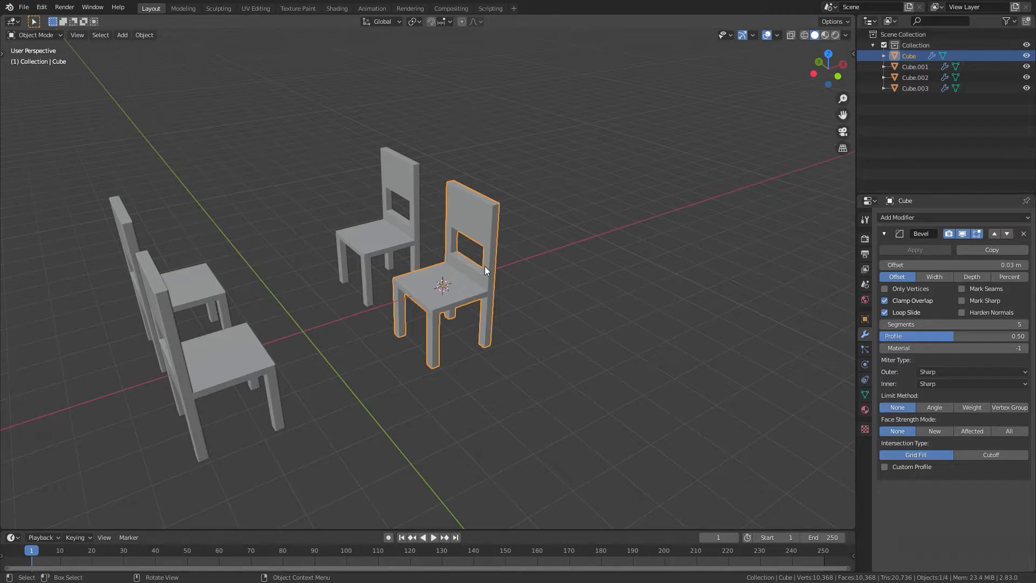
Select all four chairs and snap the 3D cursor to the midpoint between them.
middle_drag(485, 323, 458, 304)
drag(542, 144, 147, 357)
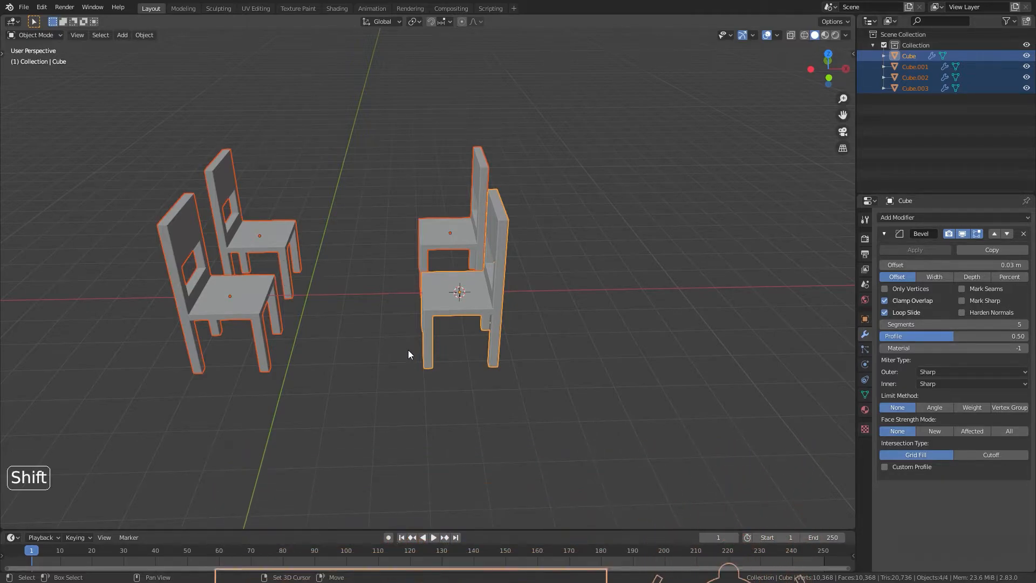
key(shift+s)
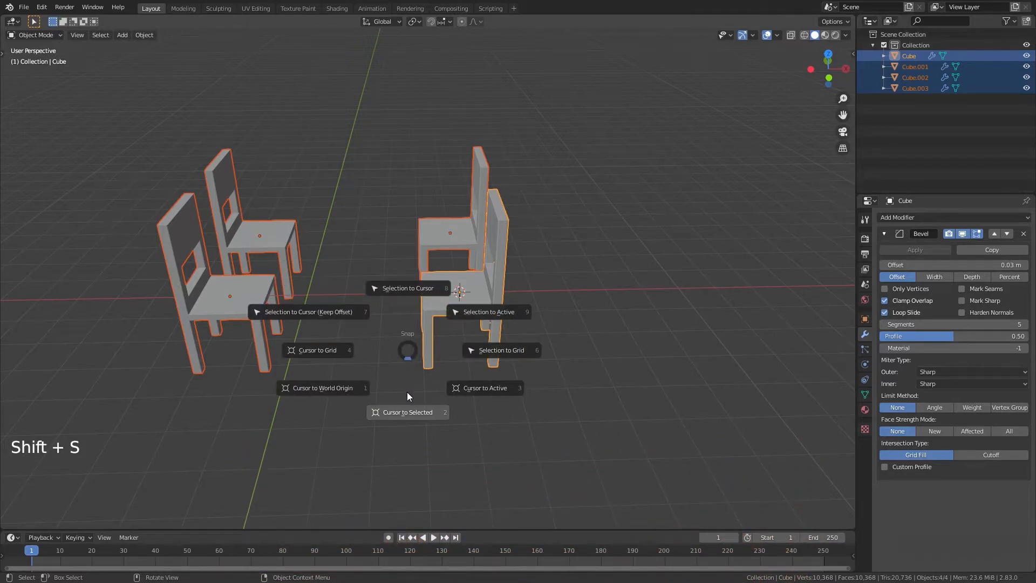
click(407, 412)
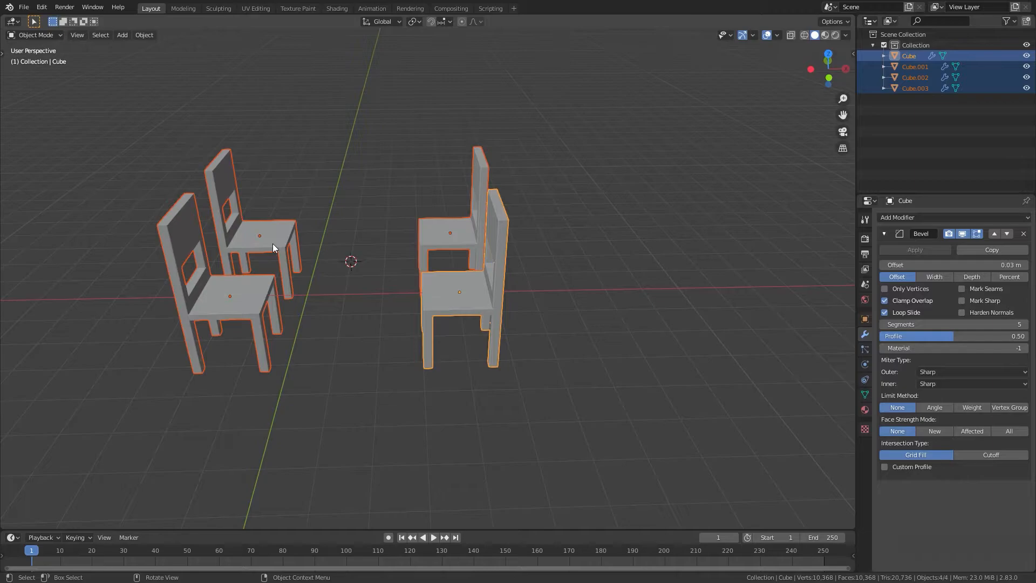
In front view, add a cube at the 3D cursor and raise it about 1.76 m along the Z axis.
key(KP_1)
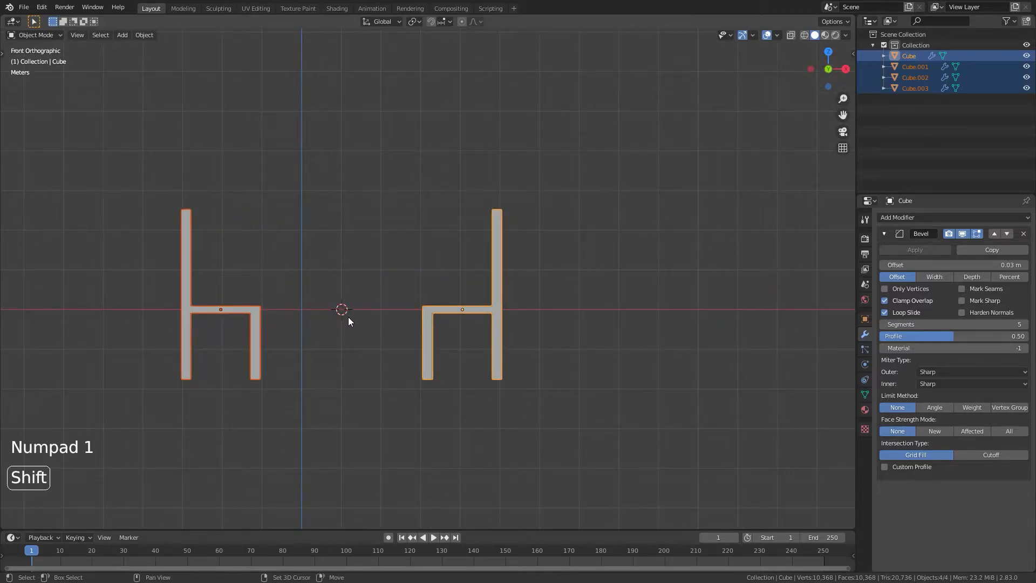
key(shift+a)
mouse_move(348, 316)
click(405, 328)
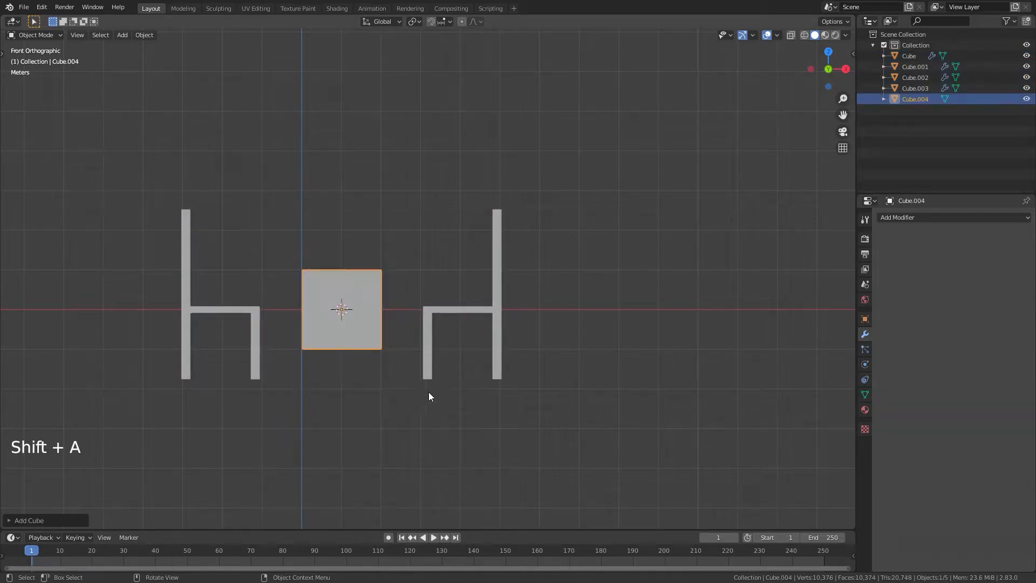
key(g)
key(z)
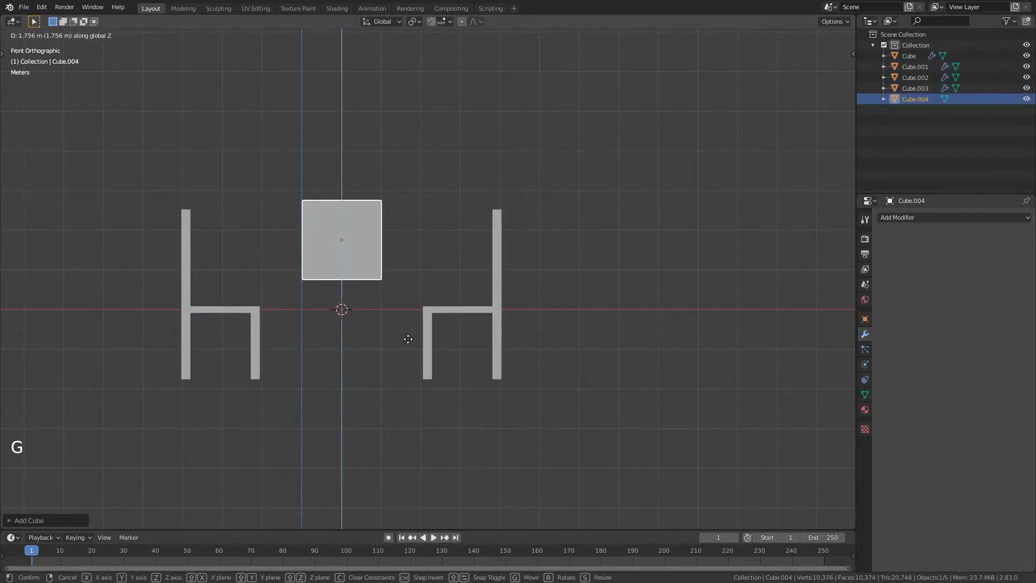
click(410, 338)
Flatten the cube along Z to about 0.15 of its height and lower the slab to tabletop height between the chairs.
key(s)
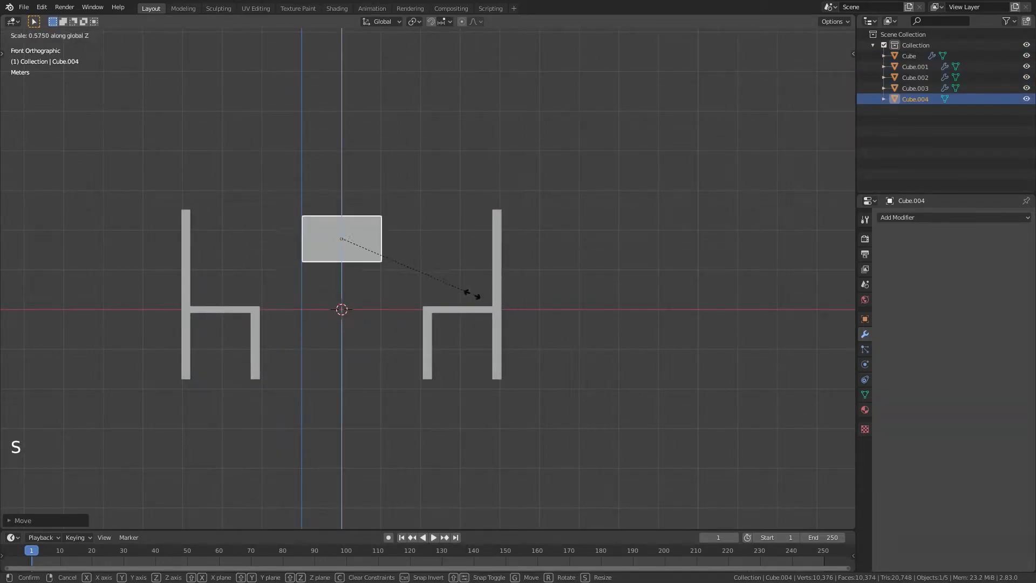
click(379, 248)
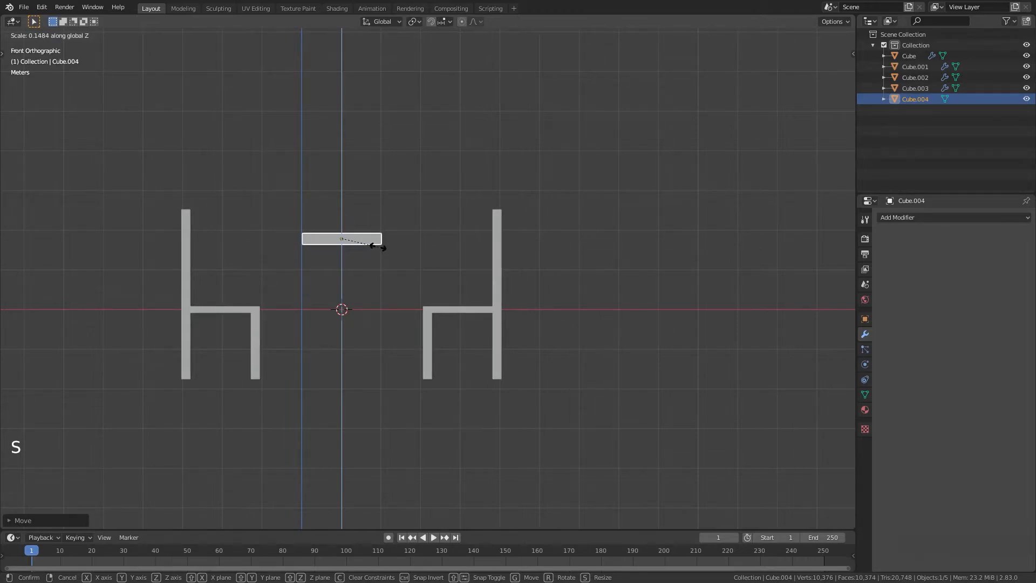
key(g)
key(z)
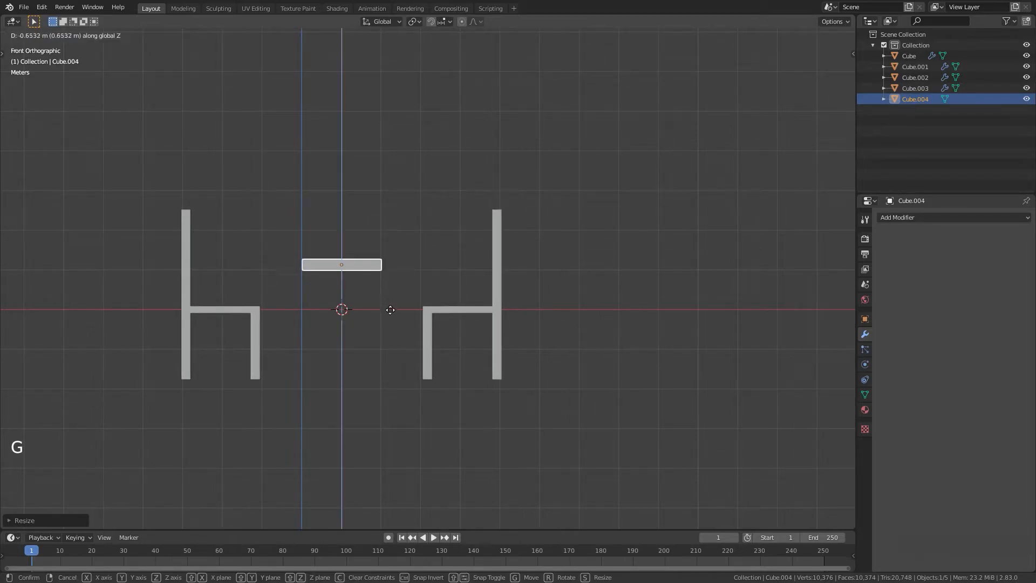
click(374, 315)
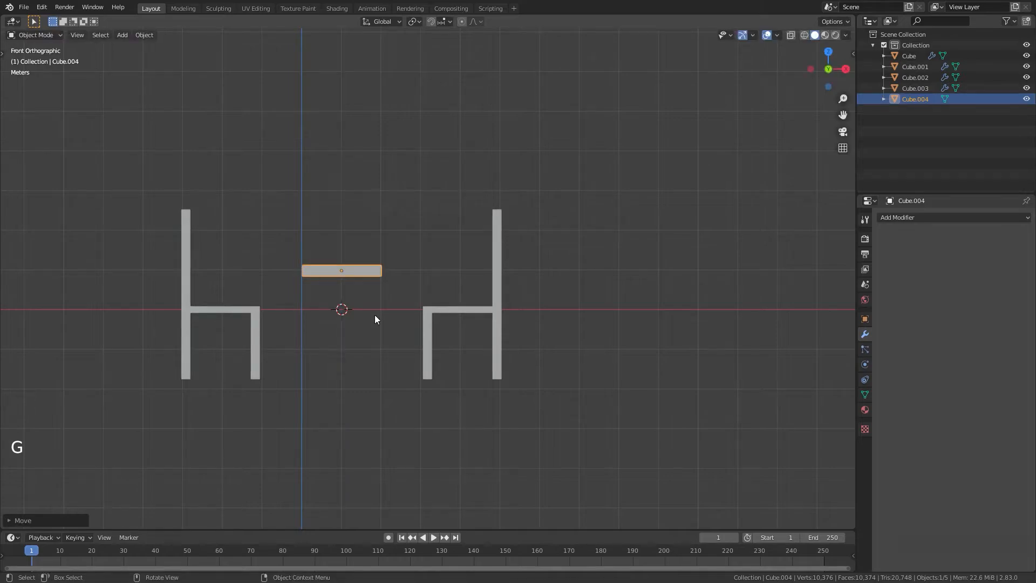
In top view, stretch the slab along Y past both chair rows and widen it along X almost to the seats.
key(KP_7)
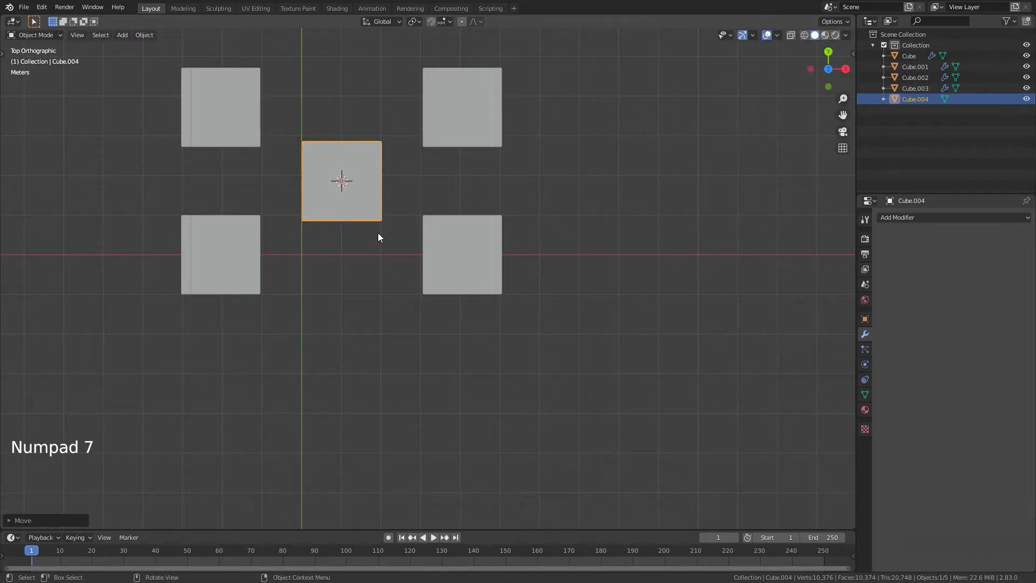
key(s)
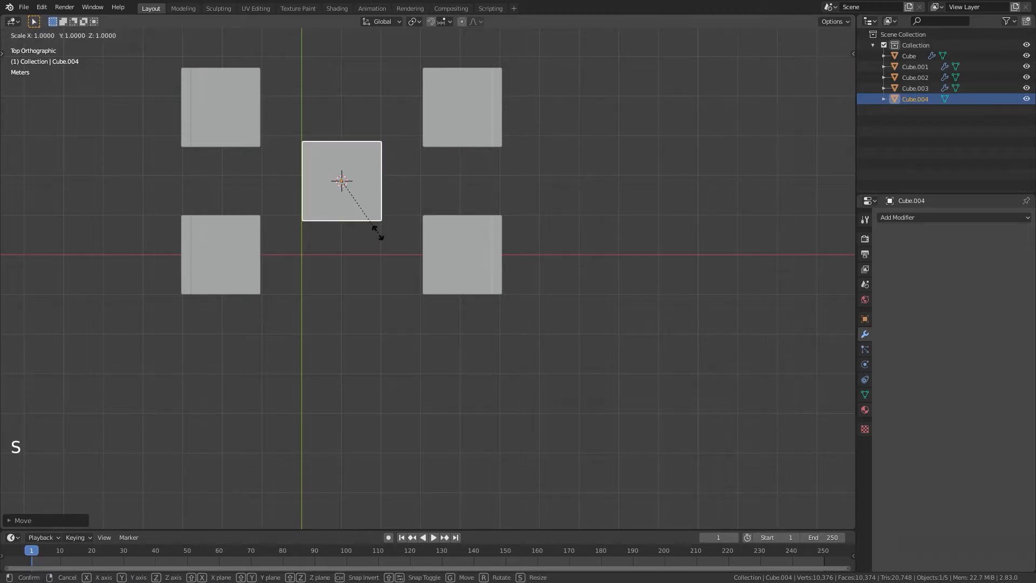
key(y)
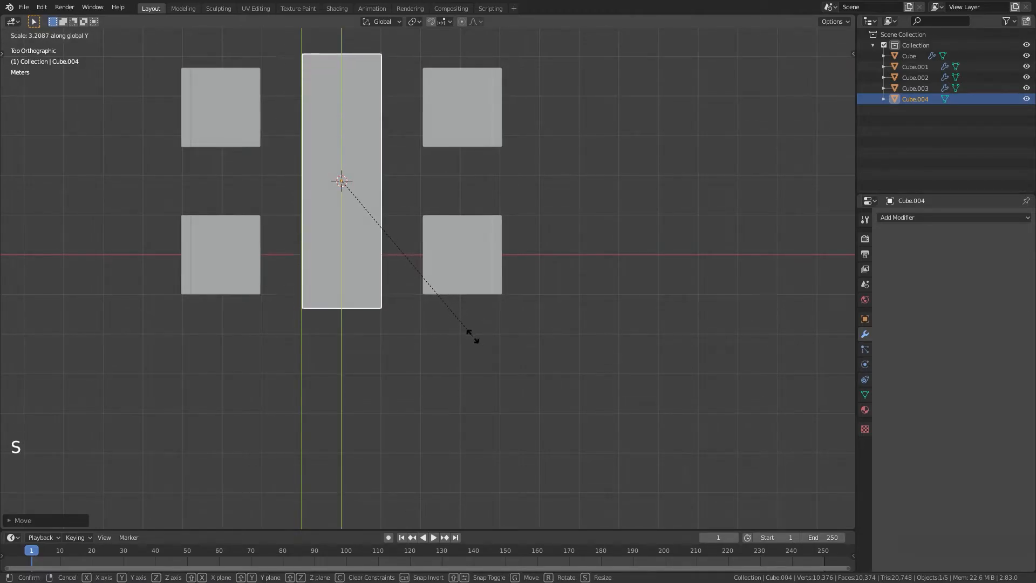
click(471, 335)
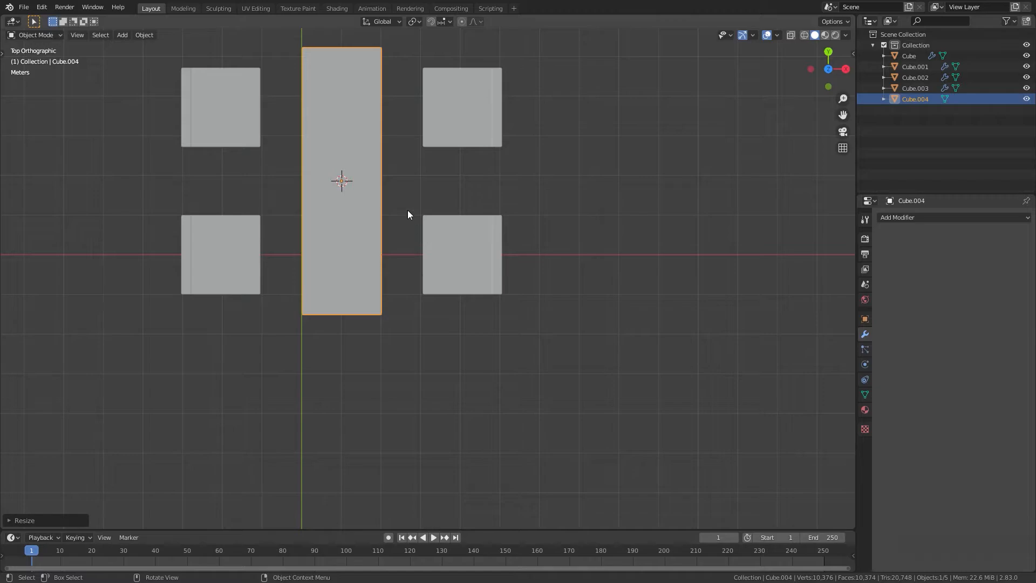
key(s)
key(x)
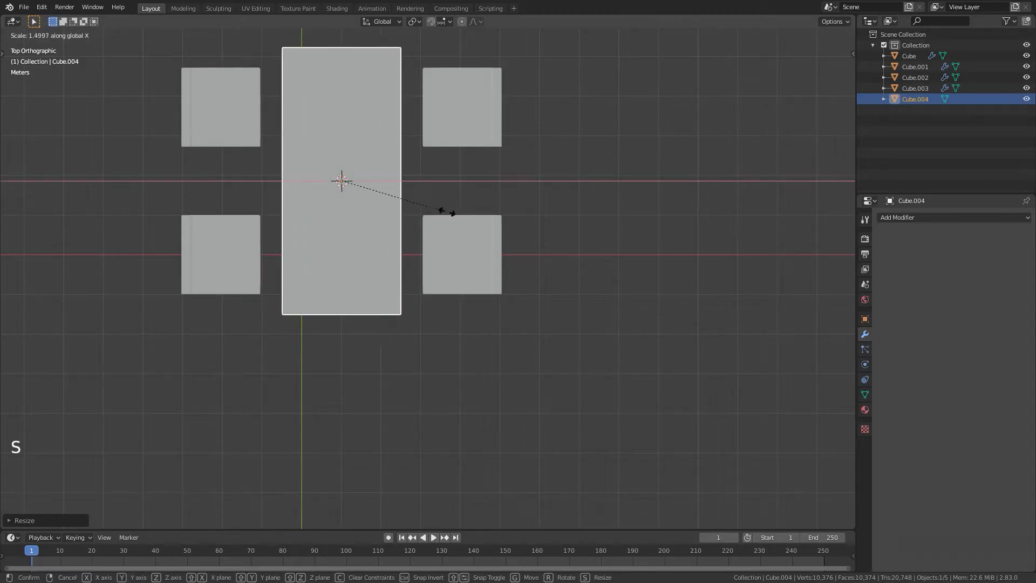
click(455, 211)
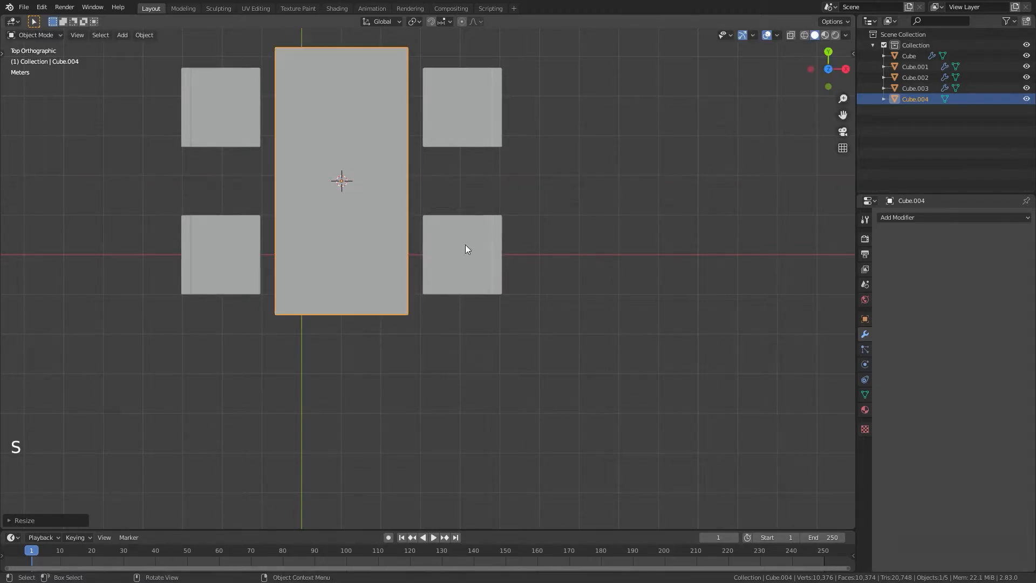
Scale the tabletop along Z to make it thinner.
middle_drag(466, 246, 506, 217)
key(s)
key(z)
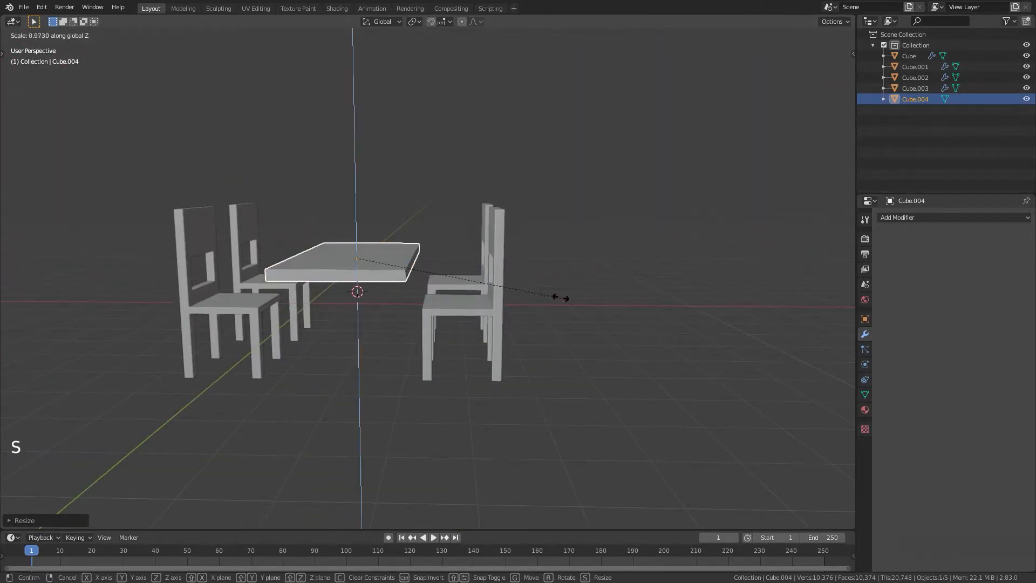
click(488, 286)
middle_drag(488, 285, 469, 338)
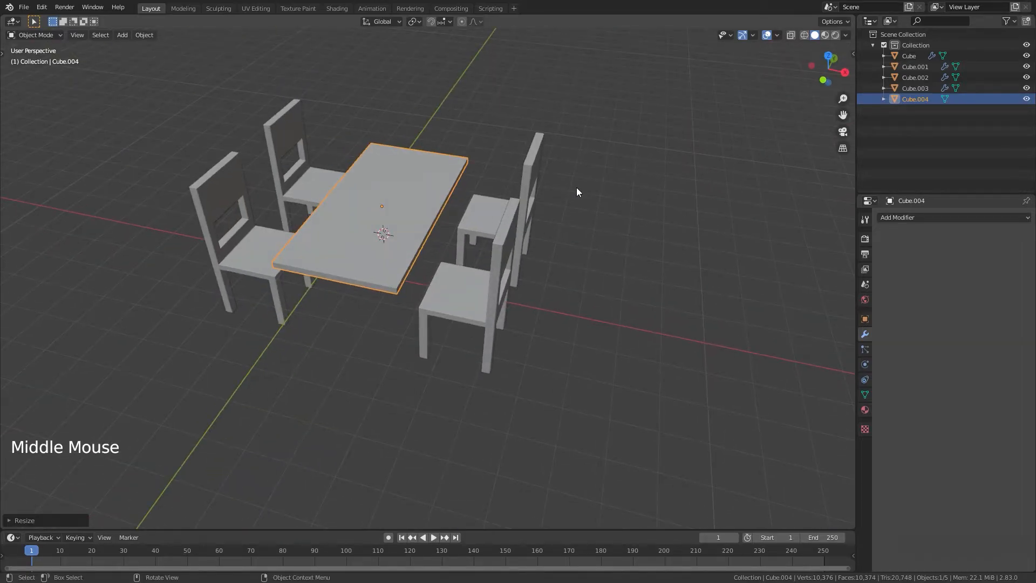
Select the two chairs on the +X side and slide them about 1.2 m along -X under the tabletop edge in top view.
drag(576, 187, 455, 332)
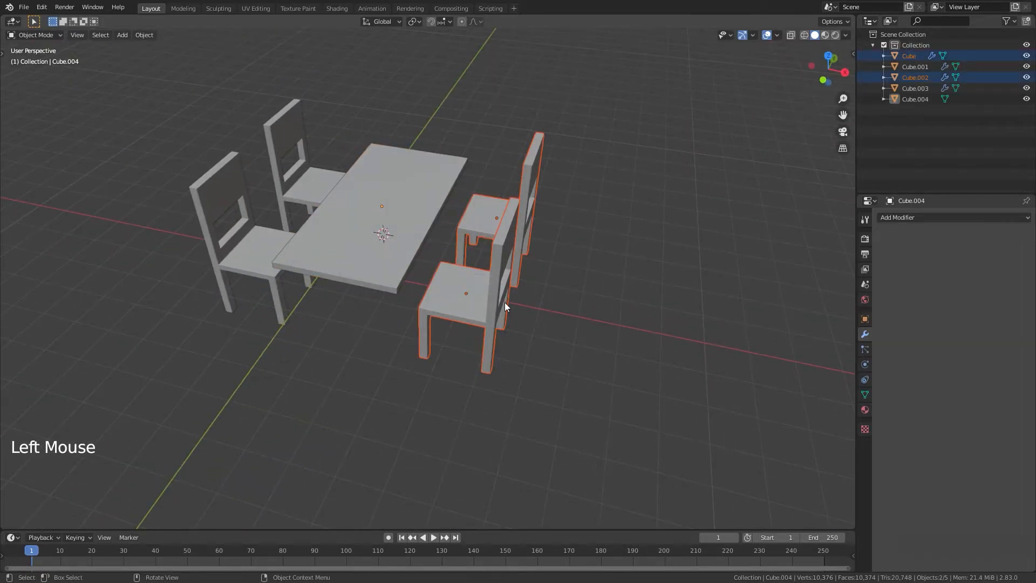
key(KP_7)
key(g)
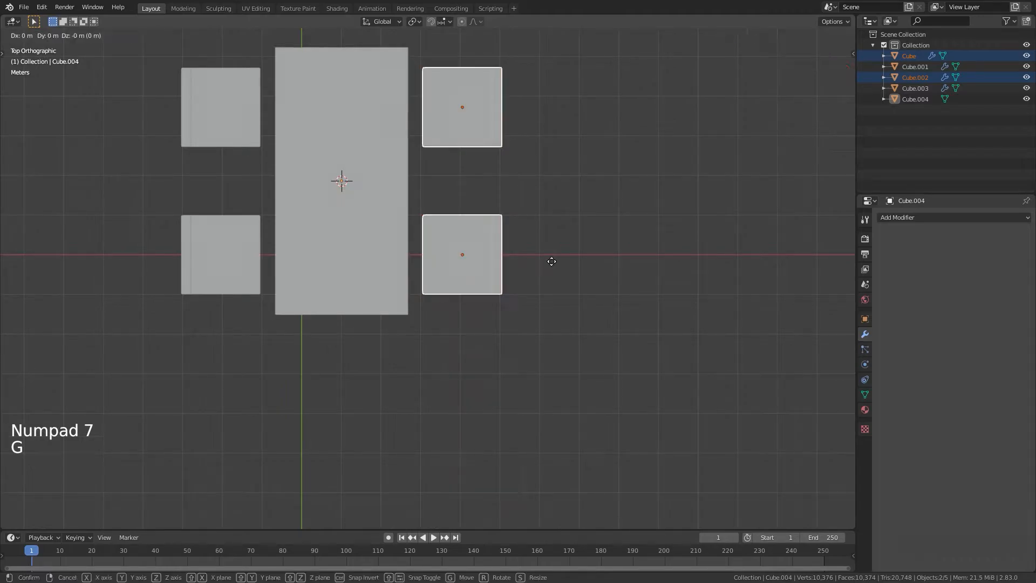
key(x)
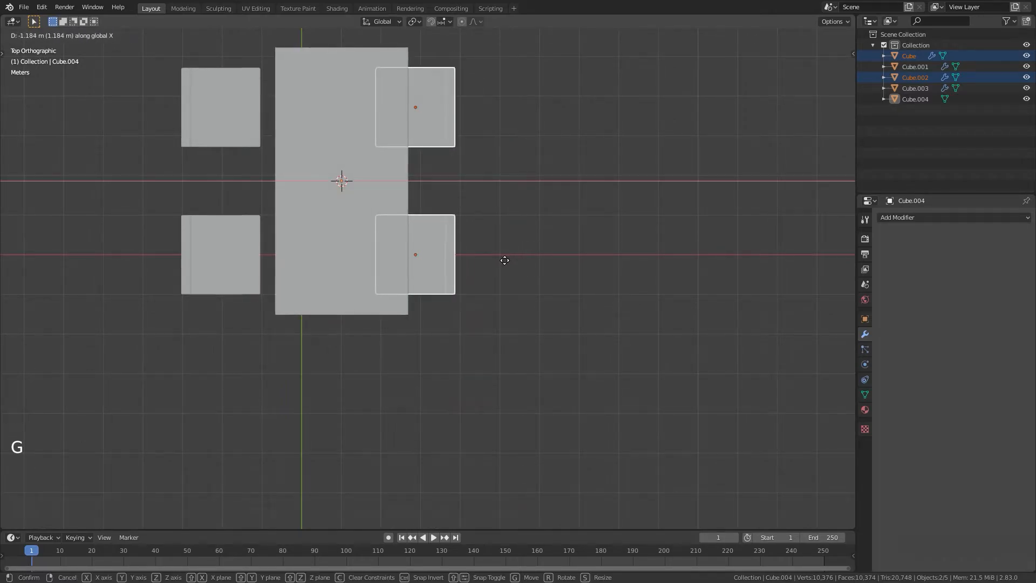
click(506, 260)
Select the two chairs on the -X side and slide them along +X so their seats tuck under the tabletop.
drag(117, 71, 241, 296)
key(g)
key(x)
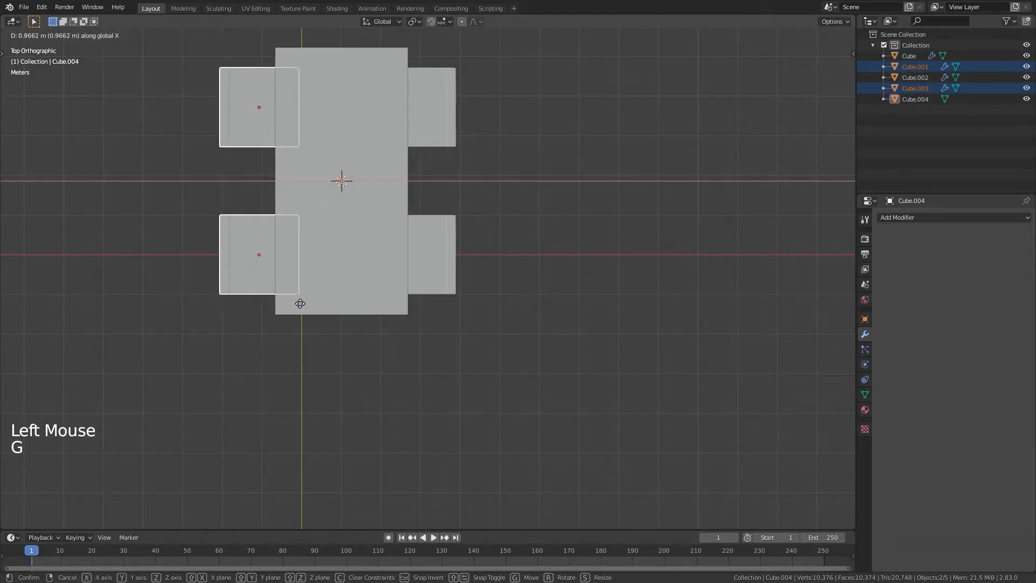
click(289, 301)
Select the tabletop and scale it uniformly to adjust its size against the chairs.
middle_drag(340, 366, 461, 300)
click(421, 354)
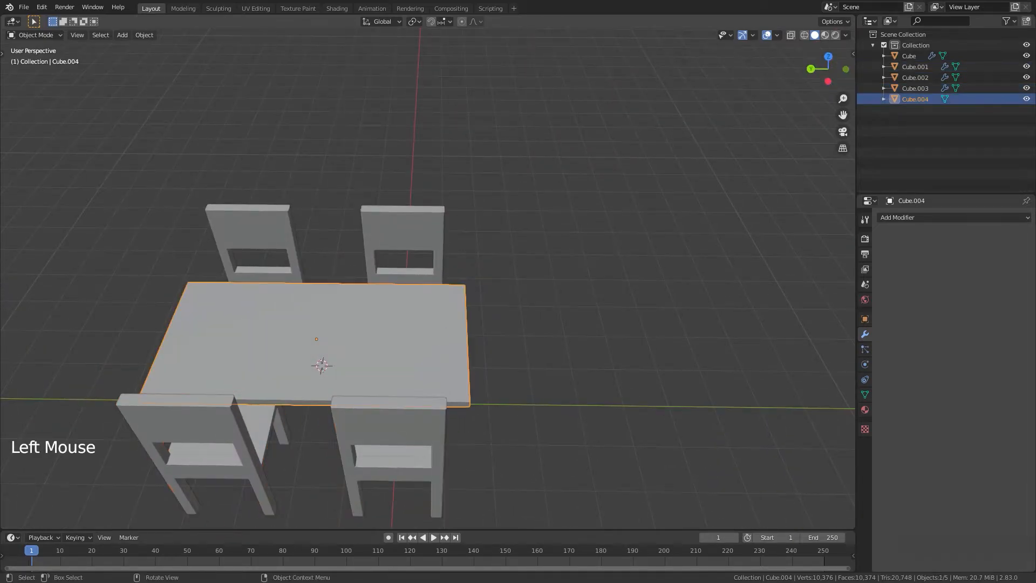
key(s)
click(472, 367)
Inspect the tabletop from below and above, isolate it in local view, and return to the full scene.
middle_drag(471, 361, 585, 326)
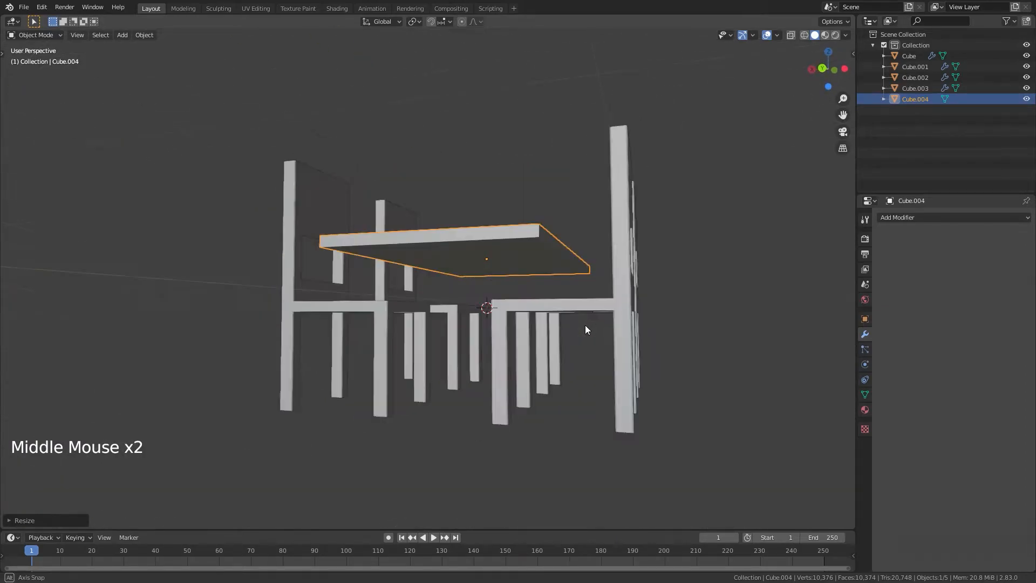
middle_drag(381, 356, 559, 331)
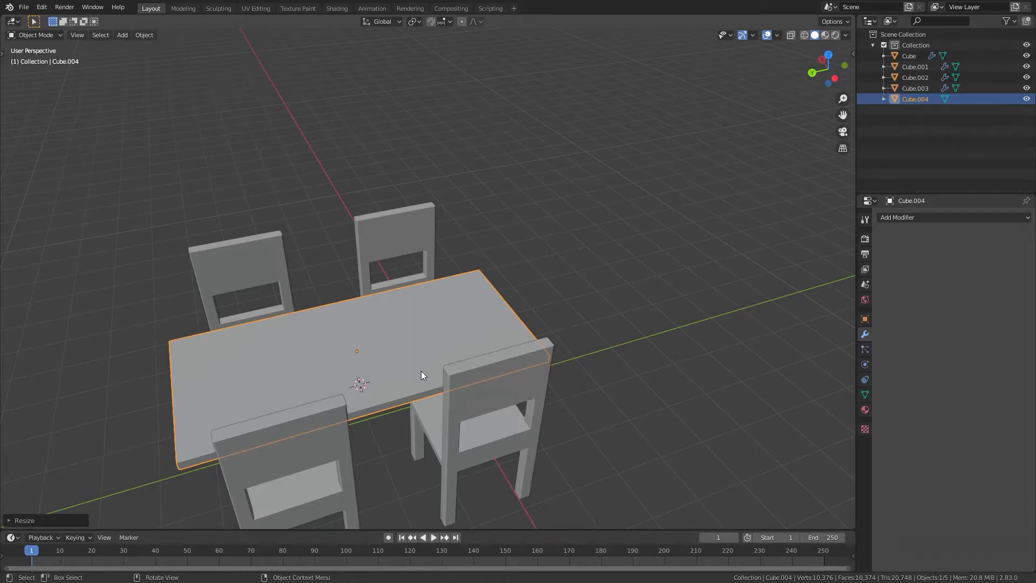
key(KP_Divide)
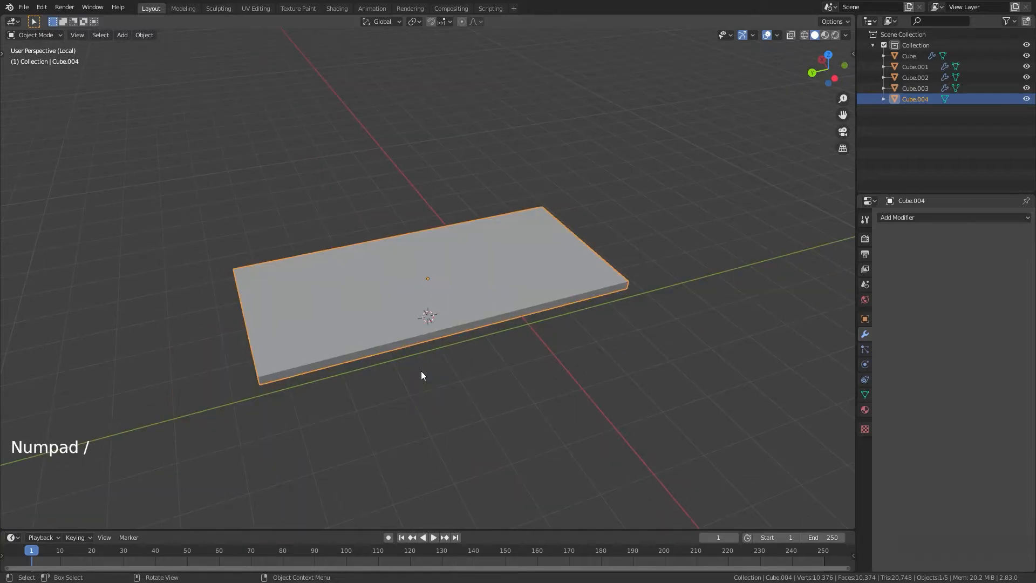
middle_drag(457, 322, 302, 300)
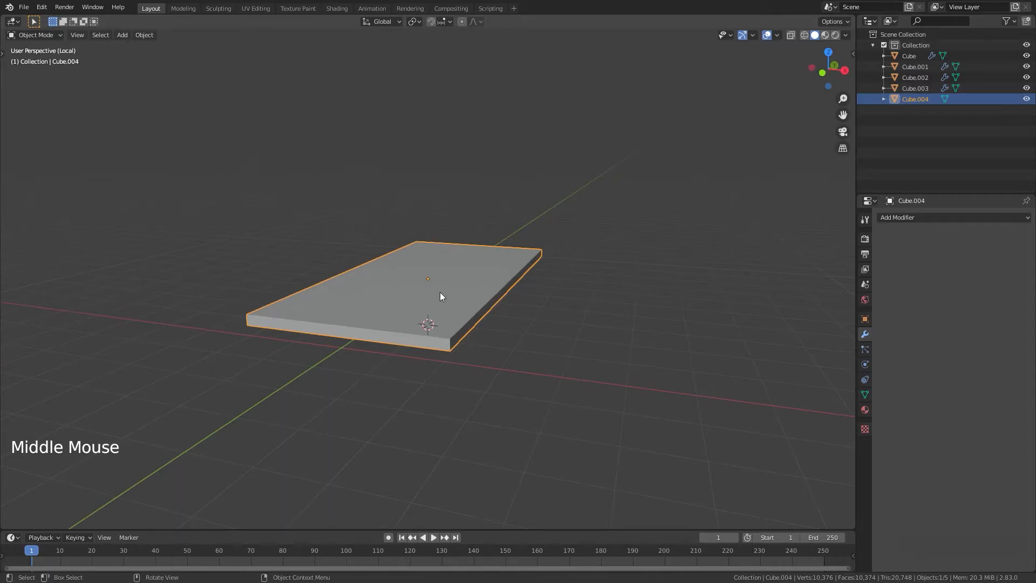
key(KP_Divide)
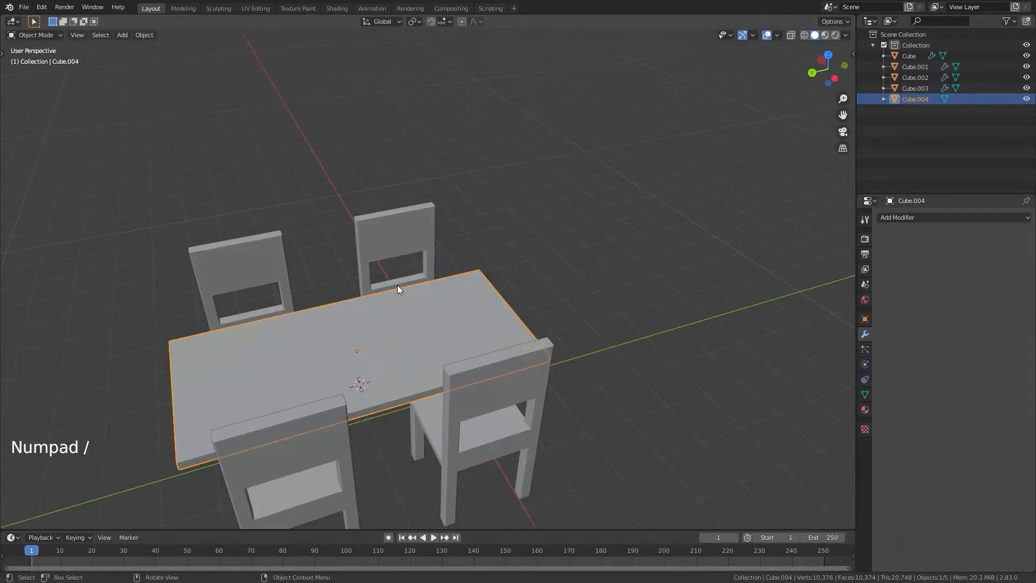
Isolate the tabletop in local view and open its mesh for editing in top view.
scroll(419, 268, down, 4)
shift+middle_drag(541, 238, 636, 176)
middle_drag(676, 410, 389, 220)
scroll(626, 351, up, 4)
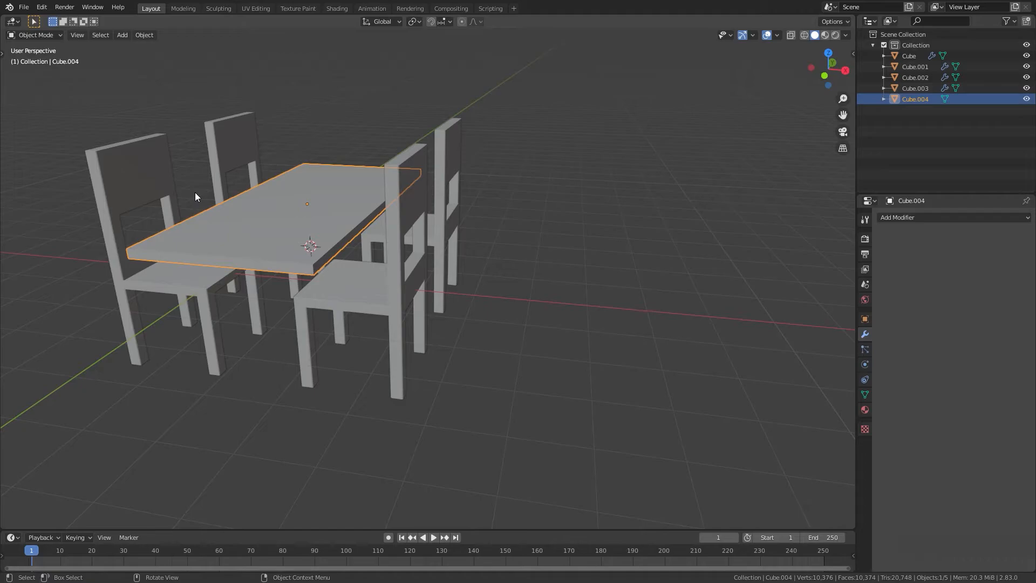
key(KP_Divide)
middle_drag(213, 201, 345, 261)
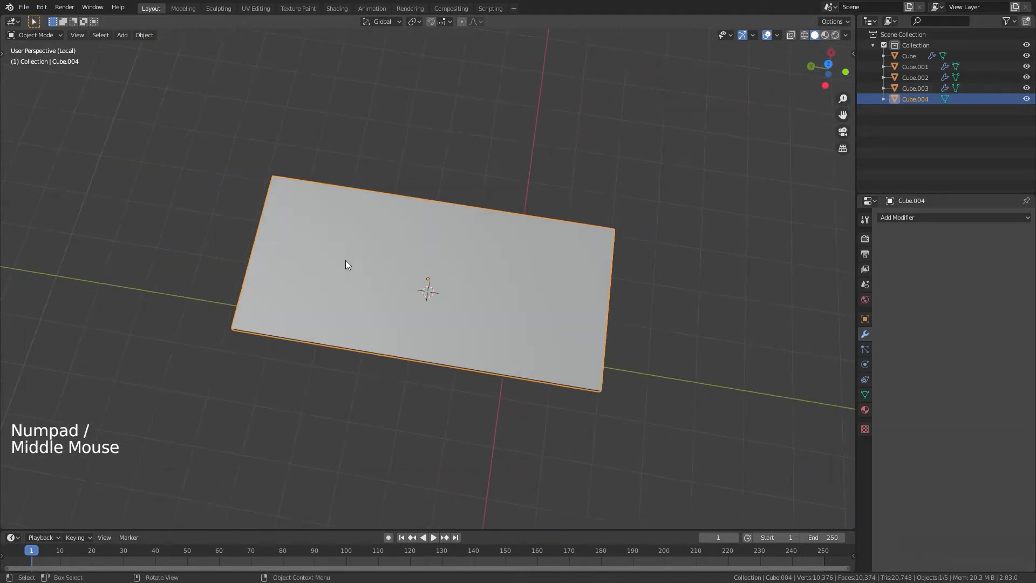
key(KP_7)
key(Tab)
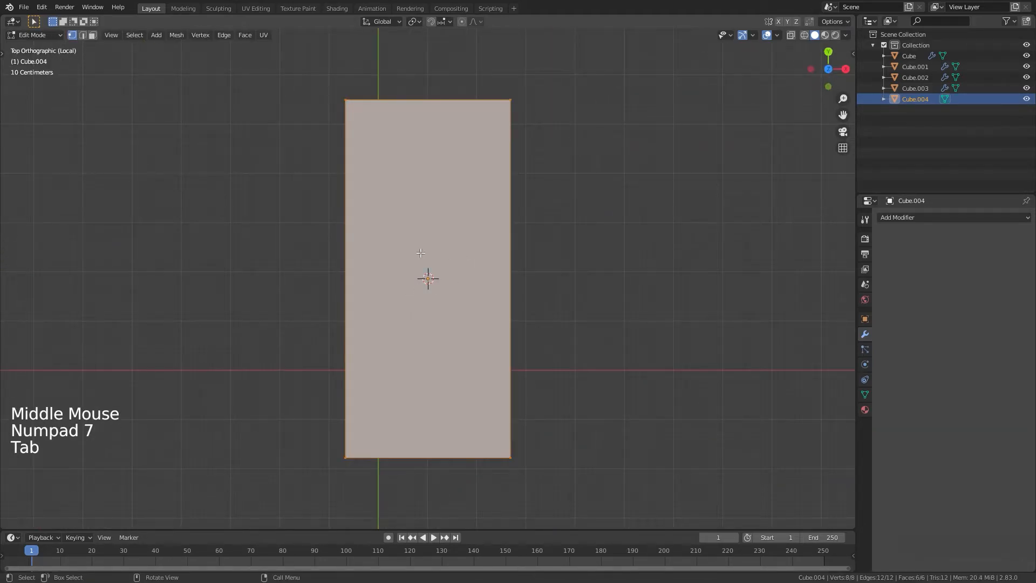
Cut two centred edge loops across the tabletop's width and scale them apart about 2.65 times along Y, near the short ends.
key(ctrl+r)
scroll(521, 277, up, 3)
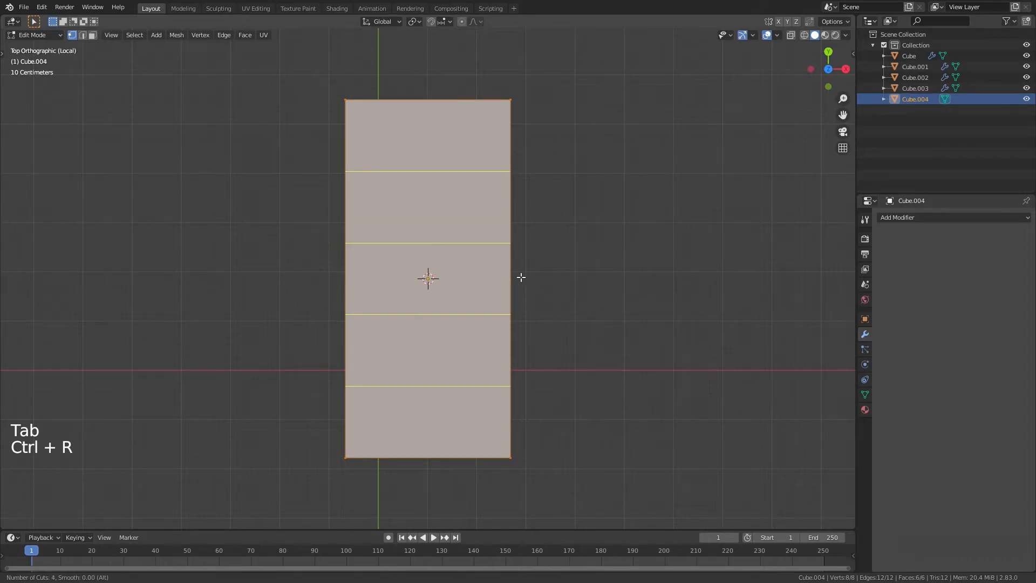
scroll(521, 276, down, 3)
scroll(521, 276, up, 1)
click(521, 277)
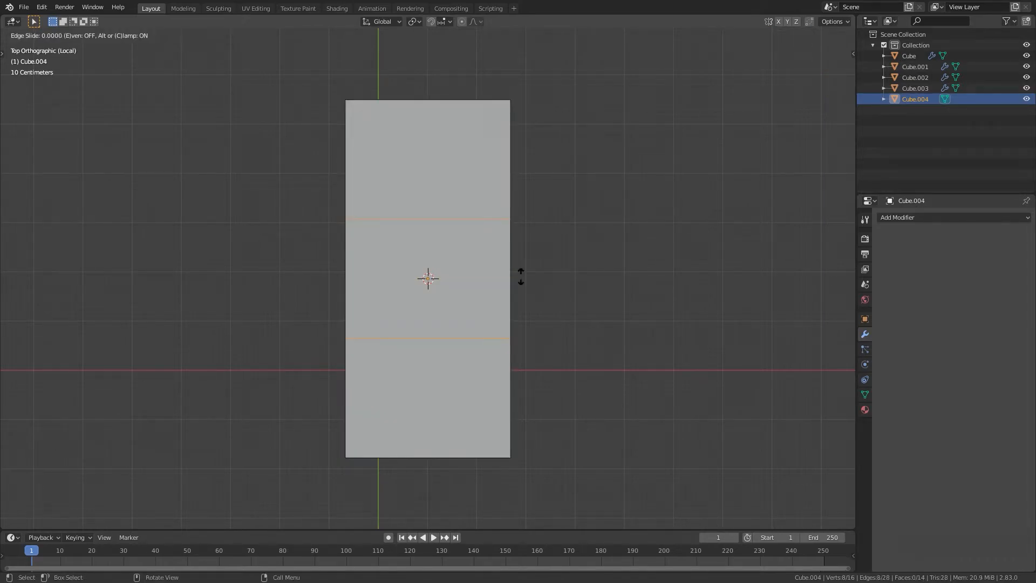
right_click(520, 277)
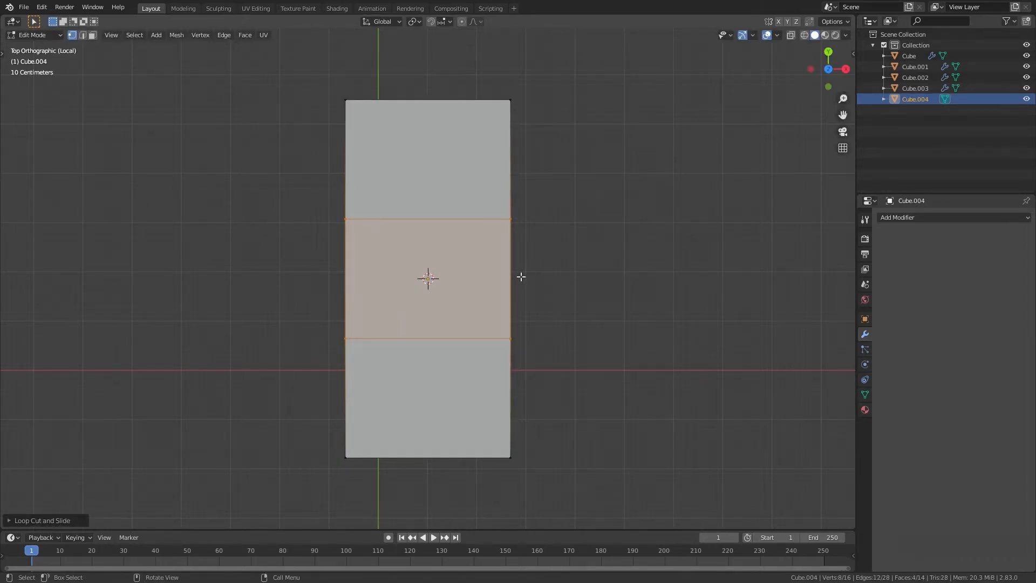
key(s)
key(y)
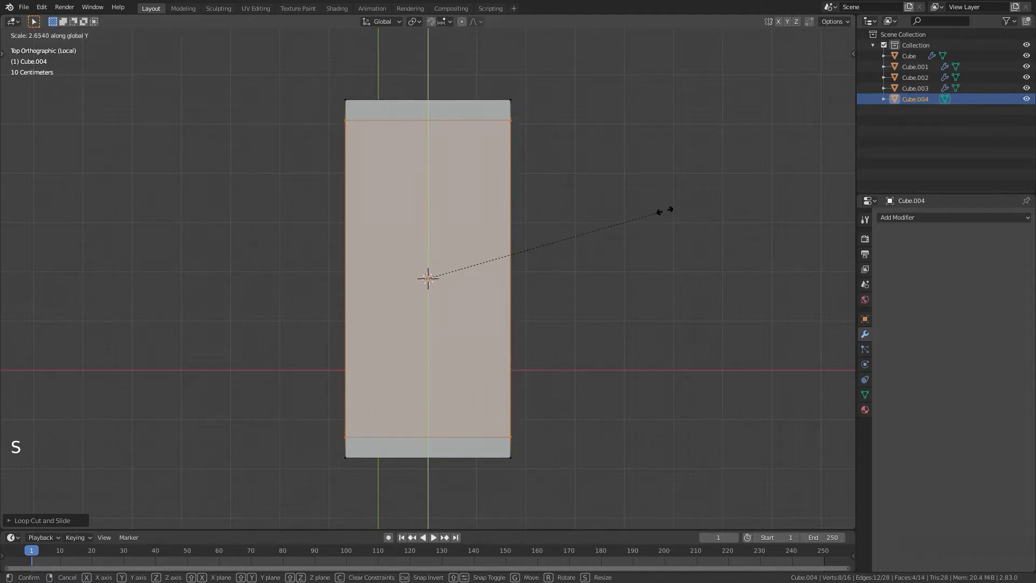
click(664, 210)
Cut two lengthwise edge loops in the tabletop and scale them apart along X towards the long edges.
key(ctrl+r)
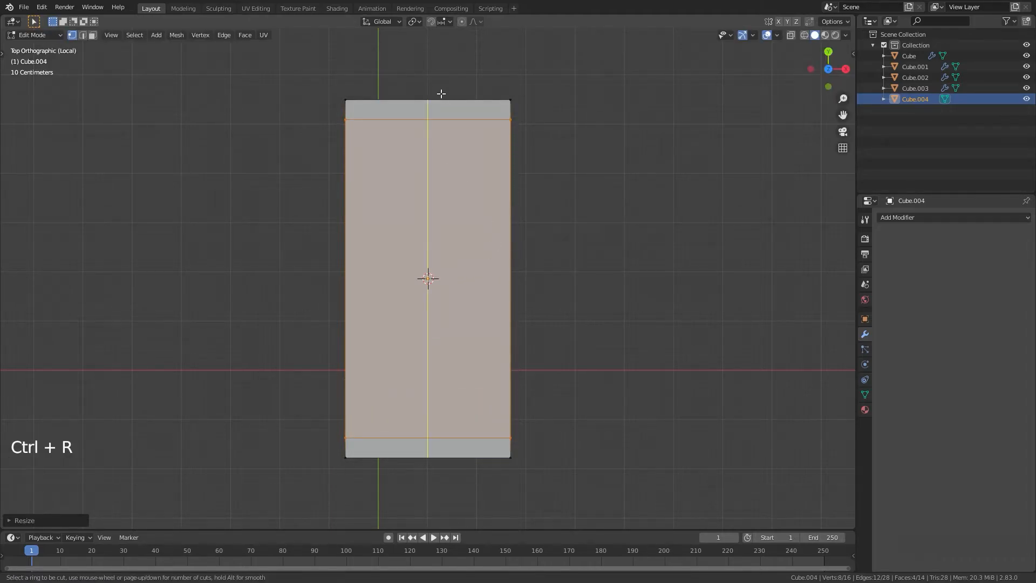
scroll(442, 94, up, 1)
click(441, 93)
right_click(442, 93)
key(s)
key(x)
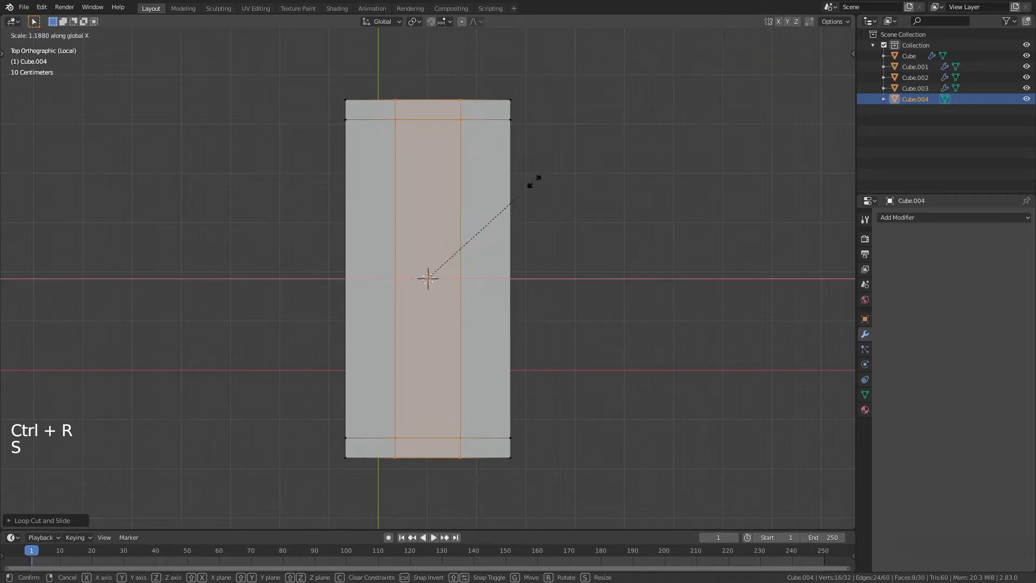
click(699, 249)
Extrude the four corner faces on the tabletop's underside about 2.6 m down to the chair feet as legs, and return to Object Mode.
middle_drag(696, 250, 549, 308)
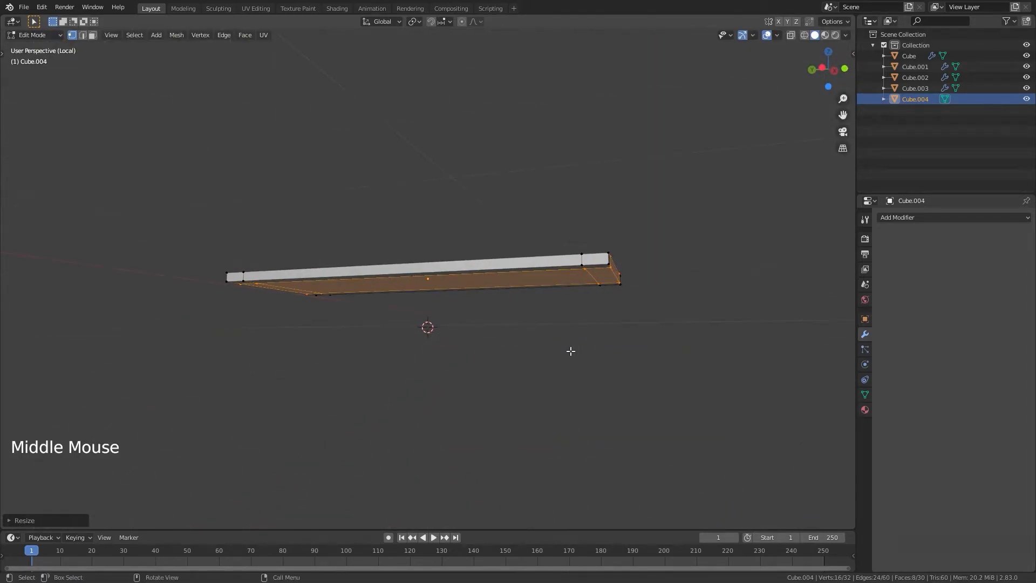
click(571, 351)
middle_drag(542, 346, 515, 308)
key(3)
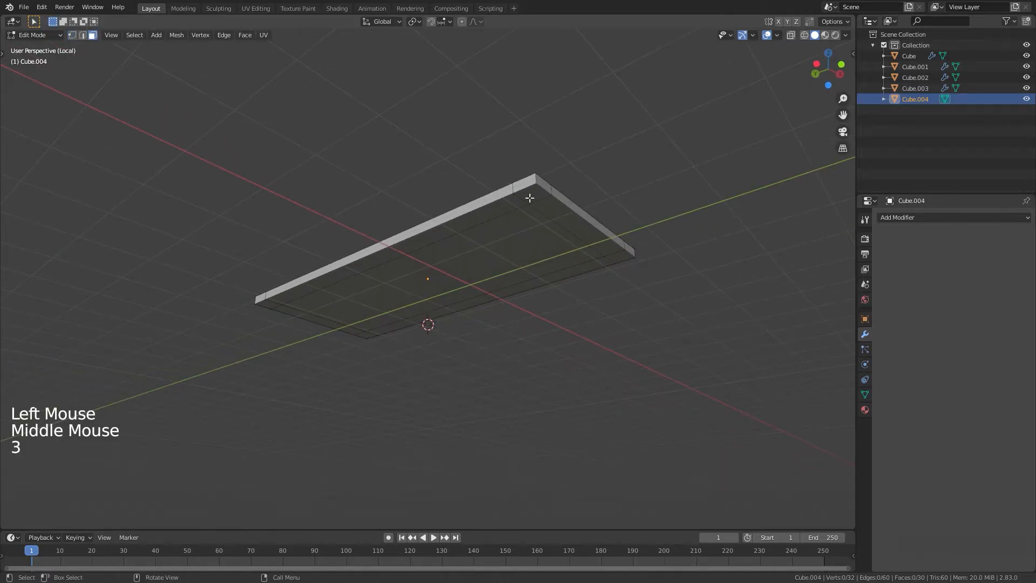
click(529, 198)
shift+click(618, 260)
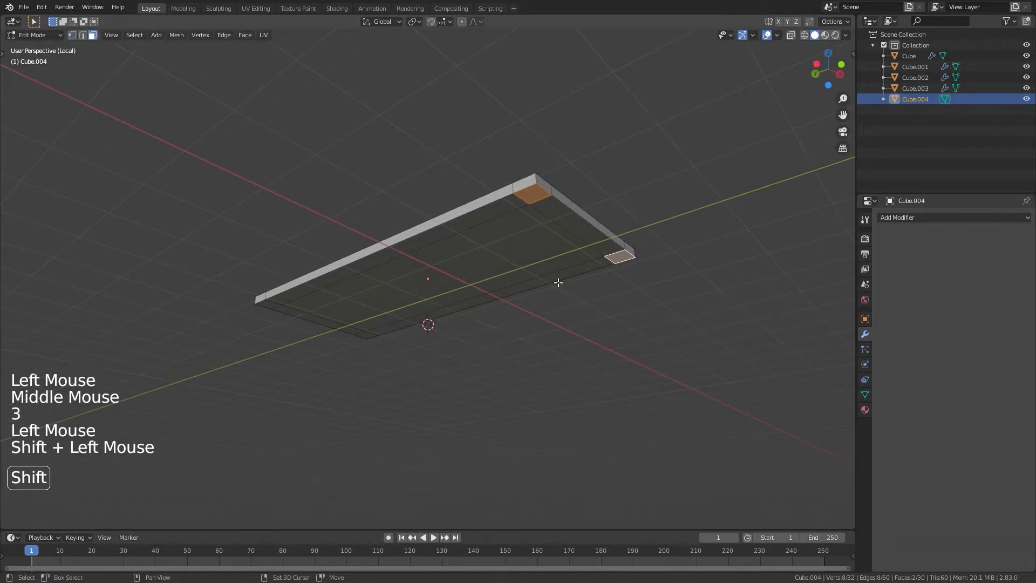
shift+click(365, 335)
shift+click(266, 305)
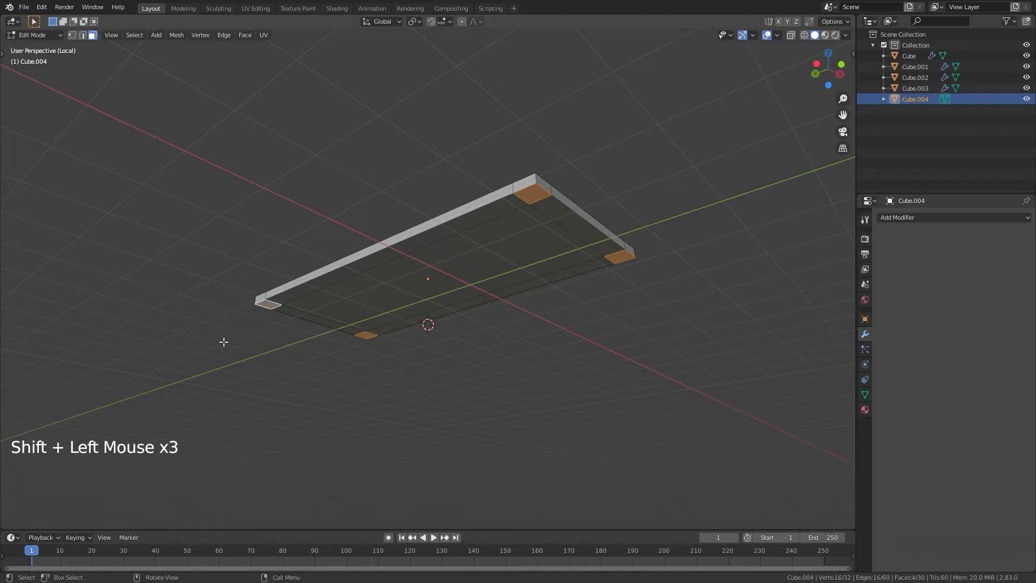
key(KP_1)
key(KP_Divide)
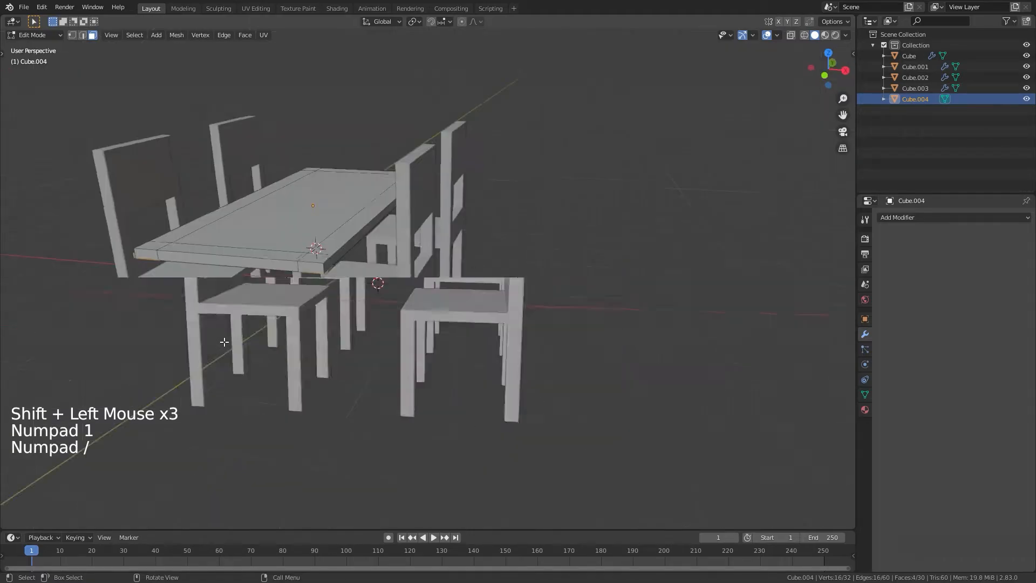
key(KP_1)
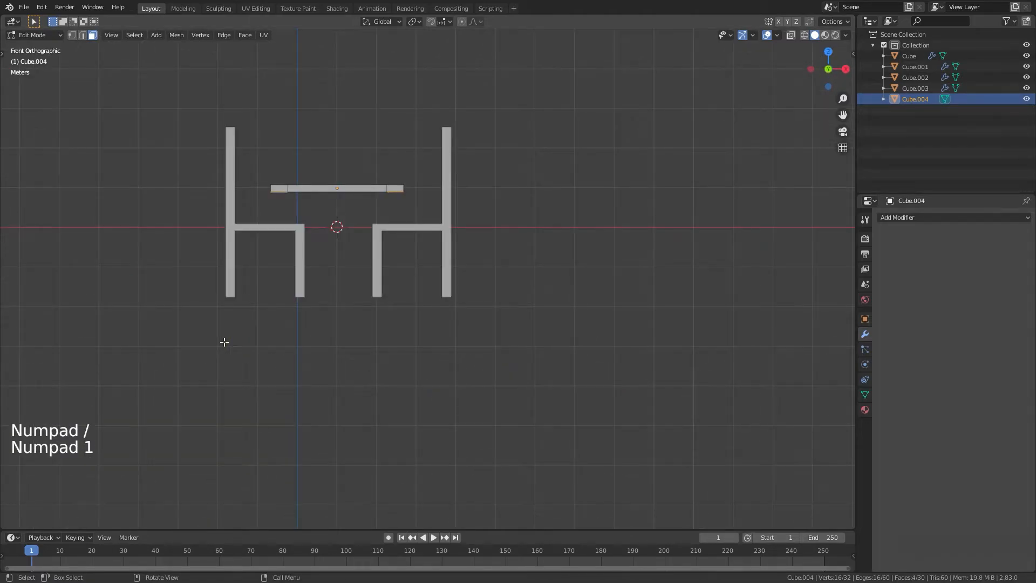
key(e)
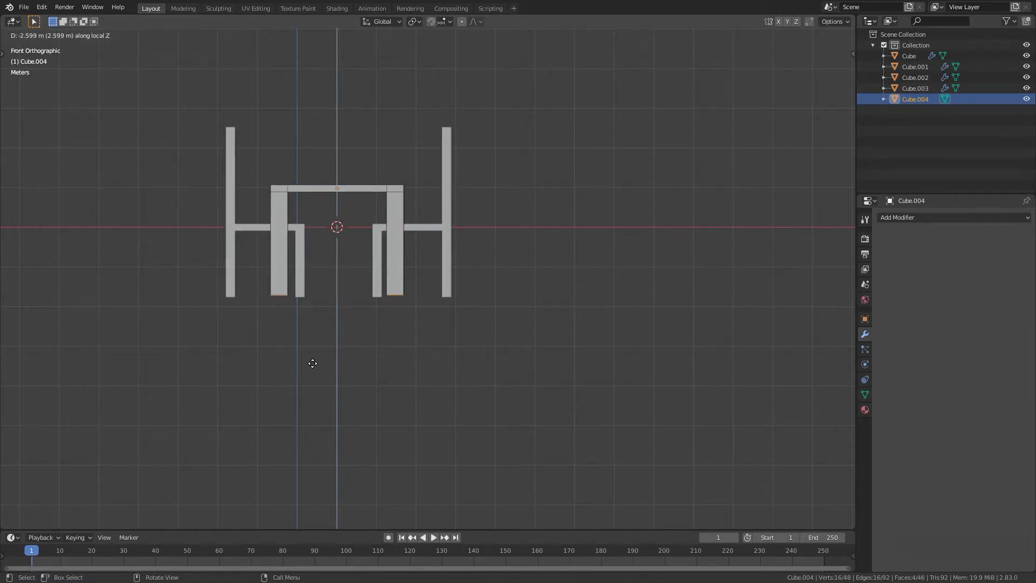
click(312, 363)
middle_drag(347, 351, 465, 387)
key(Tab)
Add a Bevel modifier to the table and set its offset to 0.06 m.
scroll(493, 368, down, 3)
scroll(490, 385, up, 3)
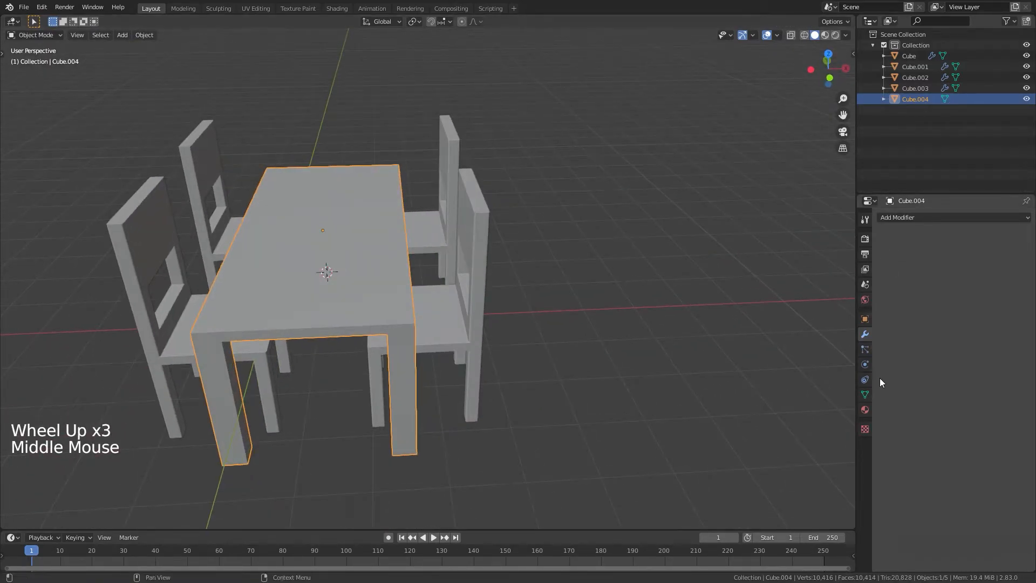
click(912, 217)
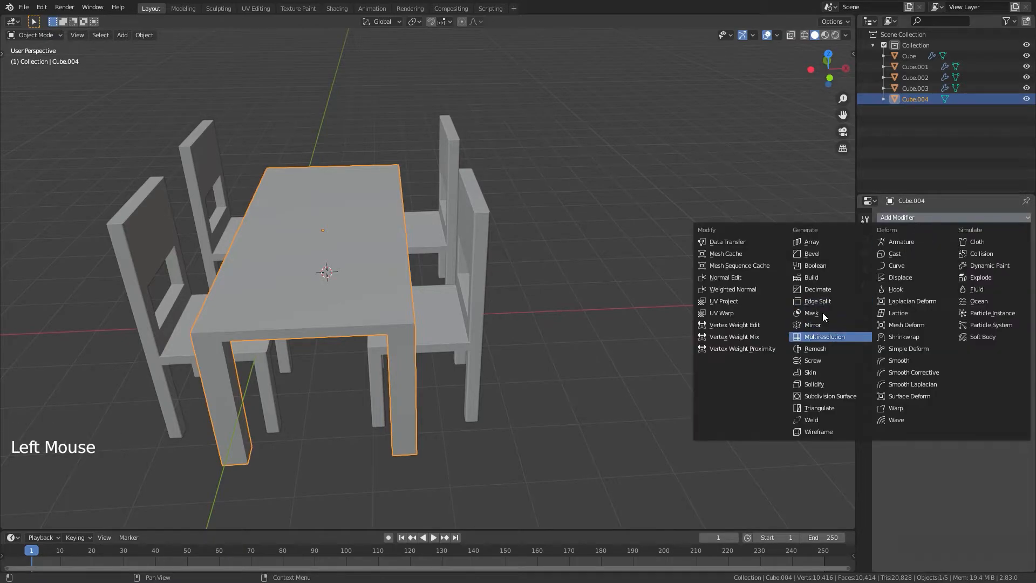
click(824, 254)
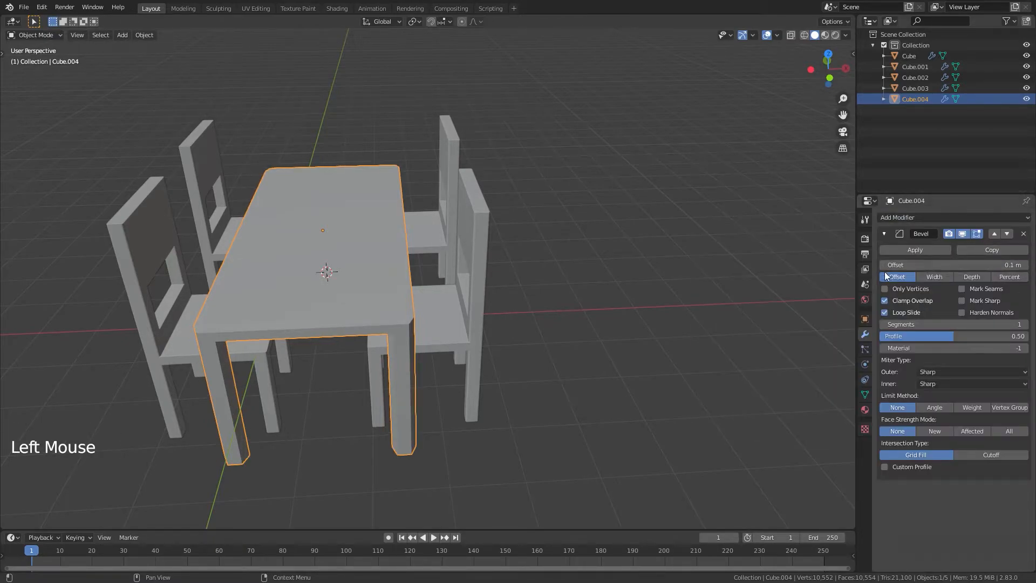
scroll(473, 361, up, 2)
middle_drag(473, 361, 513, 343)
scroll(481, 358, up, 2)
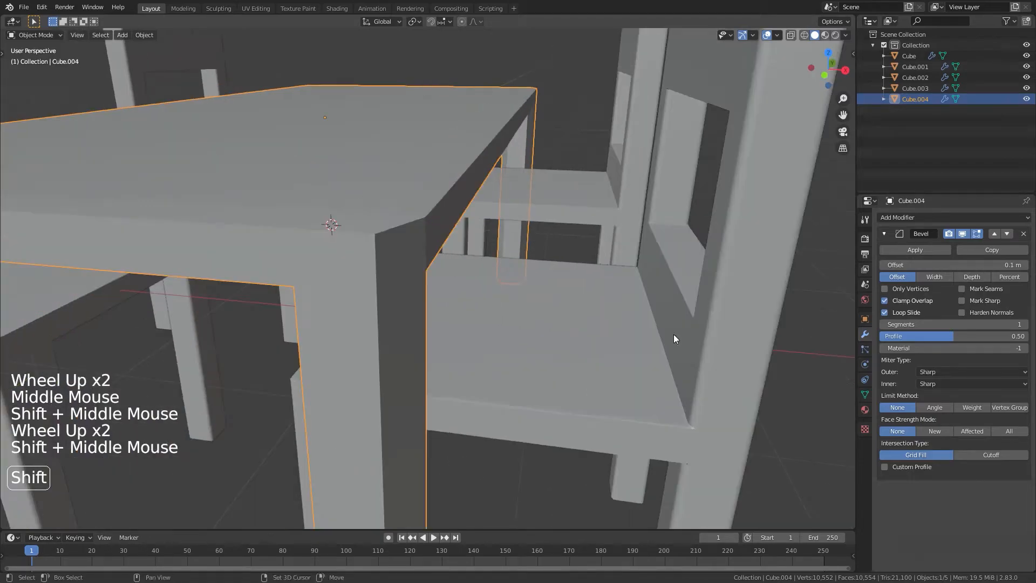
click(884, 265)
click(884, 265)
click(883, 264)
click(884, 265)
click(884, 265)
click(884, 264)
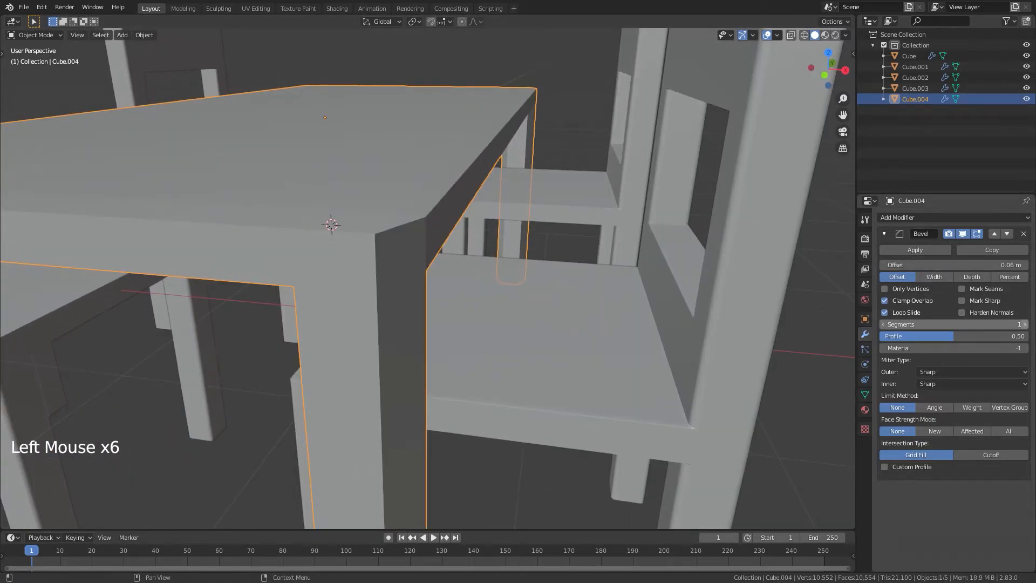
Set the table's bevel to 6 segments.
click(1025, 325)
click(1024, 324)
click(1024, 324)
click(1024, 324)
click(1025, 325)
click(1025, 325)
click(1024, 324)
scroll(529, 367, down, 5)
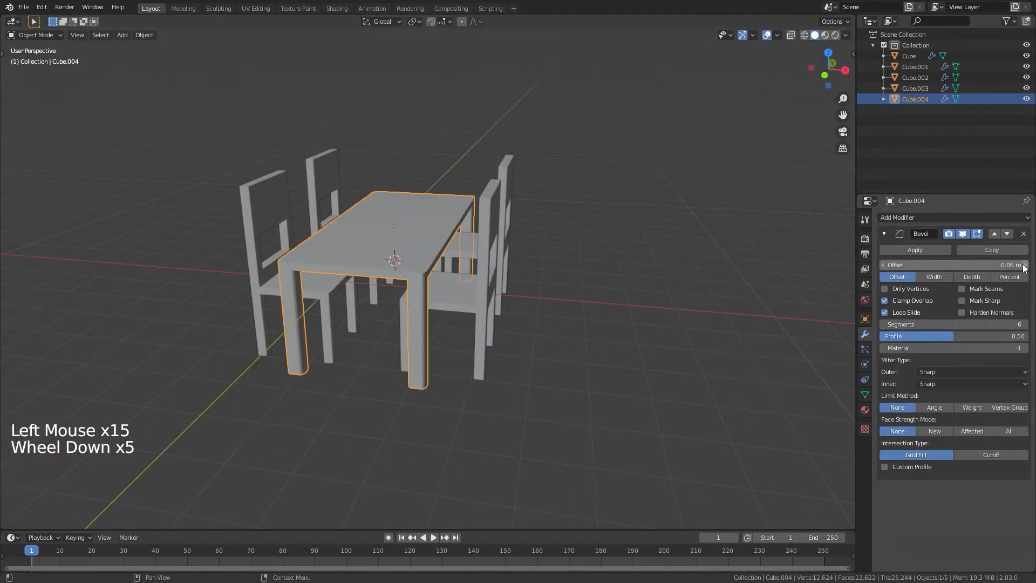
click(1023, 324)
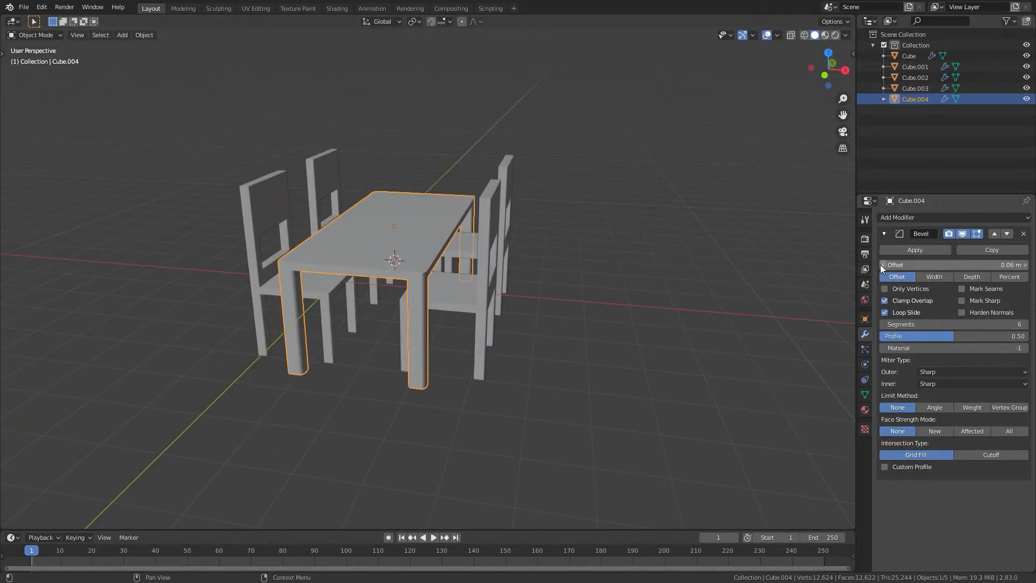
Reduce the table's bevel offset to 0.03 m, check the edges, and deselect the table.
click(883, 265)
click(883, 265)
click(881, 265)
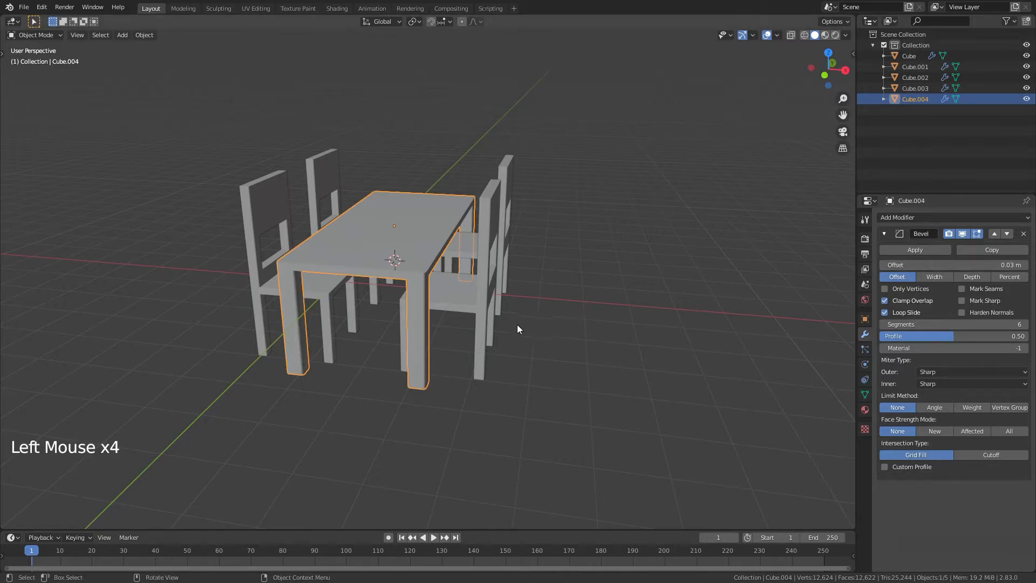
scroll(516, 329, up, 3)
middle_drag(517, 335, 490, 340)
scroll(534, 356, down, 4)
scroll(561, 353, down, 2)
click(560, 354)
Try several 3D cursor positions around the dining set and leave it in the empty area on the -Y side of the table.
shift+scroll(437, 256, up, 1)
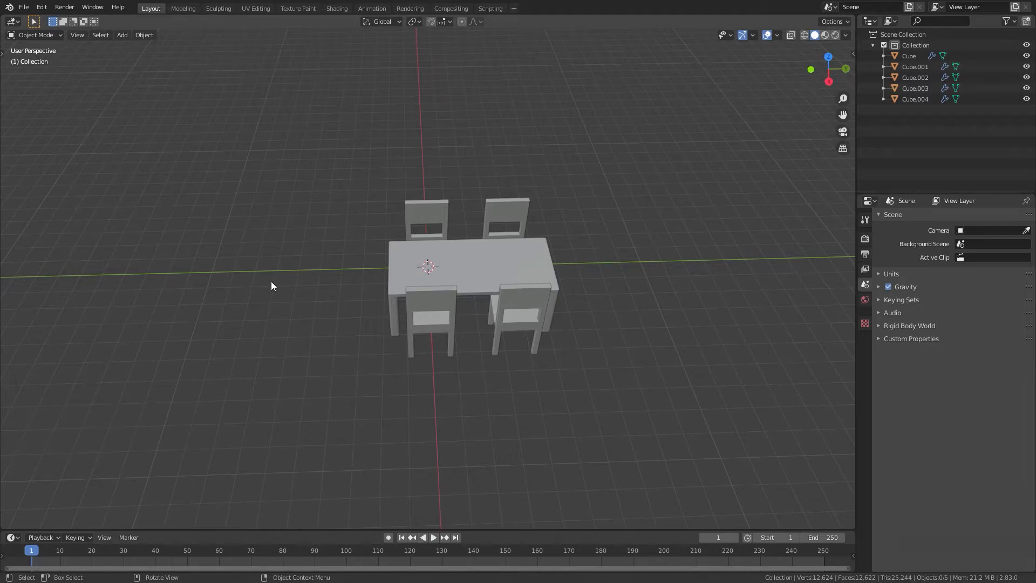
scroll(269, 287, down, 2)
middle_drag(268, 286, 387, 264)
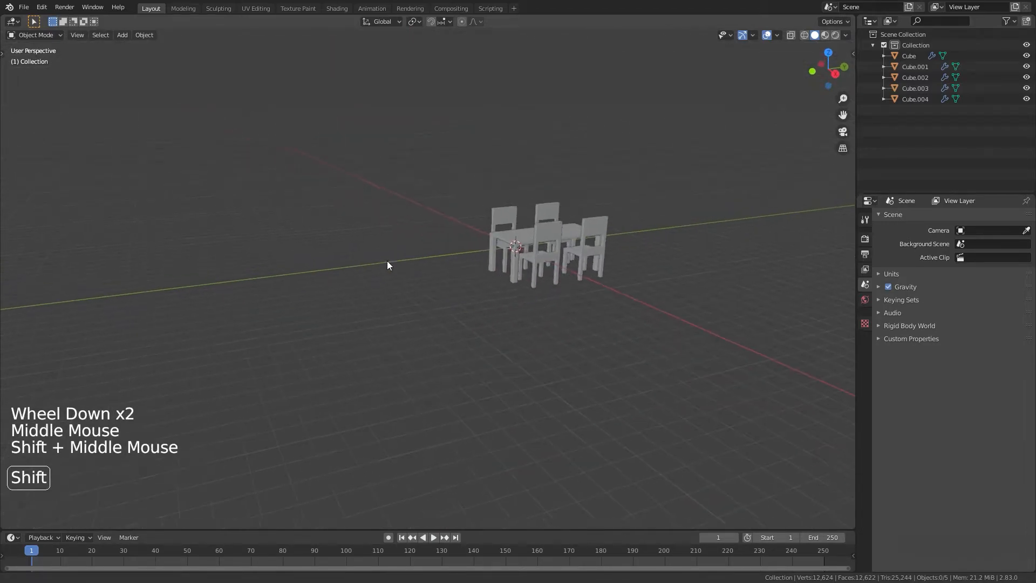
middle_drag(393, 340, 365, 346)
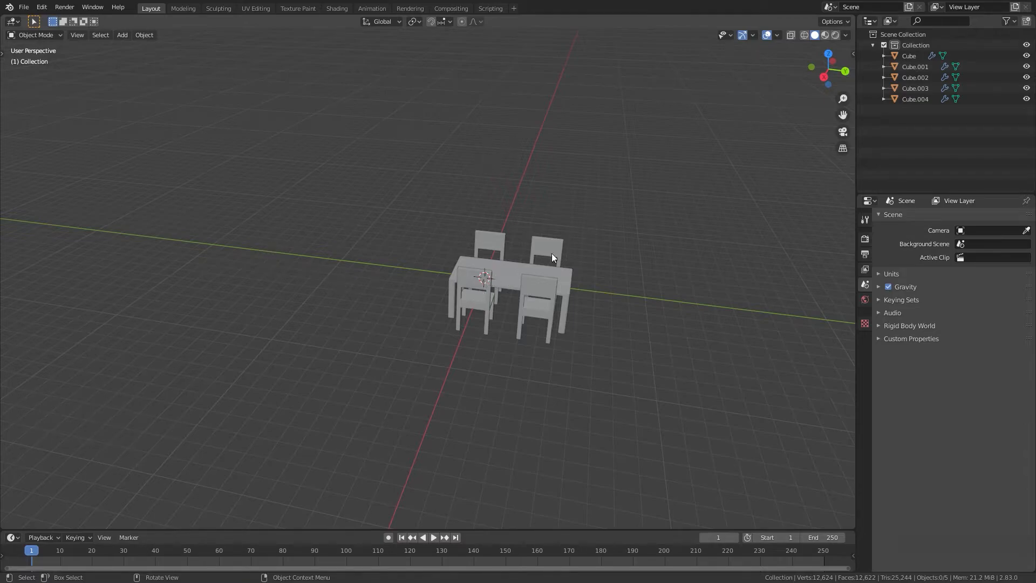
shift+right_click(219, 252)
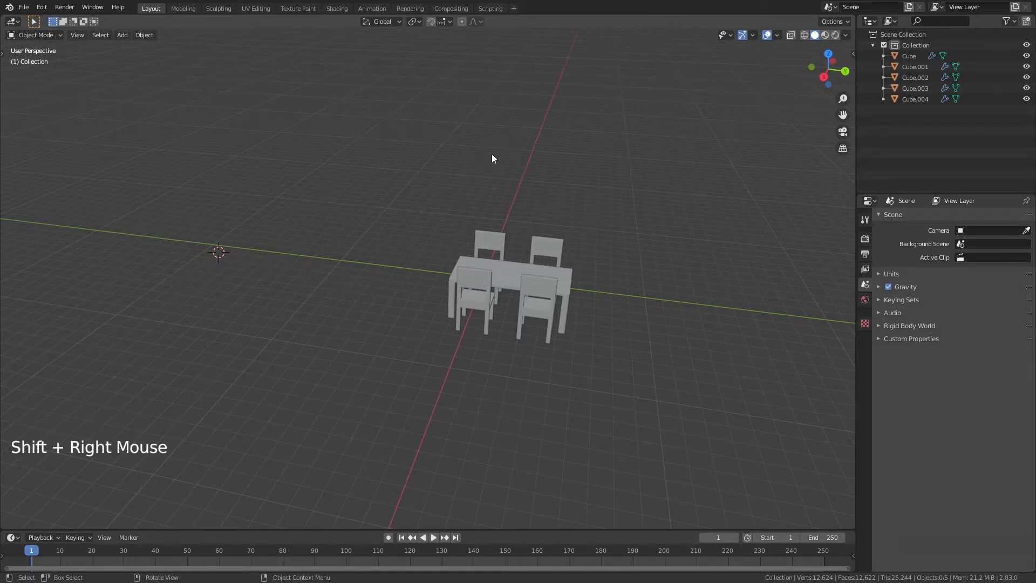
shift+right_drag(646, 385, 339, 367)
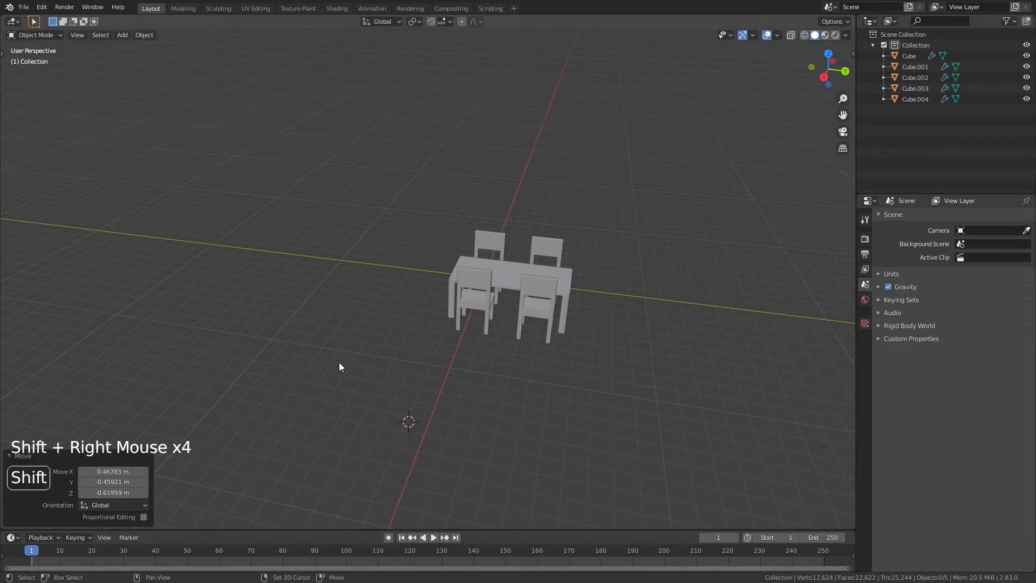
shift+right_click(509, 280)
mouse_move(511, 322)
middle_down()
mouse_move(453, 359)
mouse_move(525, 409)
mouse_move(489, 411)
mouse_move(519, 330)
middle_up()
shift+right_click(354, 240)
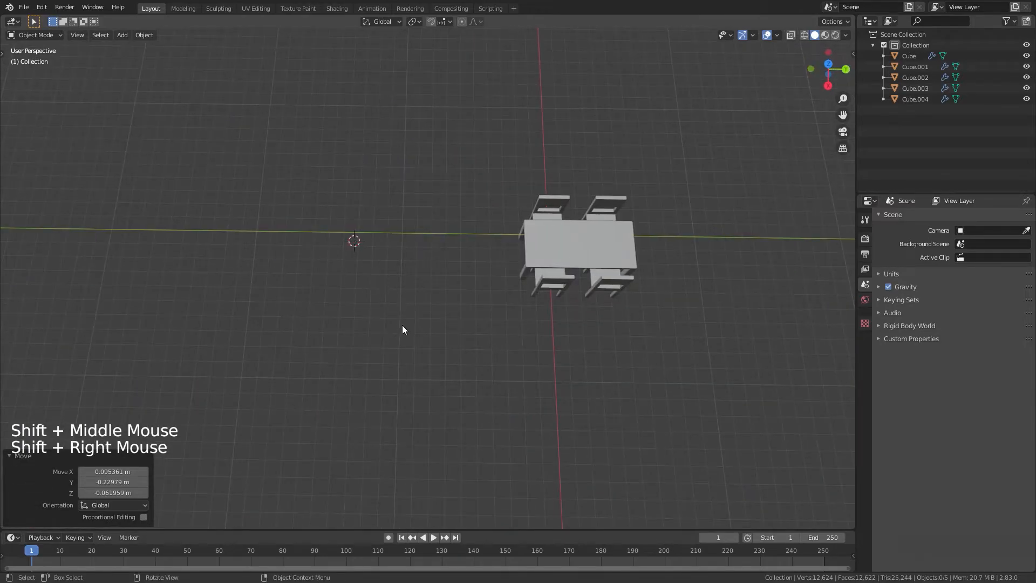
Add a cylinder mesh with 32 vertices, 1 m radius and 2 m depth at the 3D cursor.
key(shift+a)
mouse_move(403, 331)
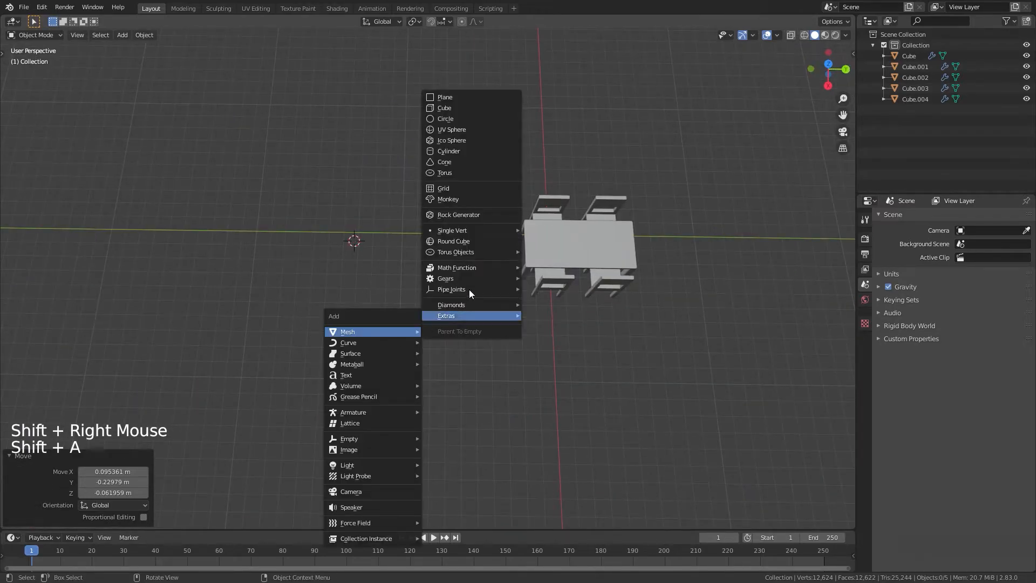
click(458, 150)
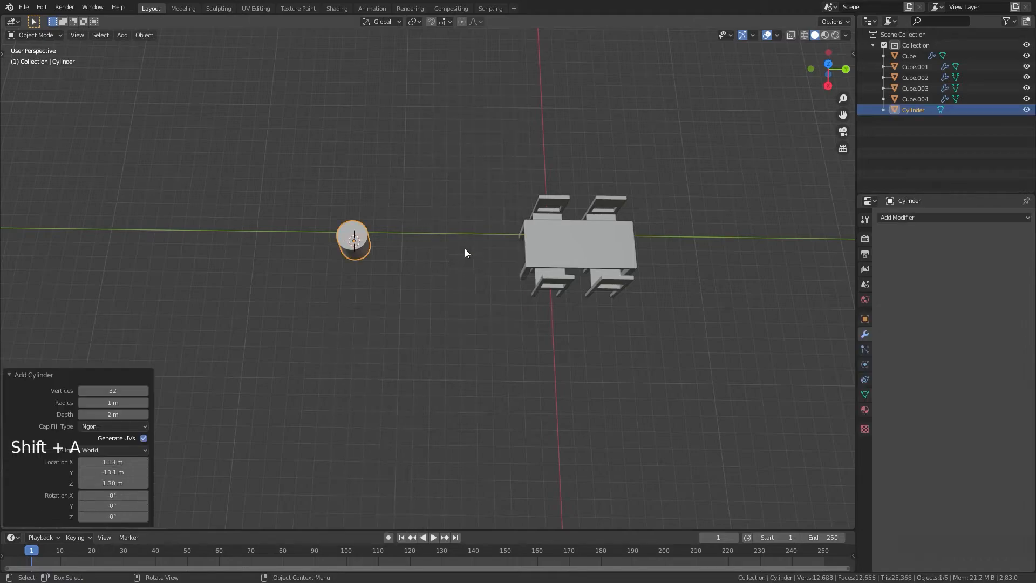
Widen the cylinder into a broad disc by scaling it about 5.66 times in X and Y while keeping its Z size.
scroll(472, 313, down, 3)
key(KP_1)
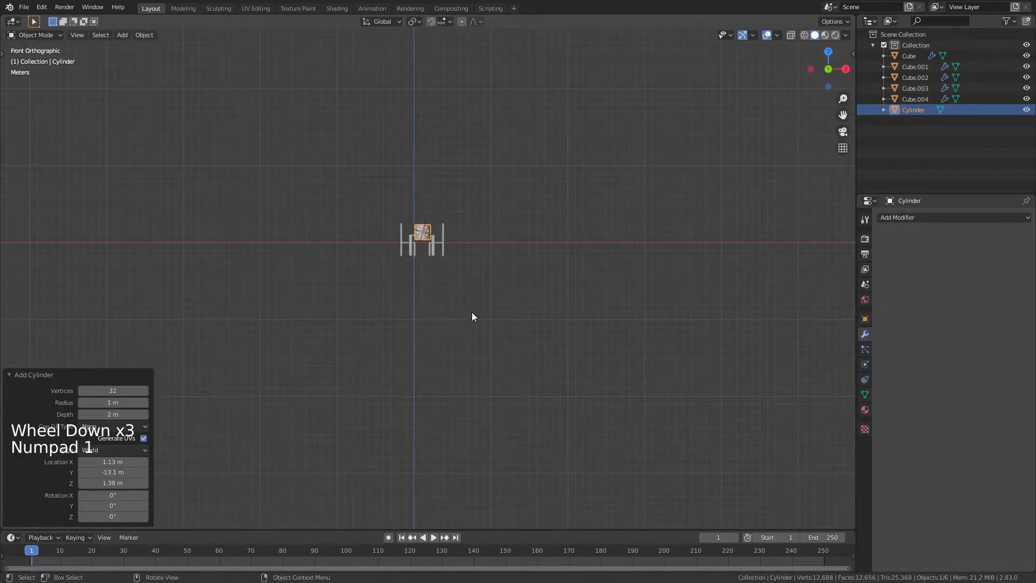
key(s)
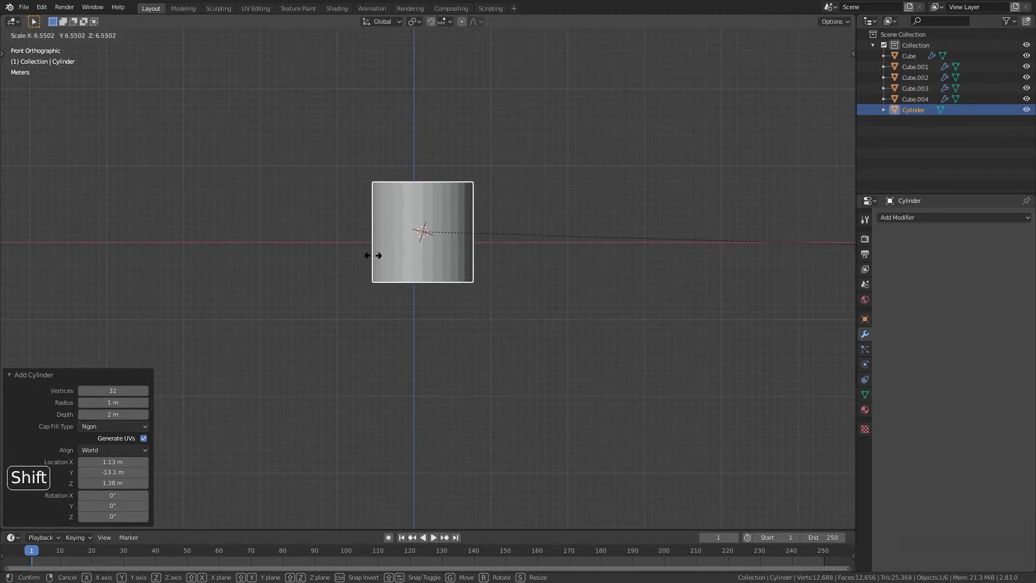
key(shift+z)
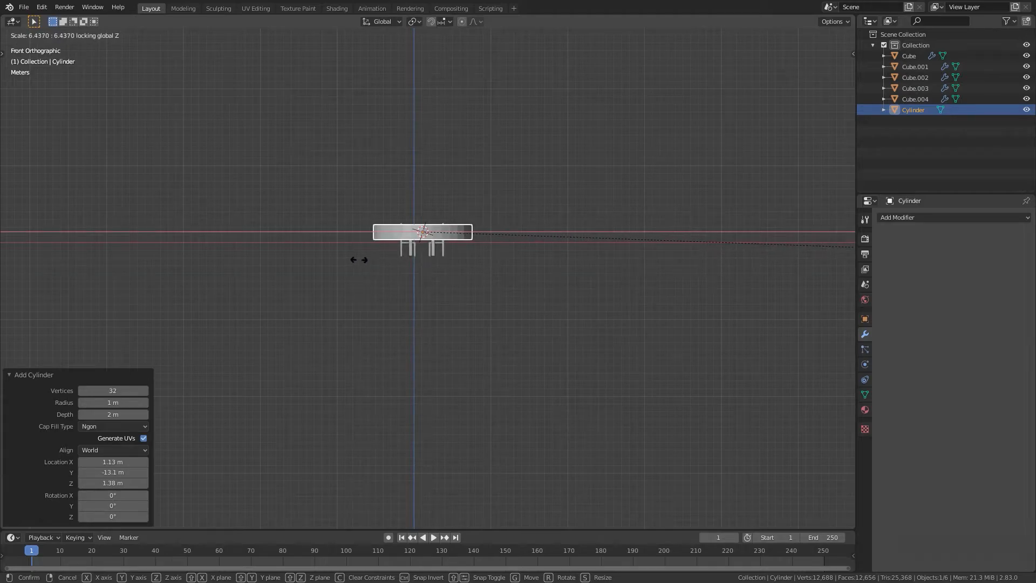
click(322, 257)
middle_drag(322, 258, 226, 386)
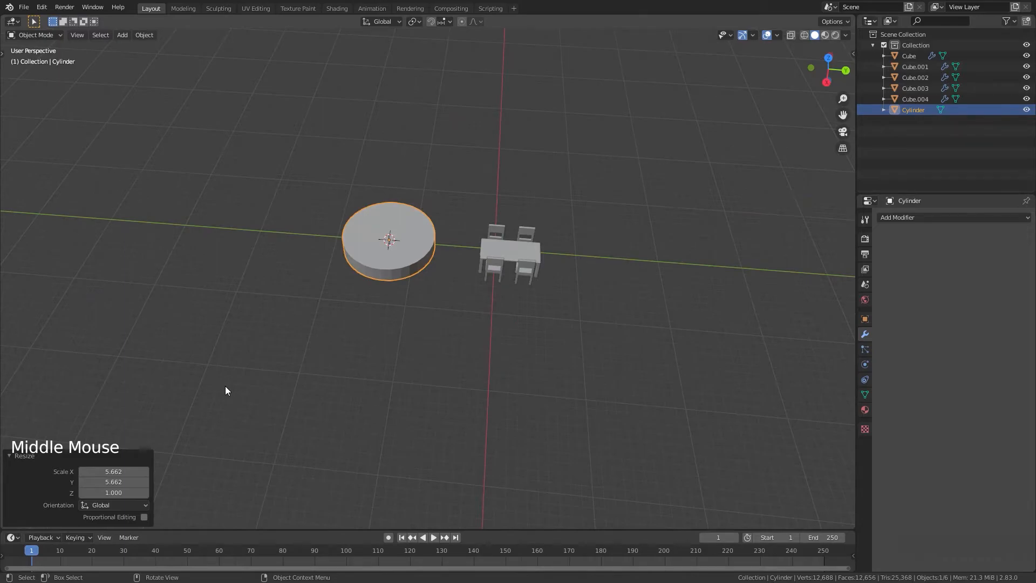
Flatten the disc to a thin round tabletop by scaling it to about 0.25 along Z.
key(KP_1)
key(KP_3)
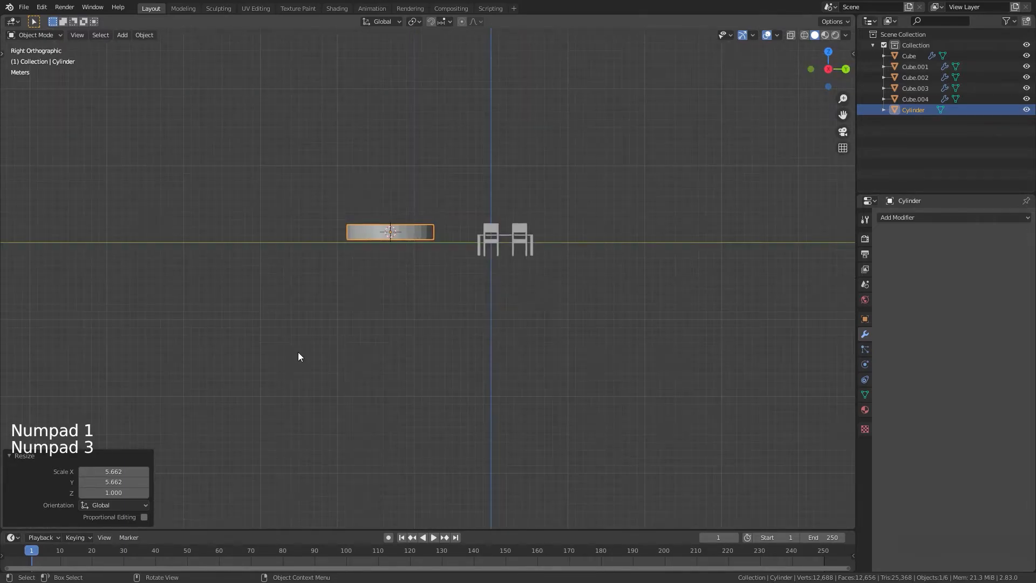
scroll(312, 337, up, 4)
shift+scroll(335, 257, up, 1)
shift+middle_drag(335, 257, 347, 317)
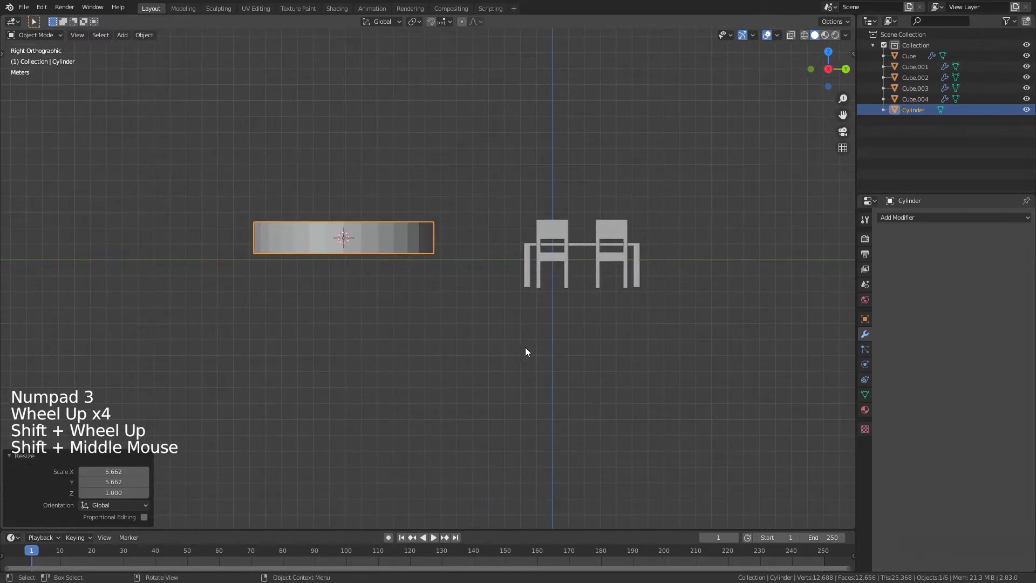
key(s)
key(z)
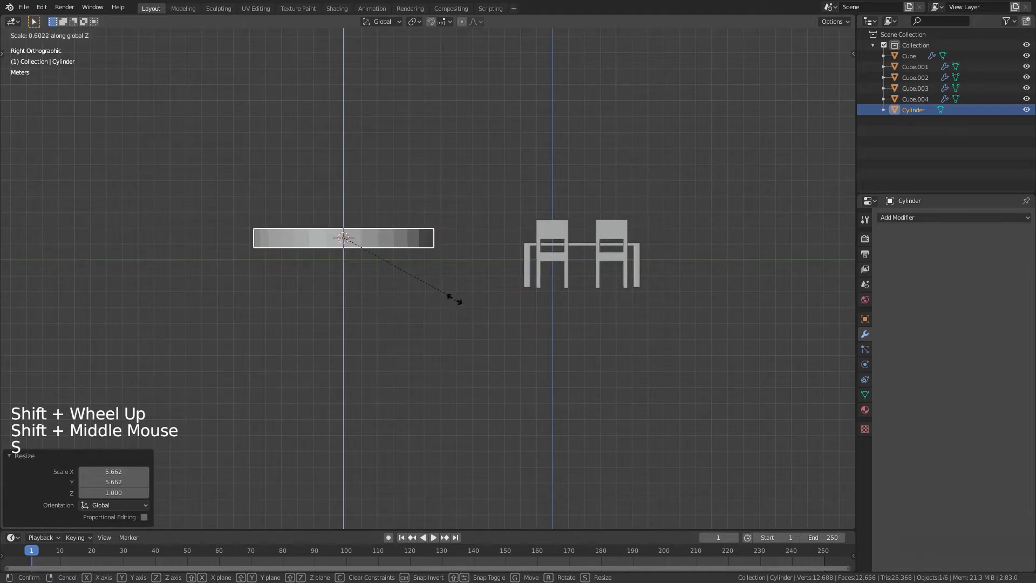
click(389, 266)
shift+middle_drag(448, 264, 451, 303)
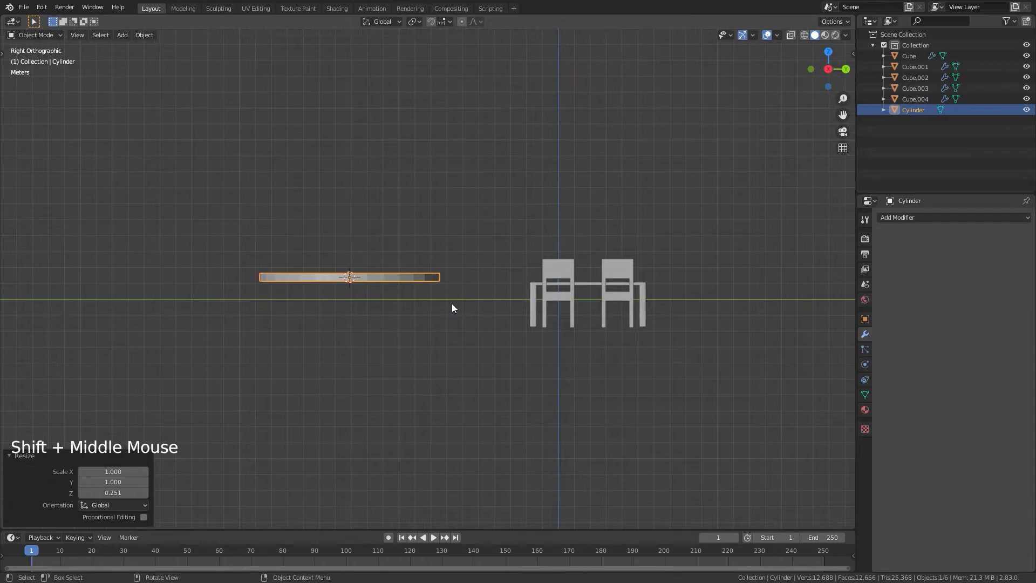
Move the round tabletop about 4.39 m along Y toward the dining set.
scroll(451, 303, up, 6)
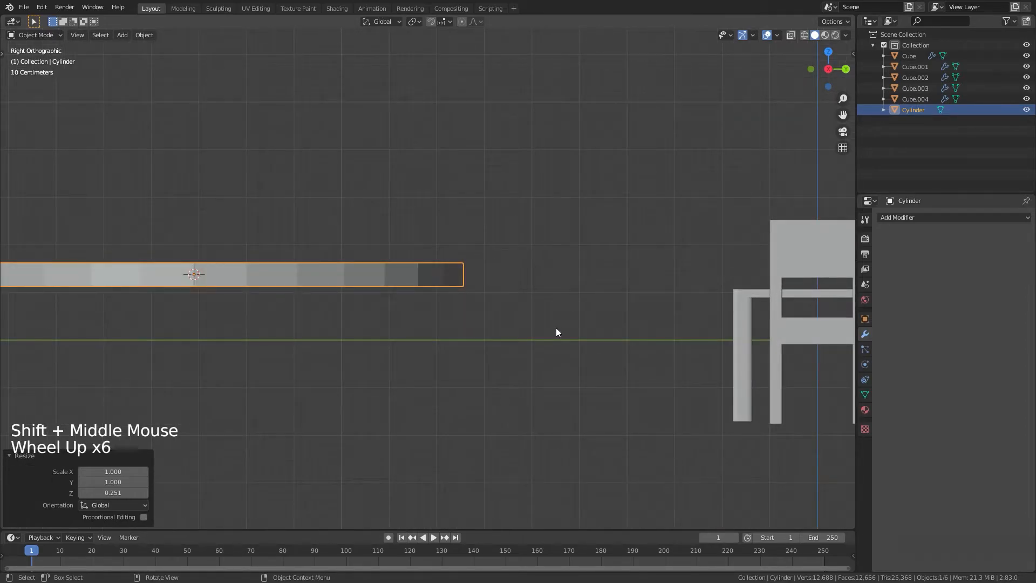
key(g)
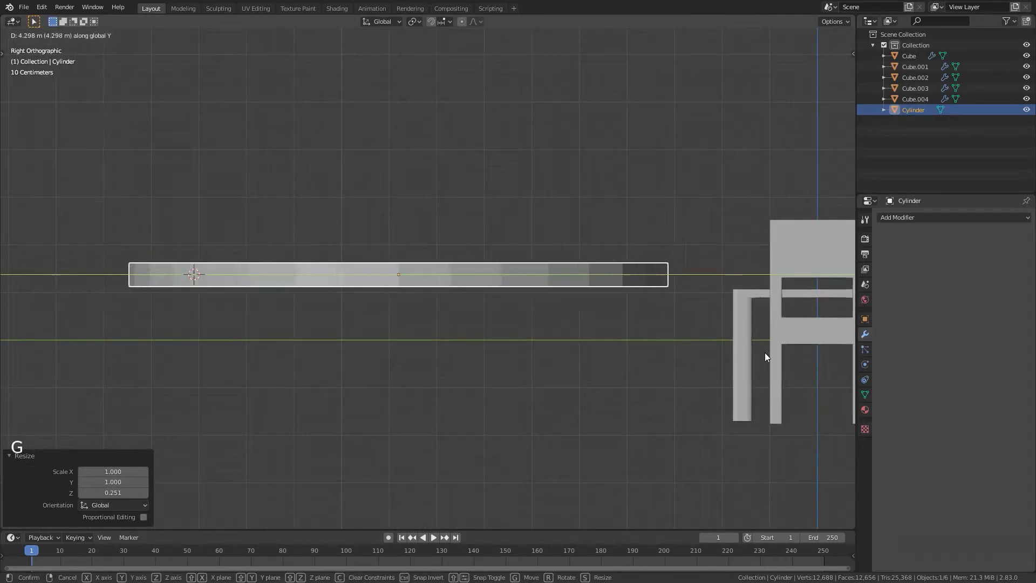
click(765, 354)
Shrink the round tabletop uniformly to about 0.58 of its size.
key(KP_7)
scroll(564, 308, down, 7)
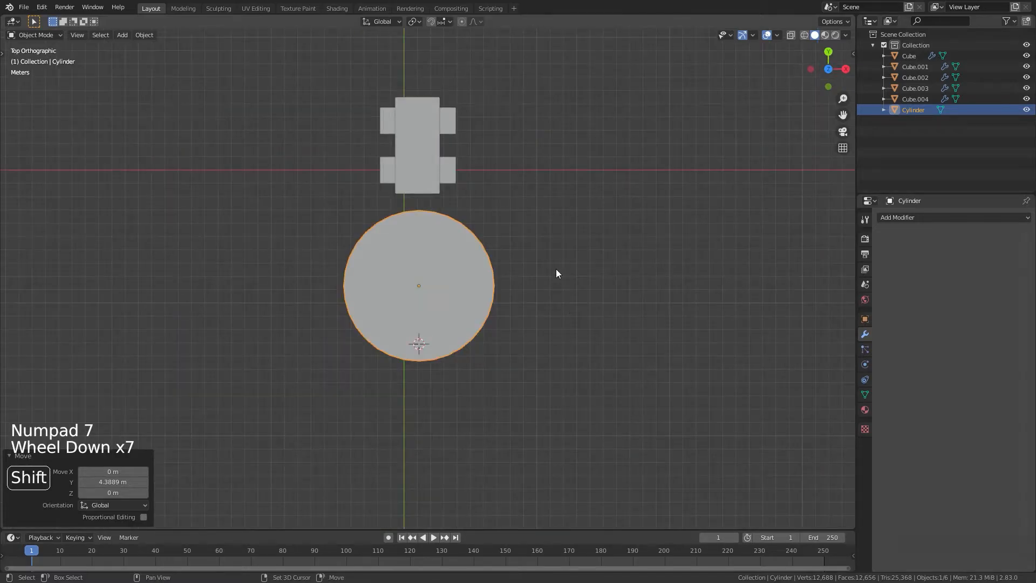
shift+middle_drag(556, 272, 585, 319)
key(s)
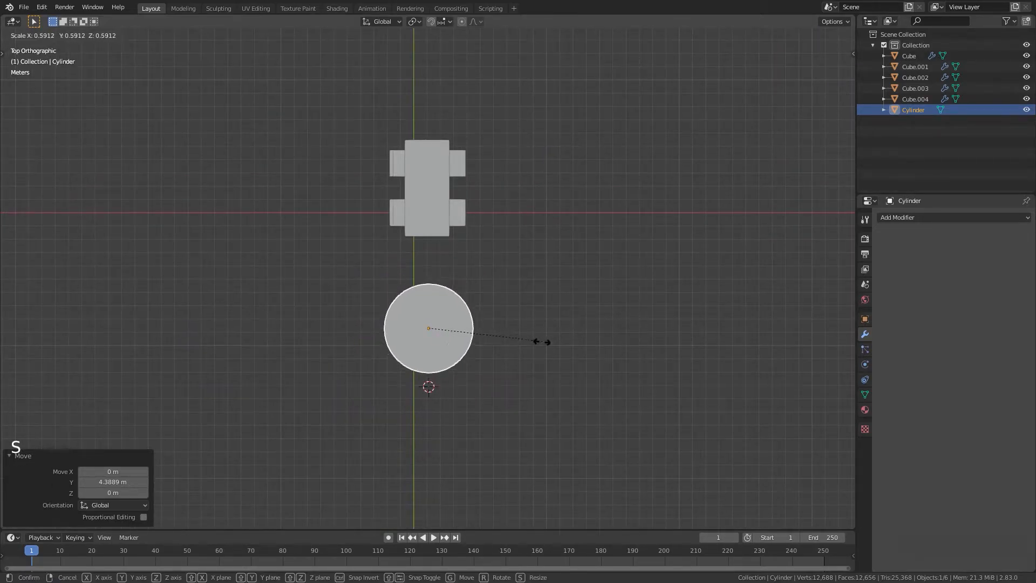
click(540, 349)
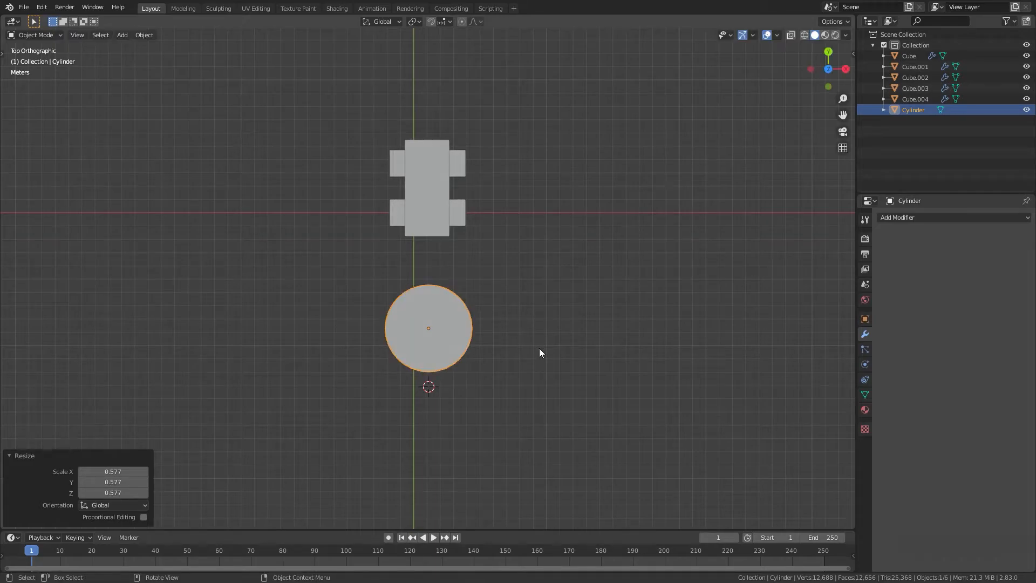
Move the round tabletop about 2.78 m along Y toward the dining set and raise it about 0.63 m along Z.
key(KP_3)
scroll(536, 352, up, 4)
shift+middle_drag(515, 360, 587, 386)
key(g)
click(598, 425)
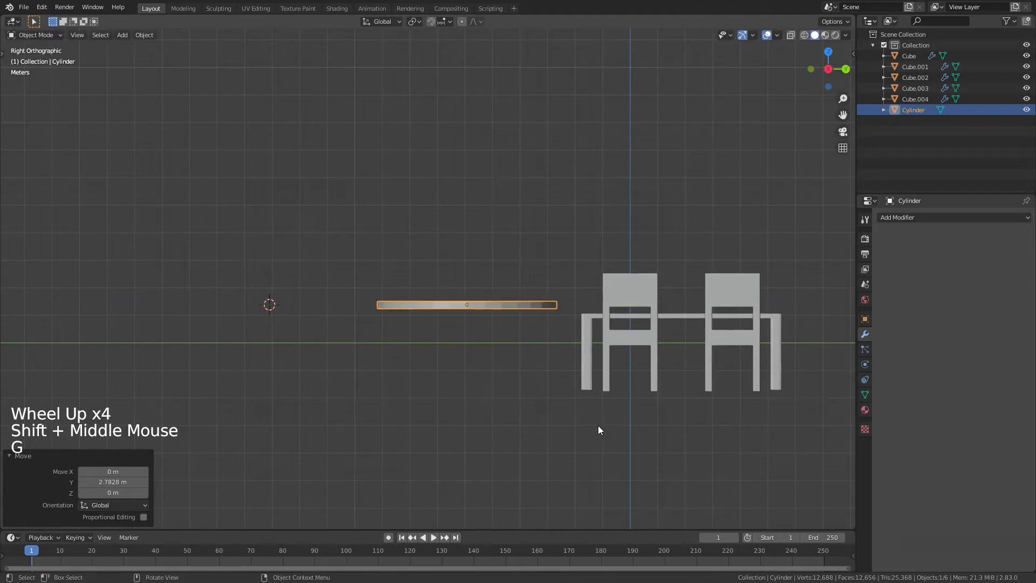
key(g)
key(z)
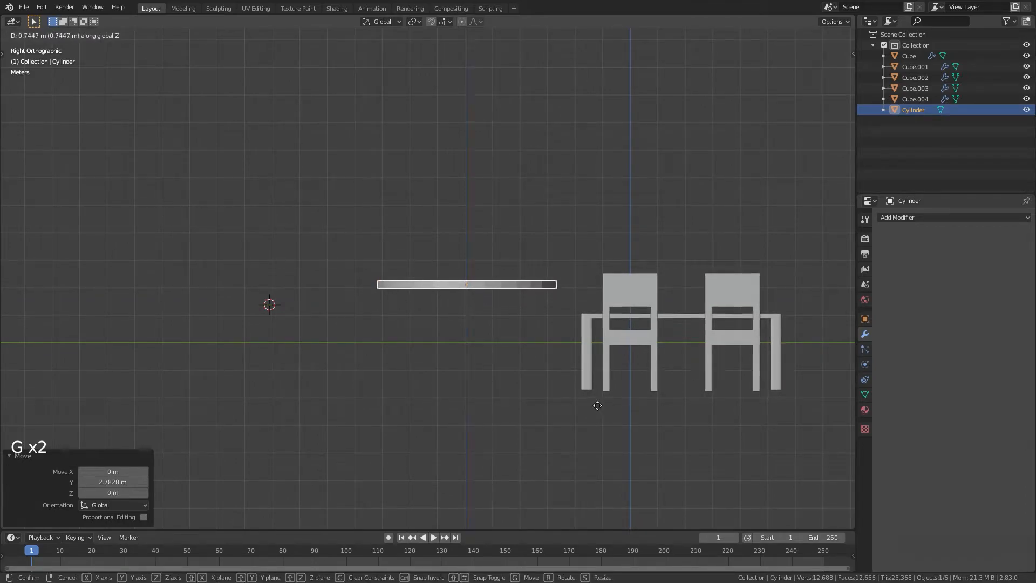
click(595, 409)
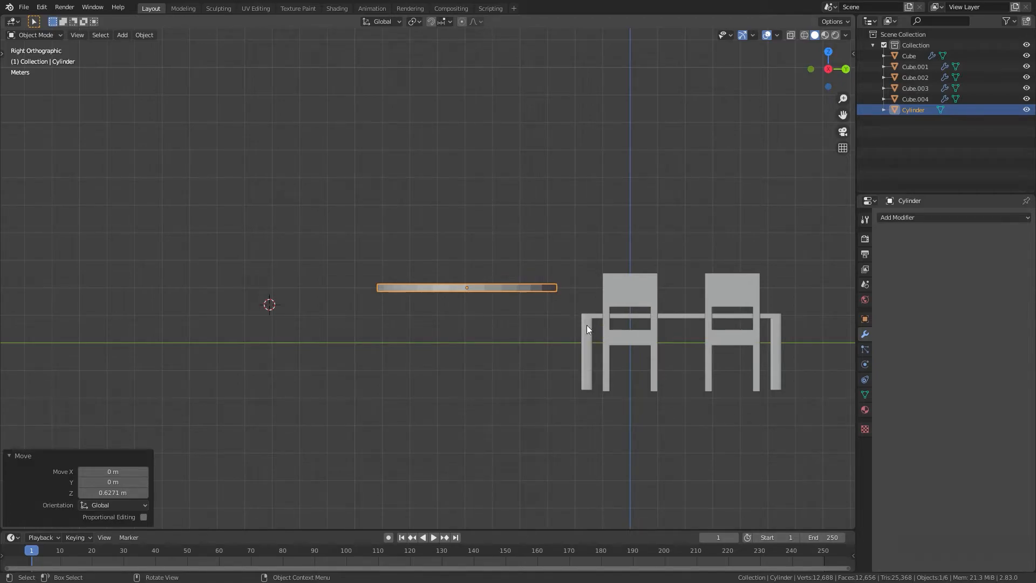
Snap the 3D cursor to the centre of the selected round tabletop.
shift+middle_drag(549, 358, 527, 361)
scroll(528, 360, up, 4)
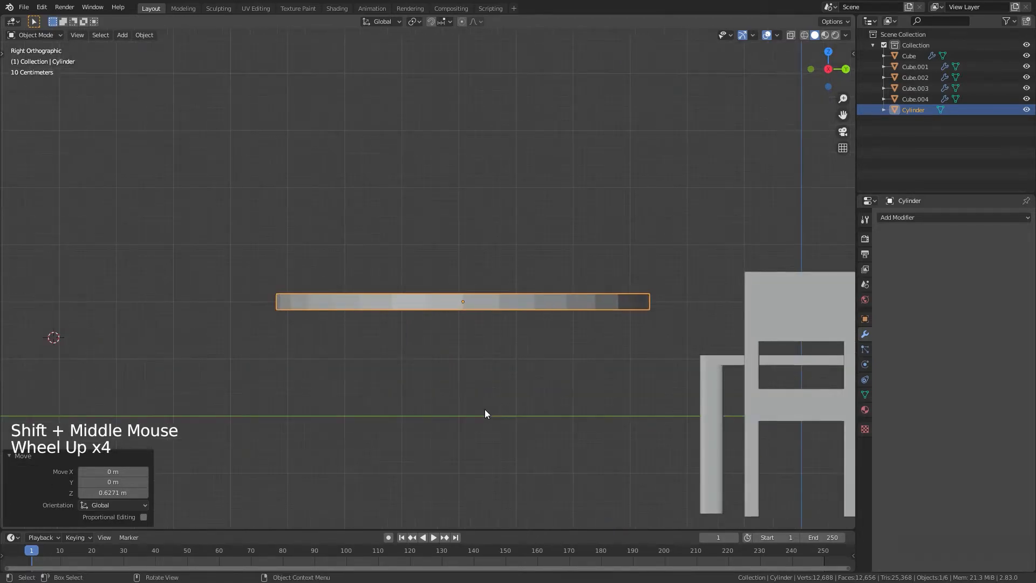
shift+middle_drag(484, 409, 473, 338)
click(327, 282)
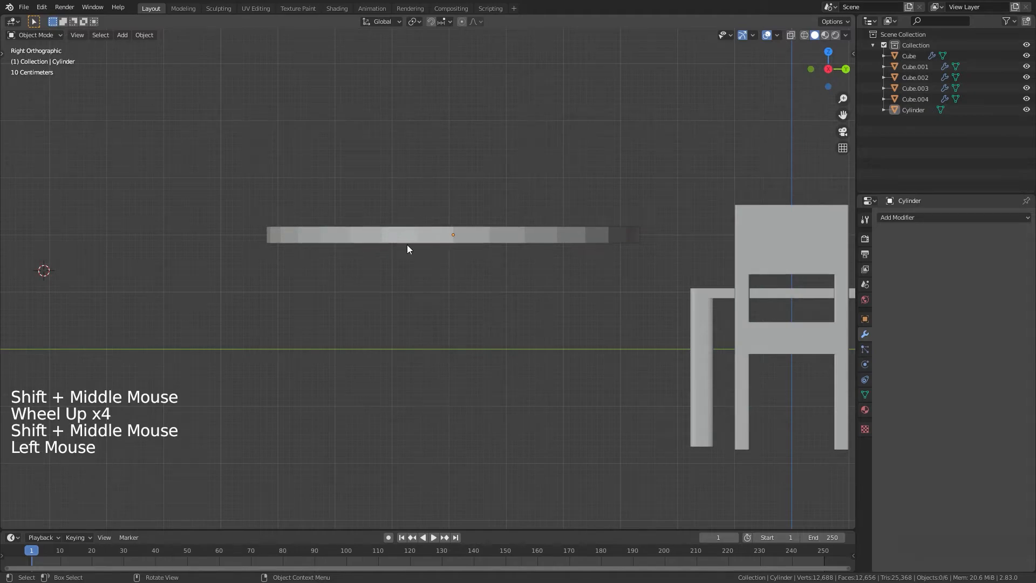
click(435, 233)
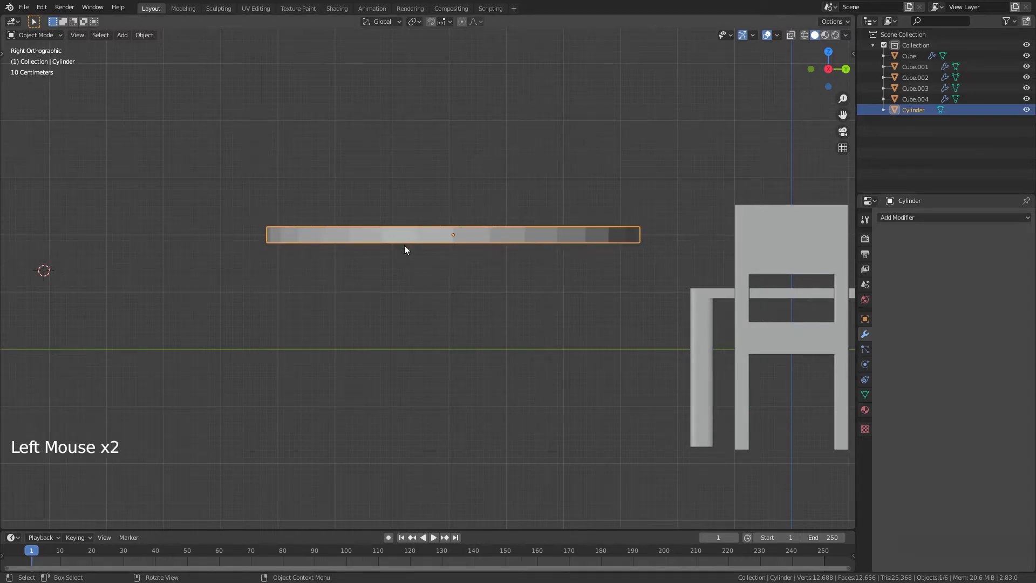
key(shift+s)
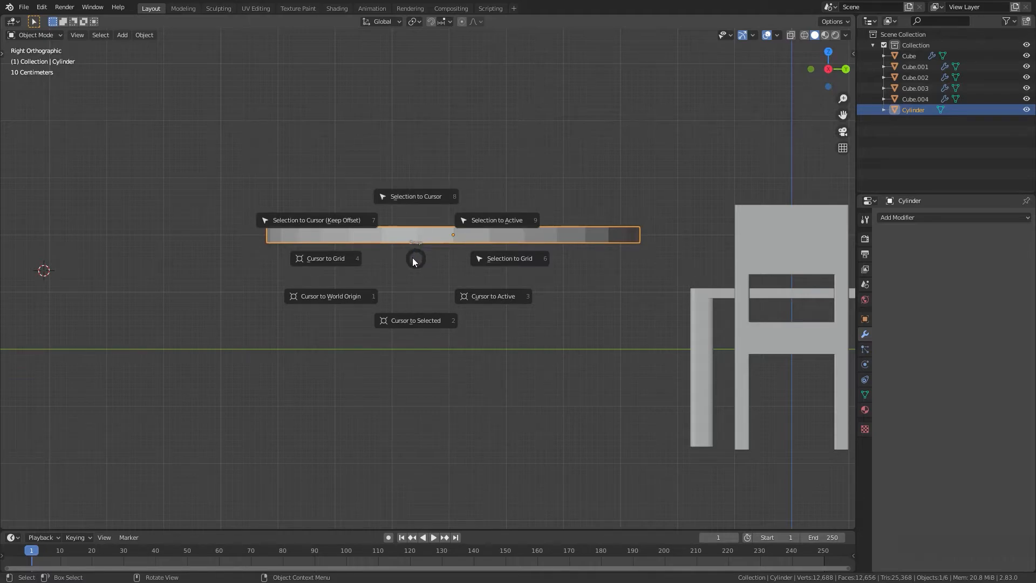
click(414, 320)
Add a 2 m cube at the 3D cursor and scale it uniformly to about 0.21.
key(shift+a)
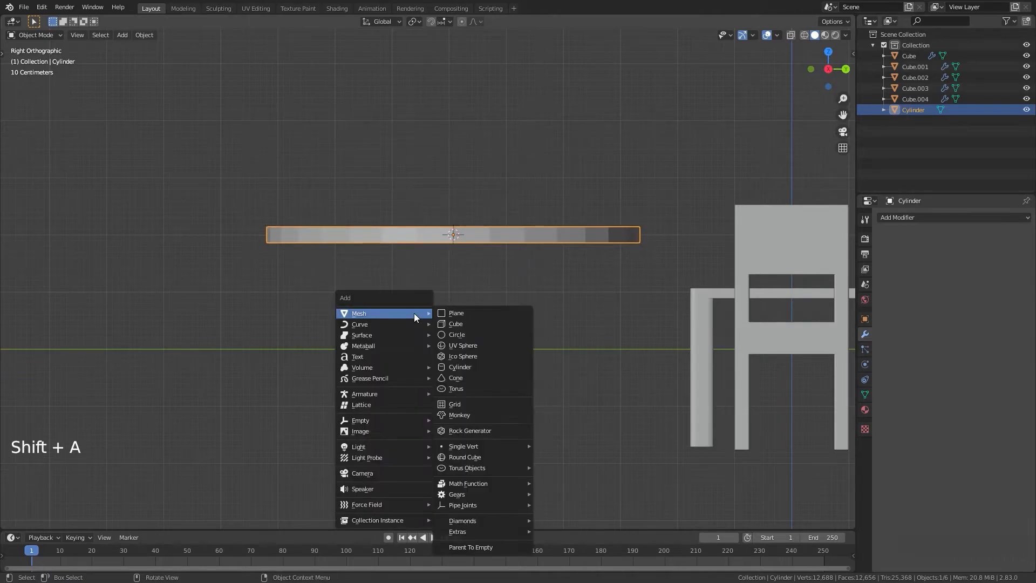
click(478, 326)
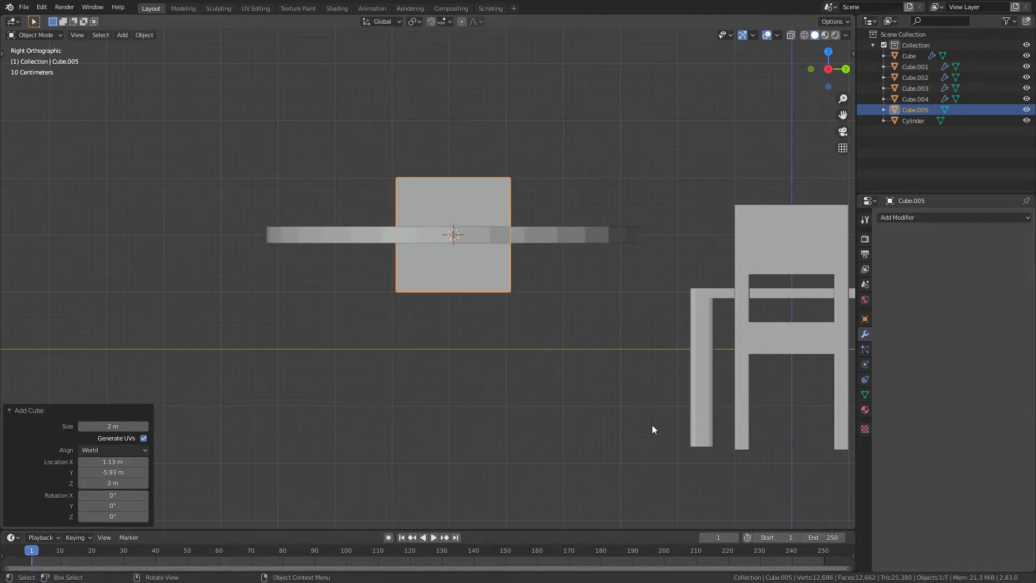
key(s)
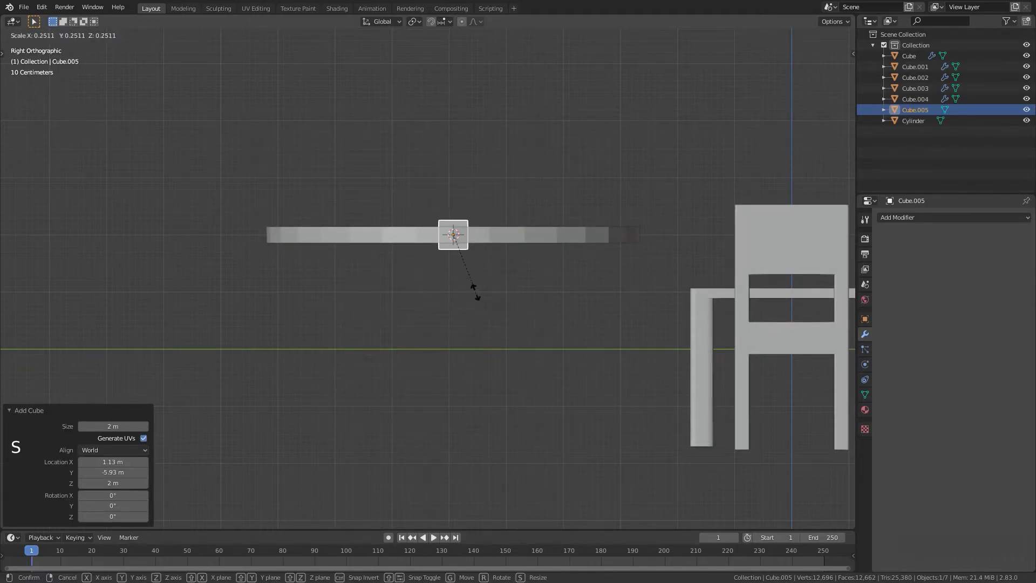
click(468, 283)
Stretch the small cube about 4.74 times along Z into an upright post.
scroll(467, 283, up, 4)
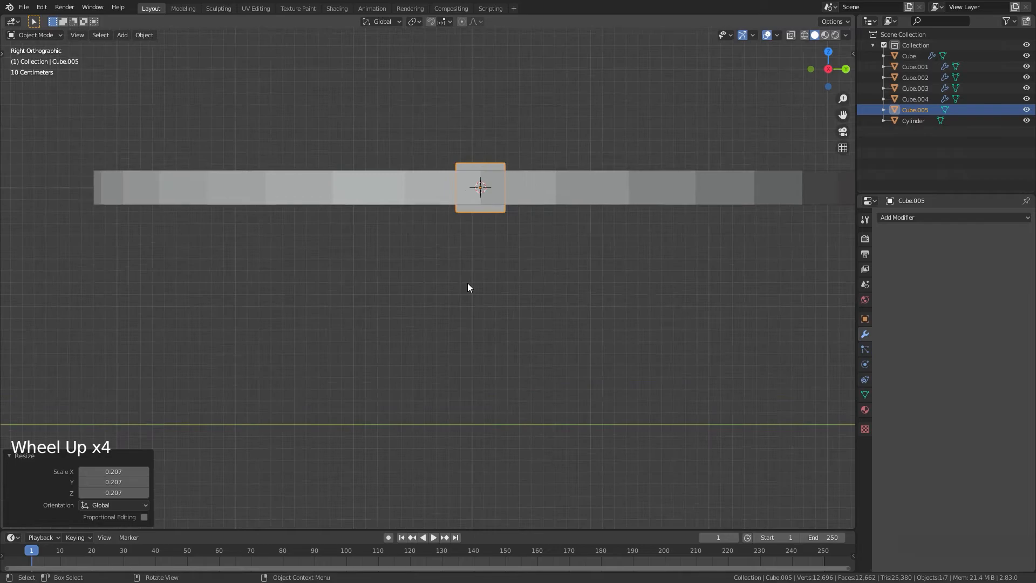
key(s)
key(z)
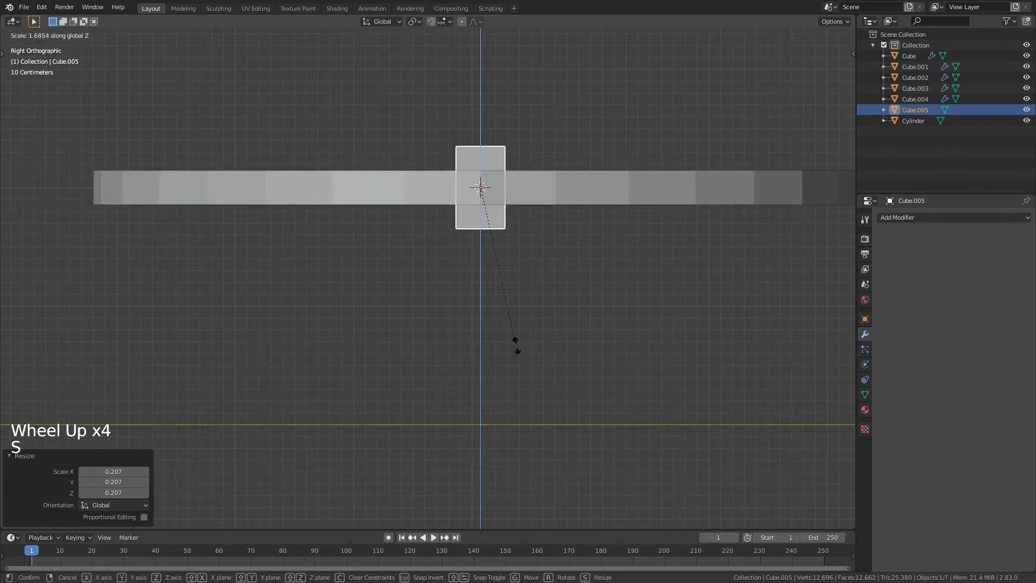
click(614, 160)
shift+middle_drag(614, 161, 575, 163)
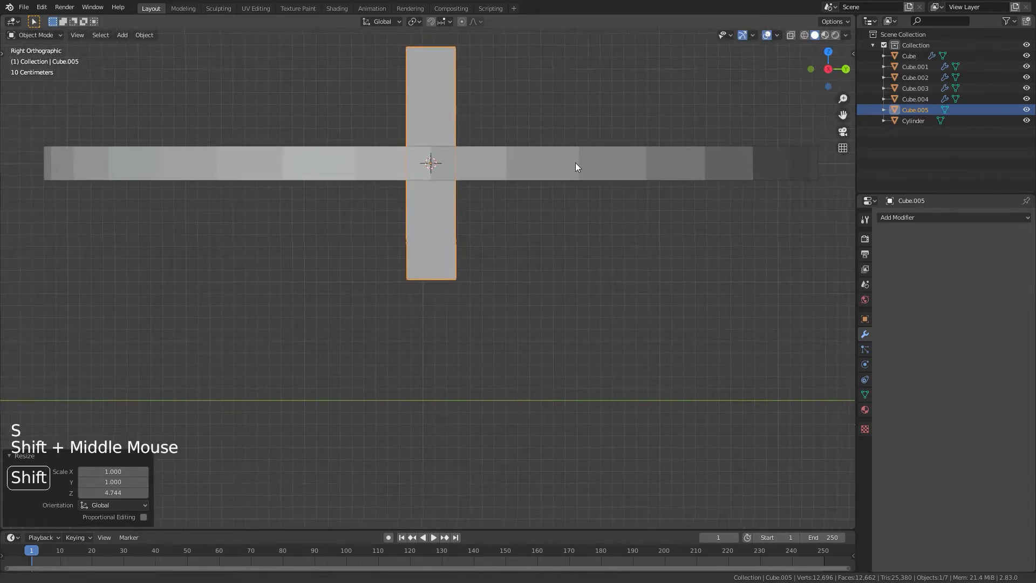
Lower the post about 1.87 m along Z and lengthen it about 1.87 times to span from tabletop to chair-foot level.
scroll(566, 162, down, 5)
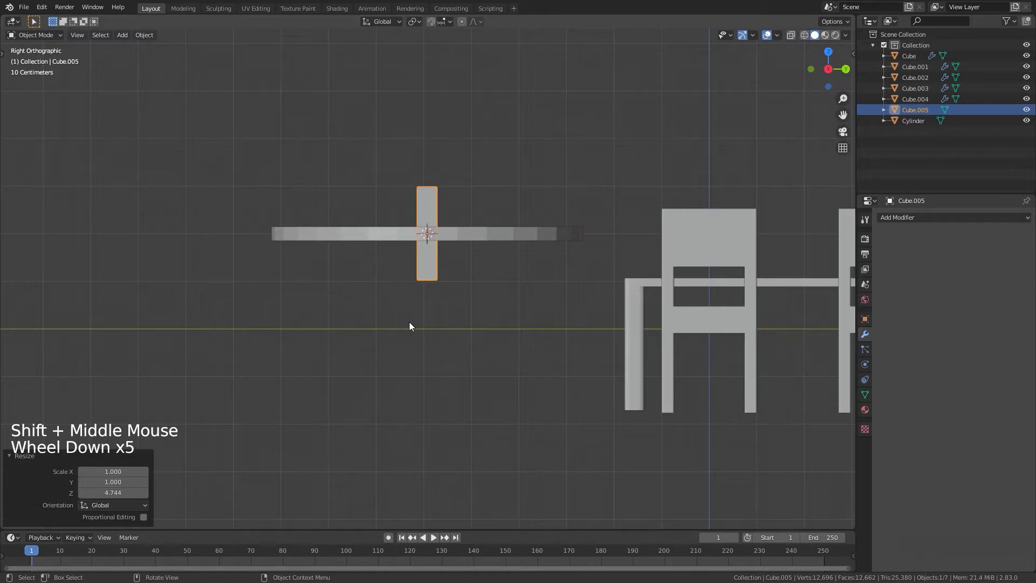
key(g)
key(z)
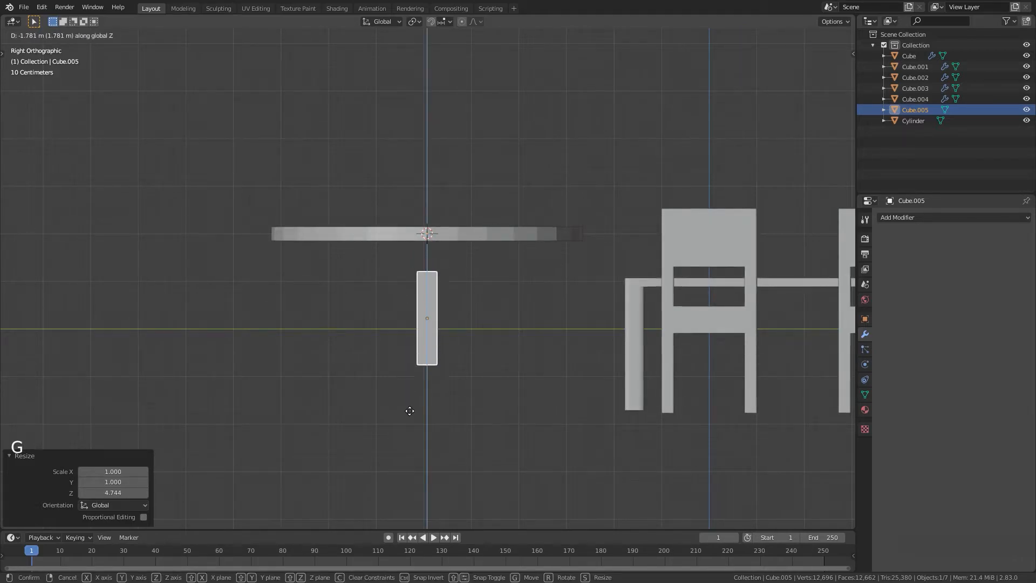
click(404, 410)
key(s)
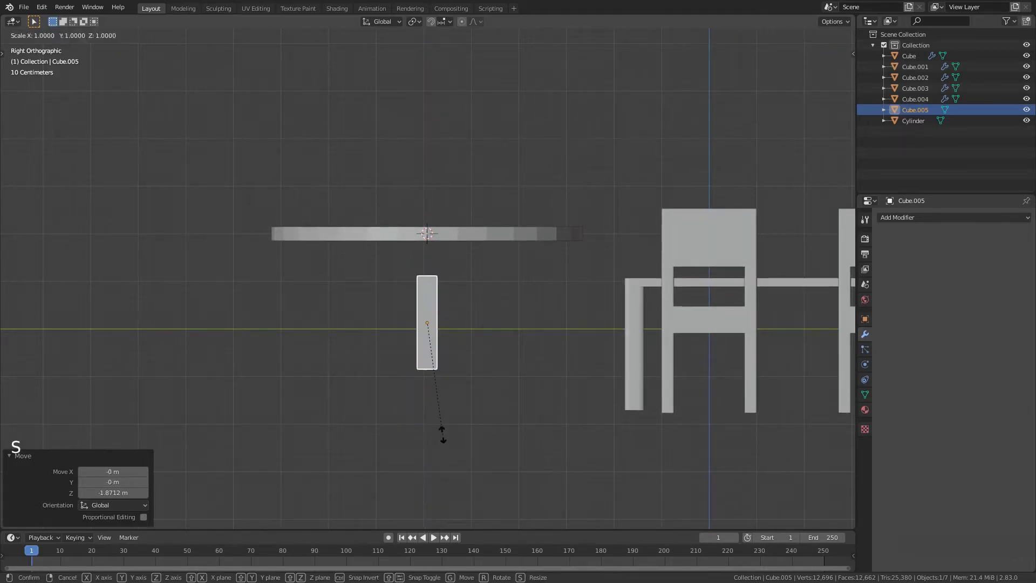
key(z)
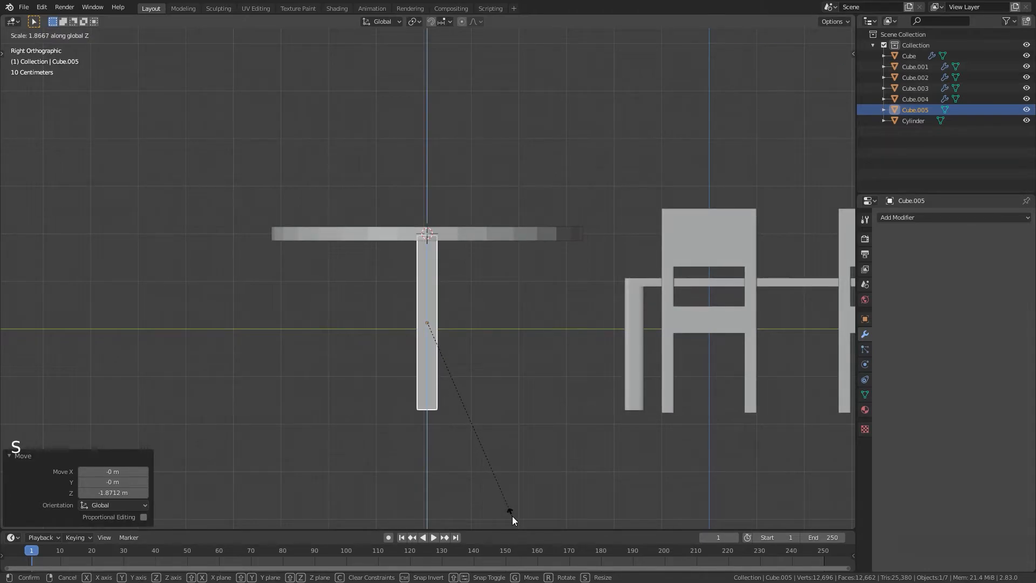
click(513, 513)
Thin the post by scaling it to about 0.71 in X and Y while keeping its height.
key(s)
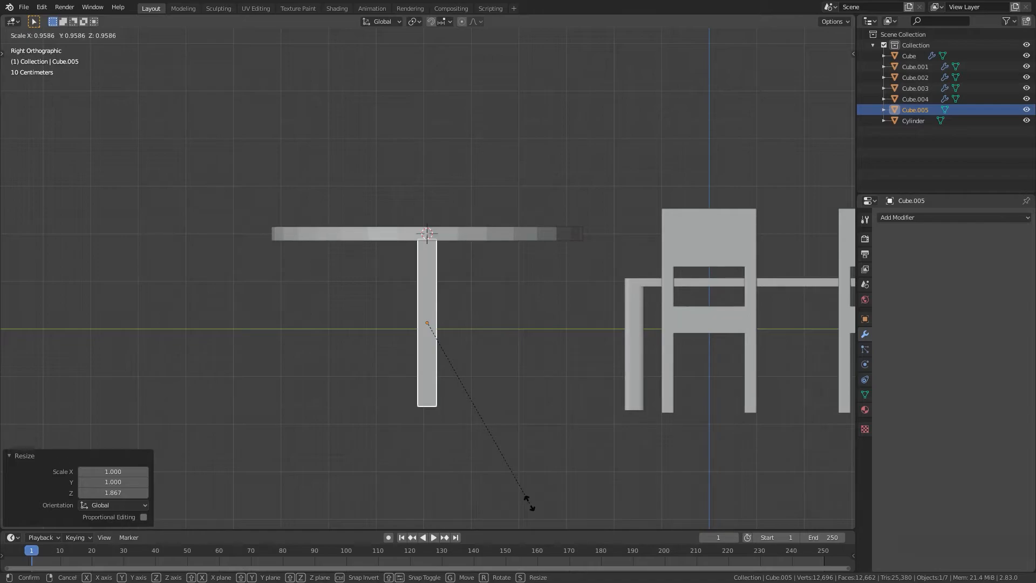
key(shift+z)
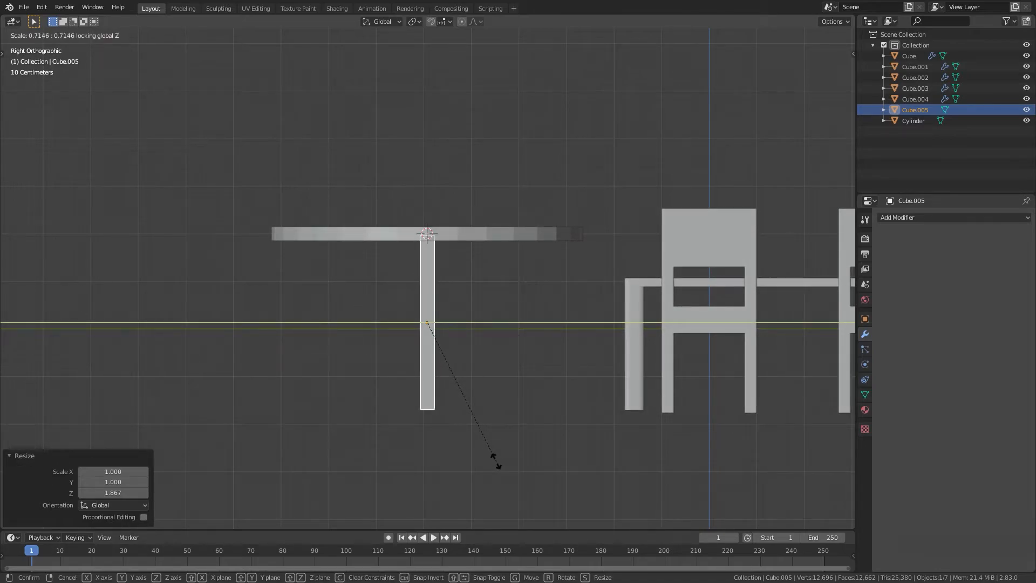
click(497, 461)
Examine the post's placement under the round tabletop and its height relative to the dining set from several angles.
scroll(492, 445, up, 3)
scroll(492, 444, down, 2)
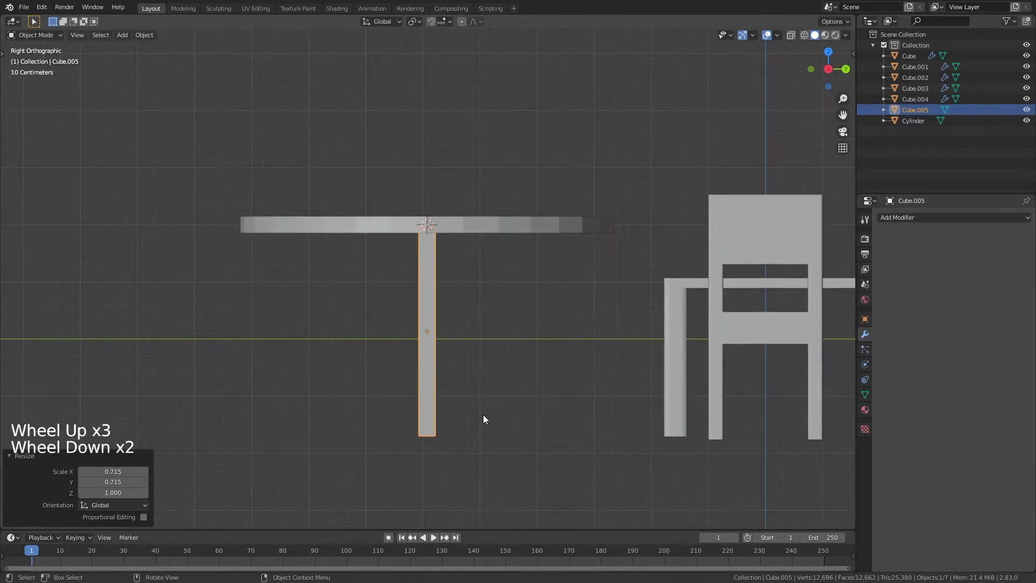
key(KP_7)
scroll(527, 451, down, 4)
middle_drag(527, 451, 443, 361)
key(KP_1)
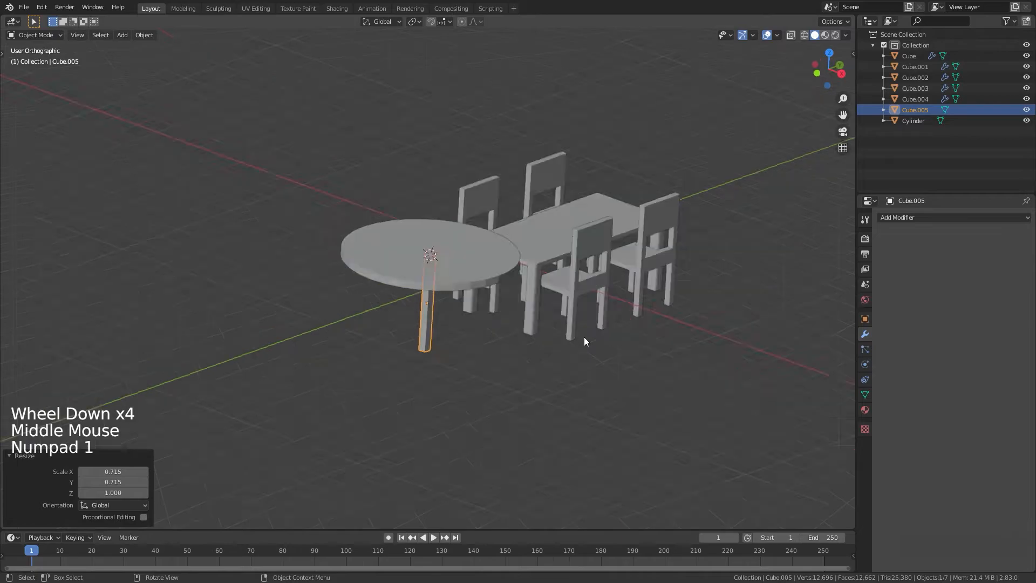
key(KP_3)
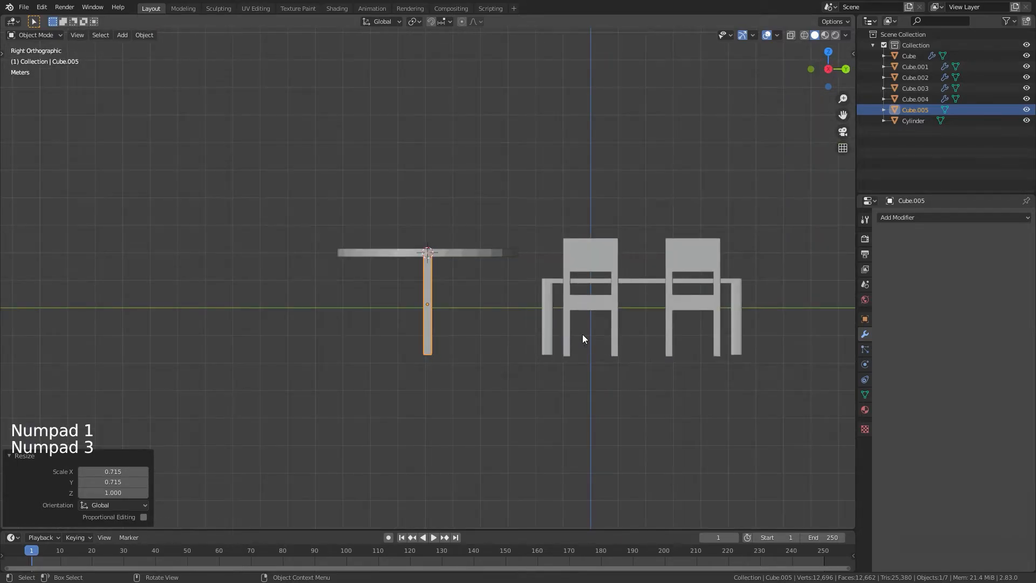
Add a Subdivision Surface modifier to the post under the round tabletop.
scroll(583, 339, up, 3)
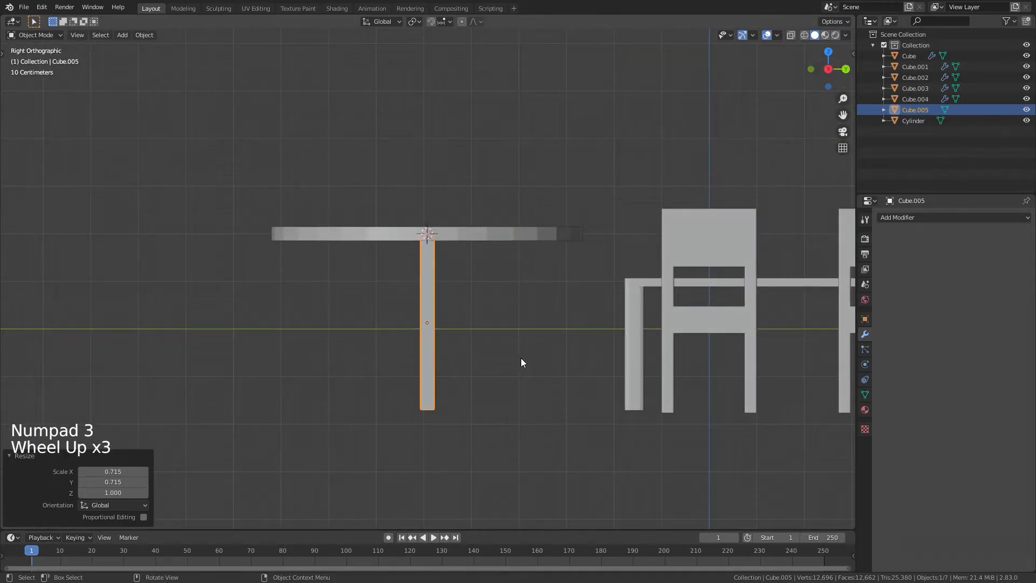
scroll(518, 360, up, 3)
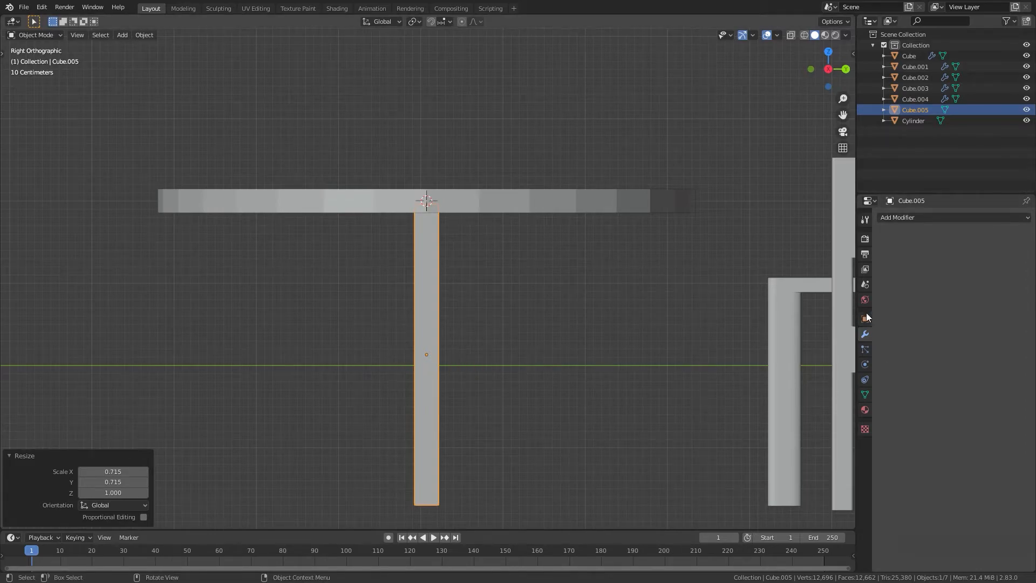
click(910, 217)
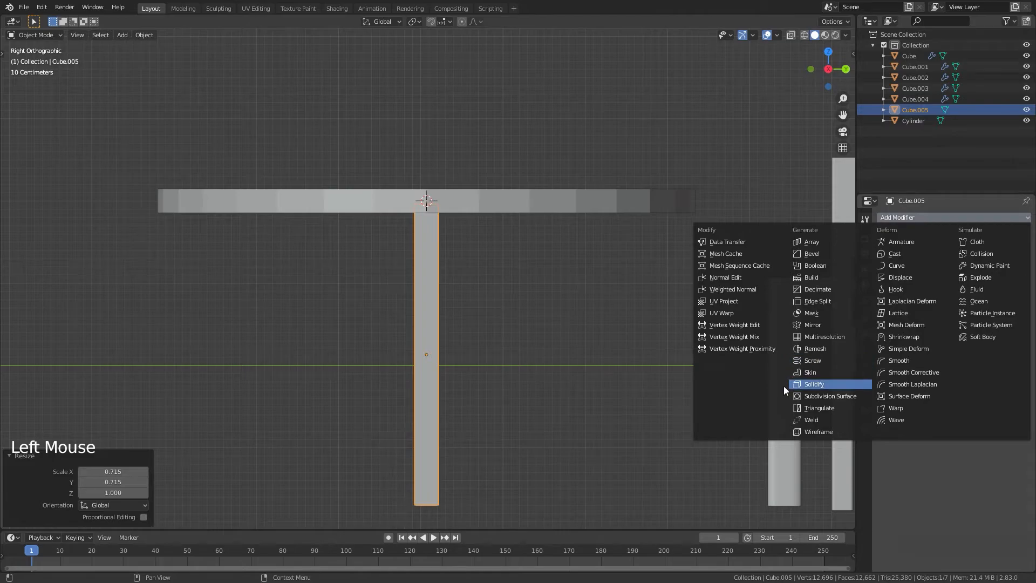
click(835, 397)
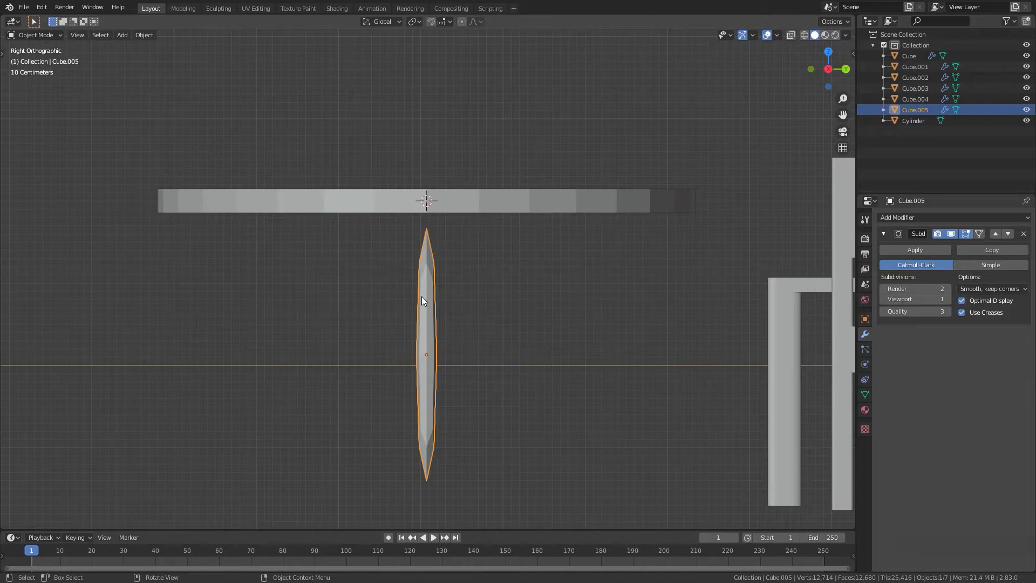
Add a loop cut around the post and slide it to a factor of about -0.985, right beside its upper end.
key(Tab)
scroll(442, 313, up, 3)
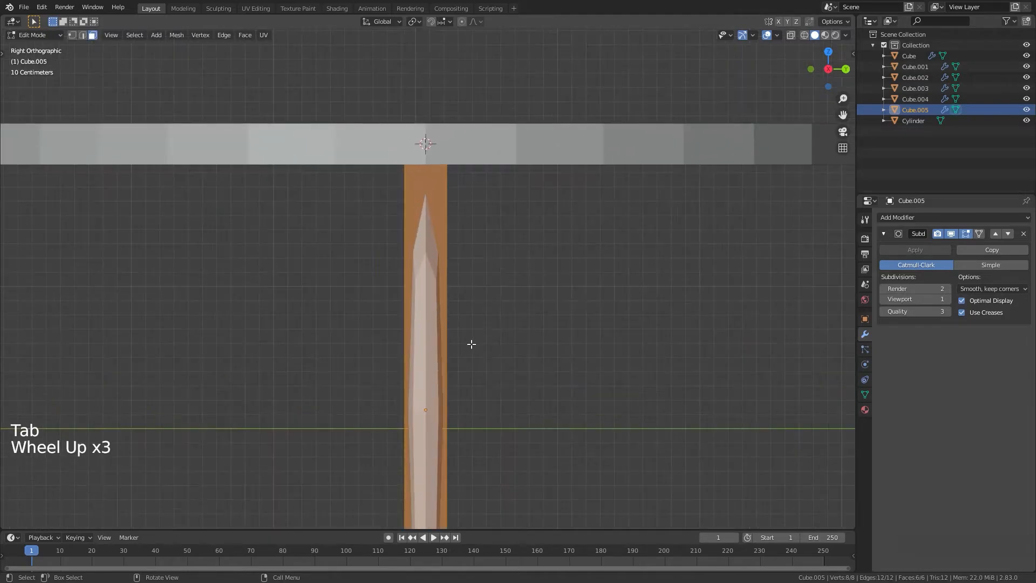
shift+middle_drag(470, 344, 462, 254)
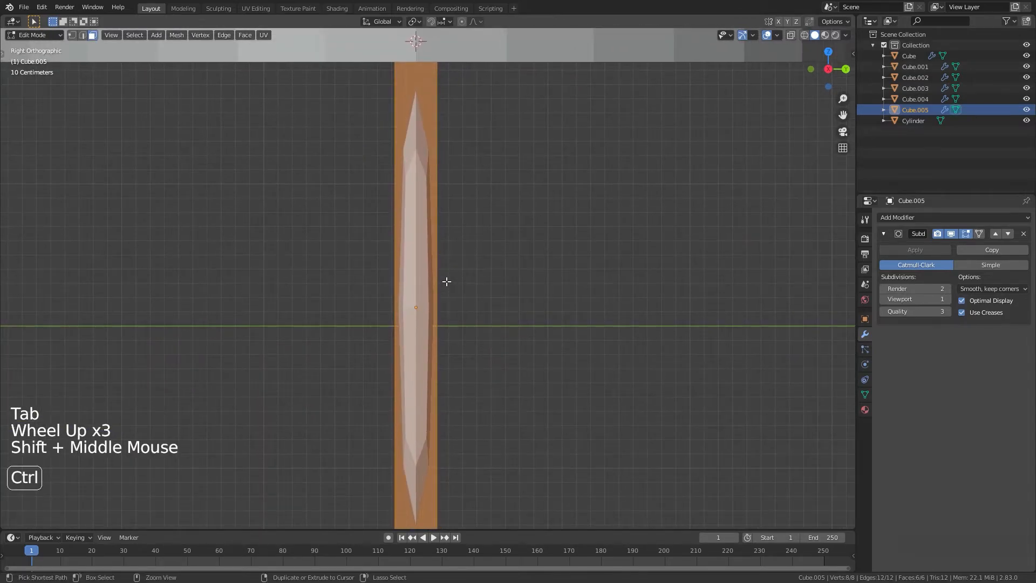
key(ctrl+r)
click(437, 301)
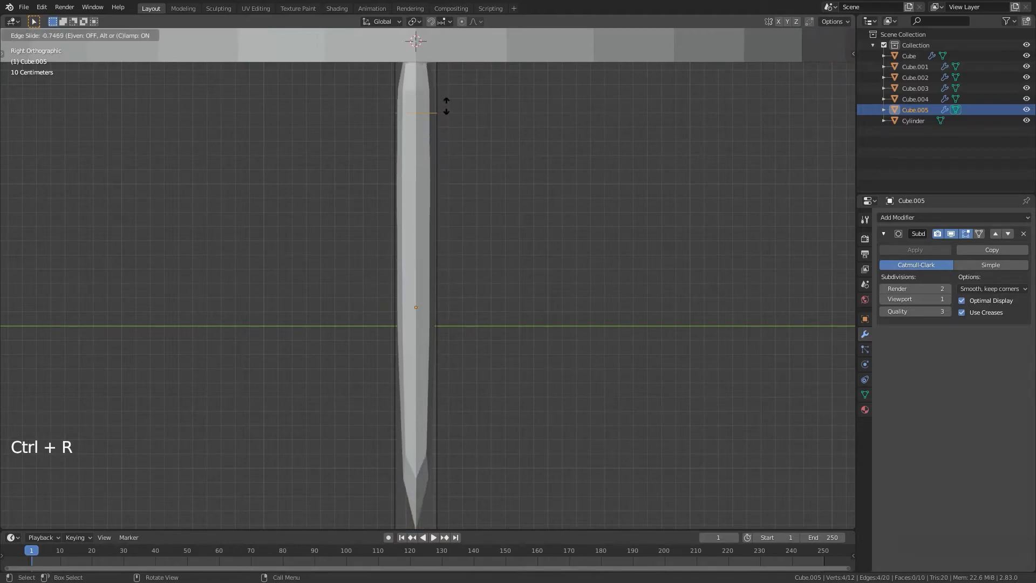
click(436, 43)
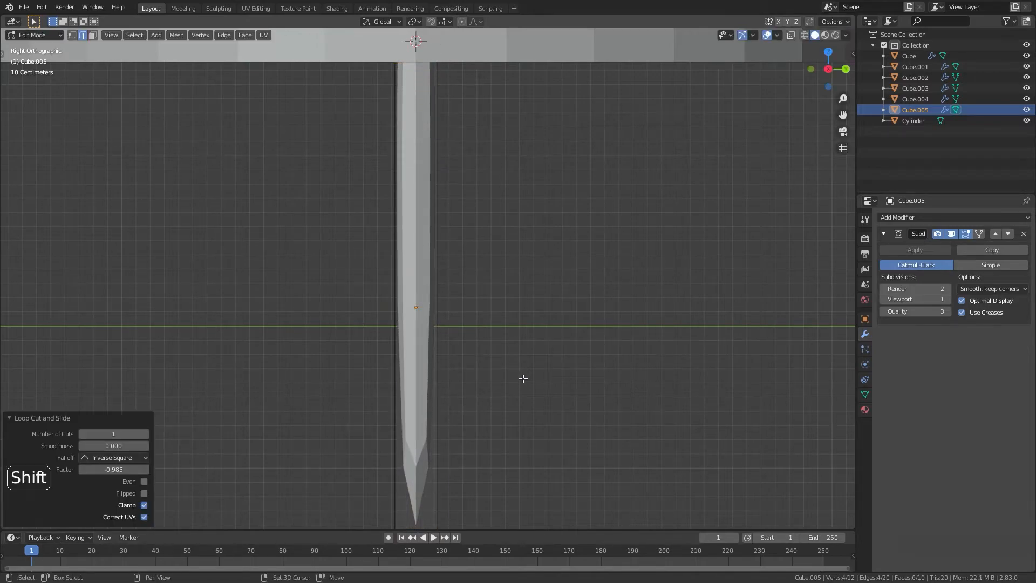
Add a second loop cut around the post, slid down close to its lower end.
shift+middle_drag(522, 376, 486, 294)
key(ctrl+r)
click(425, 287)
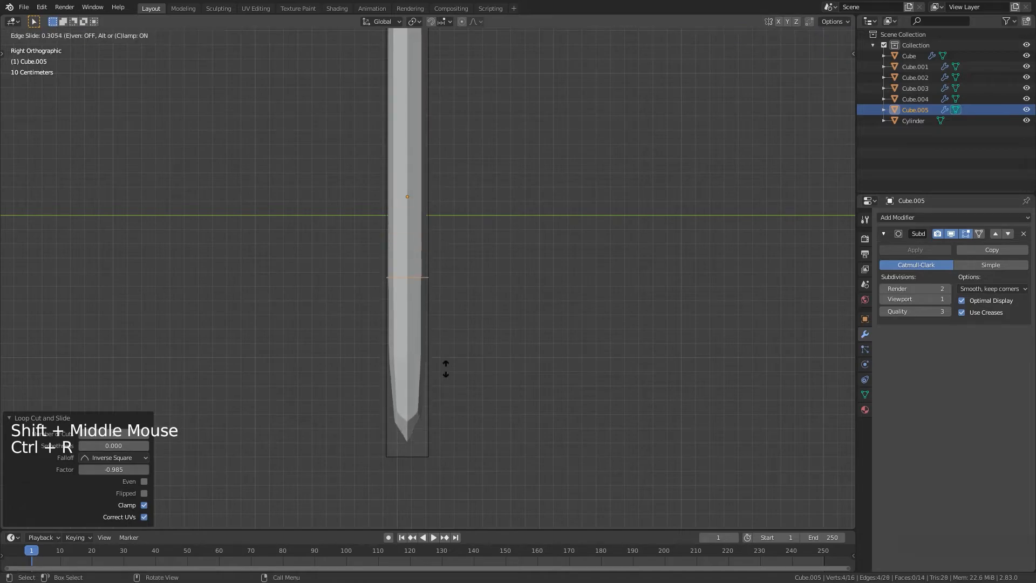
click(427, 35)
key(Tab)
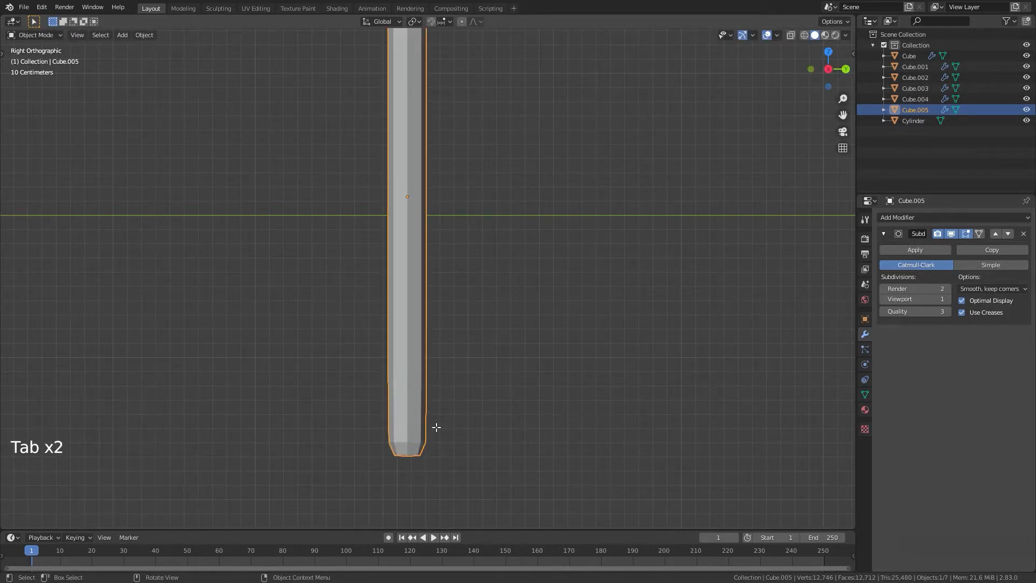
Edge-slide the lower loop slightly closer to the post's bottom end to sharpen the foot.
key(Tab)
key(g)
key(g)
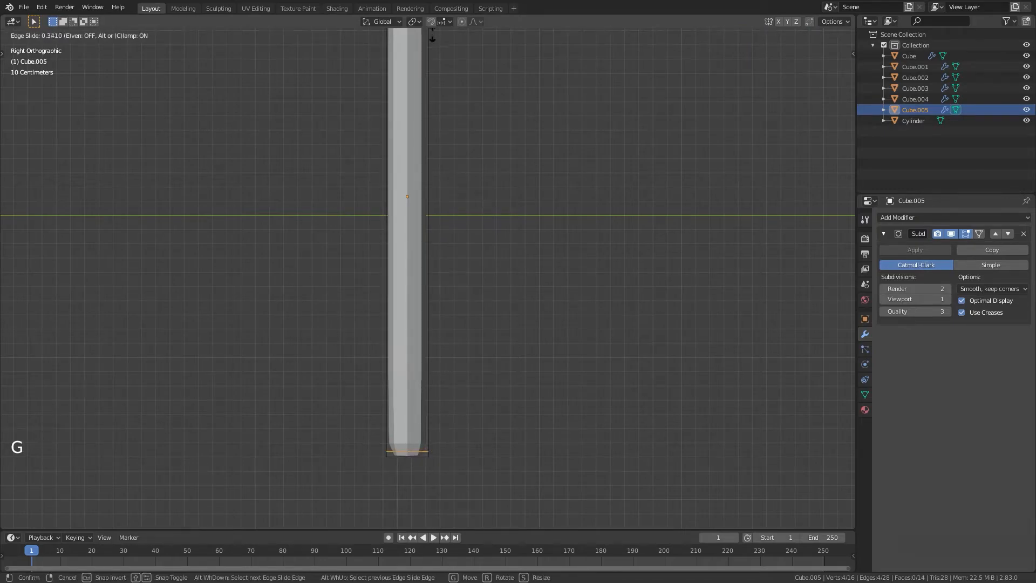
click(498, 96)
key(Tab)
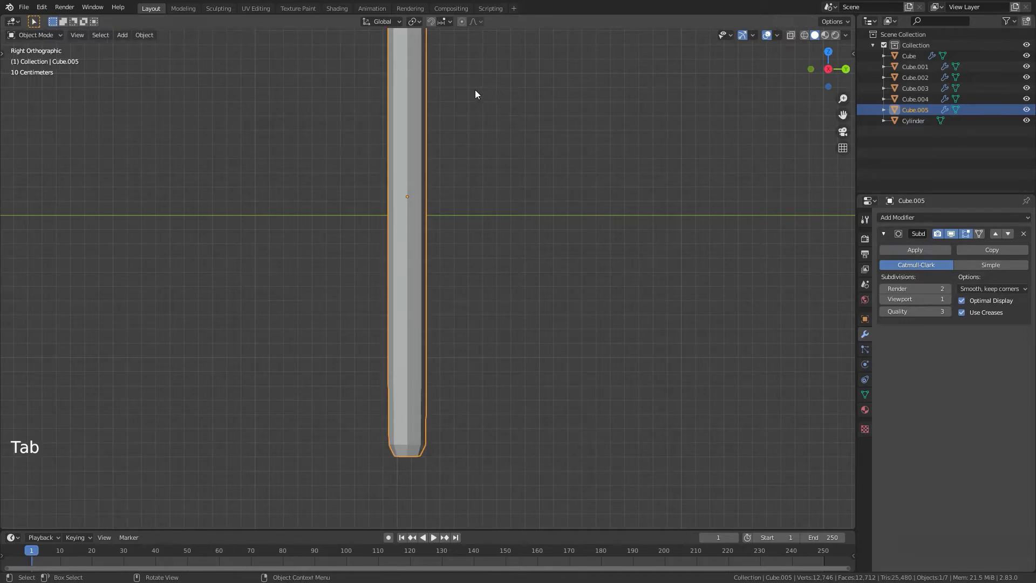
Thin the rounded post by scaling it to about 0.811 in X and Y, keeping its height.
scroll(420, 208, down, 6)
middle_drag(420, 208, 532, 263)
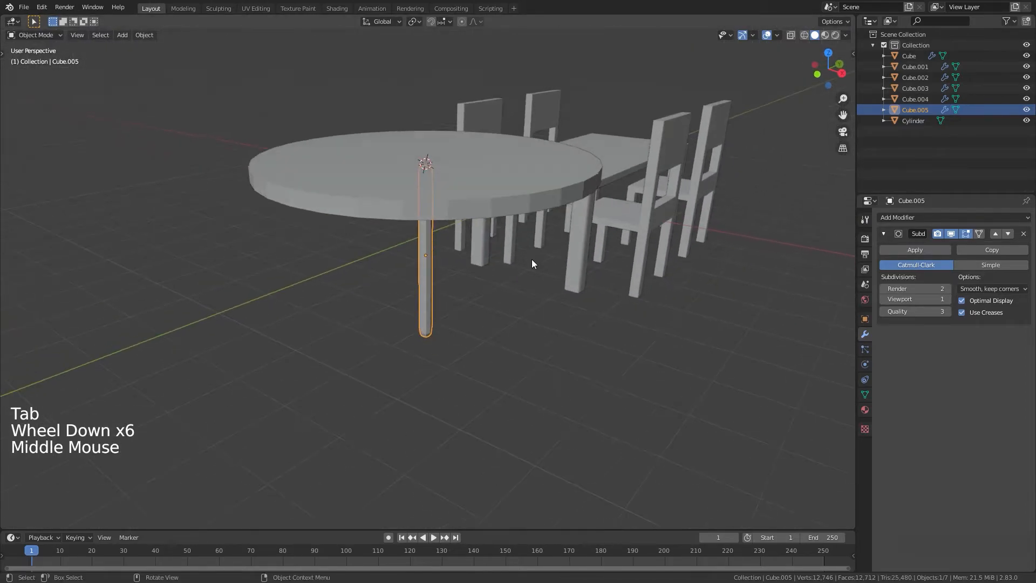
key(s)
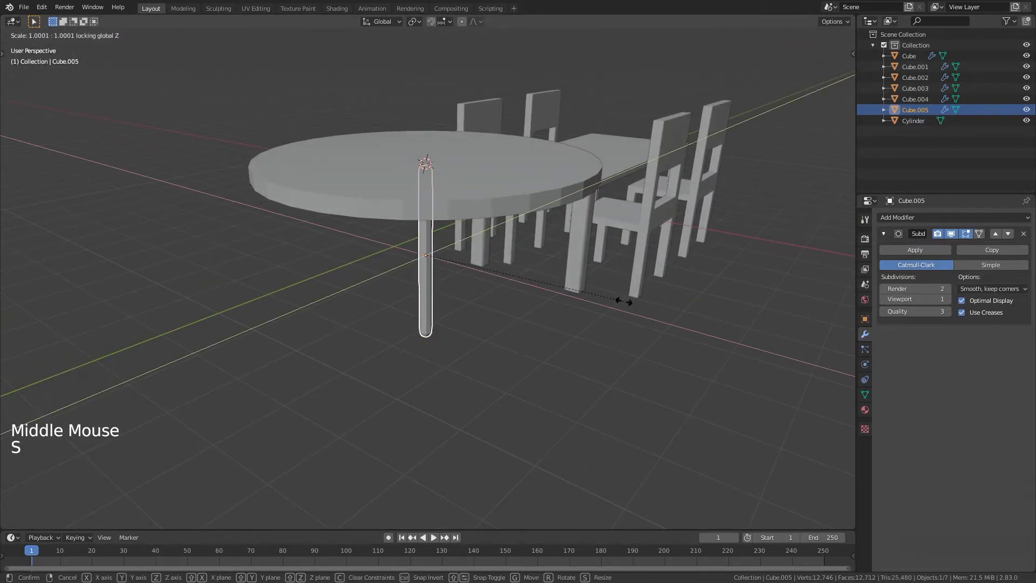
key(shift+z)
click(585, 299)
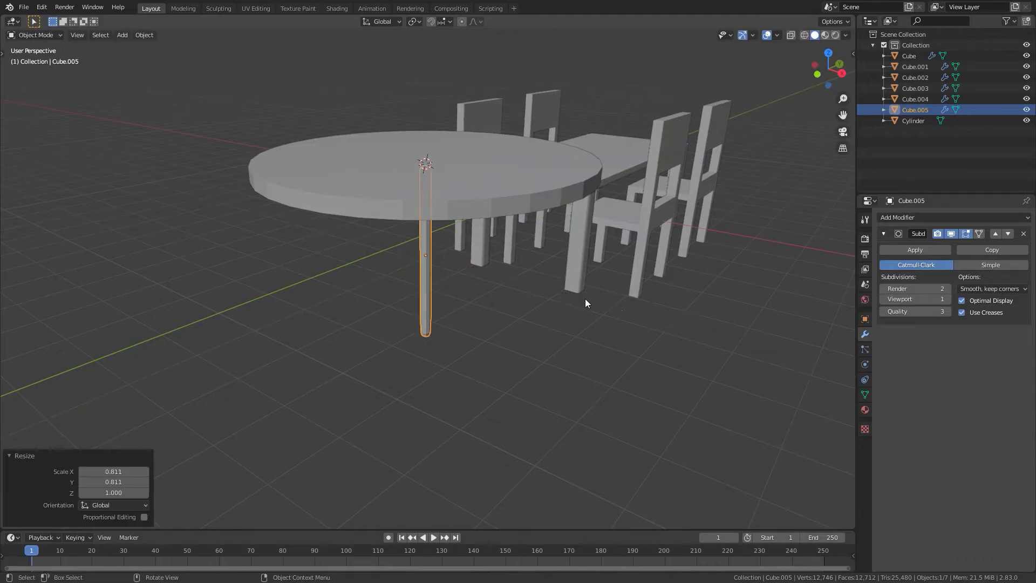
key(KP_1)
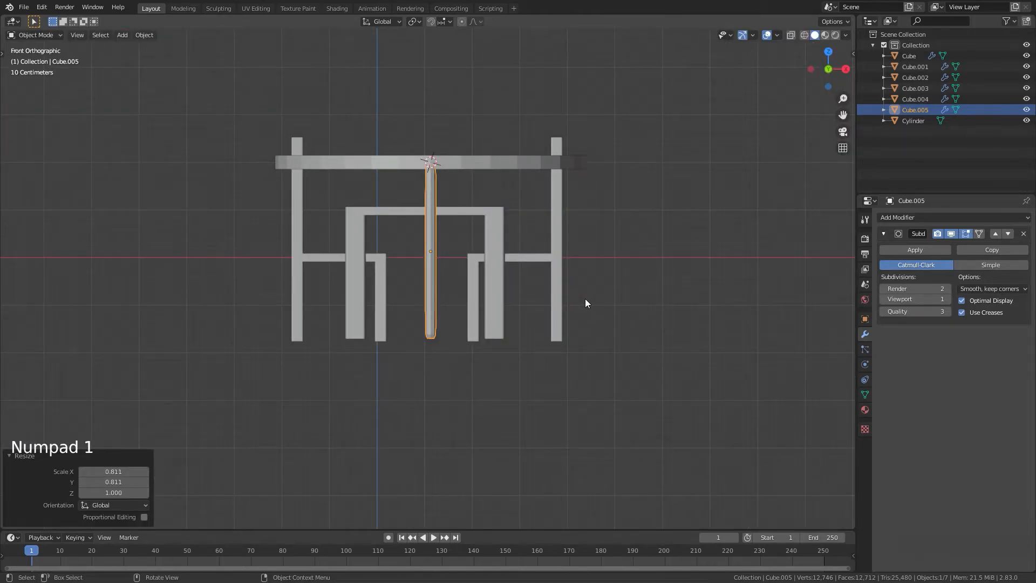
Set the transform pivot point to 3D Cursor and rotate the round table's leg about -29.2° in the right side view.
key(KP_3)
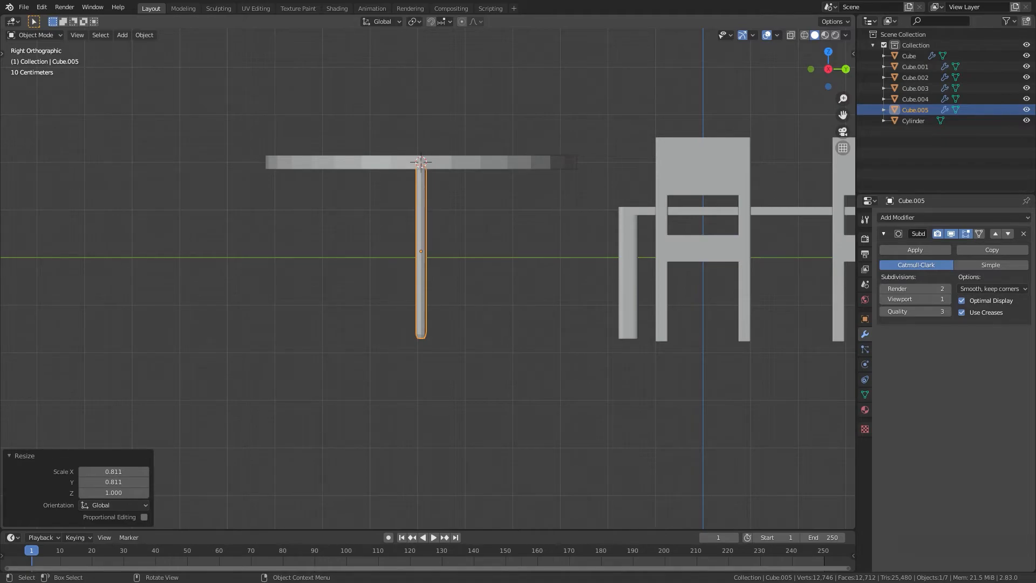
key(r)
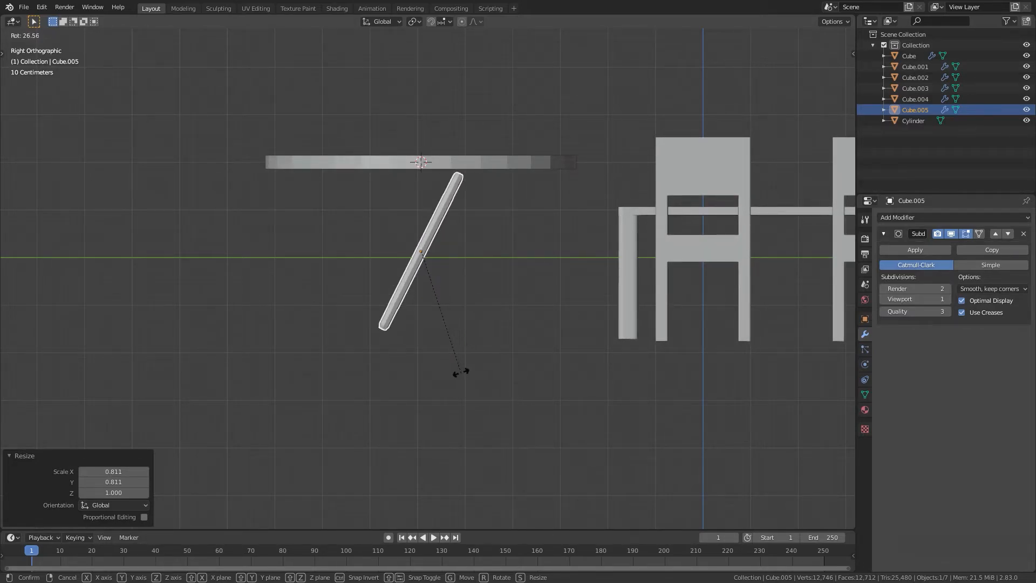
right_click(502, 335)
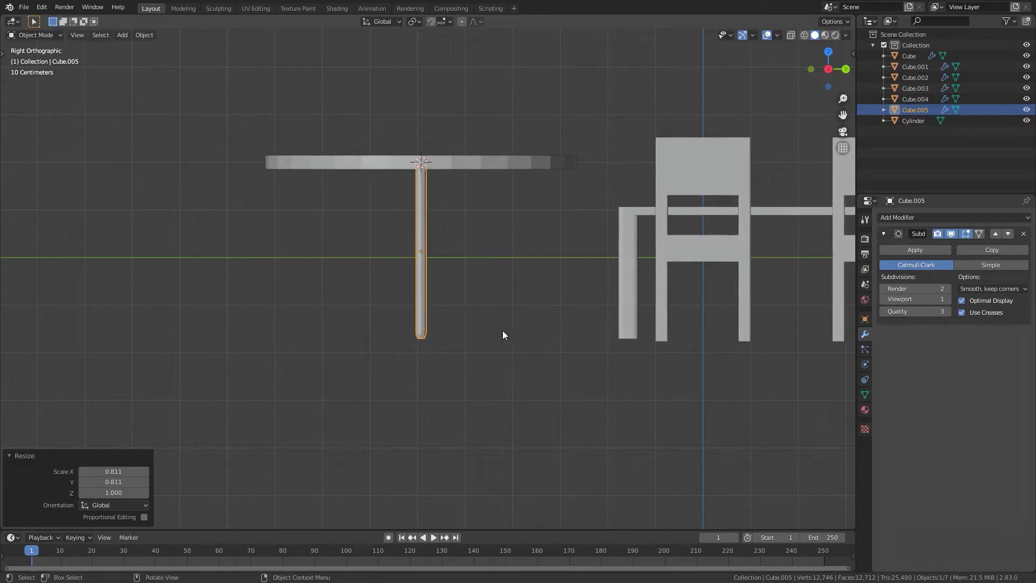
click(413, 25)
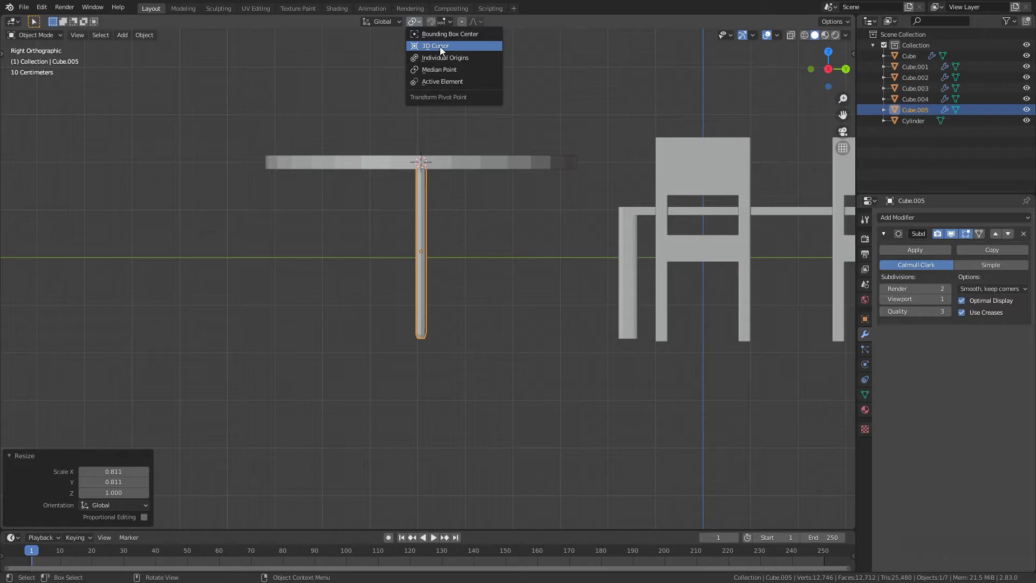
click(429, 48)
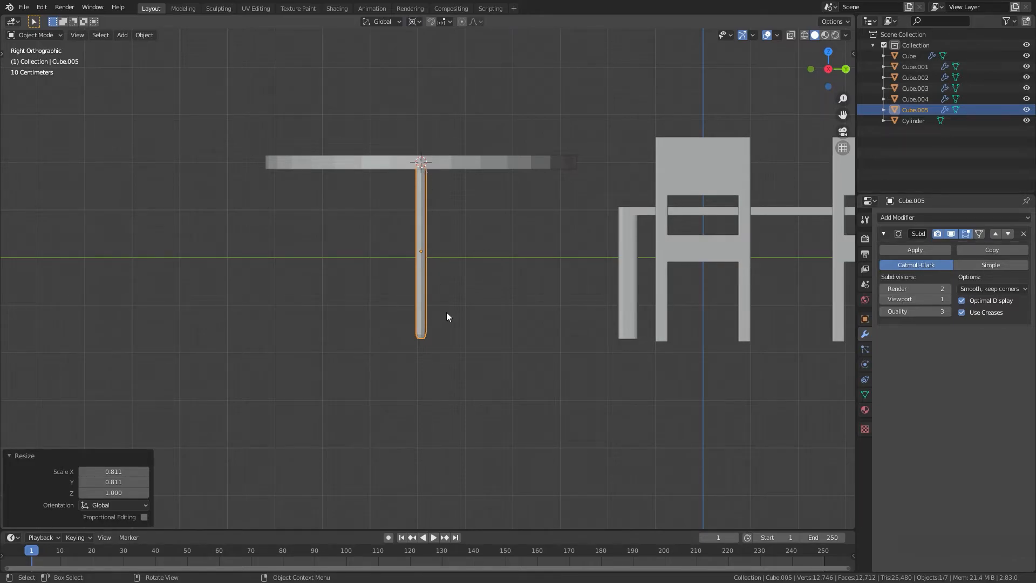
key(r)
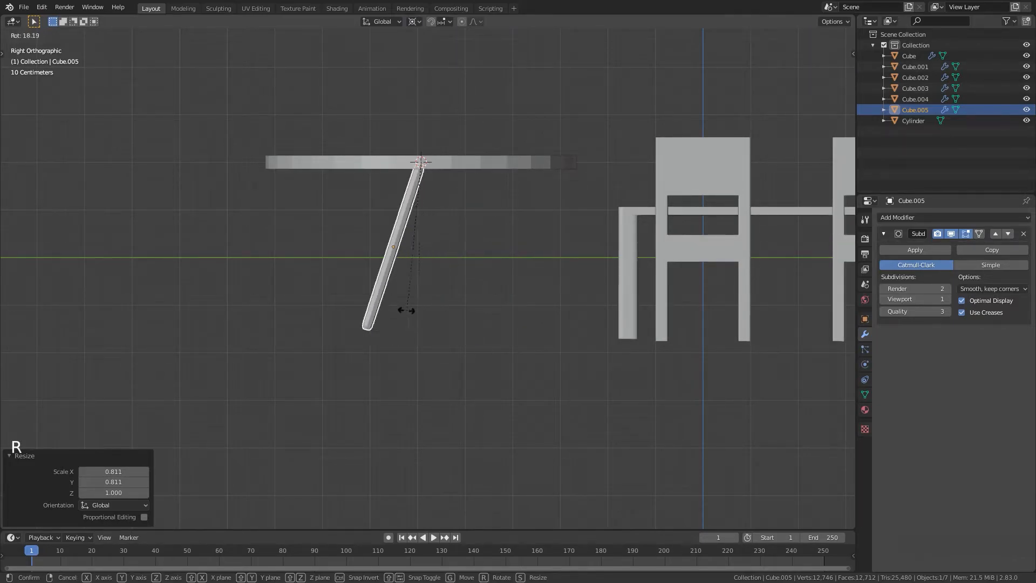
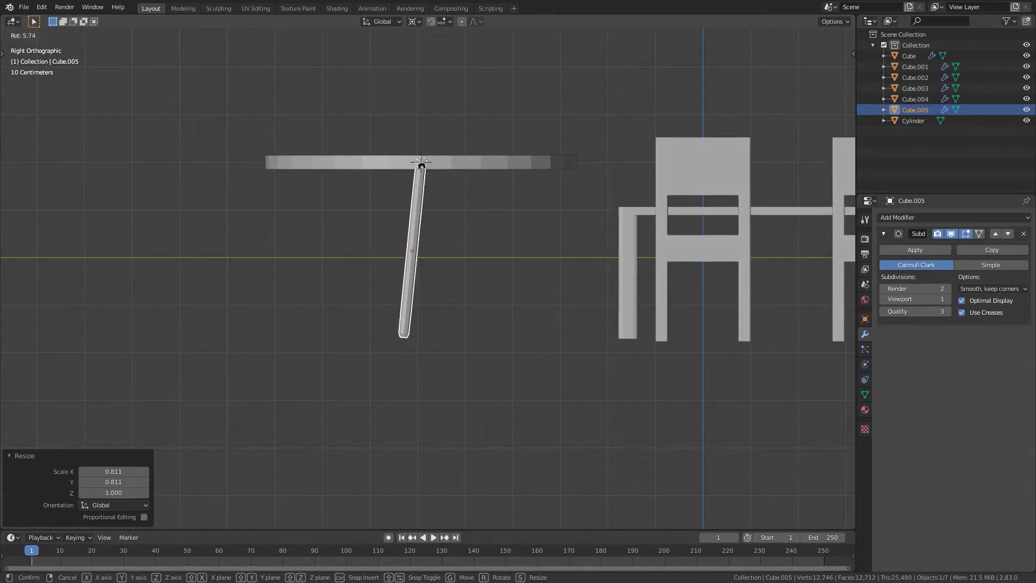
click(513, 263)
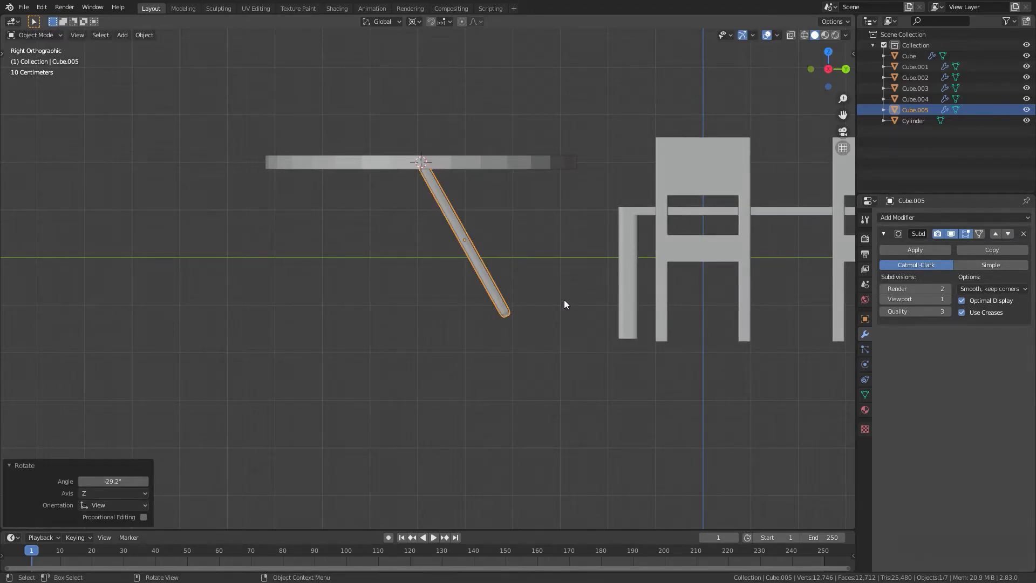
key(w)
right_click(615, 340)
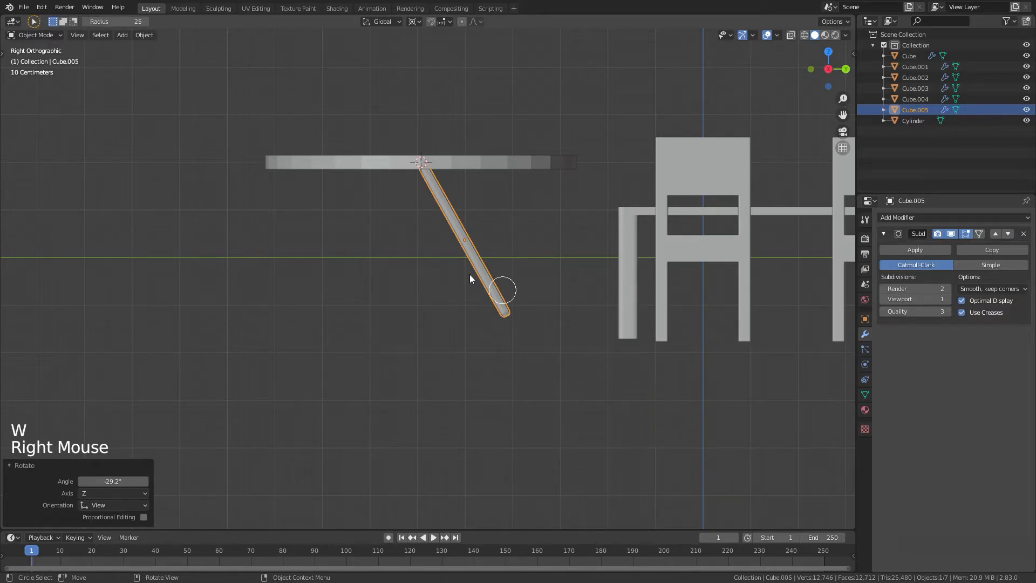
key(t)
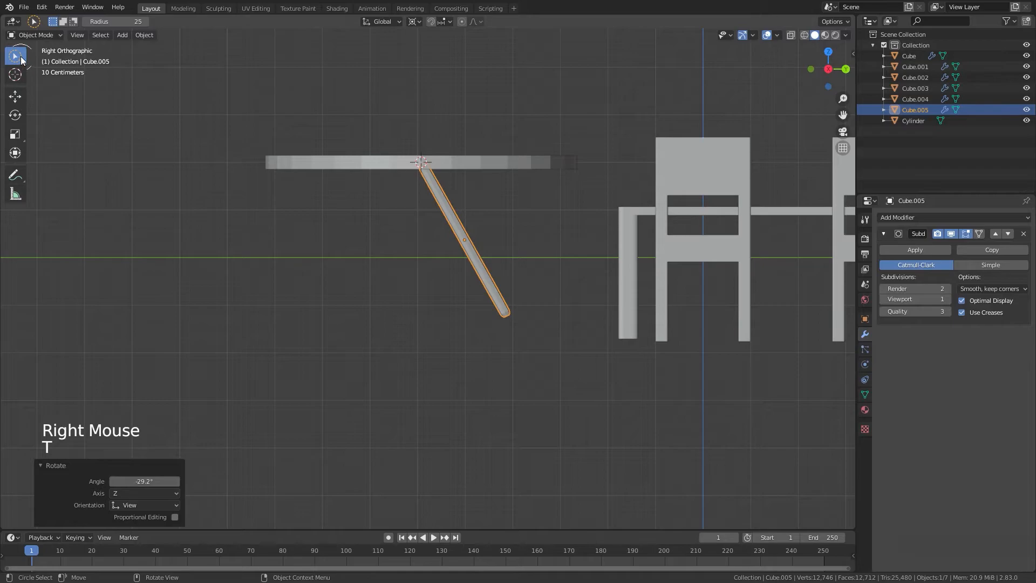
drag(22, 60, 74, 79)
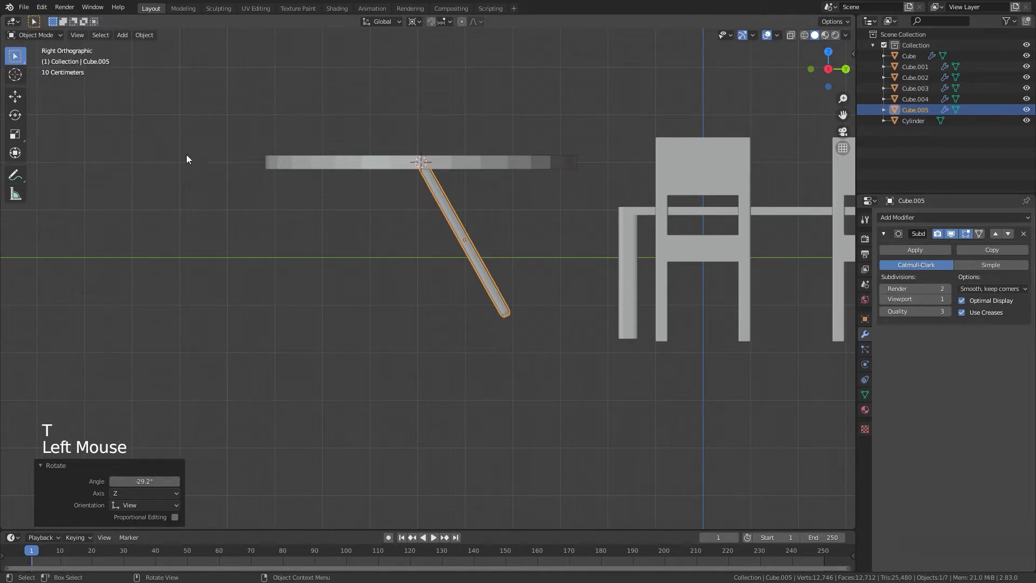
key(s)
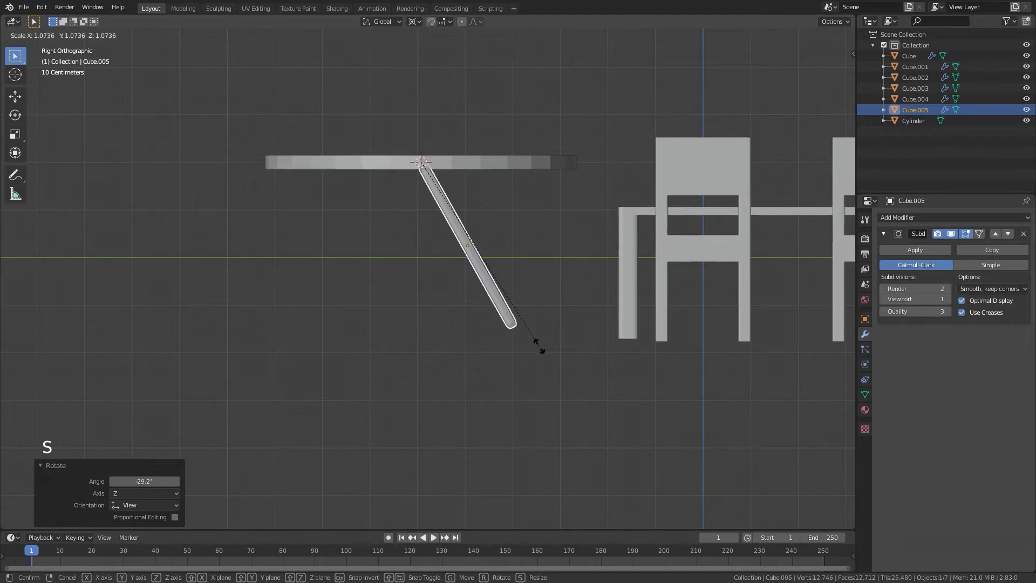
key(z)
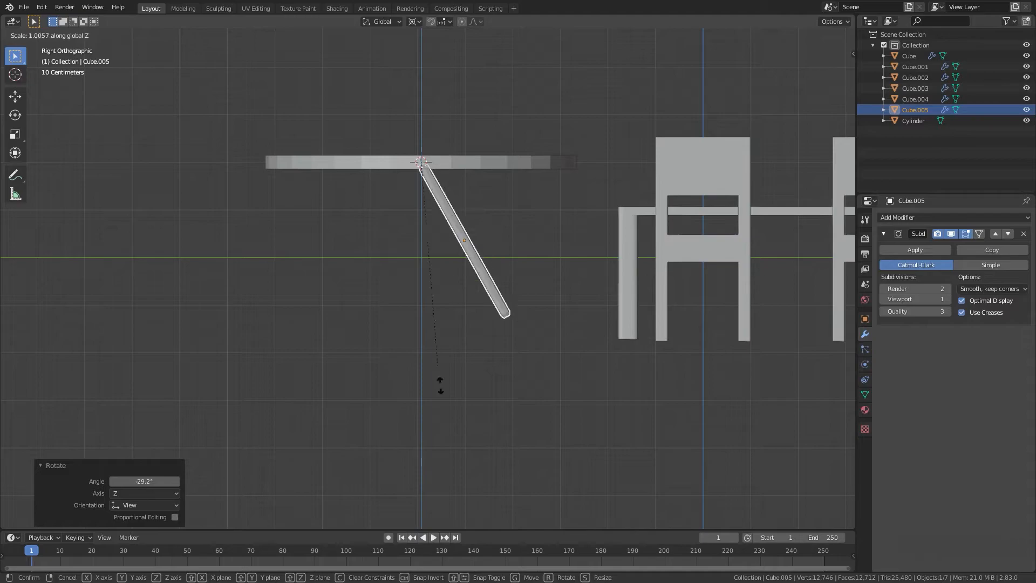
click(436, 262)
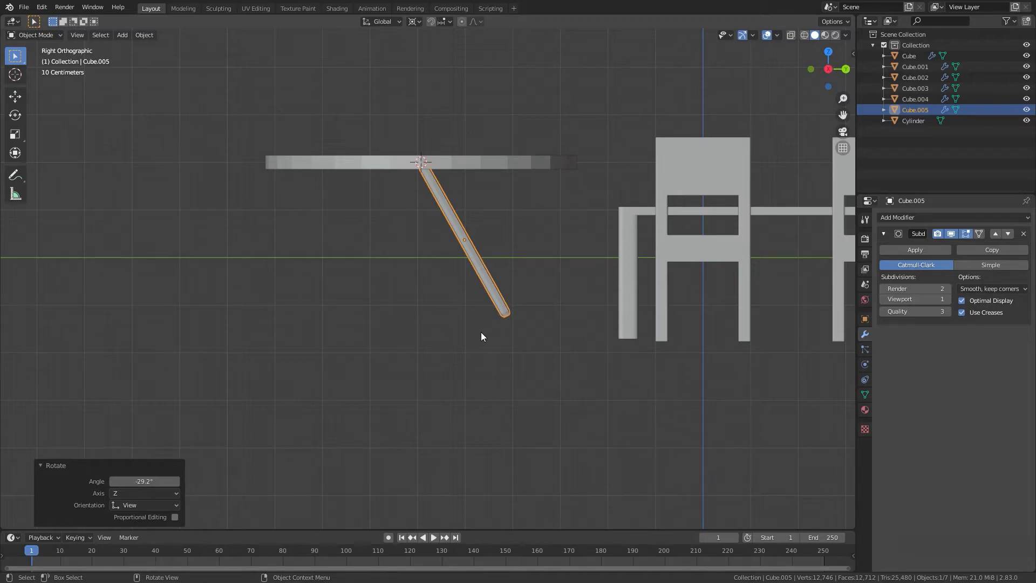
Lengthen the slanted leg by a factor of about 1.155 along its local Z axis, and restore the Global transform orientation.
click(383, 22)
click(387, 21)
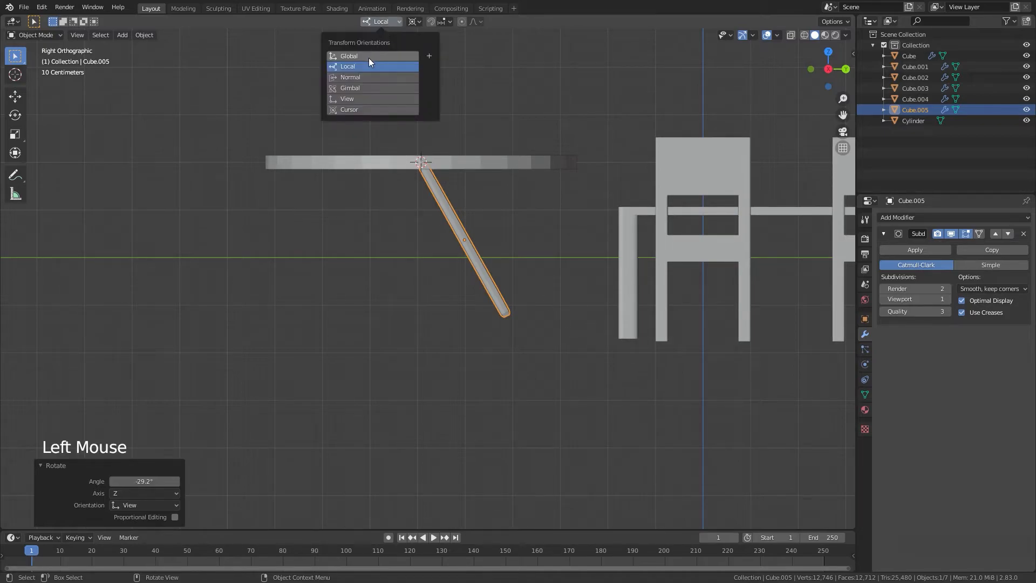
key(s)
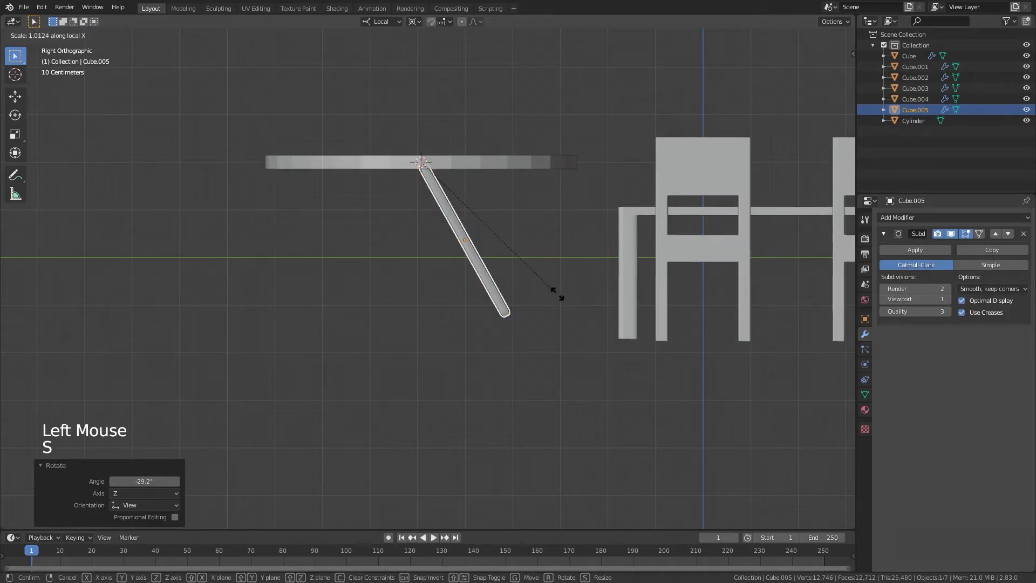
key(z)
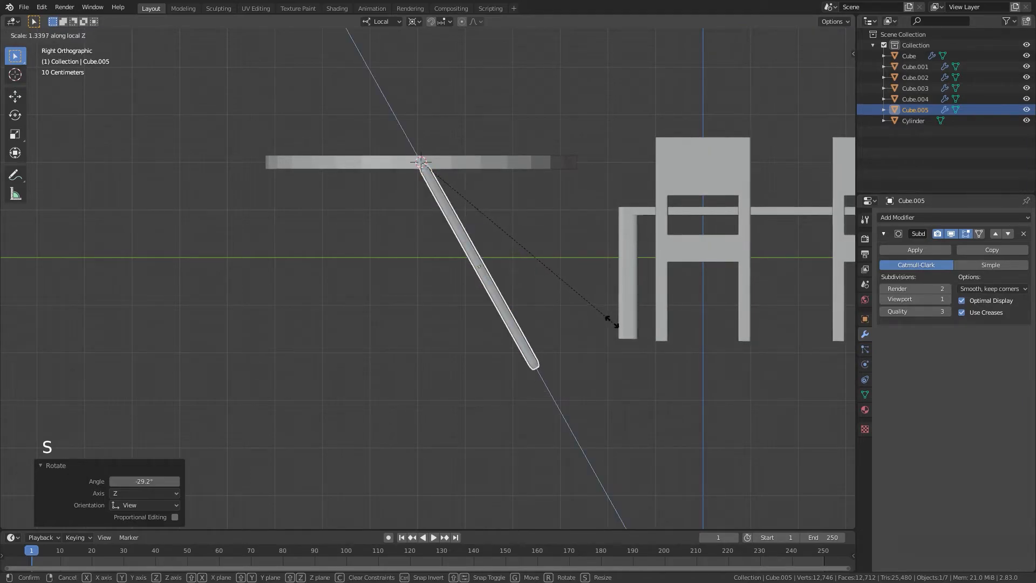
click(584, 302)
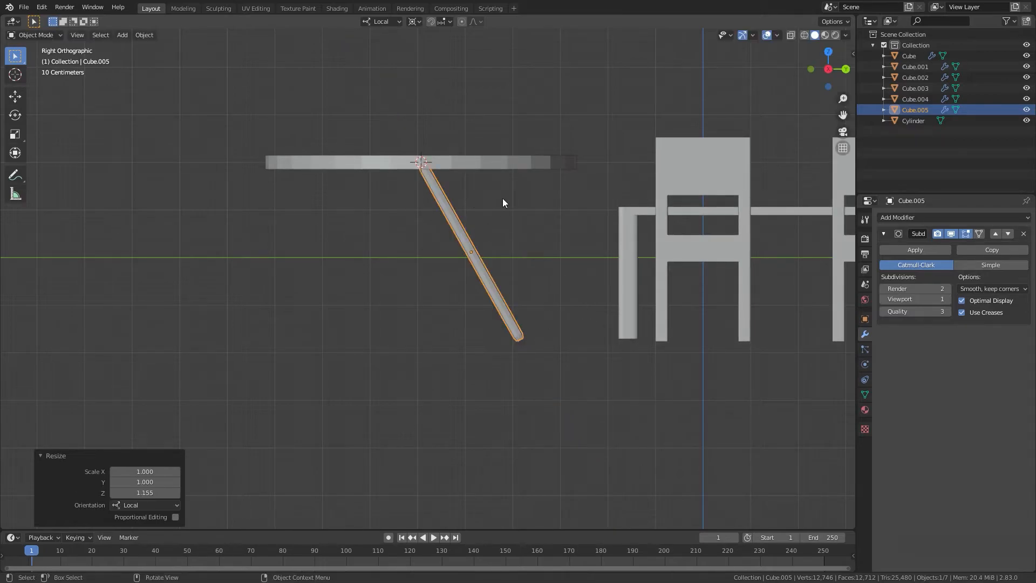
click(390, 21)
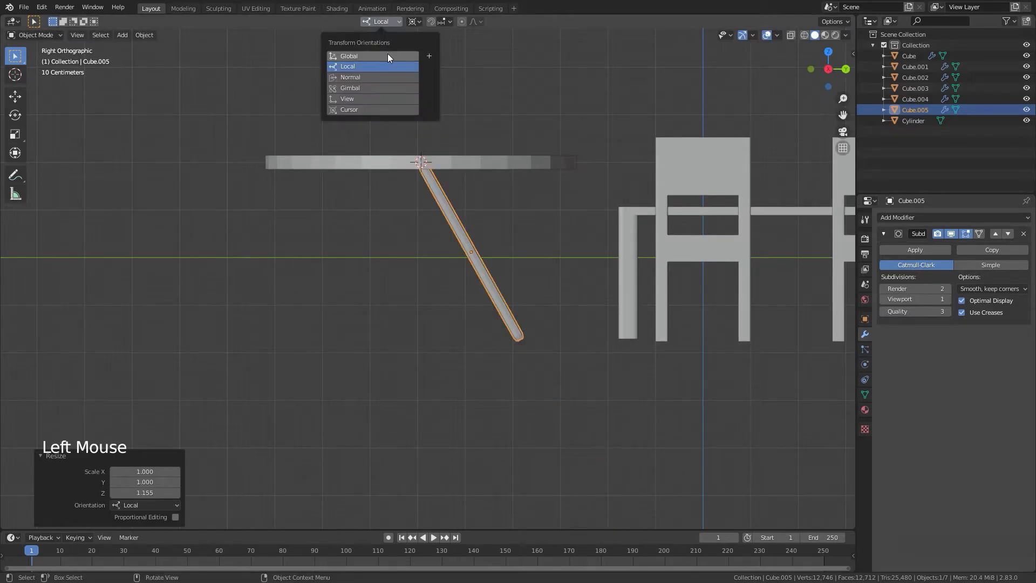
click(388, 55)
Create a linked duplicate of the slanted leg and rotate it 90° about the global Z axis.
middle_drag(335, 257, 490, 254)
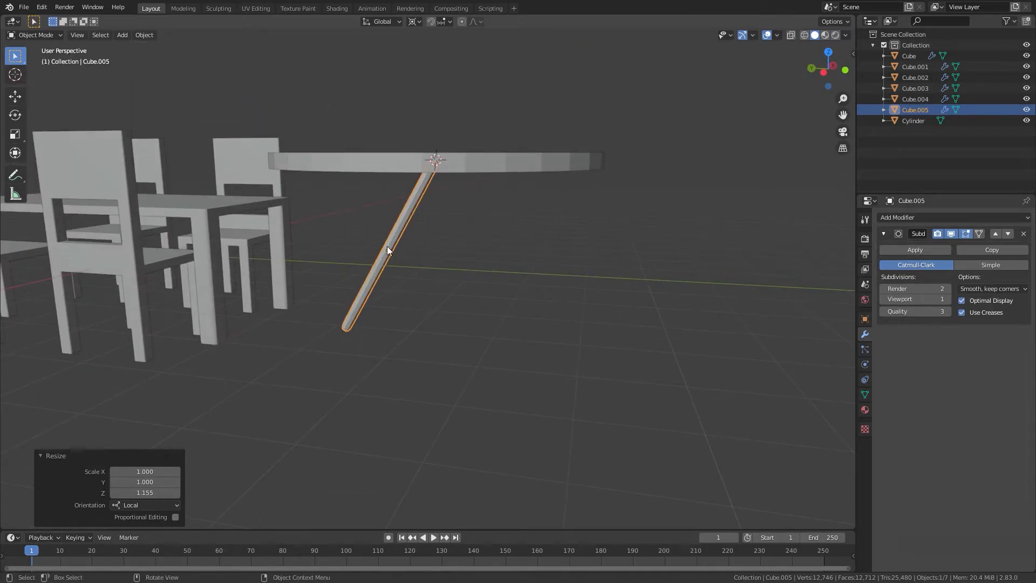
scroll(491, 204, down, 2)
middle_drag(490, 203, 467, 212)
scroll(482, 171, up, 1)
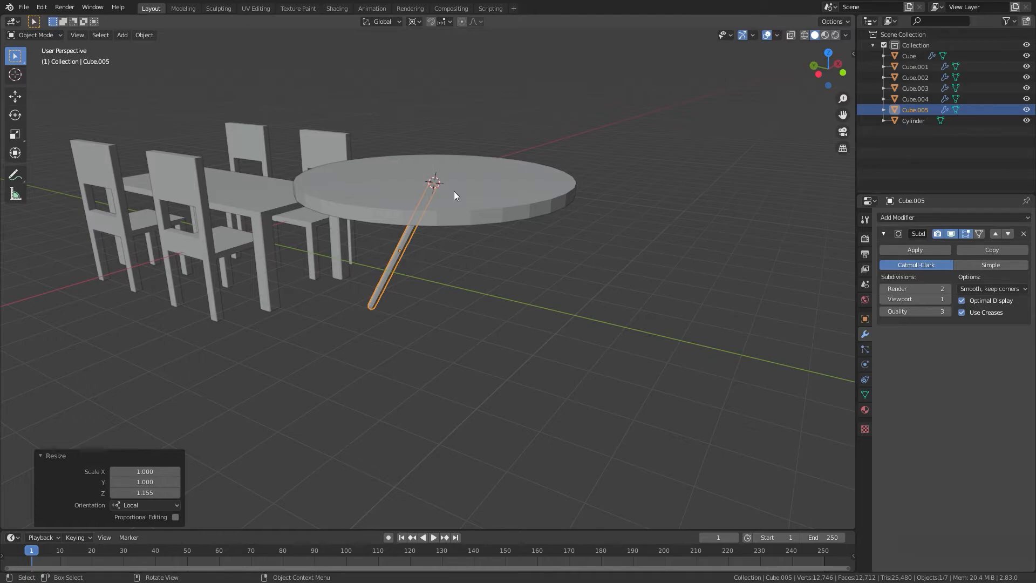
scroll(502, 230, up, 2)
middle_drag(516, 236, 510, 228)
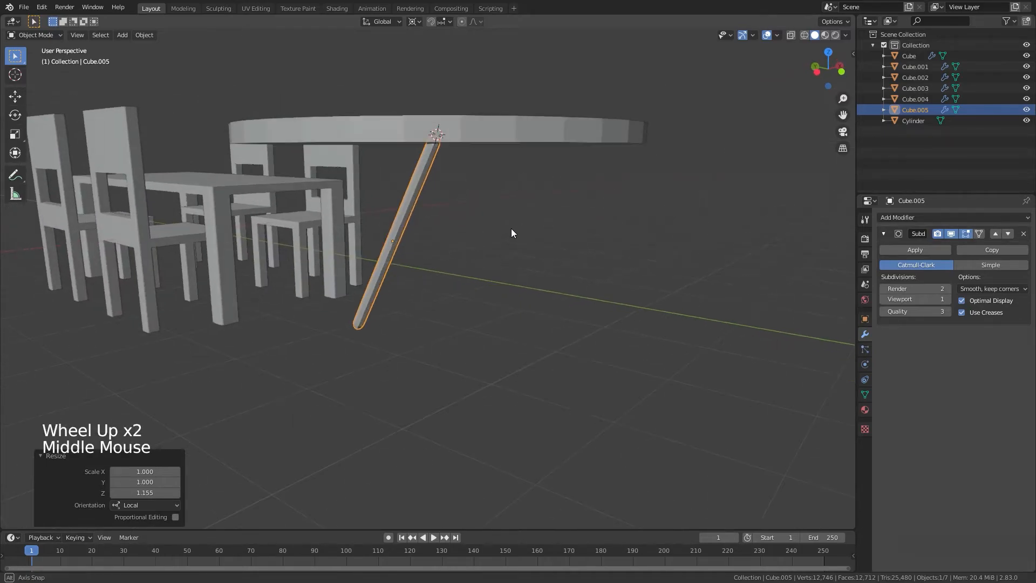
key(alt+d)
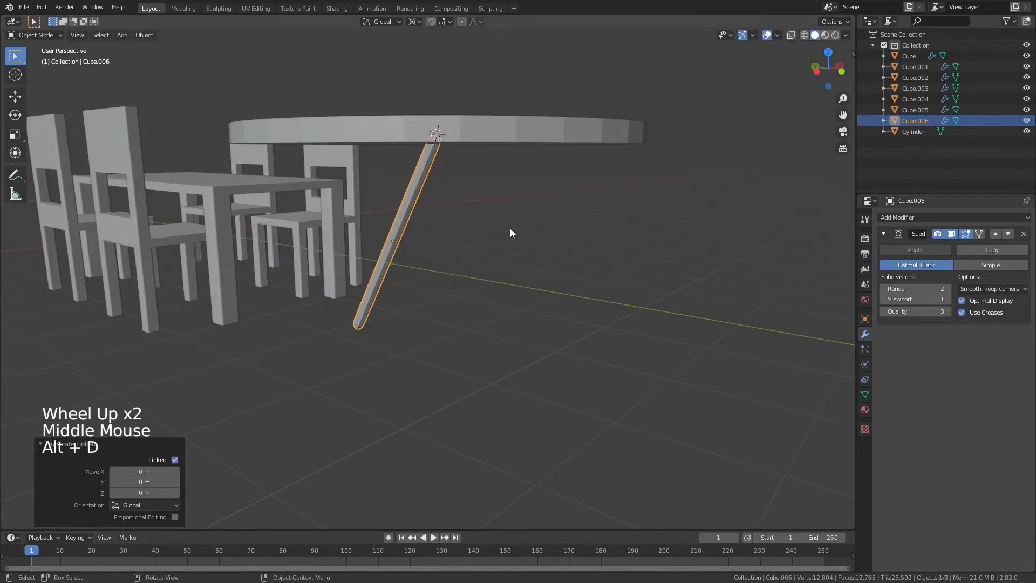
key(r)
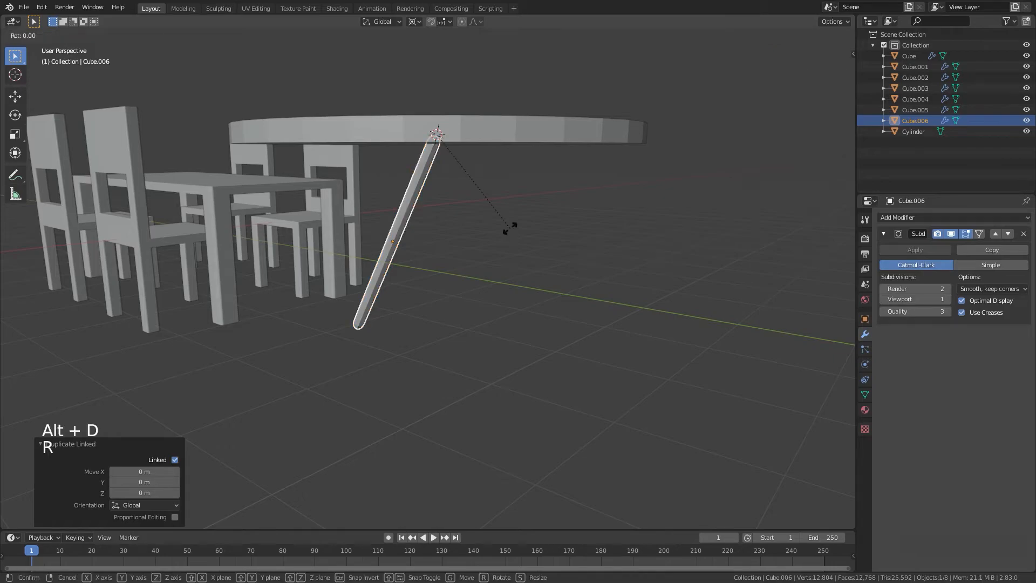
key(z)
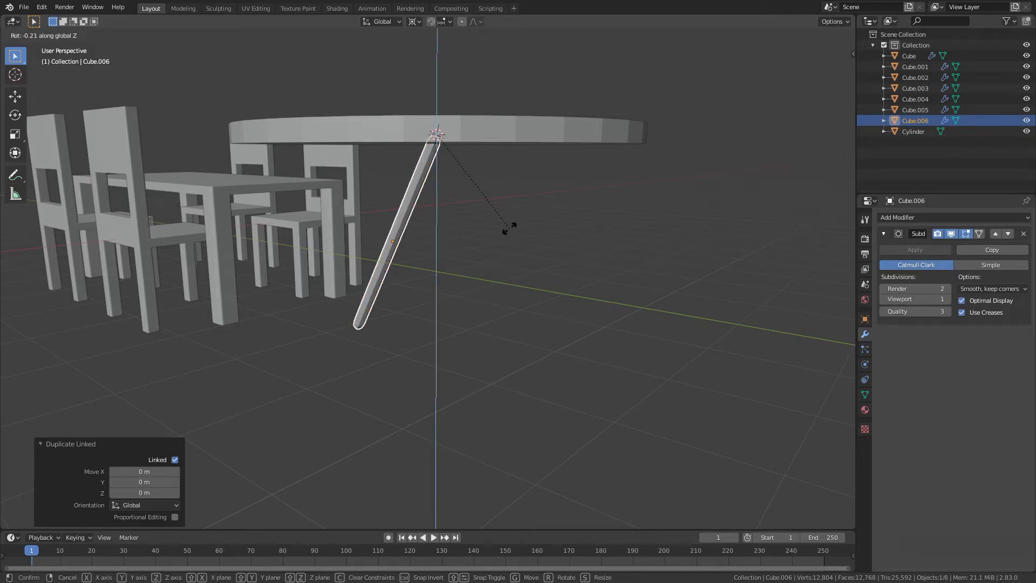
text(90)
key(Return)
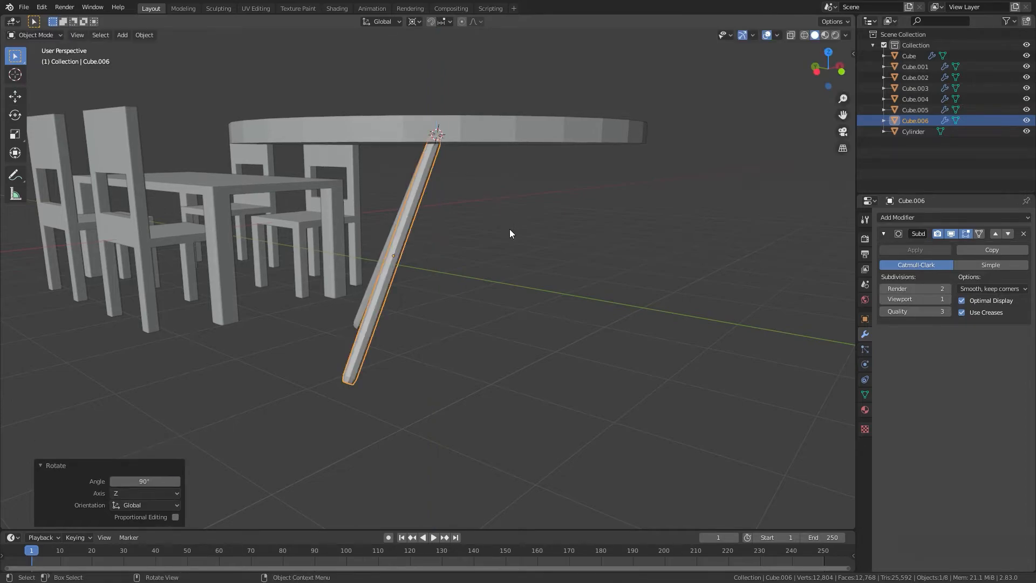
middle_drag(509, 229, 545, 309)
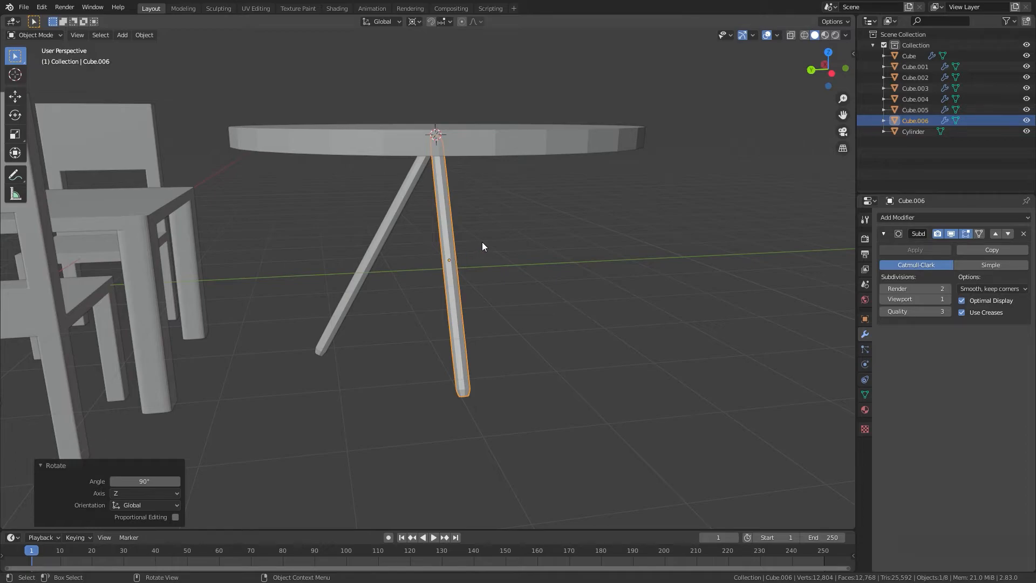
key(shift+r)
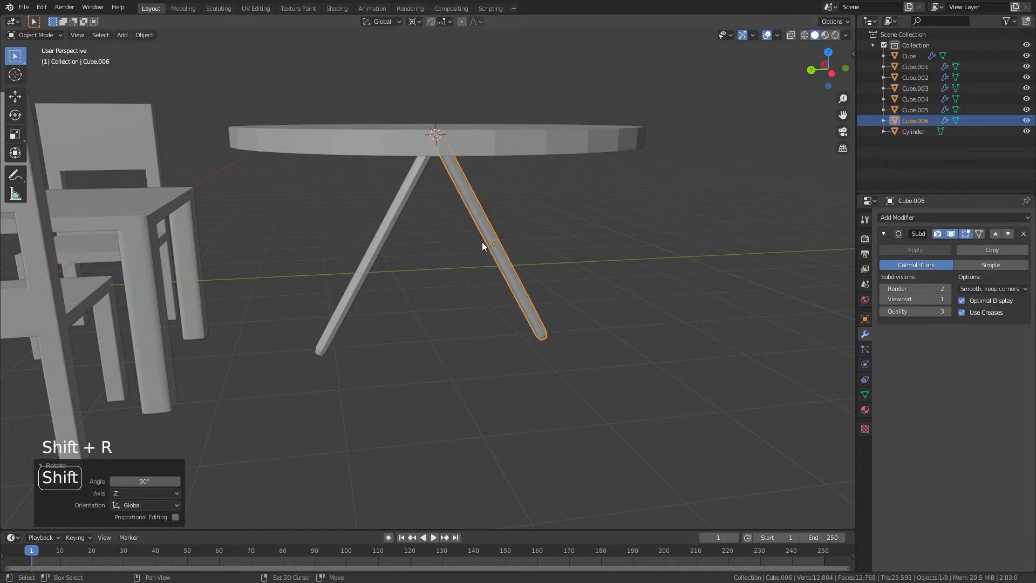
key(ctrl+z)
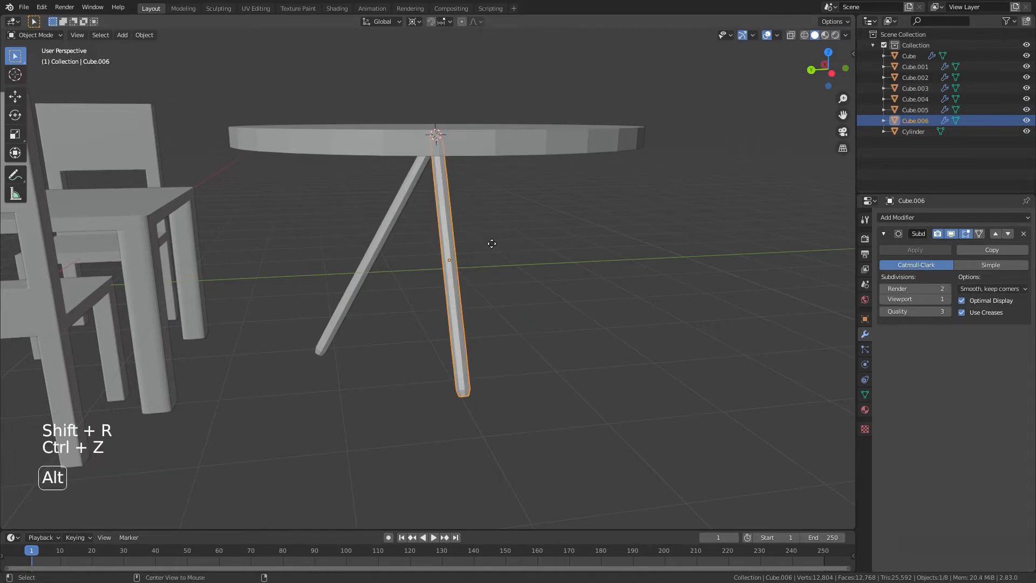
key(alt+d)
key(ctrl+z)
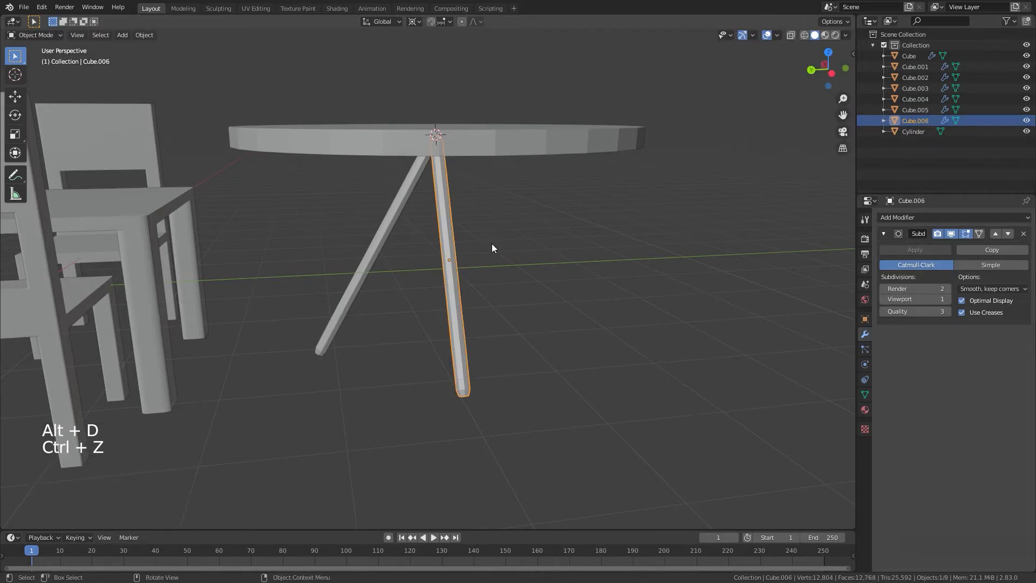
Add a third table leg as a linked duplicate of the second one, rotated 90° about the global Z axis.
key(alt+d)
key(r)
key(z)
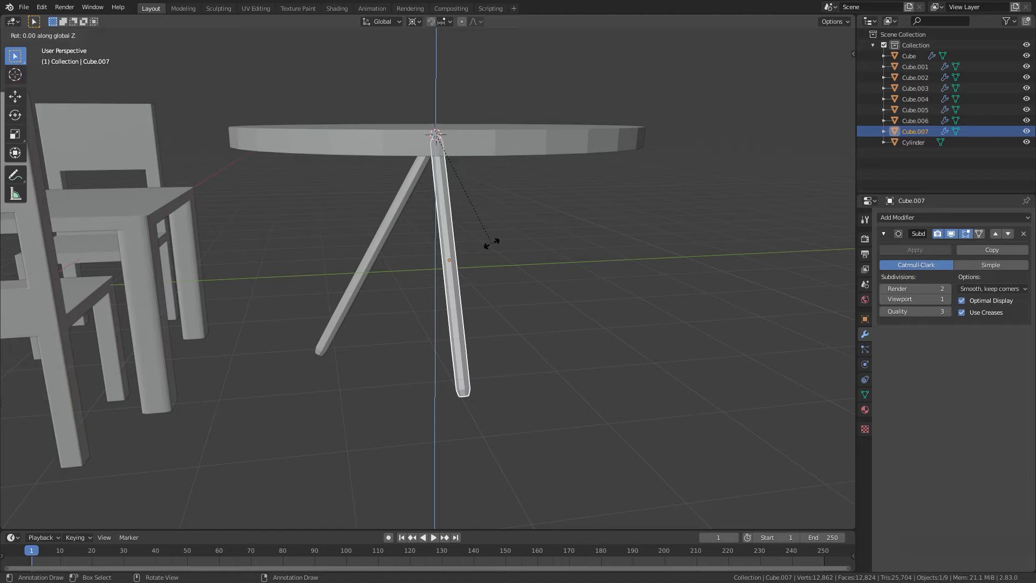
text(90)
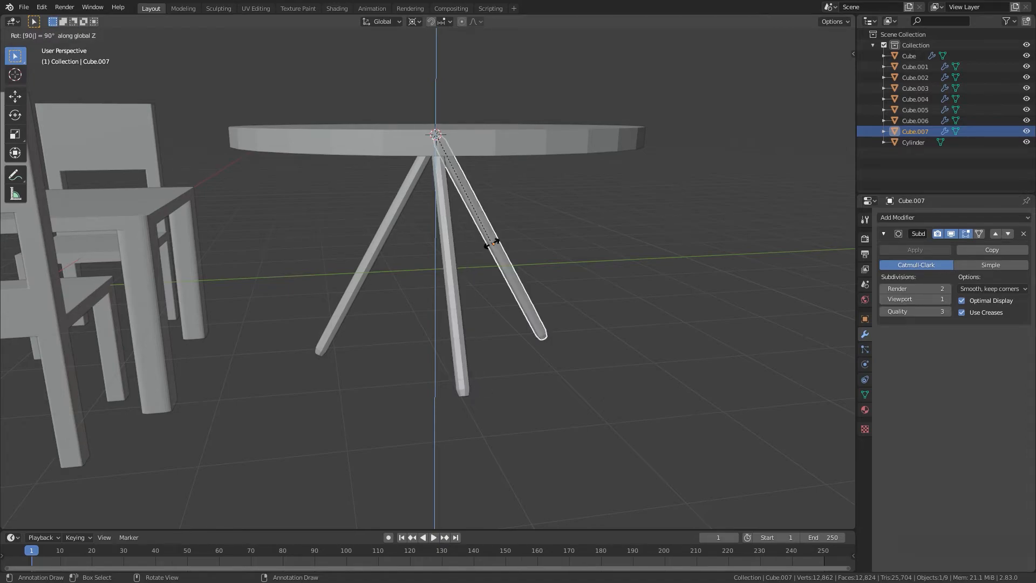
key(Return)
Repeat the last linked duplication and 90° rotation to add the fourth leg under the round tabletop, and clear the selection.
middle_drag(546, 312, 508, 294)
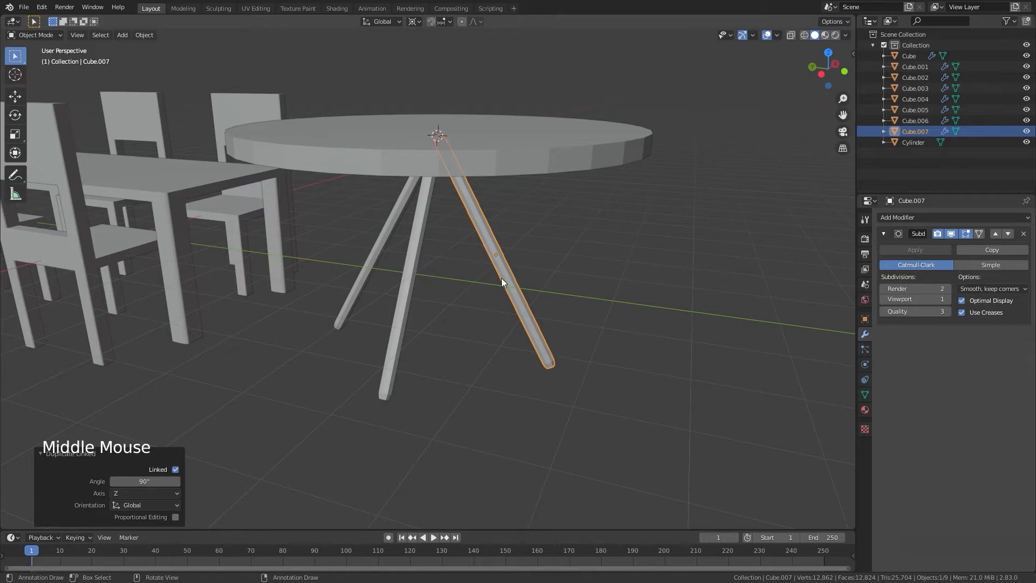
key(shift+r)
middle_drag(541, 283, 384, 323)
click(489, 325)
Add a mesh cylinder with 32 vertices, 1 m radius and 2 m depth between the pedestal table and the dining set.
scroll(488, 323, down, 5)
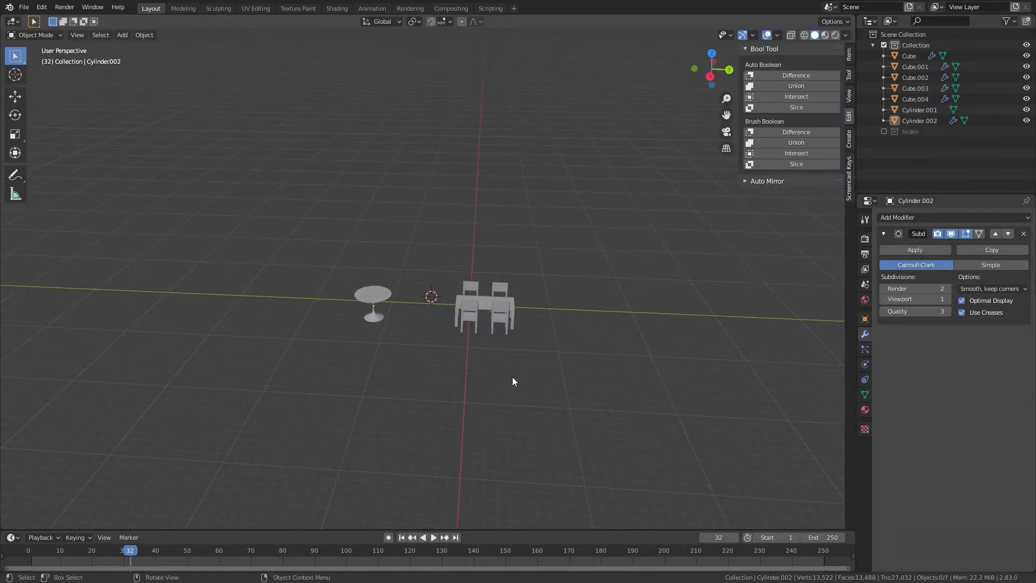
middle_drag(512, 381, 484, 242)
scroll(494, 380, up, 5)
key(shift+a)
mouse_move(458, 211)
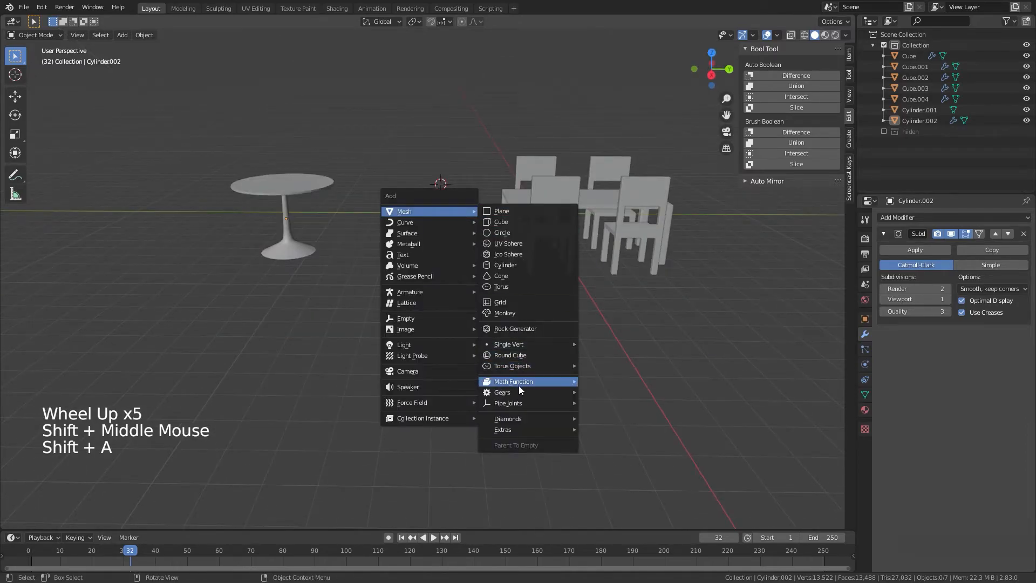
click(510, 270)
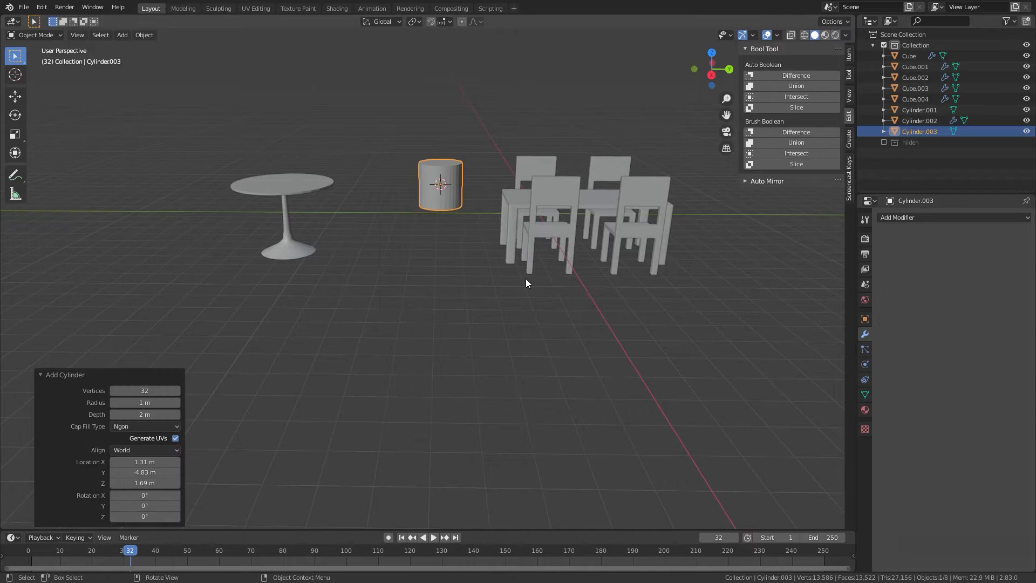
Flatten the new cylinder into a disc by scaling it to about 0.126 along the Z axis.
key(KP_1)
scroll(519, 283, up, 4)
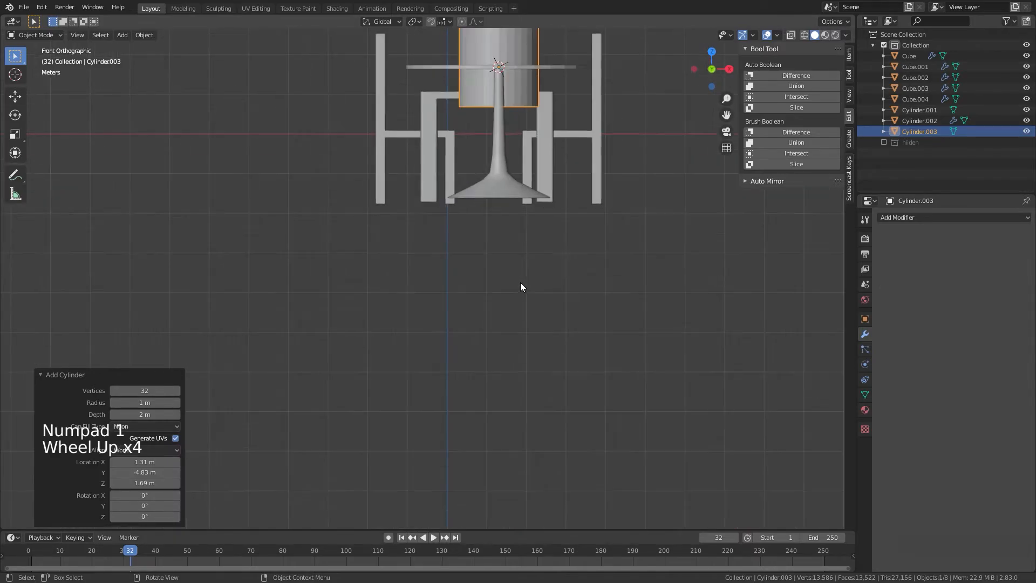
shift+middle_drag(520, 283, 469, 364)
key(s)
key(z)
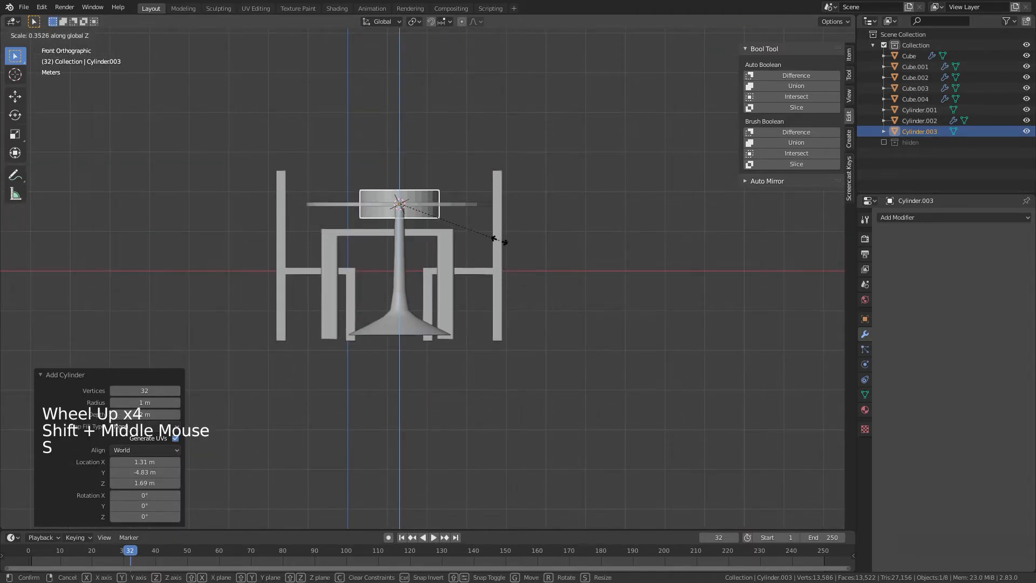
click(429, 223)
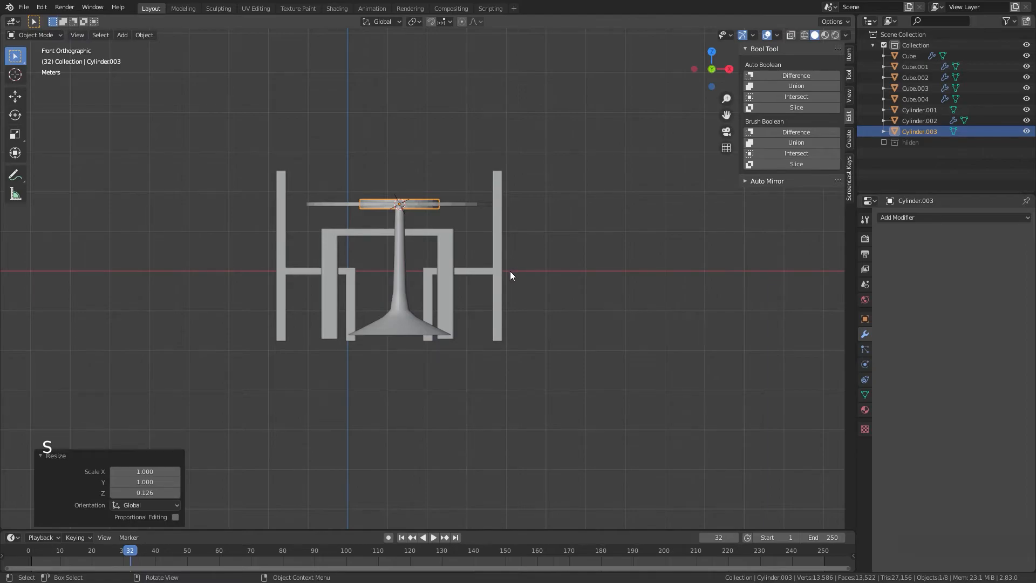
Move the disc about 0.9 m down and about 3.6 m along negative Y, placing it beside the pedestal table at seat height.
key(g)
key(z)
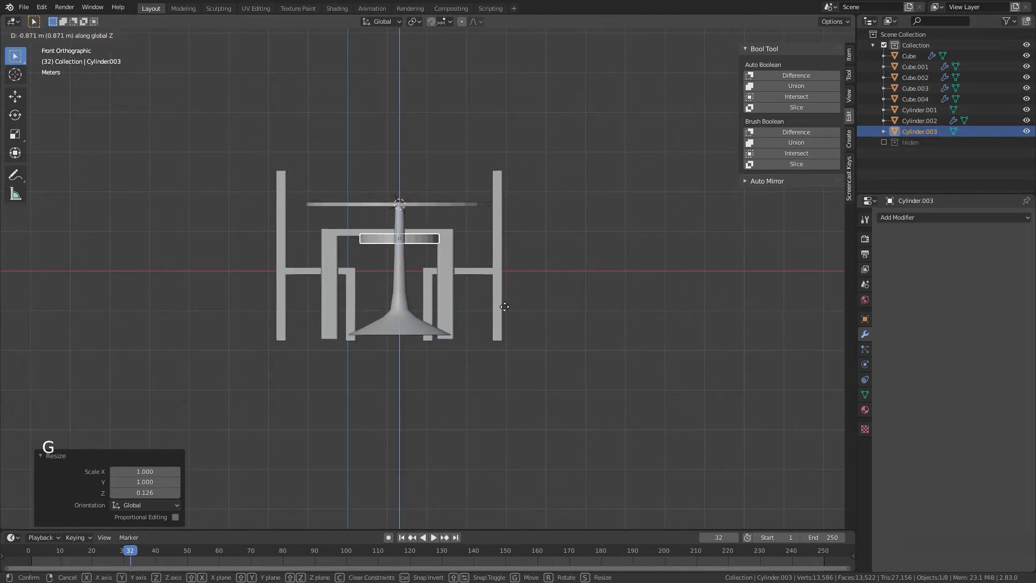
click(503, 307)
key(KP_3)
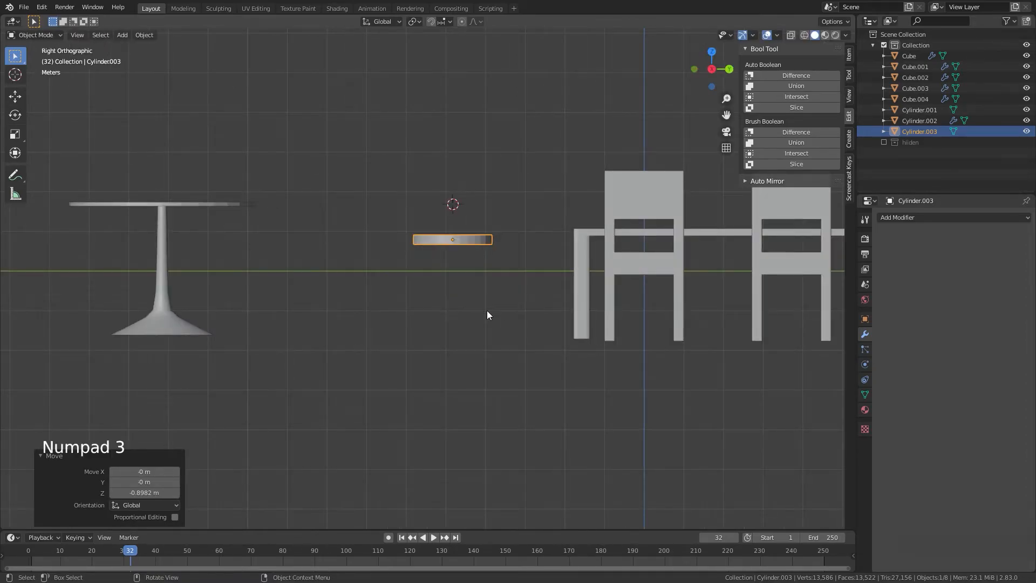
key(g)
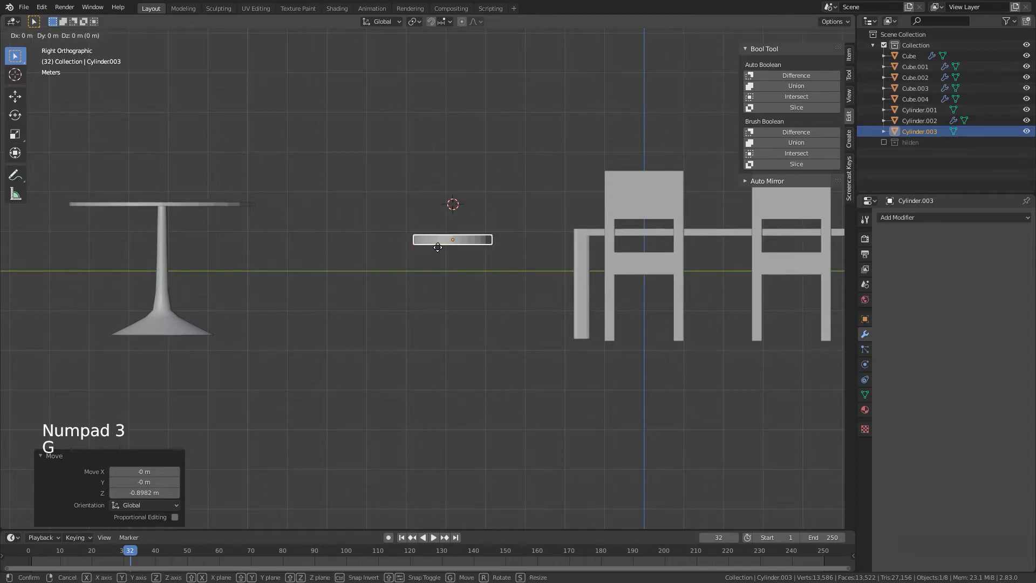
click(291, 247)
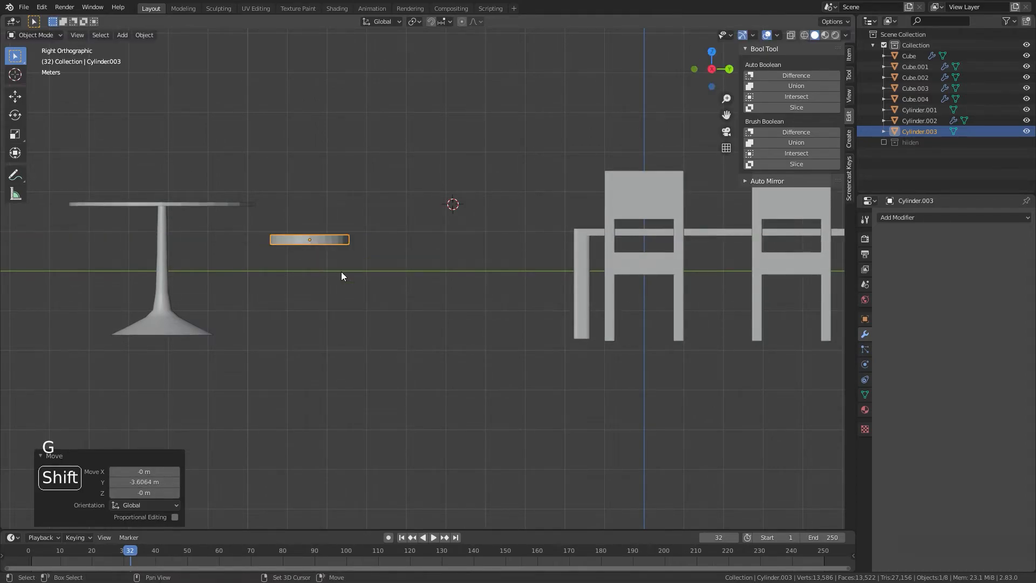
Thin the disc further by scaling it by about 0.627 along the Z axis.
shift+middle_drag(341, 271, 327, 244)
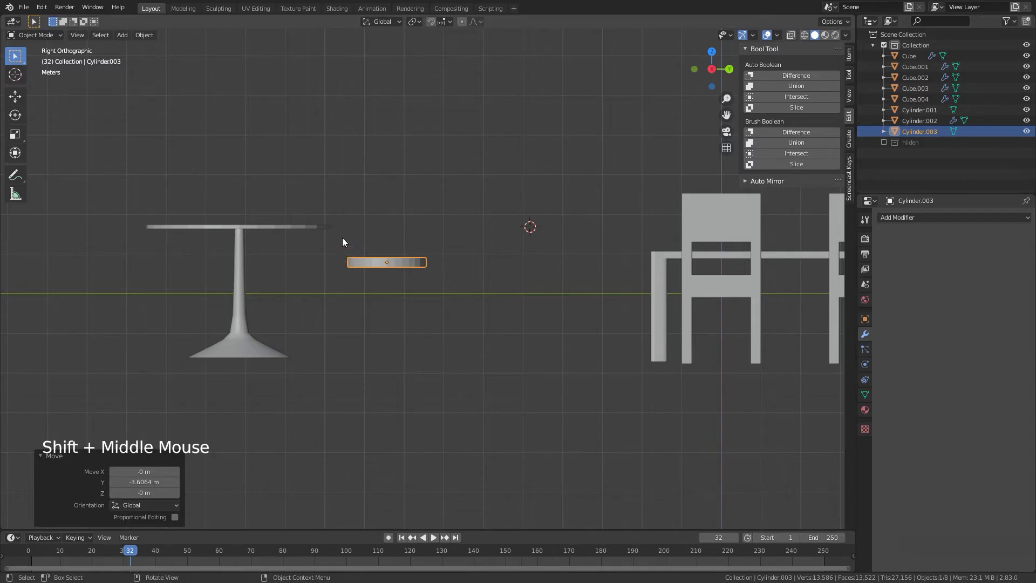
scroll(426, 316, up, 2)
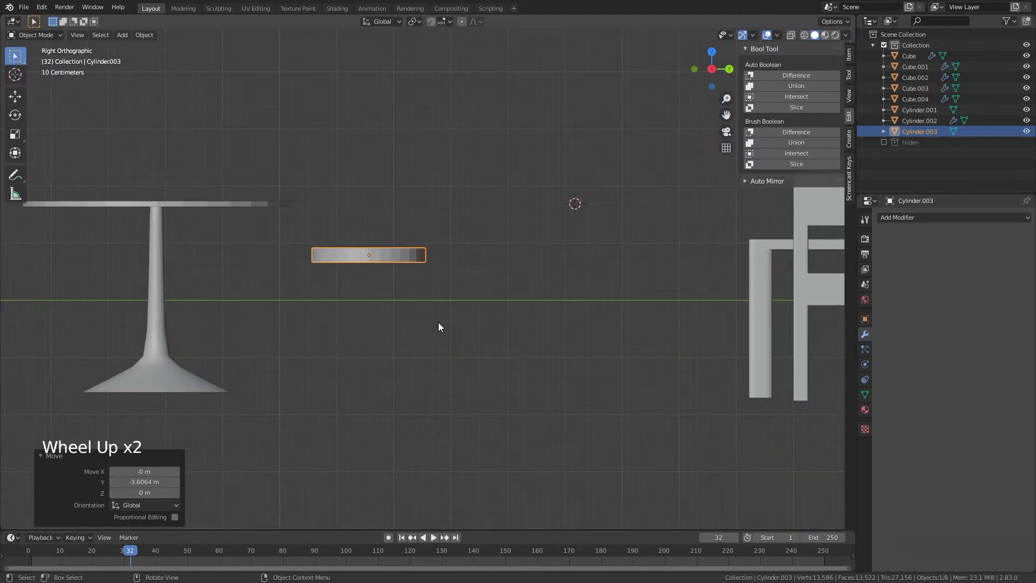
key(s)
key(z)
click(427, 300)
middle_drag(427, 300, 408, 362)
scroll(397, 273, up, 6)
shift+middle_drag(396, 272, 574, 373)
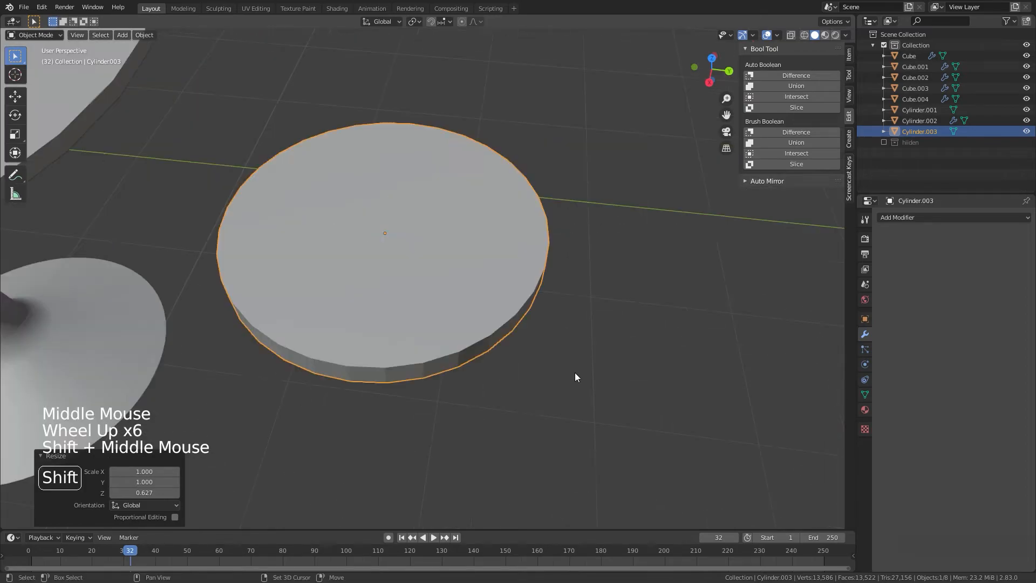
Add a Subdivision Surface modifier to the disc and compare its smoothed shape with the underlying mesh cage.
click(885, 217)
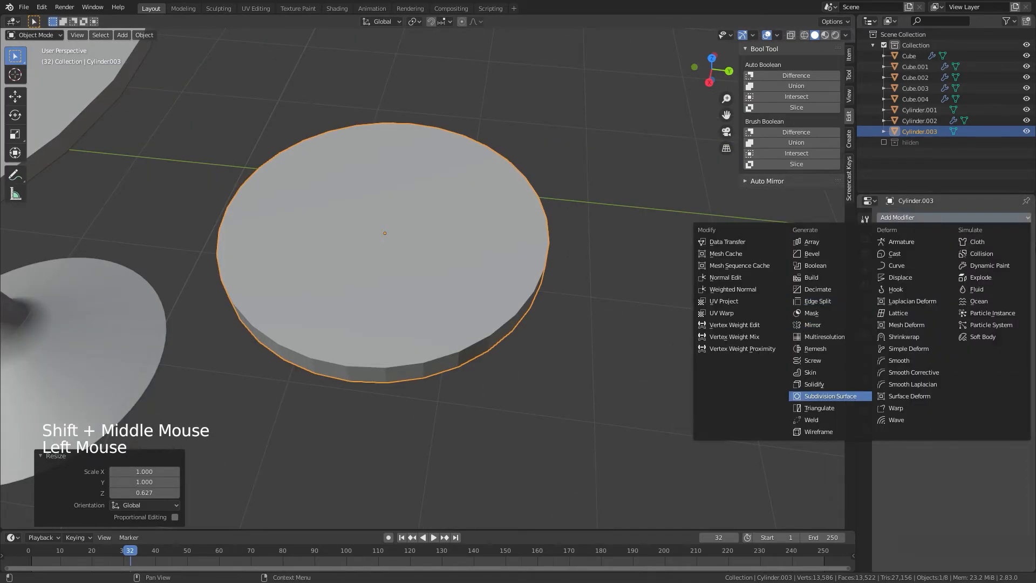
click(852, 397)
scroll(568, 337, up, 3)
scroll(569, 338, up, 1)
middle_drag(569, 338, 513, 324)
middle_drag(533, 360, 585, 351)
key(Tab)
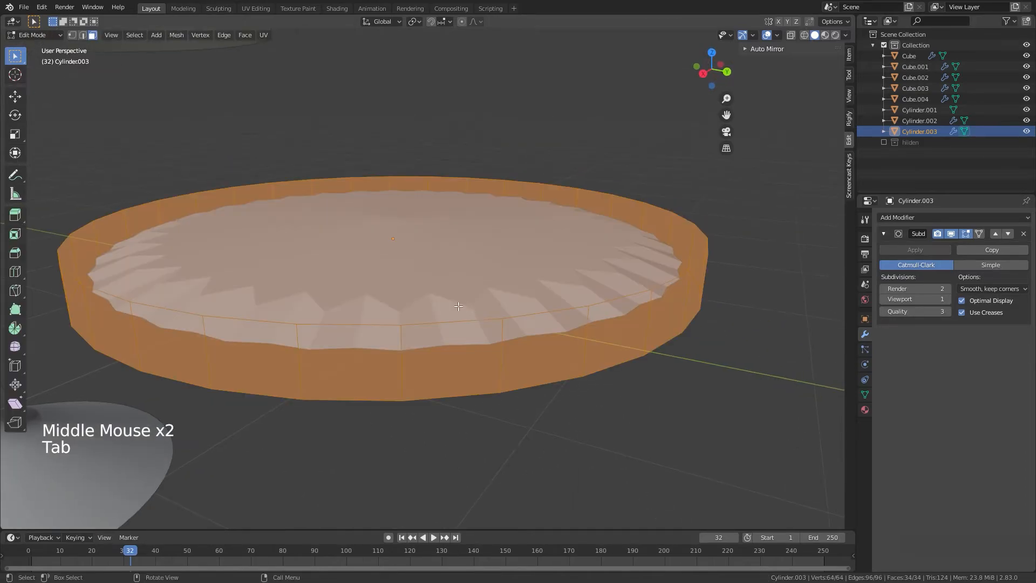
middle_drag(487, 376, 402, 333)
key(Tab)
scroll(431, 320, down, 2)
Cut two edge loops around the disc's side, sliding one fully to the upper rim and the other fully to the lower rim.
key(Tab)
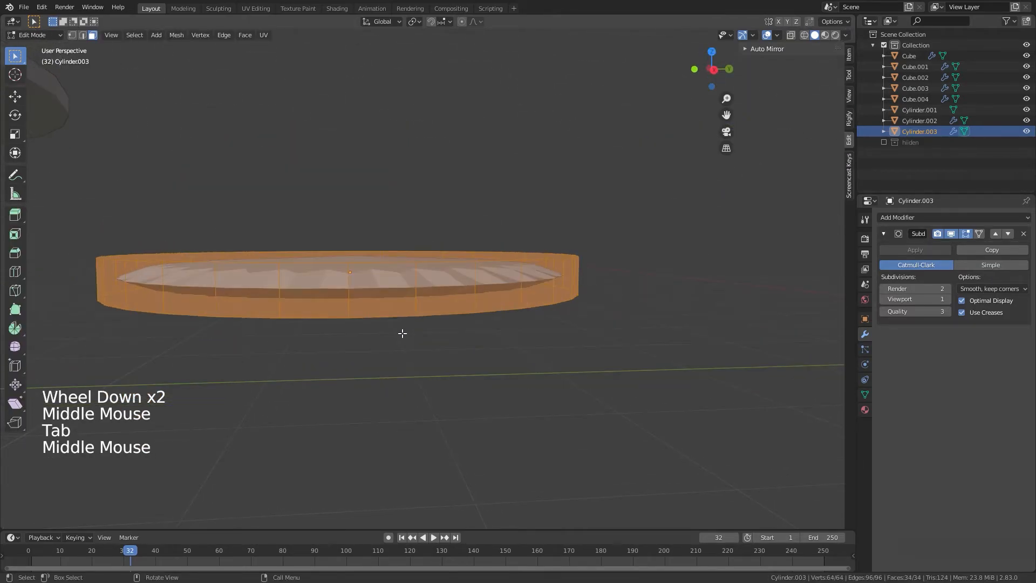
key(ctrl+r)
click(464, 283)
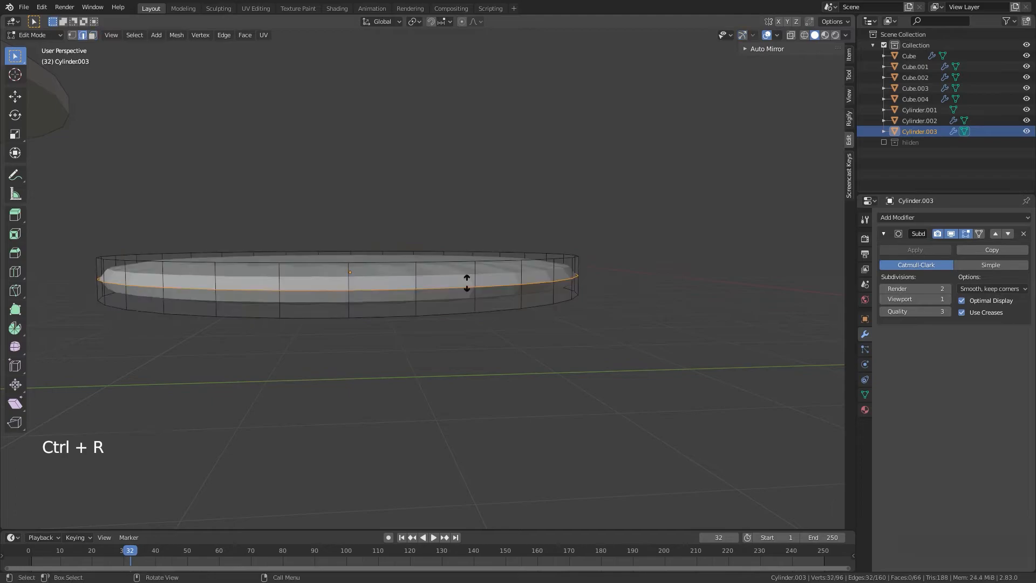
click(469, 257)
key(ctrl+r)
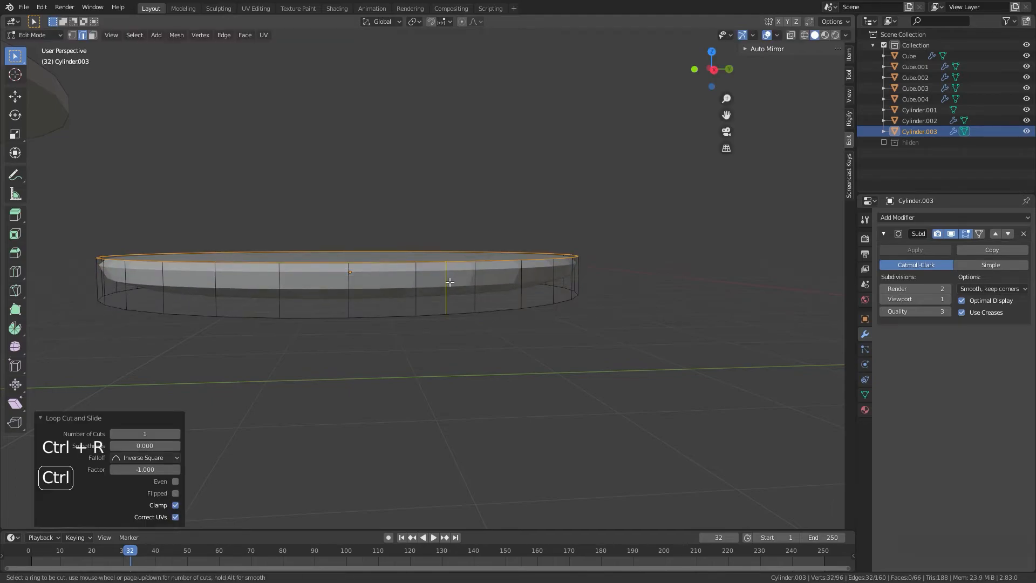
click(487, 278)
click(482, 321)
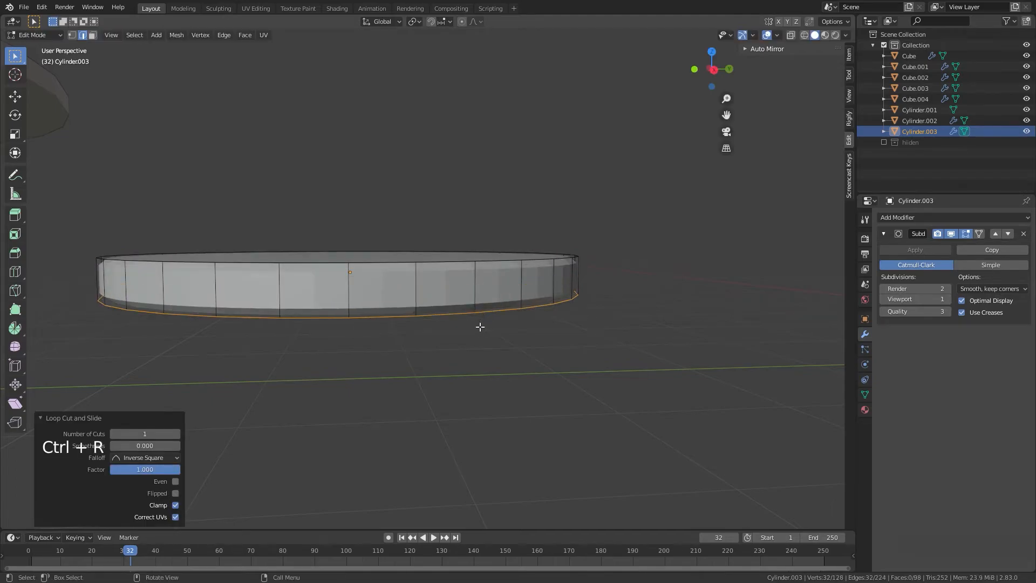
Cut two more edge loops around the disc's side, one near the lower rim at about 0.787 and one near the upper rim.
key(Tab)
key(Tab)
key(ctrl+r)
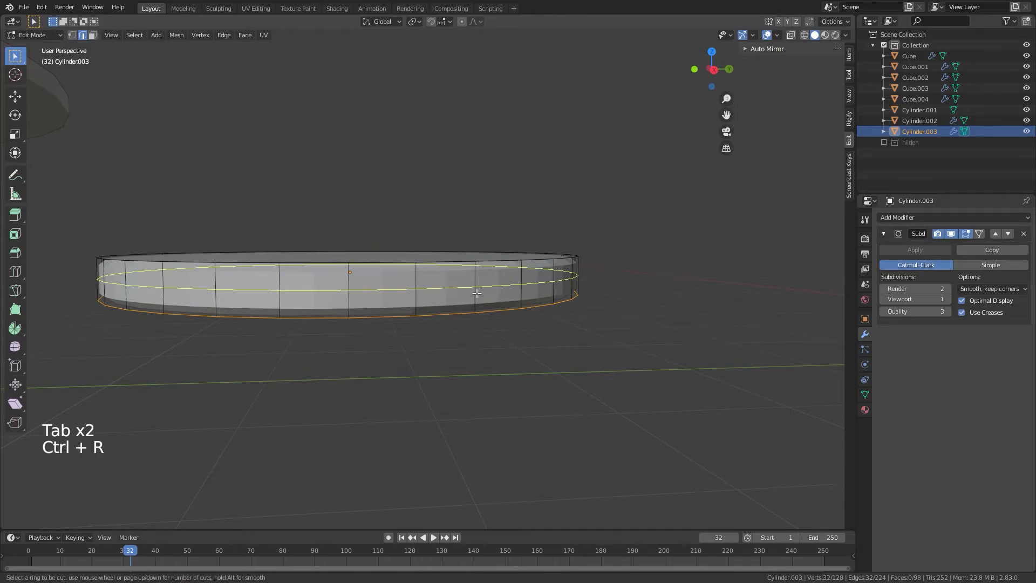
click(476, 294)
click(476, 312)
key(ctrl+r)
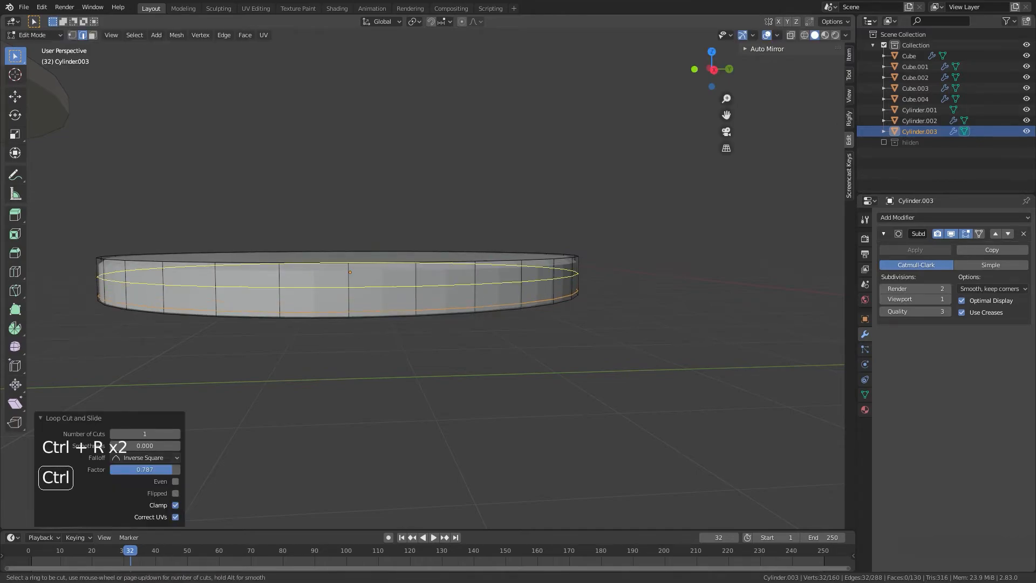
click(480, 285)
click(493, 265)
key(Tab)
Apply Shade Smooth to the disc.
mouse_move(496, 293)
middle_down()
mouse_move(485, 344)
mouse_move(452, 335)
mouse_move(445, 352)
mouse_move(380, 359)
mouse_move(403, 349)
middle_up()
scroll(484, 344, down, 6)
scroll(445, 351, up, 5)
right_click(385, 351)
click(383, 352)
Enable Auto Smooth in the disc's normals settings and set its angle to 69.9°.
scroll(399, 356, up, 1)
scroll(432, 373, up, 3)
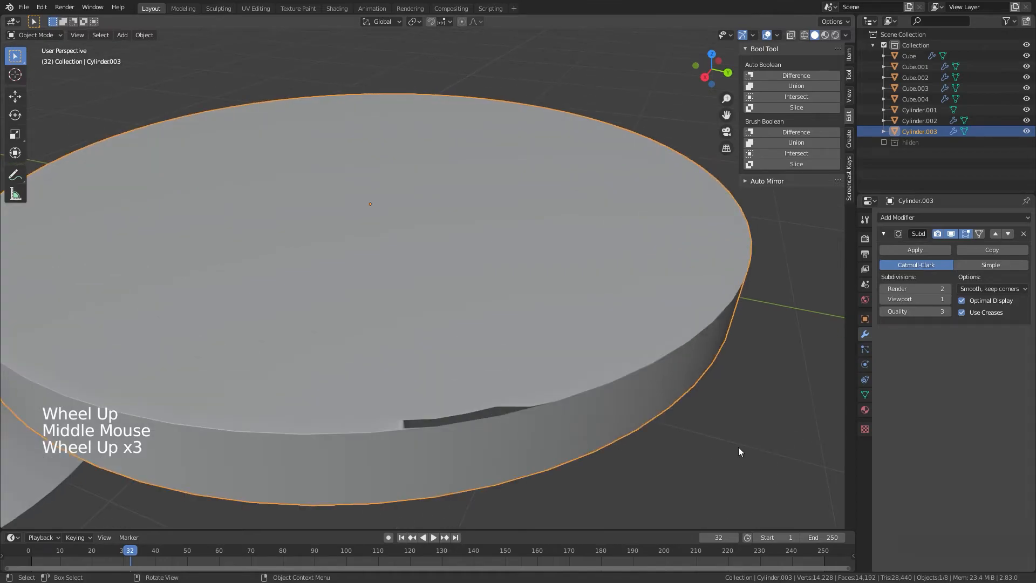
click(857, 393)
click(865, 395)
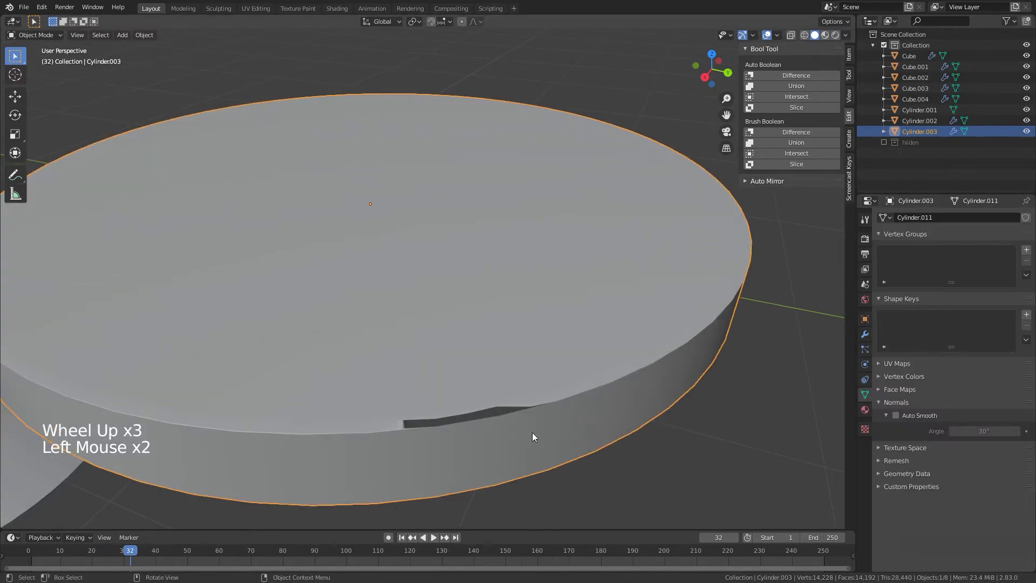
click(895, 415)
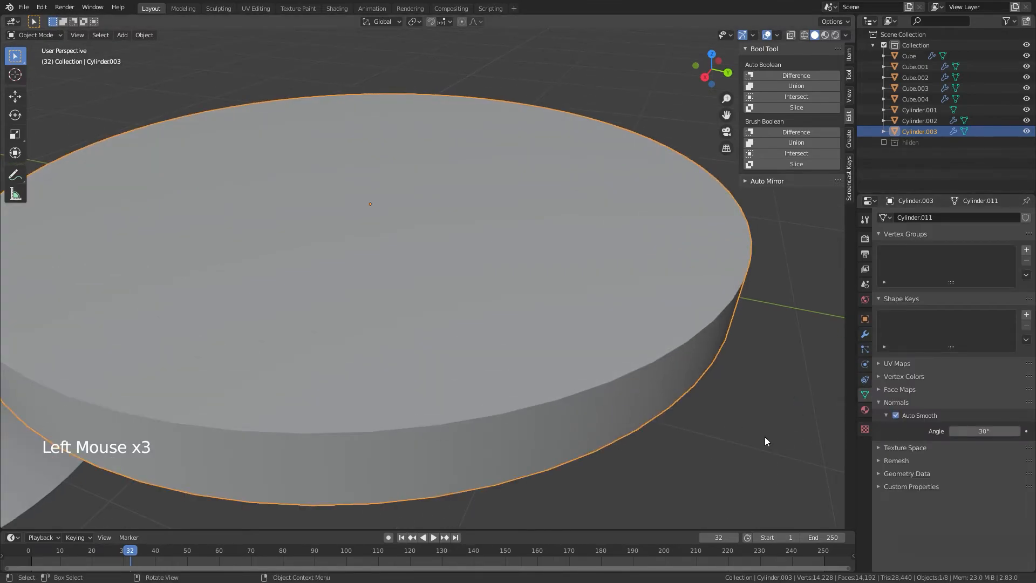
mouse_move(984, 431)
mouse_down()
mouse_move(1009, 430)
mouse_move(976, 434)
mouse_up()
Hide the viewport sidebar and inspect the smoothed disc from several sides.
middle_drag(675, 438, 574, 449)
scroll(516, 437, down, 6)
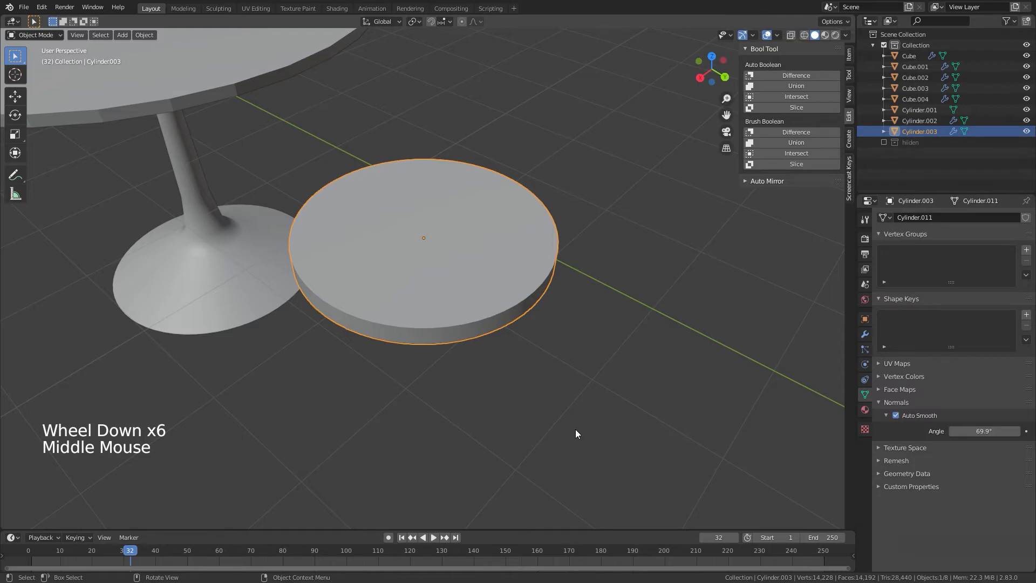
key(n)
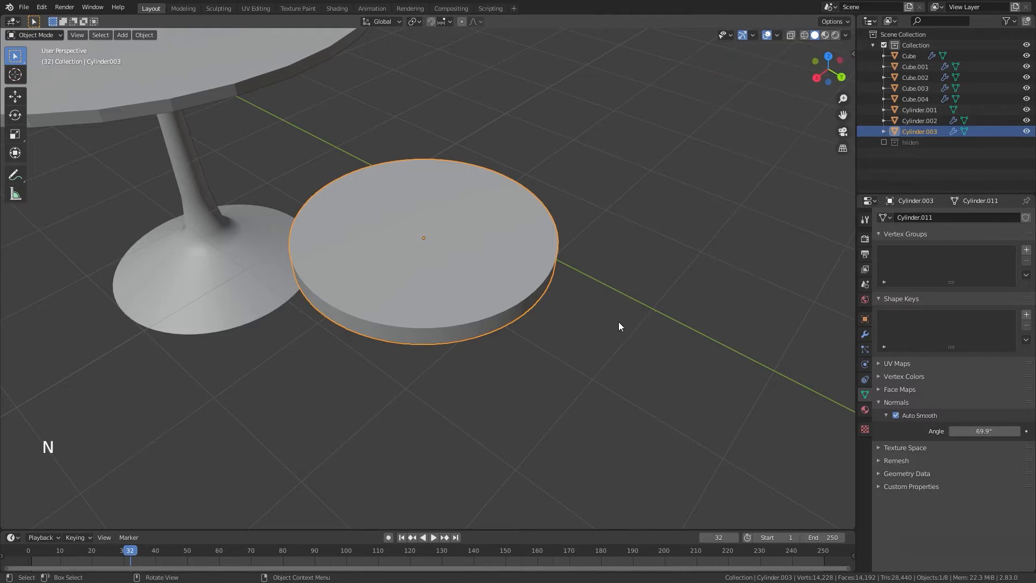
middle_drag(619, 321, 410, 311)
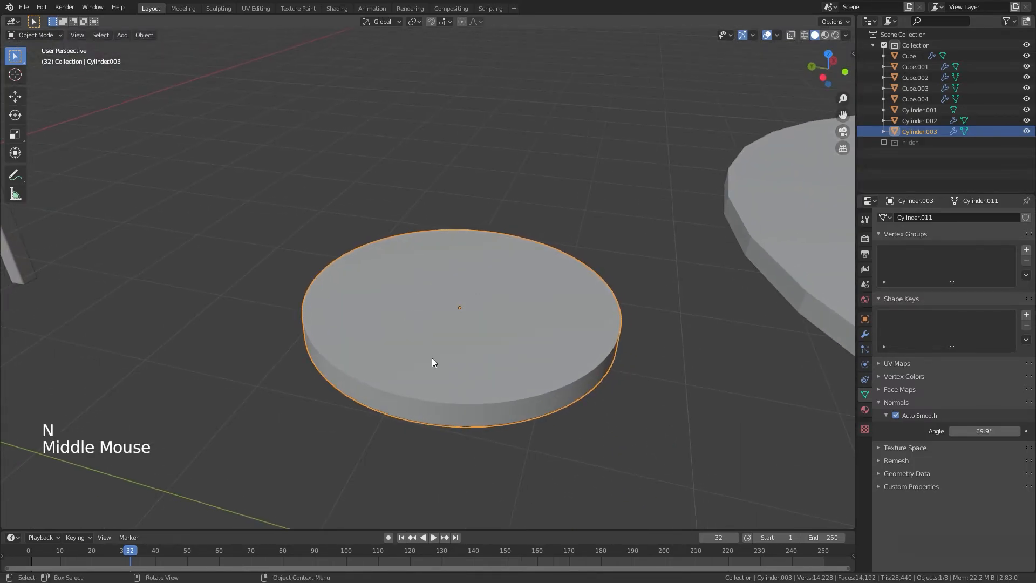
scroll(505, 337, down, 3)
middle_drag(510, 345, 625, 316)
Add a second mesh cylinder with 32 vertices, 1 m radius and 2 m depth at the 3D cursor, working in the right orthographic view.
key(KP_1)
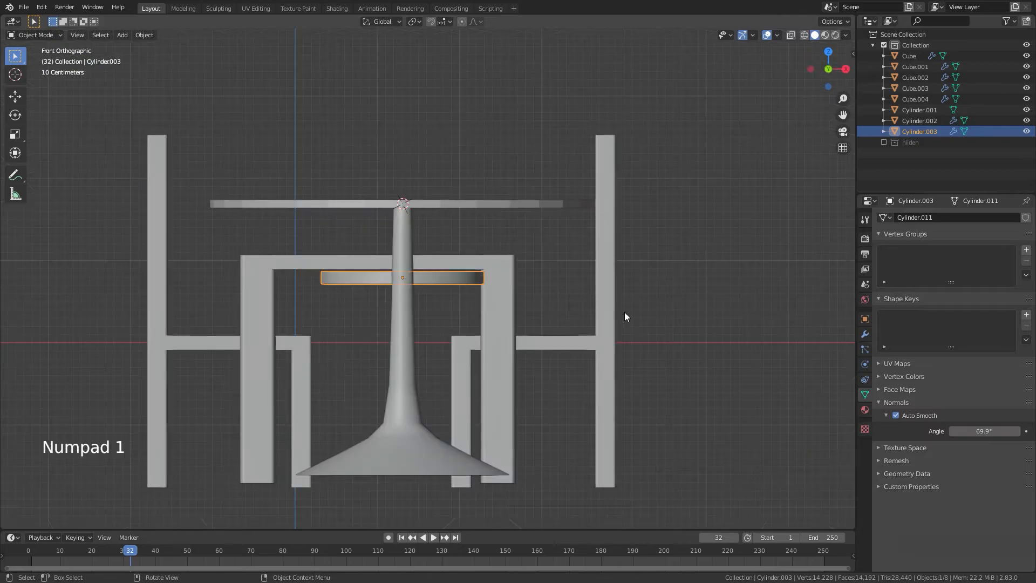
key(KP_3)
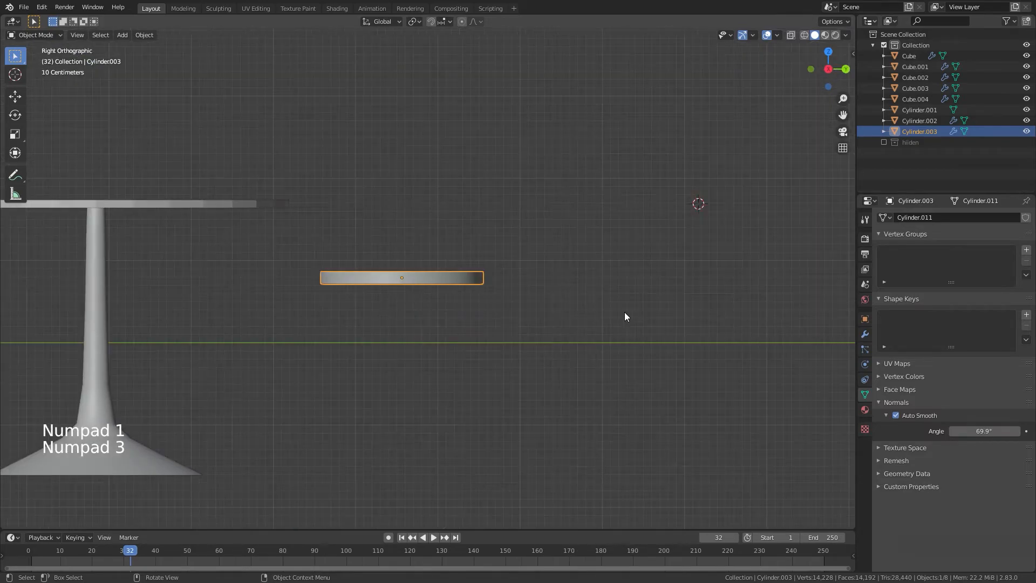
click(584, 333)
key(shift+a)
mouse_move(584, 329)
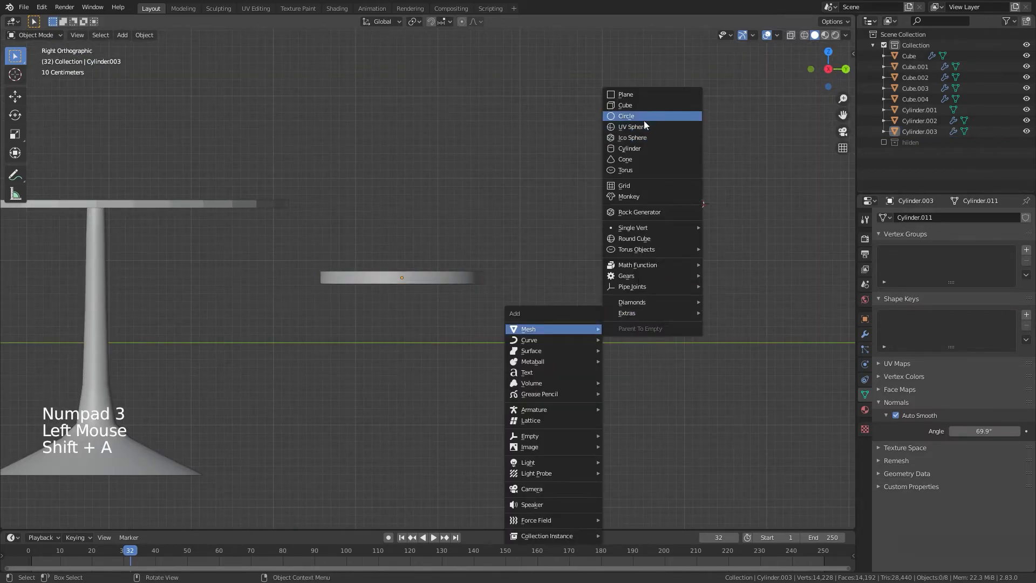
click(426, 277)
key(shift+a)
mouse_move(430, 337)
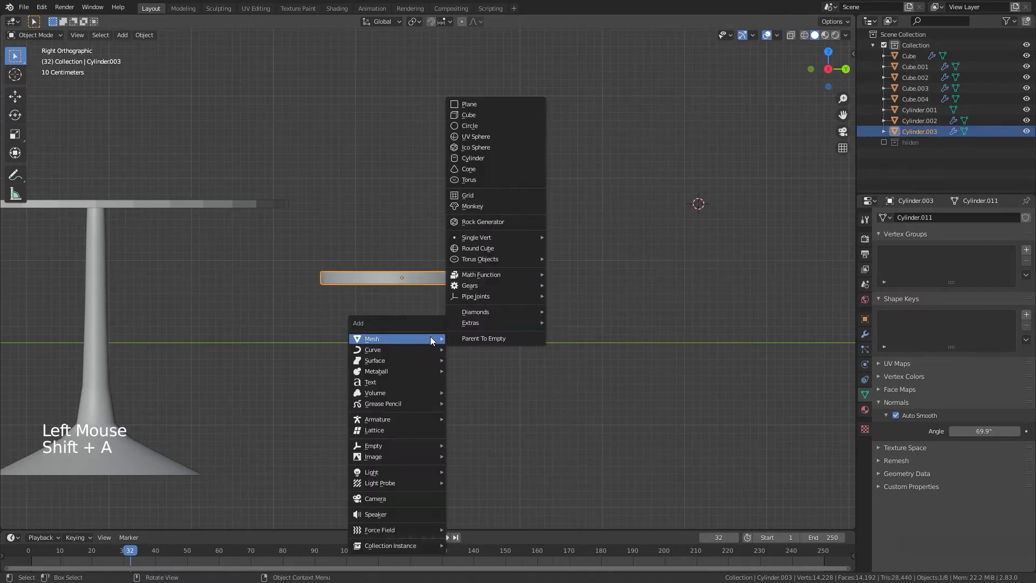
click(488, 158)
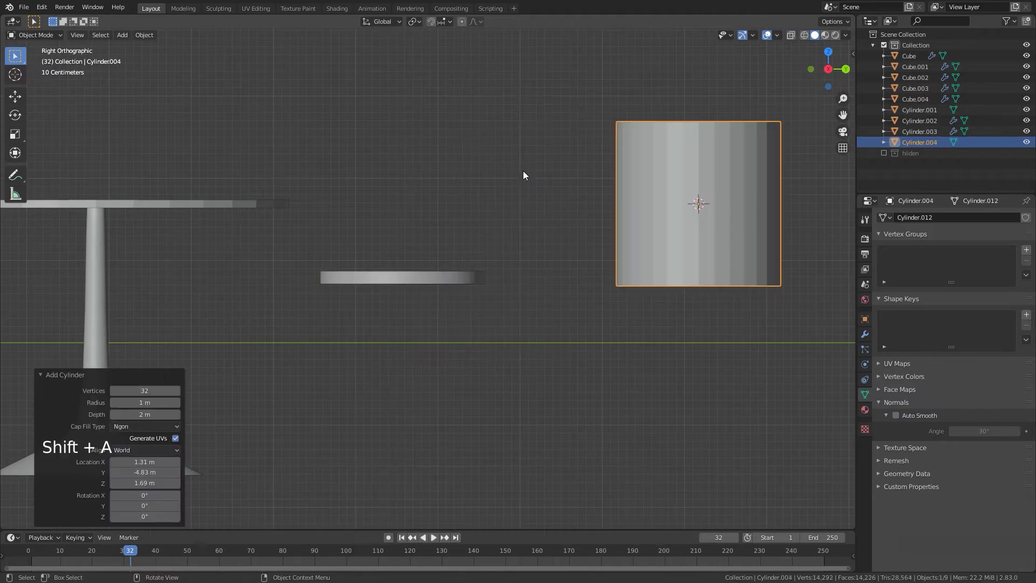
Move the new cylinder about 3.85 m along negative Y to sit above the disc, and scale it down uniformly to leg thickness.
key(g)
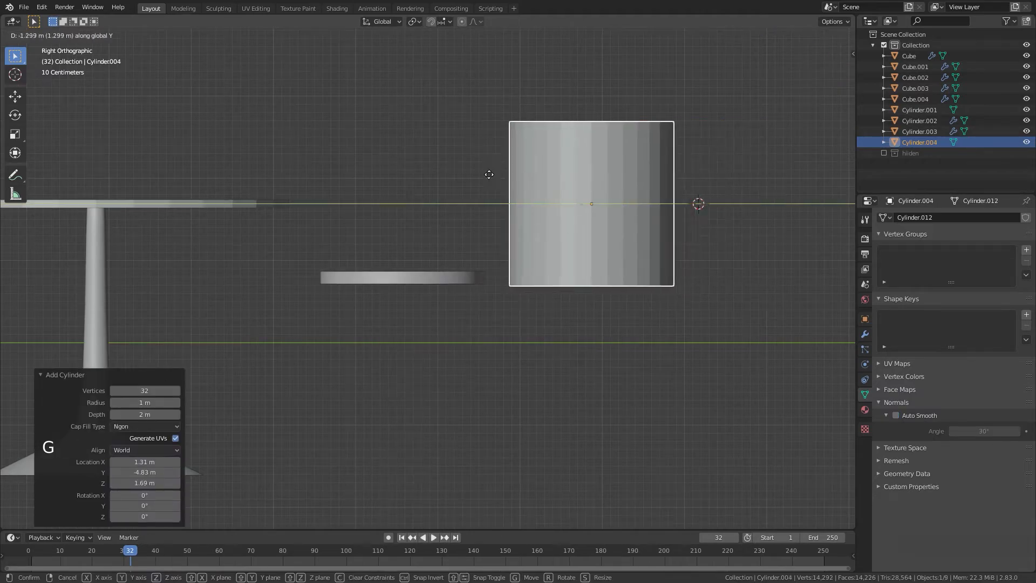
click(389, 162)
key(s)
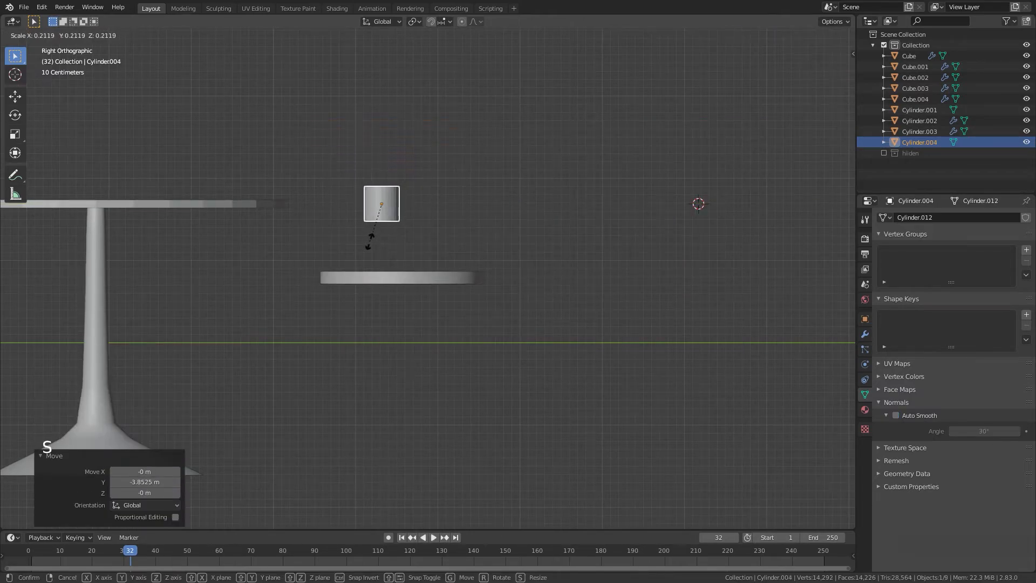
click(390, 211)
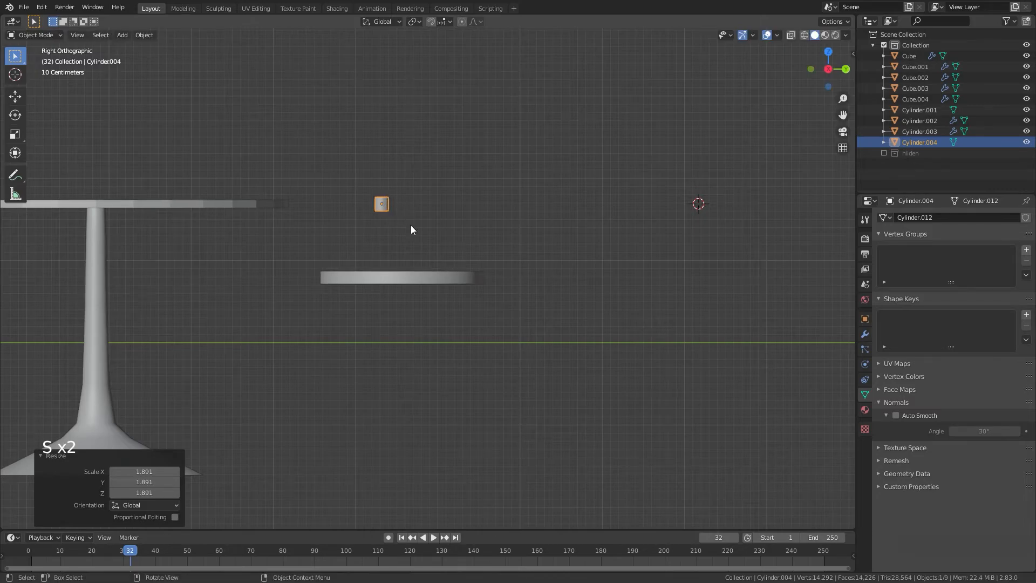
Stretch the small cylinder along Z by a factor of about 2.2 and check its placement from the top view.
key(s)
key(z)
click(427, 272)
middle_drag(449, 341, 499, 391)
key(KP_7)
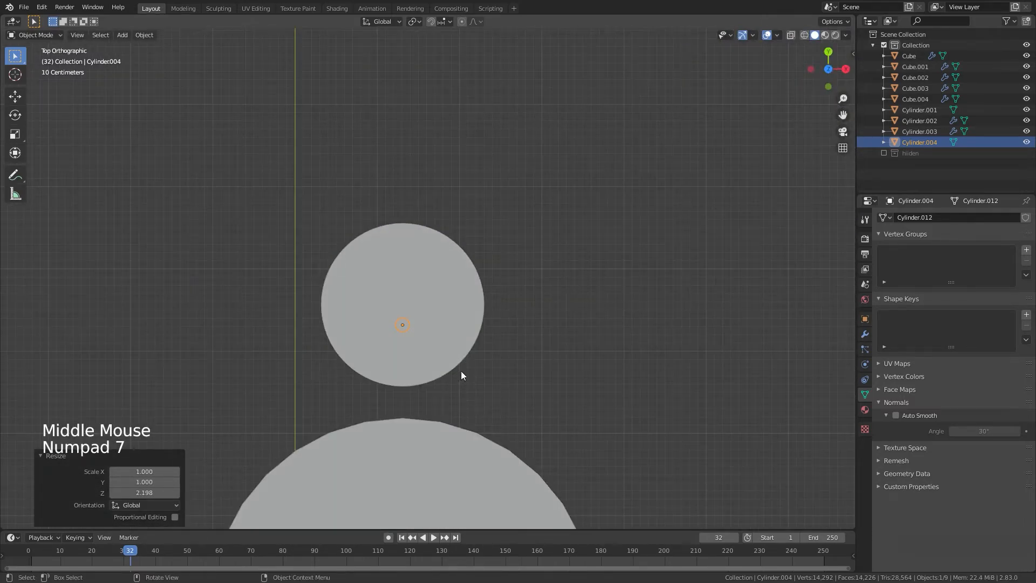
Select the seat disc and snap the 3D cursor to its origin.
click(426, 330)
scroll(434, 327, up, 3)
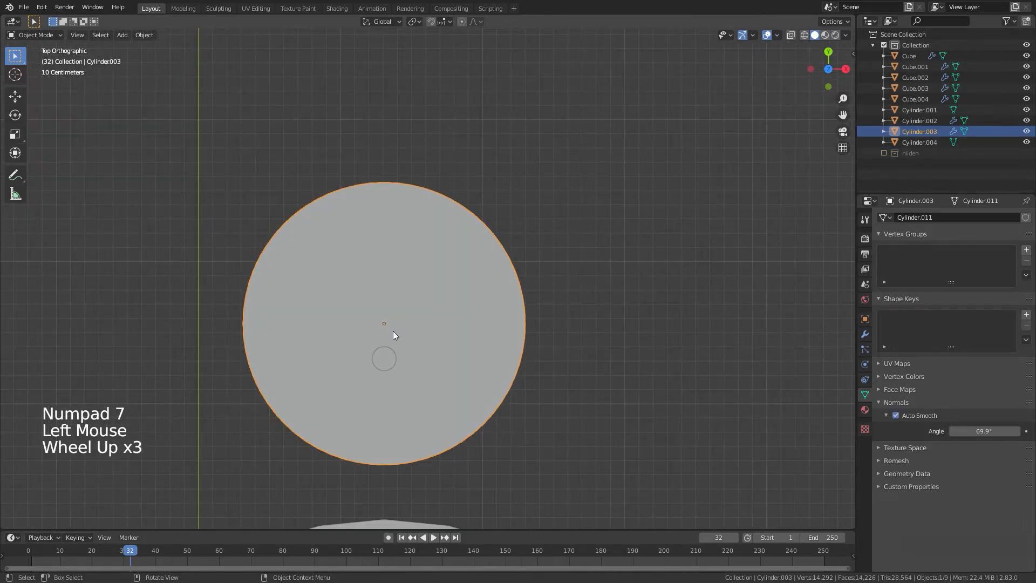
middle_drag(405, 376, 322, 286)
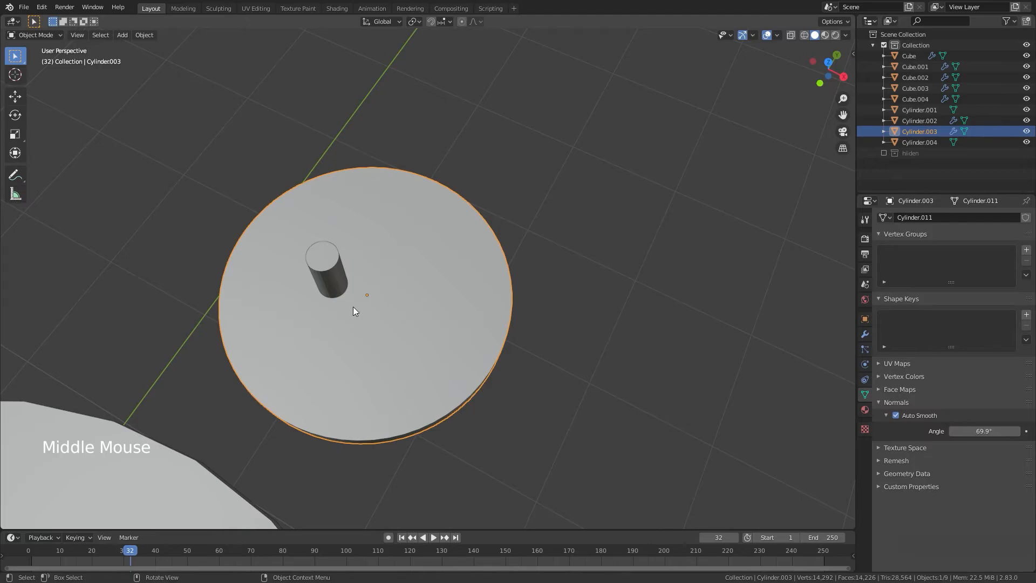
click(416, 321)
middle_drag(416, 322, 376, 296)
key(shift)
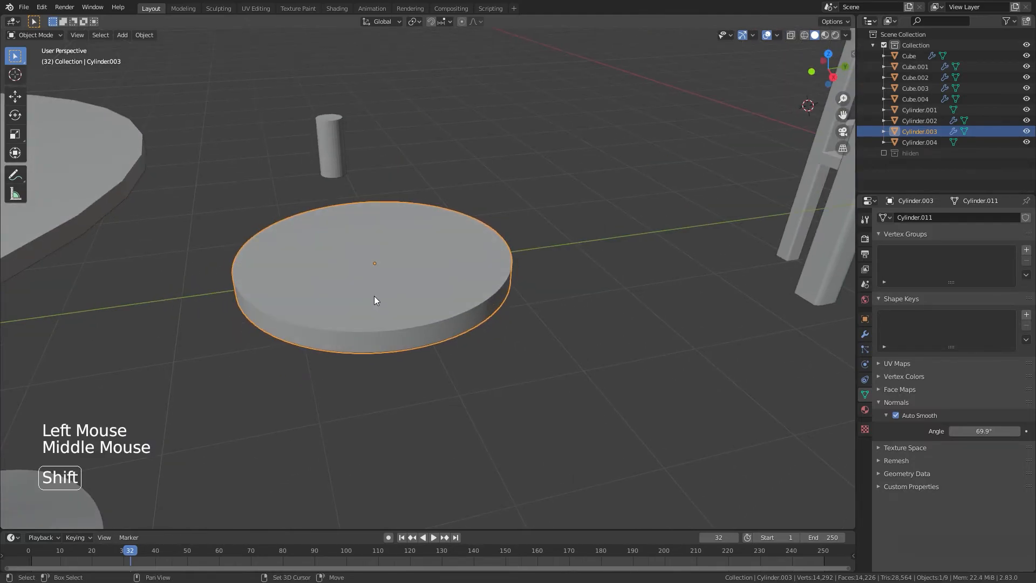
key(shift+s)
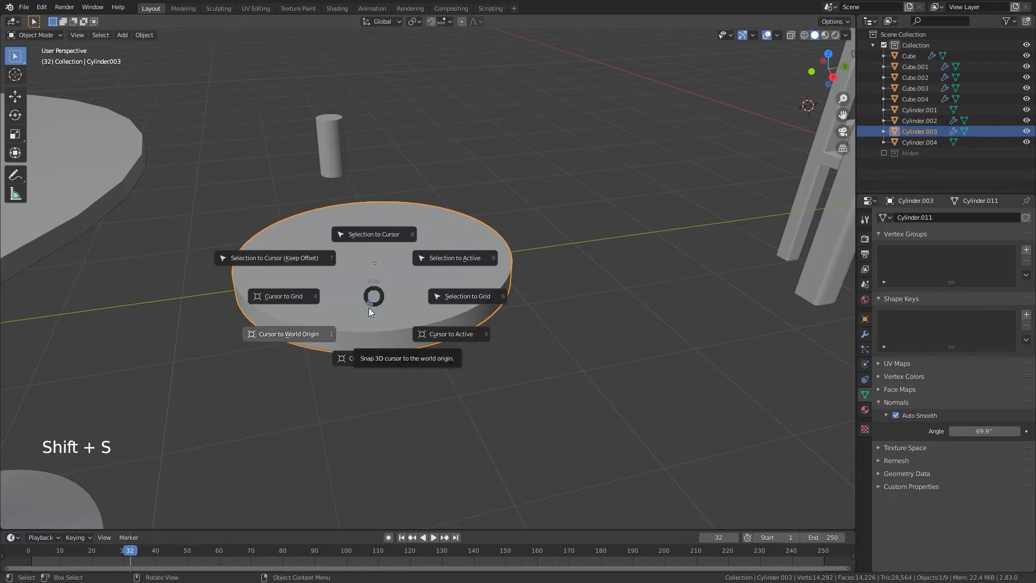
click(371, 359)
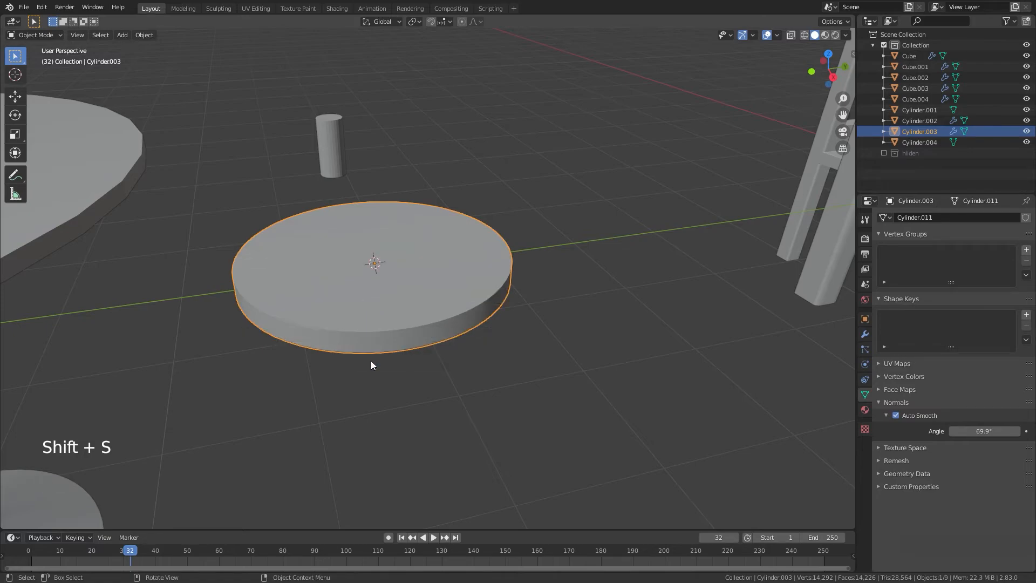
Snap the small cylinder to the 3D cursor at the disc's centre and inspect how it passes through the disc.
click(327, 141)
key(shift+s)
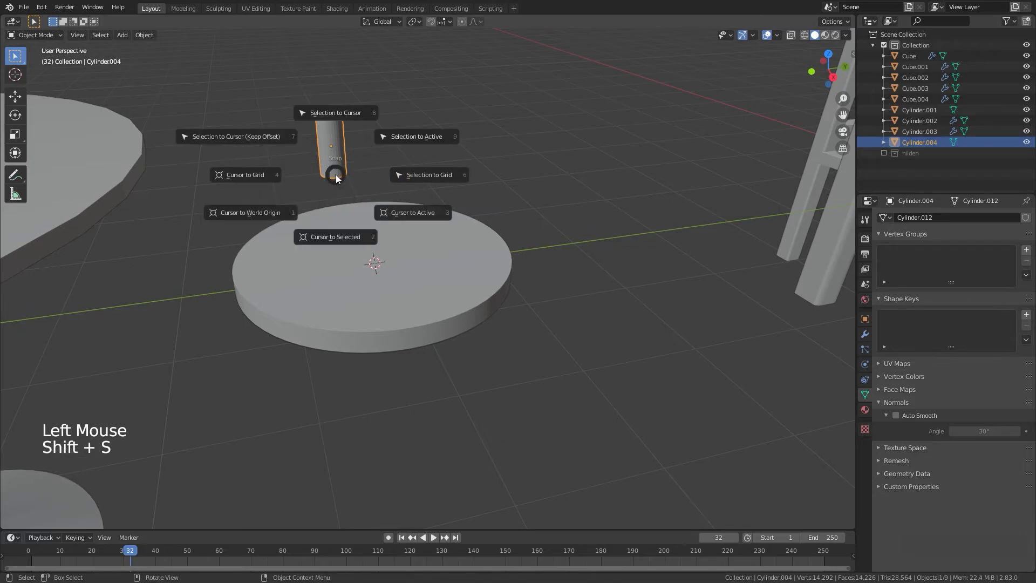
click(334, 110)
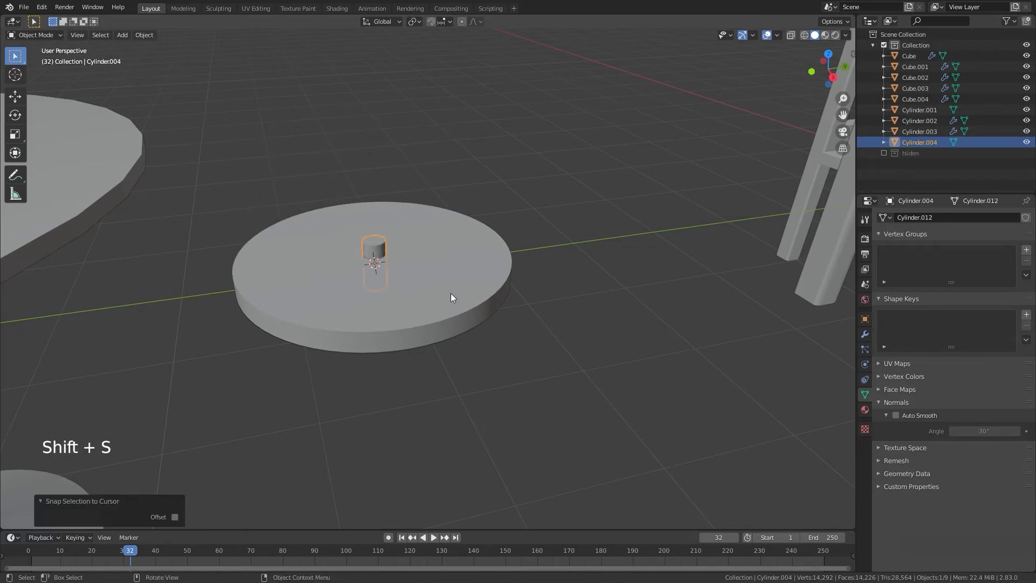
middle_drag(451, 293, 371, 342)
key(KP_7)
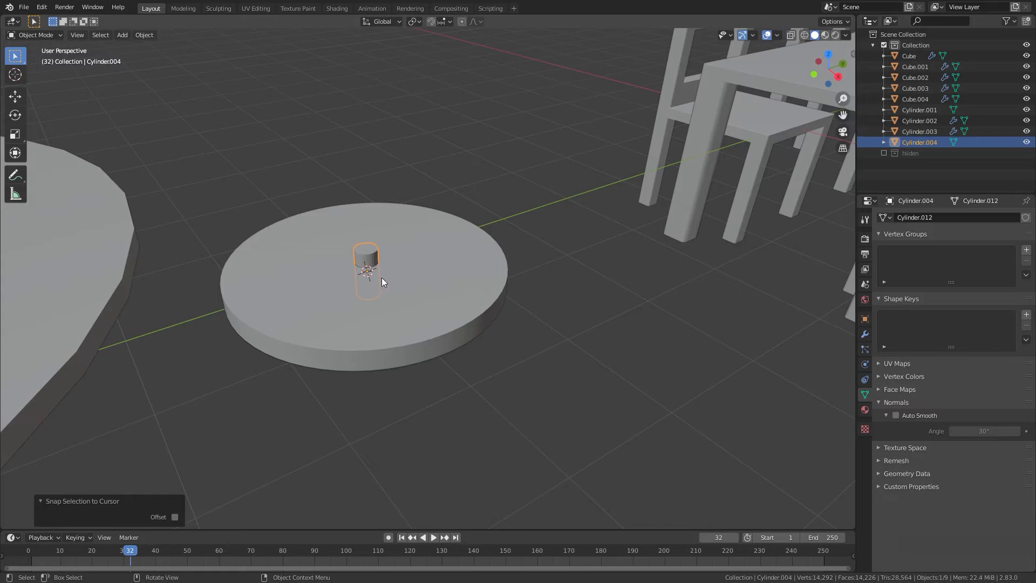
shift+scroll(419, 306, up, 1)
mouse_move(420, 307)
shift+middle_down()
mouse_move(479, 324)
mouse_move(478, 364)
mouse_move(412, 301)
shift+middle_up()
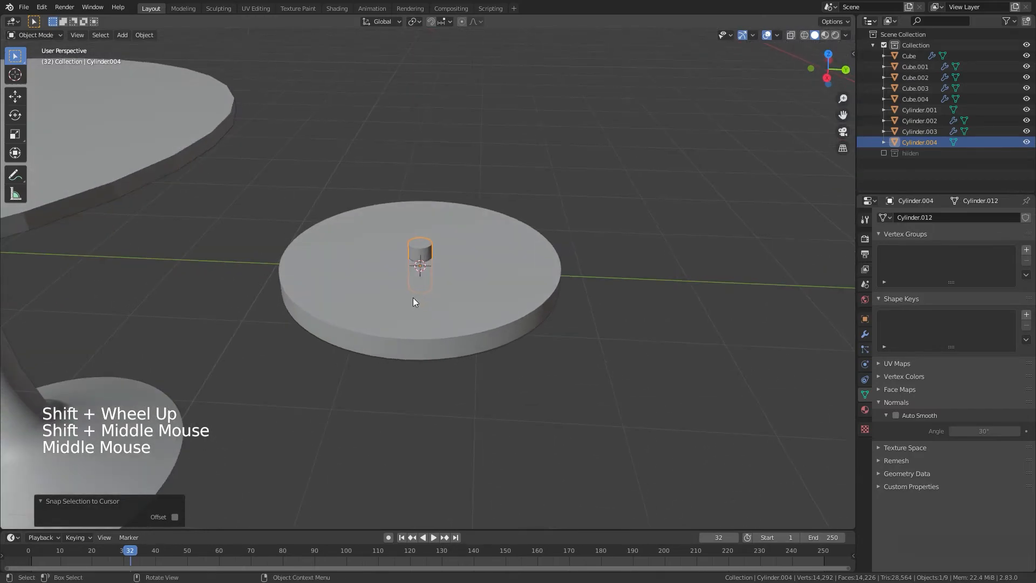
scroll(440, 287, up, 2)
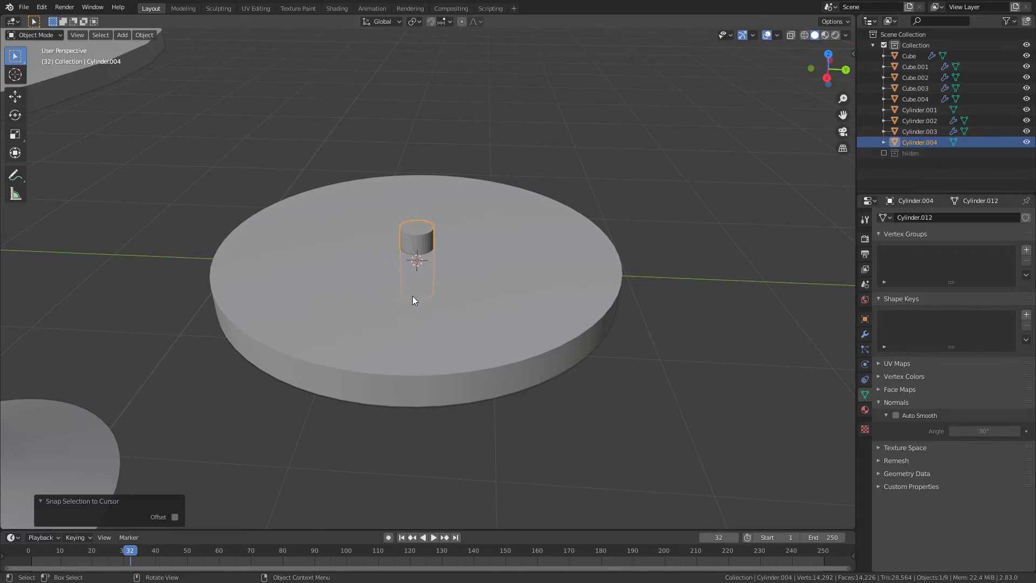
Search the add-on preferences for "bool" to check that Bool Tool is enabled, and show the Bool Tool options in the viewport sidebar.
click(37, 8)
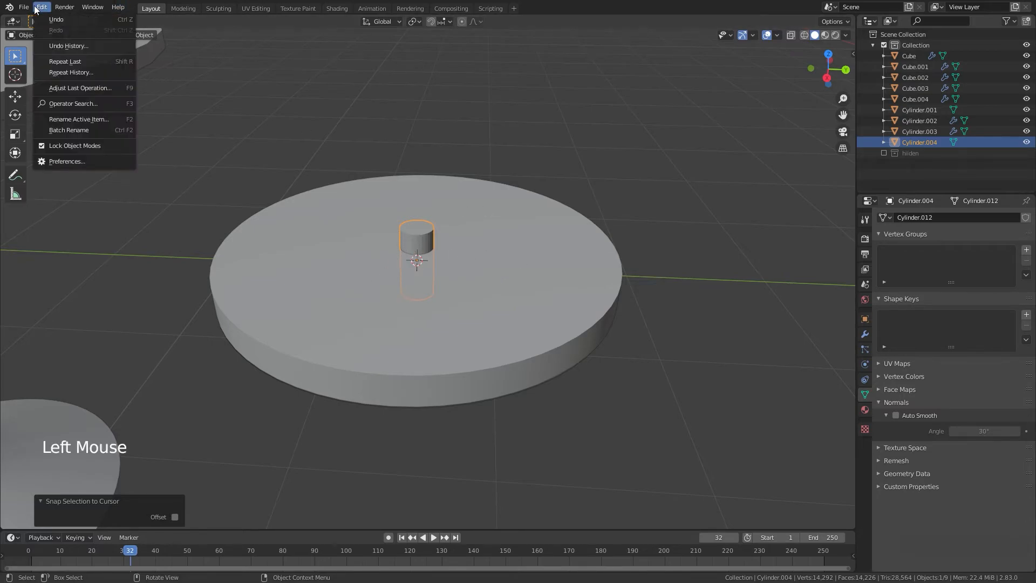
click(78, 162)
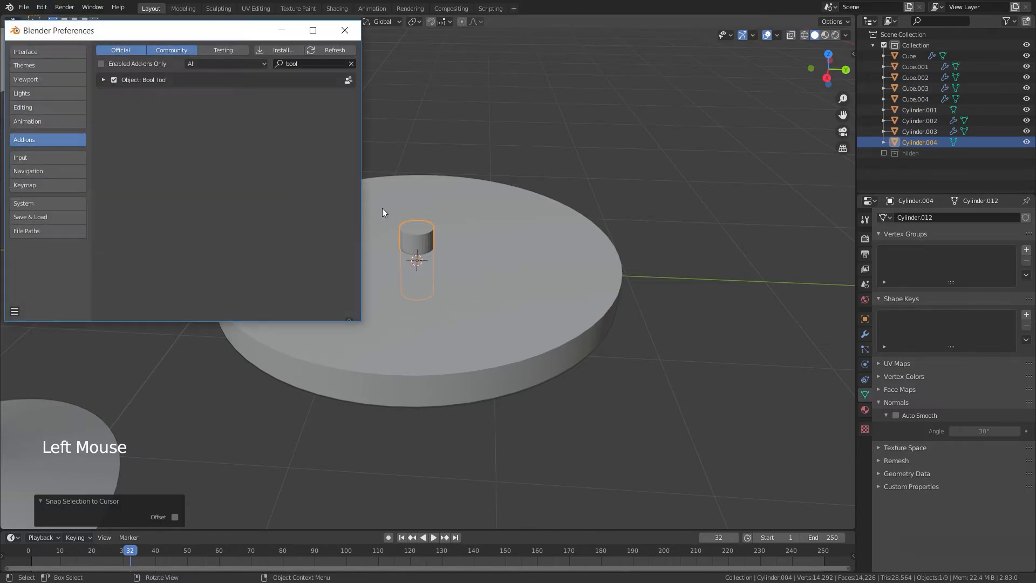
click(319, 64)
key(BackSpace)
text(boo)
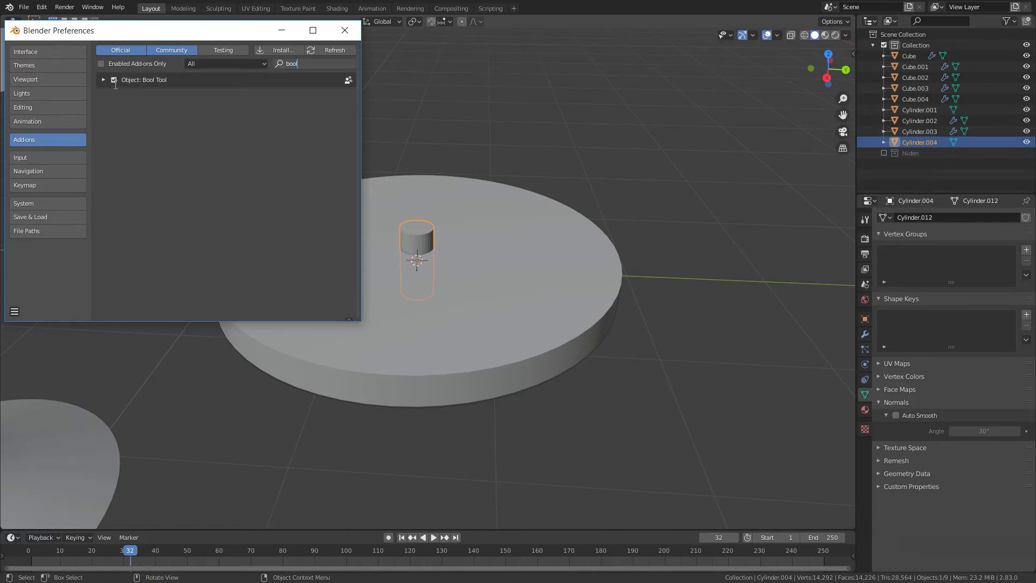
click(344, 31)
click(853, 54)
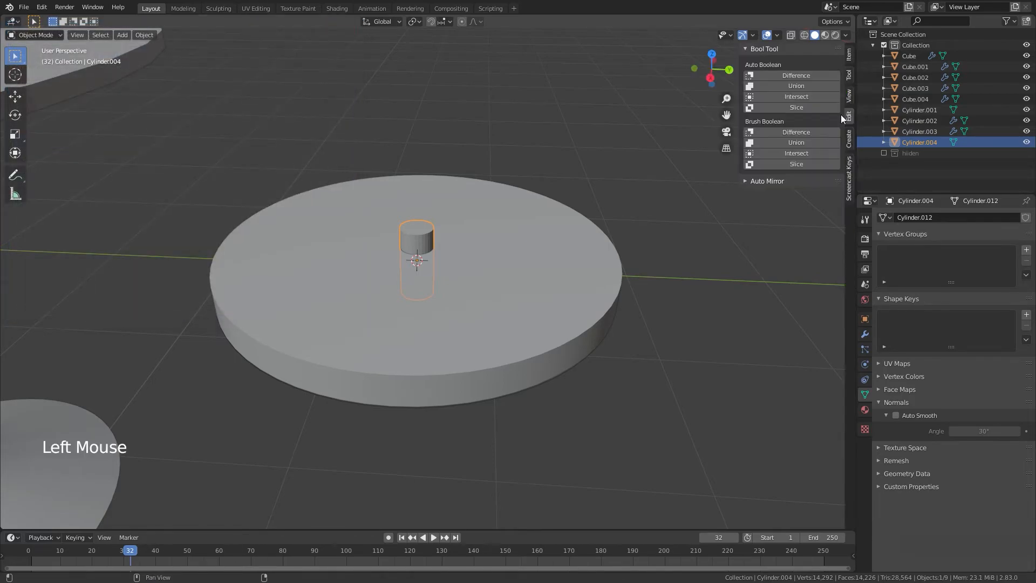
Try subtracting the small cylinder from the disc with Auto Boolean Difference, keeping the disc active, and undo it.
middle_drag(455, 315, 495, 368)
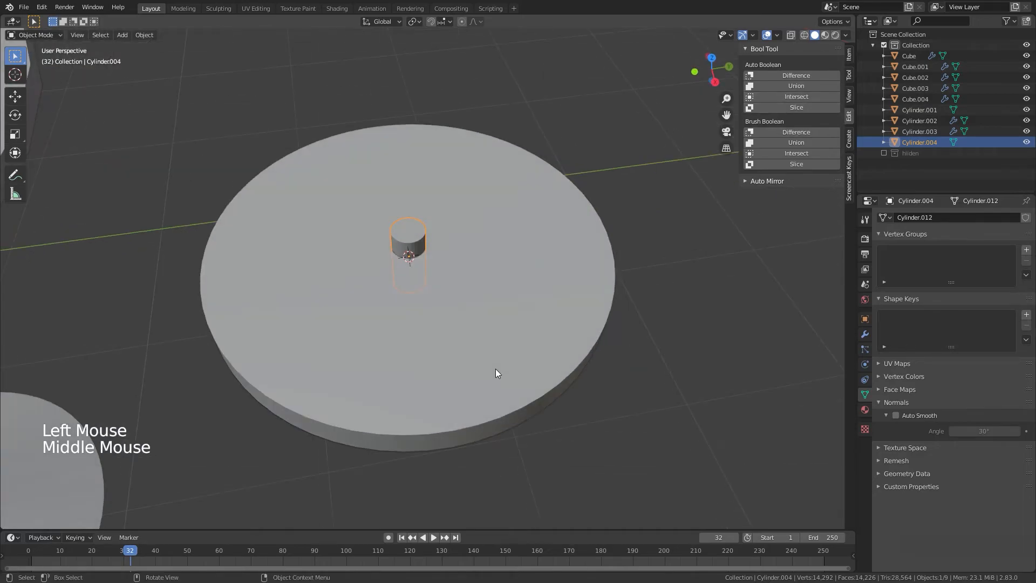
click(472, 306)
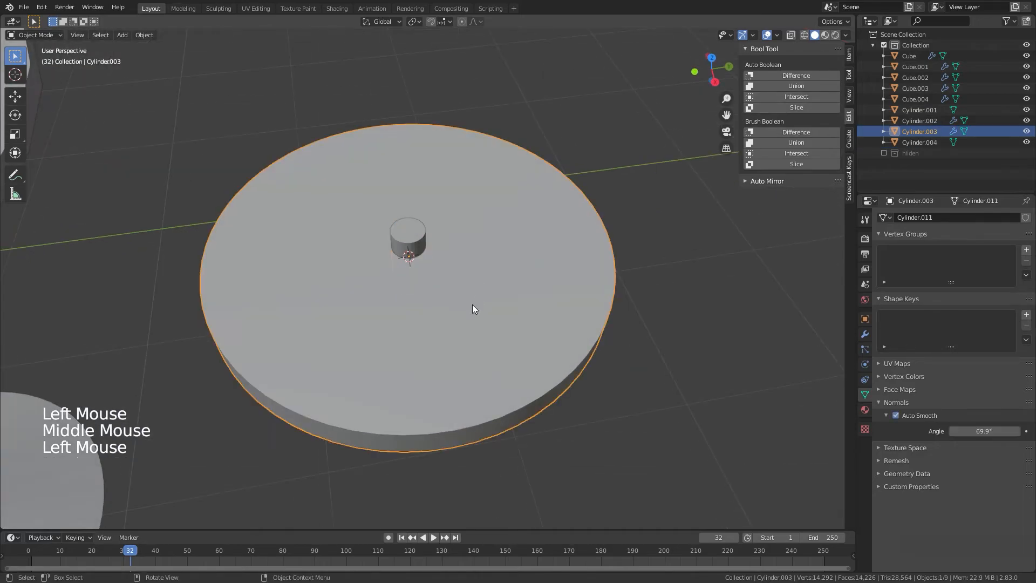
shift+click(406, 236)
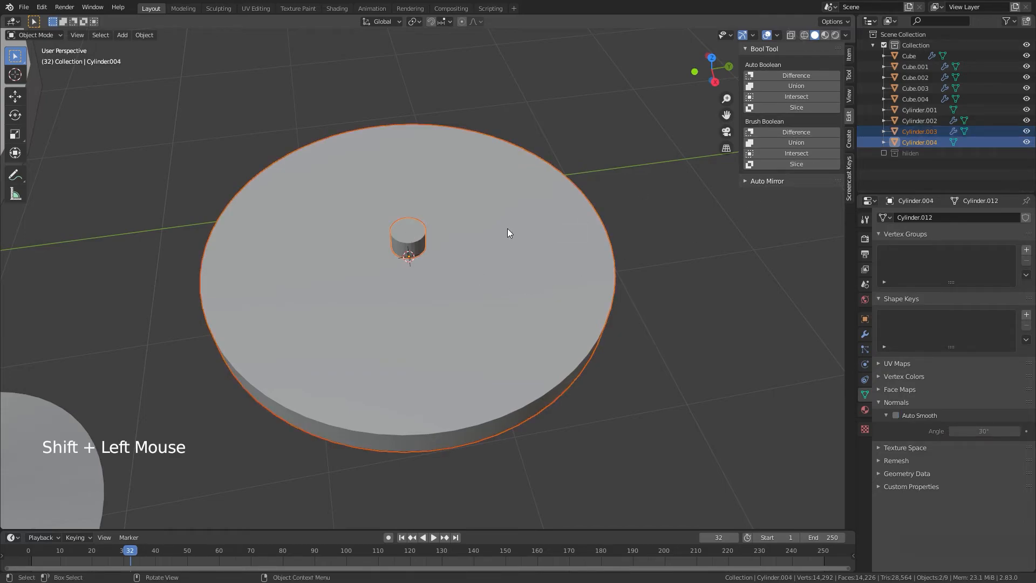
shift+click(546, 245)
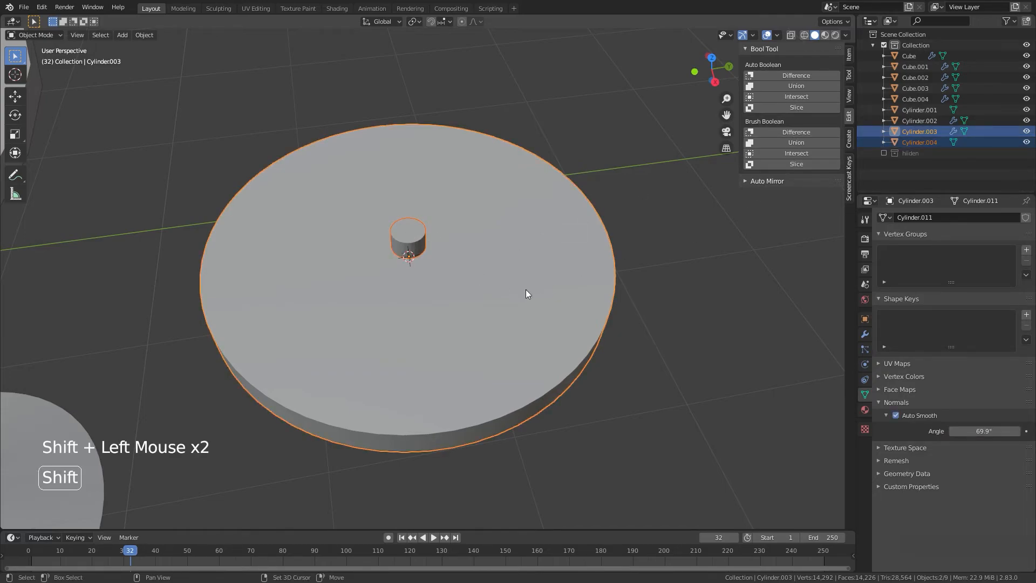
click(677, 375)
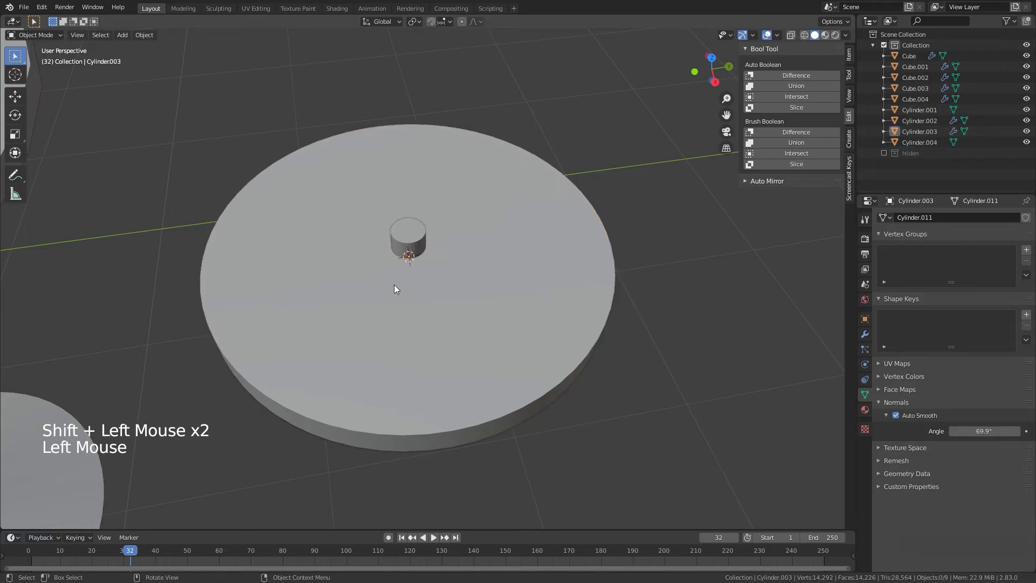
click(400, 236)
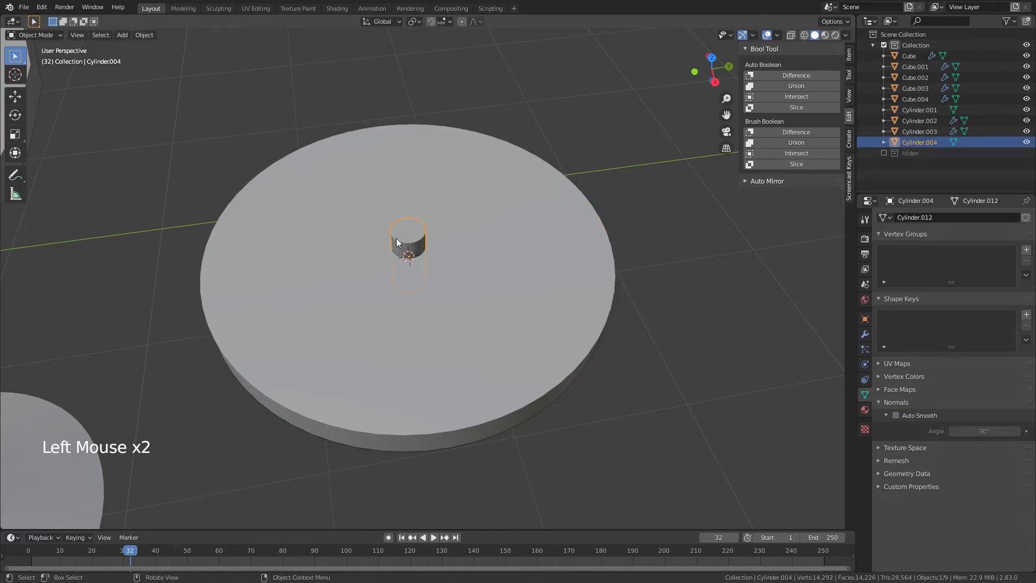
shift+click(534, 250)
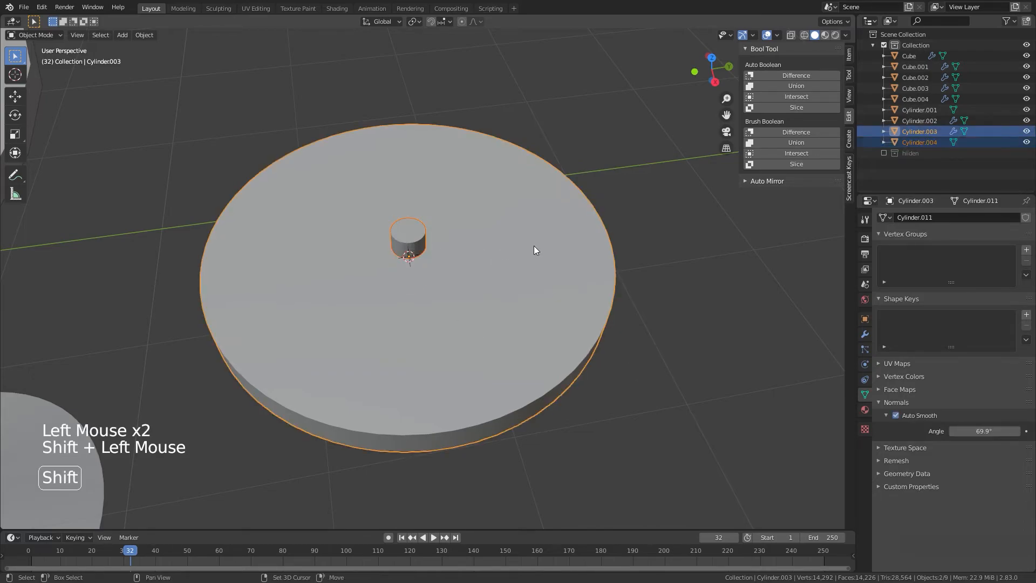
click(789, 79)
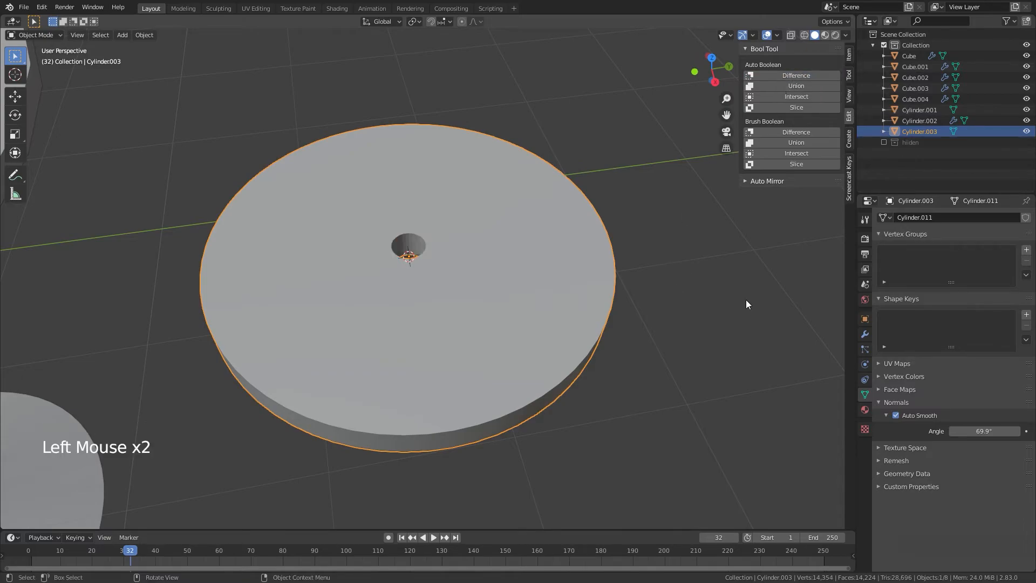
key(ctrl+z)
key(ctrl+z)
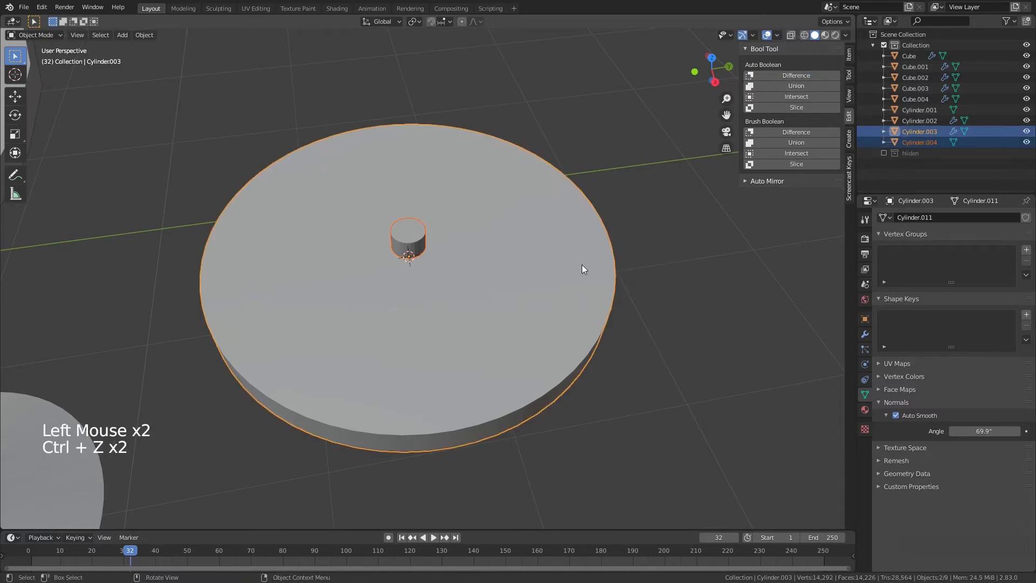
Try Auto Boolean Union and Intersect on the disc and small cylinder, undoing each operation.
click(797, 77)
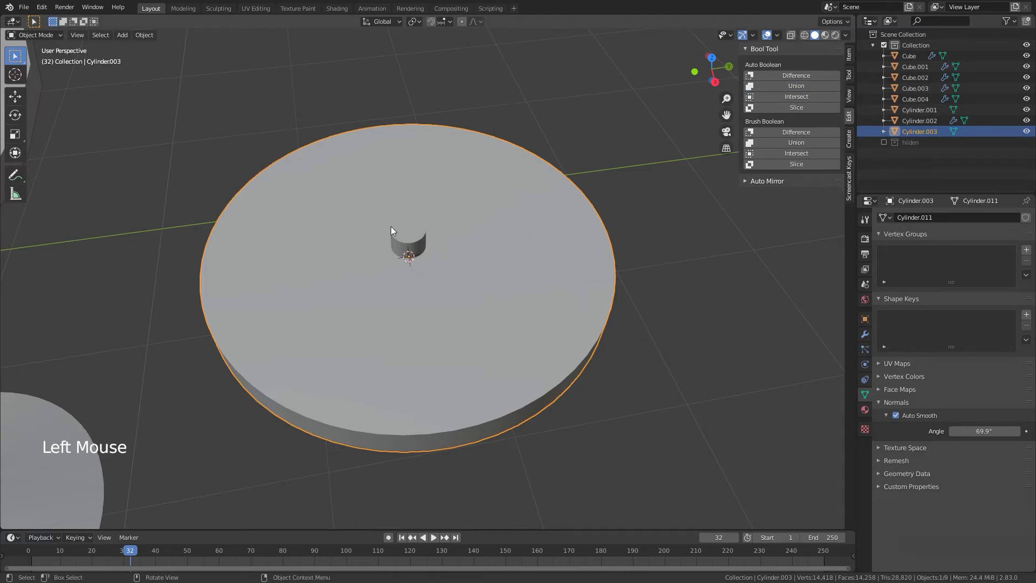
key(ctrl+z)
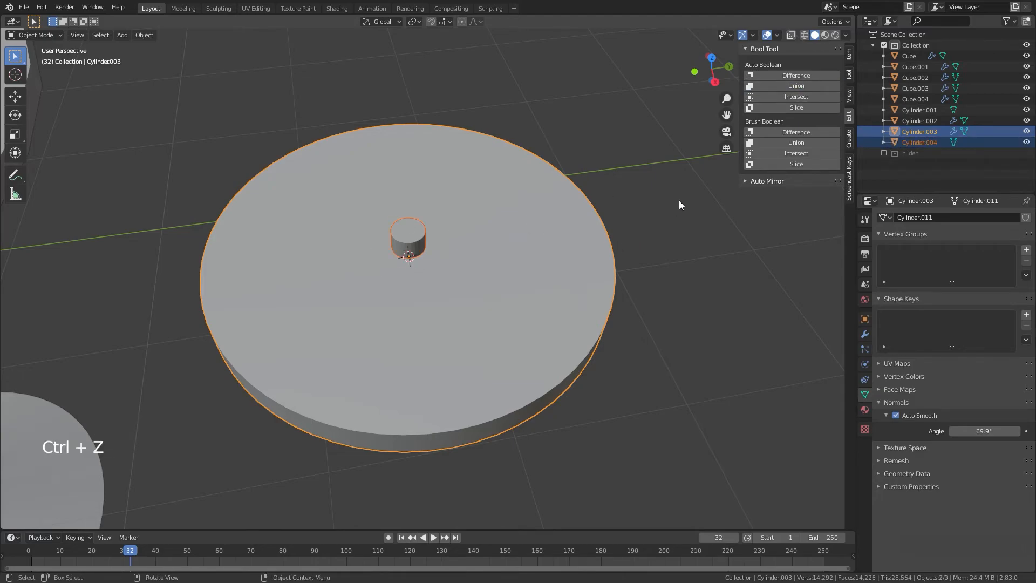
click(801, 103)
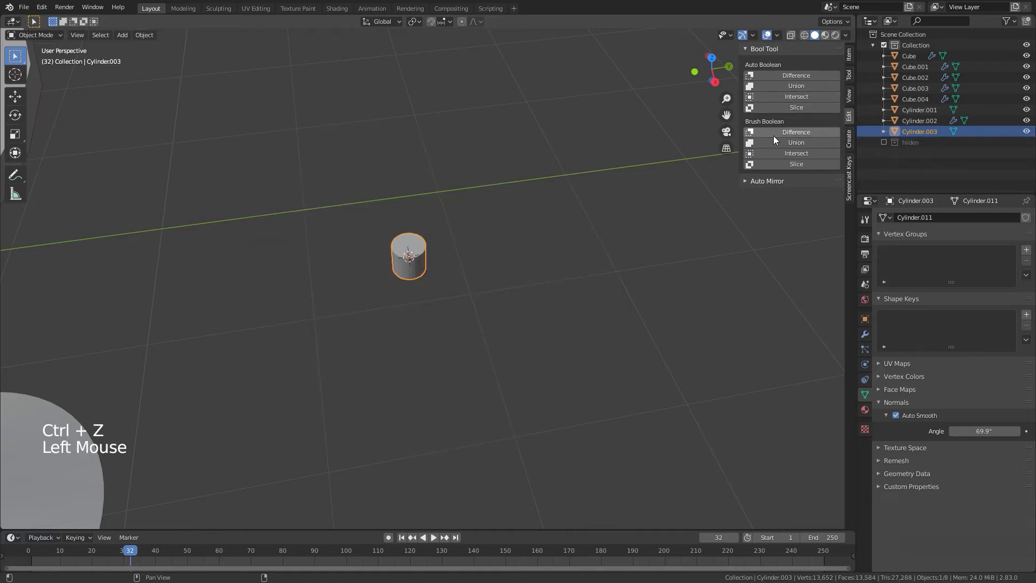
key(ctrl+z)
Try Auto Boolean Slice on the disc and small cylinder, inspect the pieces up close, and undo it.
click(796, 108)
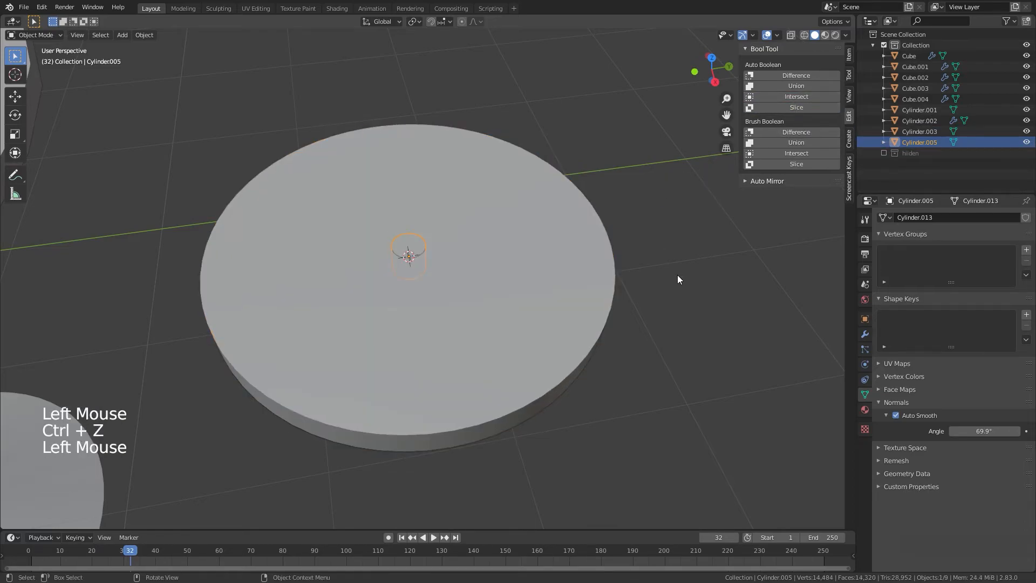
scroll(552, 340, up, 4)
middle_drag(553, 340, 631, 235)
key(ctrl+z)
scroll(509, 284, down, 4)
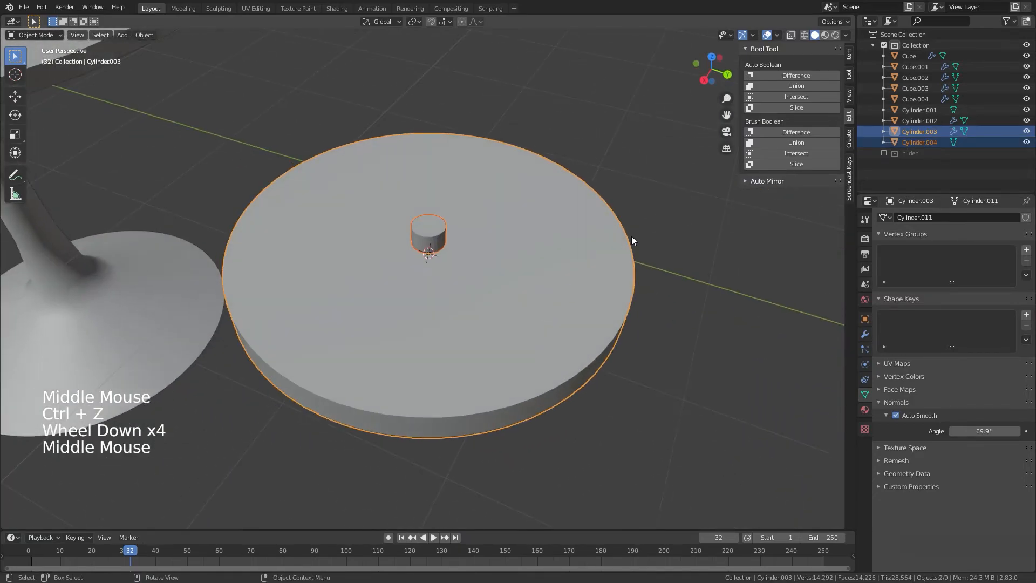
Apply Auto Boolean Difference to the disc again, compare the hole size with the nearby table, and undo the cut.
click(810, 76)
click(747, 316)
scroll(718, 337, down, 5)
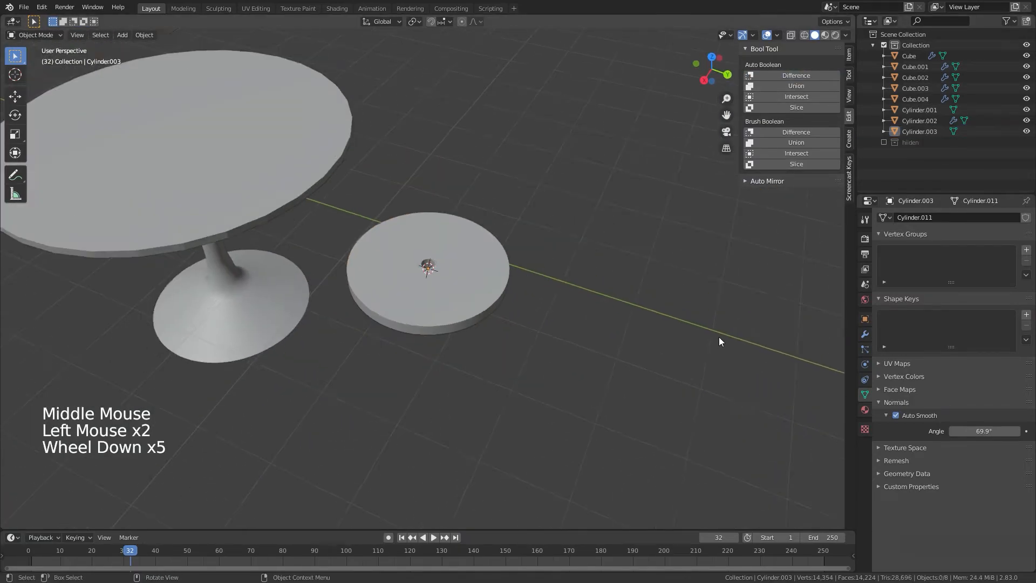
middle_drag(720, 340, 701, 373)
scroll(723, 358, up, 8)
key(ctrl+z)
key(ctrl+z)
key(ctrl+z)
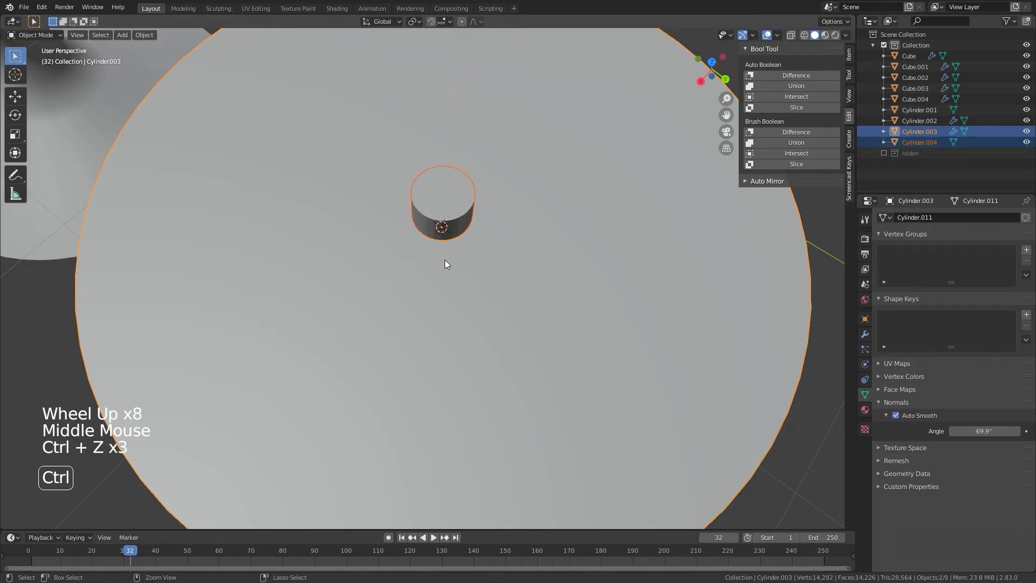
Scale the small cylinder at the disc's centre up uniformly by about 1.36.
click(448, 200)
key(s)
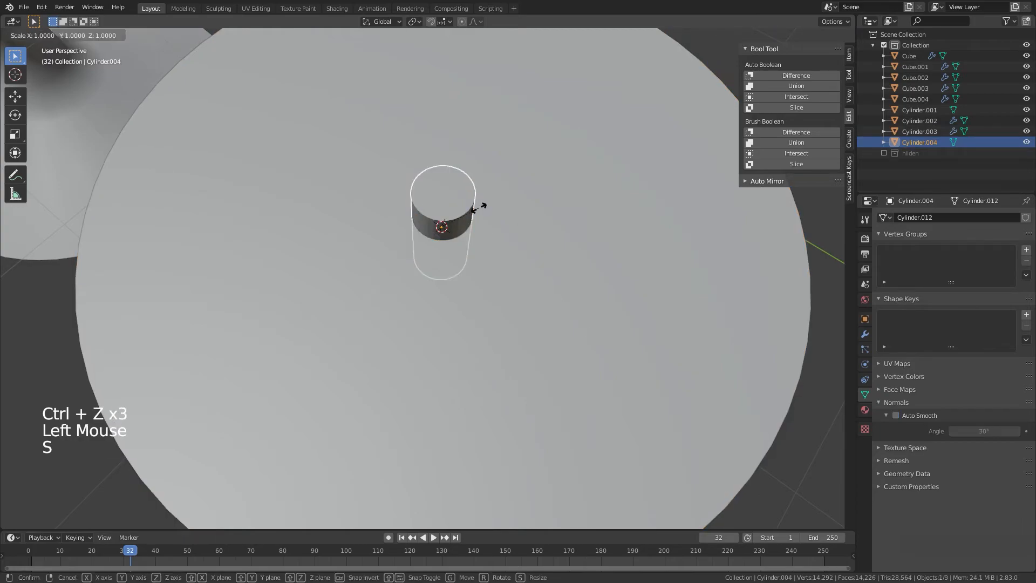
click(495, 219)
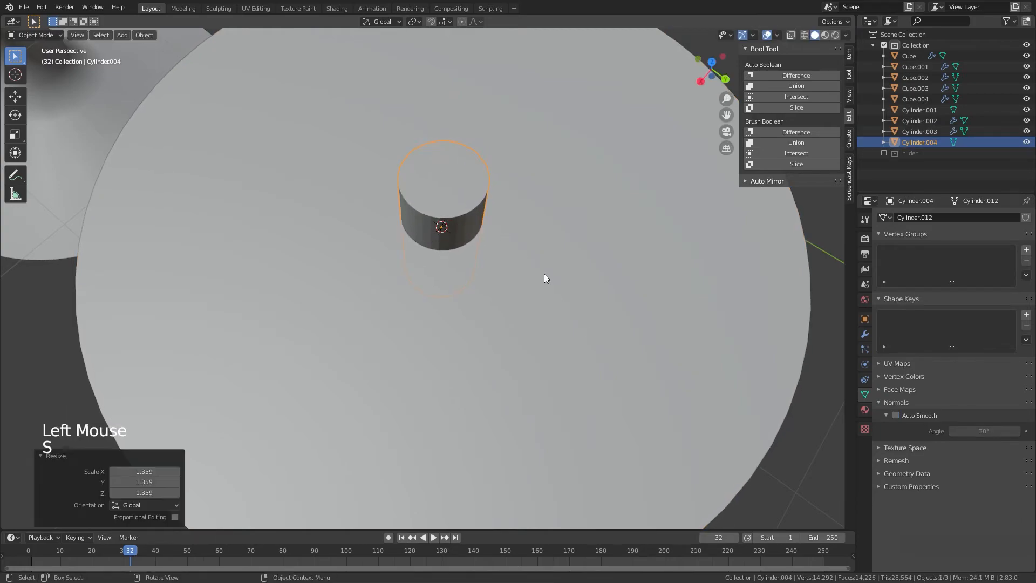
Cut a central hole through the disc by subtracting the enlarged cylinder with Auto Boolean Difference.
click(568, 303)
shift+click(447, 210)
shift+click(517, 305)
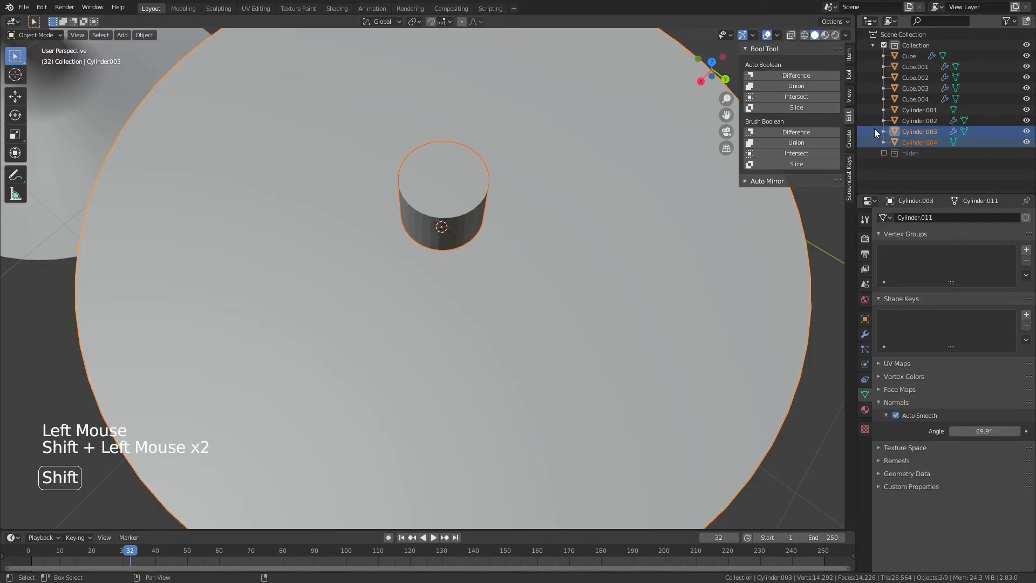
click(787, 75)
scroll(719, 255, down, 7)
middle_drag(719, 254, 700, 277)
click(700, 276)
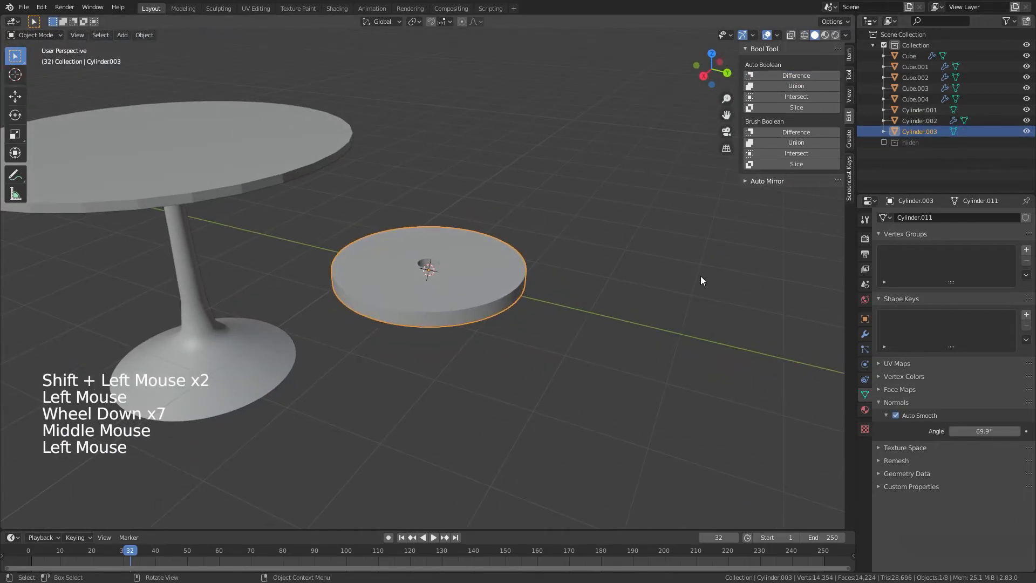
Add a cube at the centre of the round seat and scale it down uniformly to about 0.139.
middle_drag(643, 291, 621, 286)
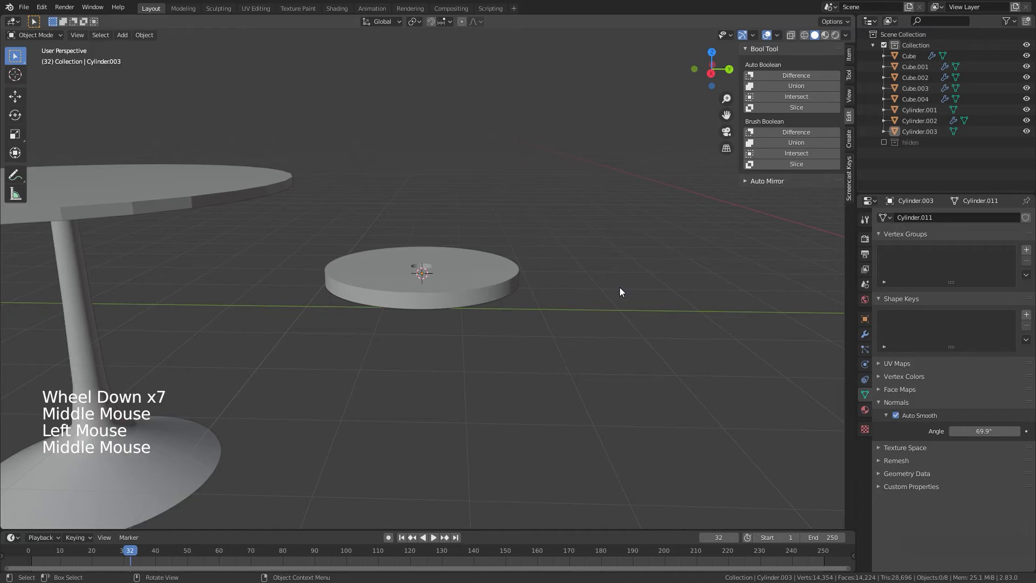
key(KP_1)
key(KP_3)
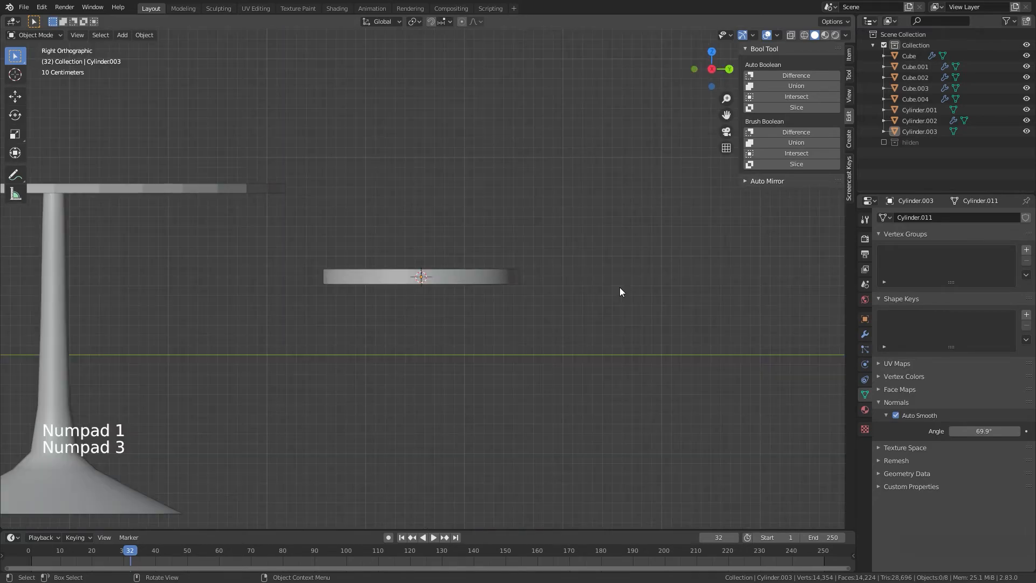
shift+middle_drag(506, 416, 507, 340)
click(435, 223)
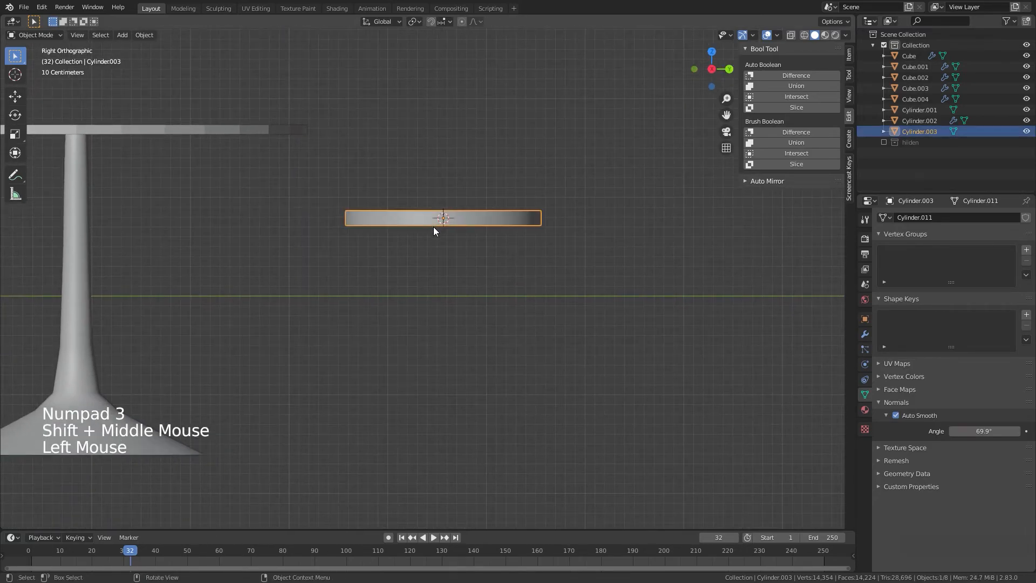
key(shift+a)
mouse_move(455, 244)
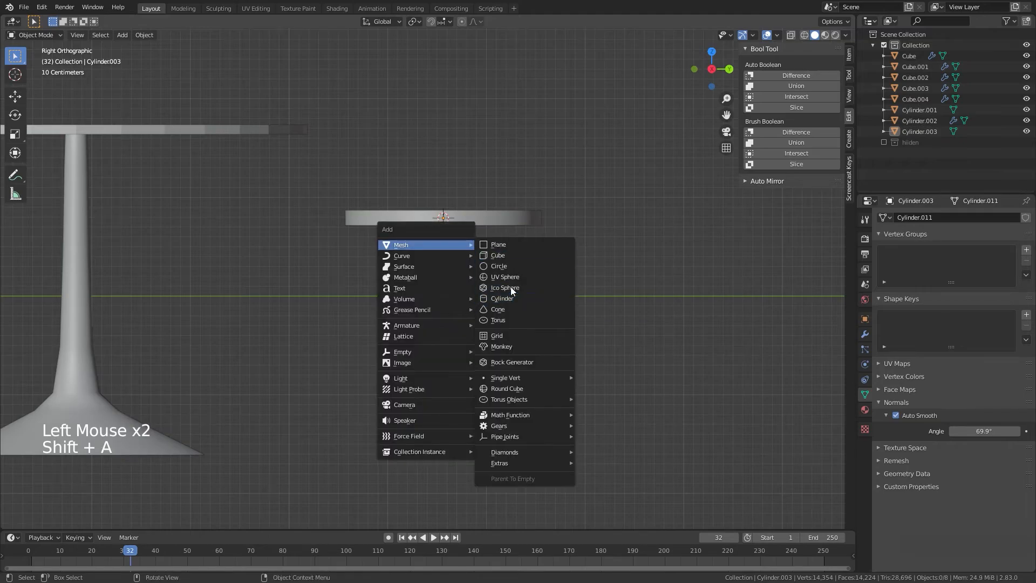
click(520, 257)
key(s)
click(469, 241)
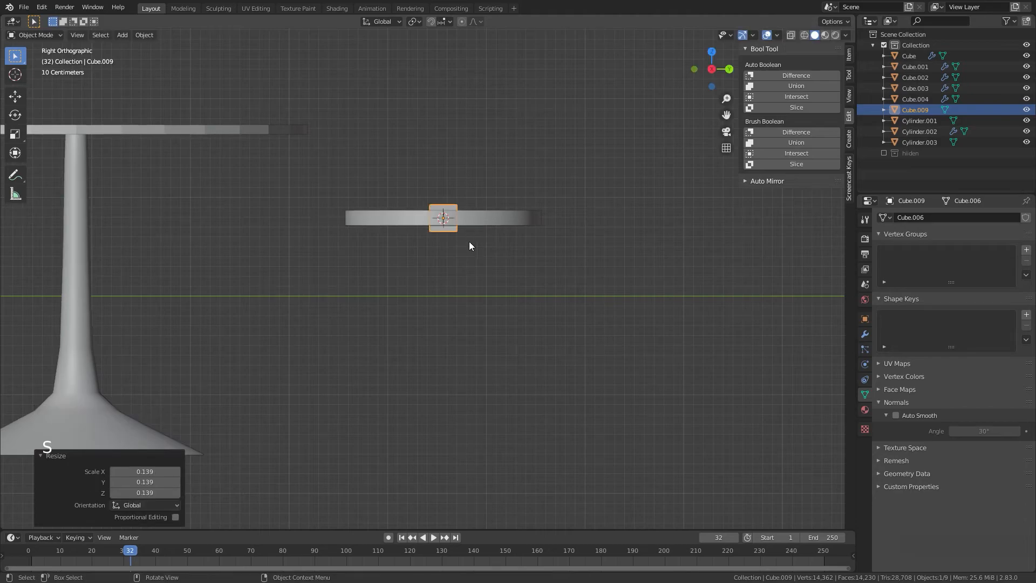
Stretch the small cube vertically into a tall post and scale the post uniformly by about 0.724.
key(s)
key(z)
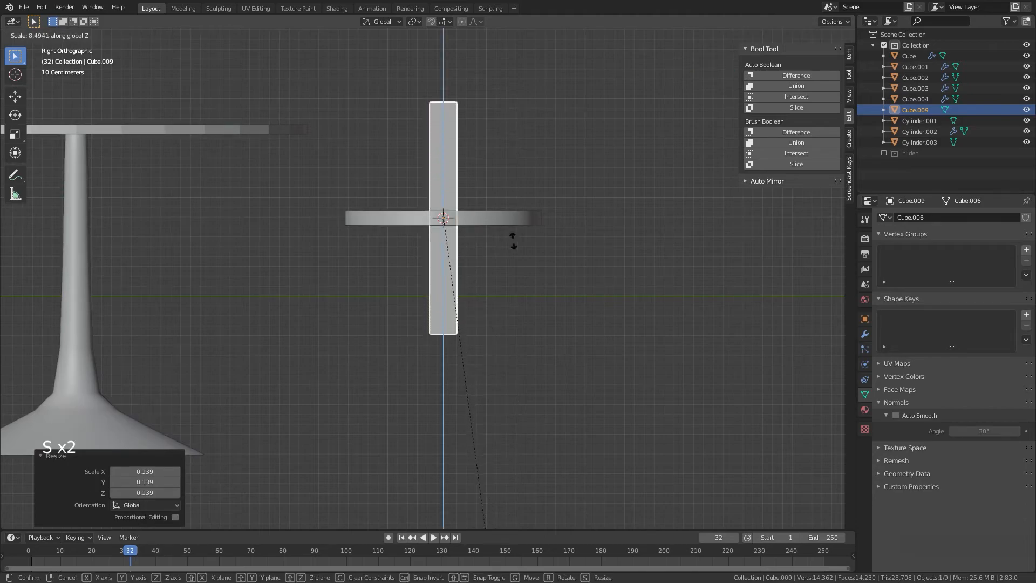
click(594, 286)
key(s)
click(532, 294)
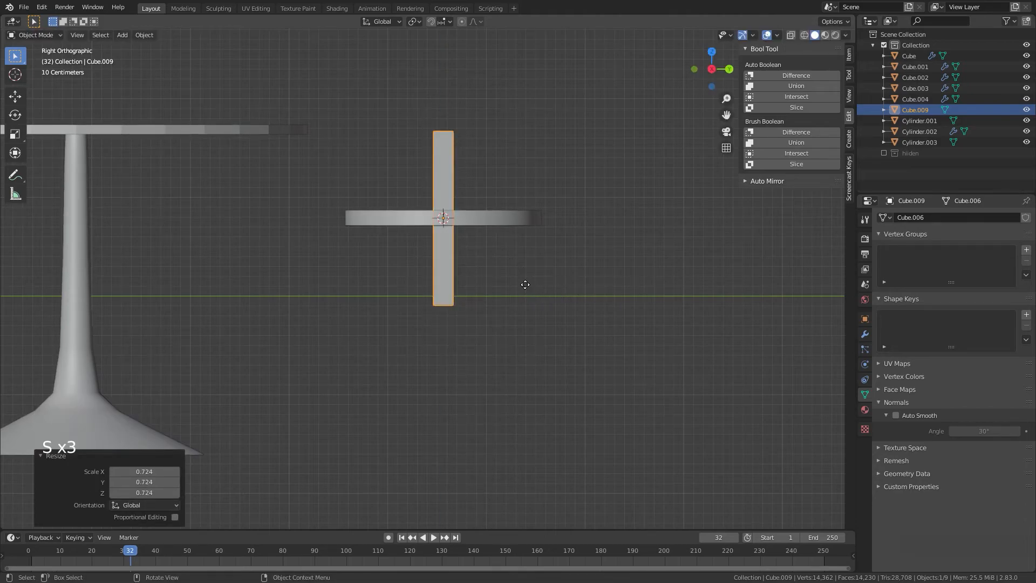
Move the post about 1.061 m down below the seat and lengthen it vertically by about 1.255.
key(g)
key(z)
click(498, 389)
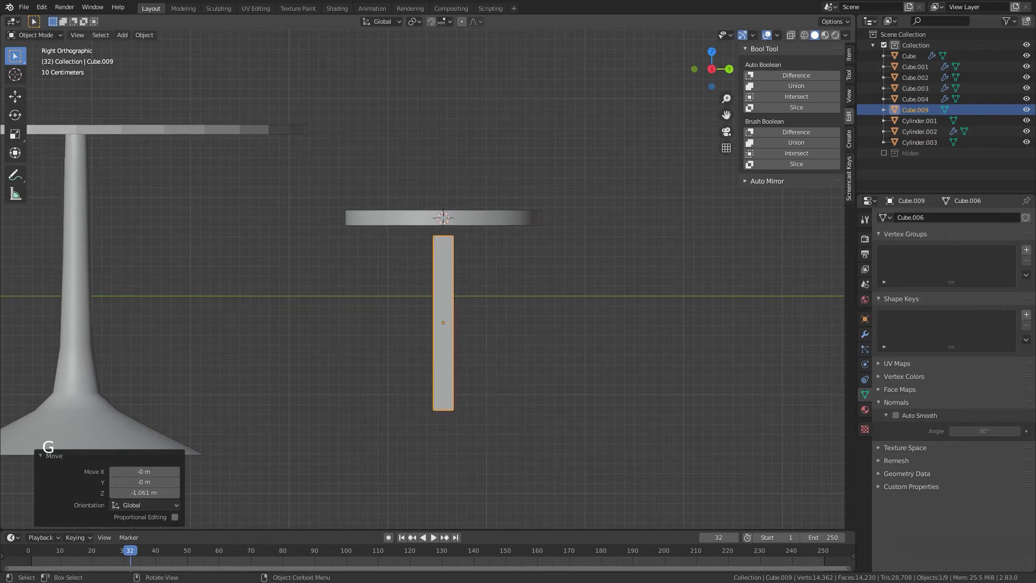
key(s)
key(z)
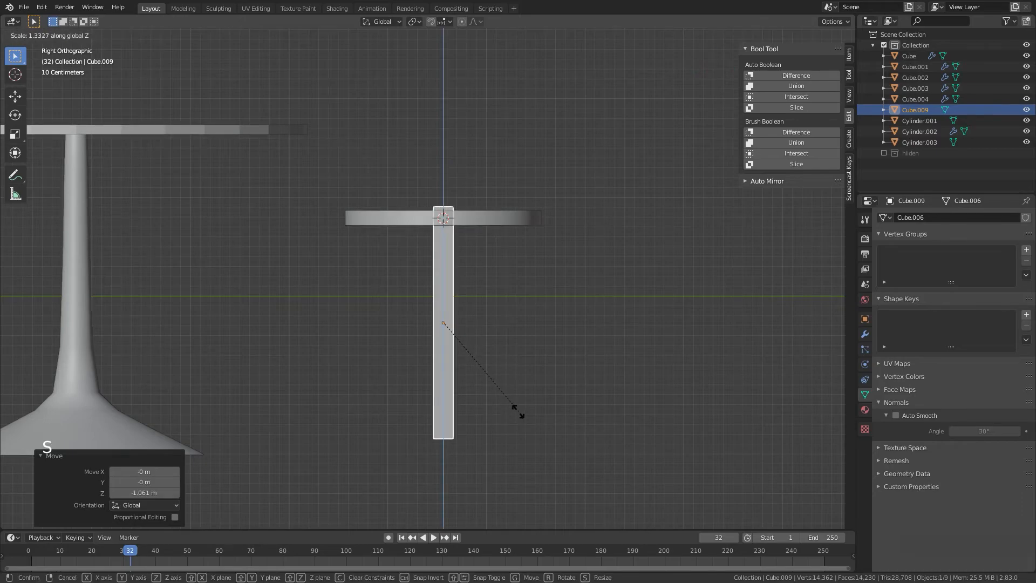
click(513, 407)
Lower the post about 0.137 m, raise it about 0.027 m and enlarge it slightly to meet the seat's underside.
key(g)
key(z)
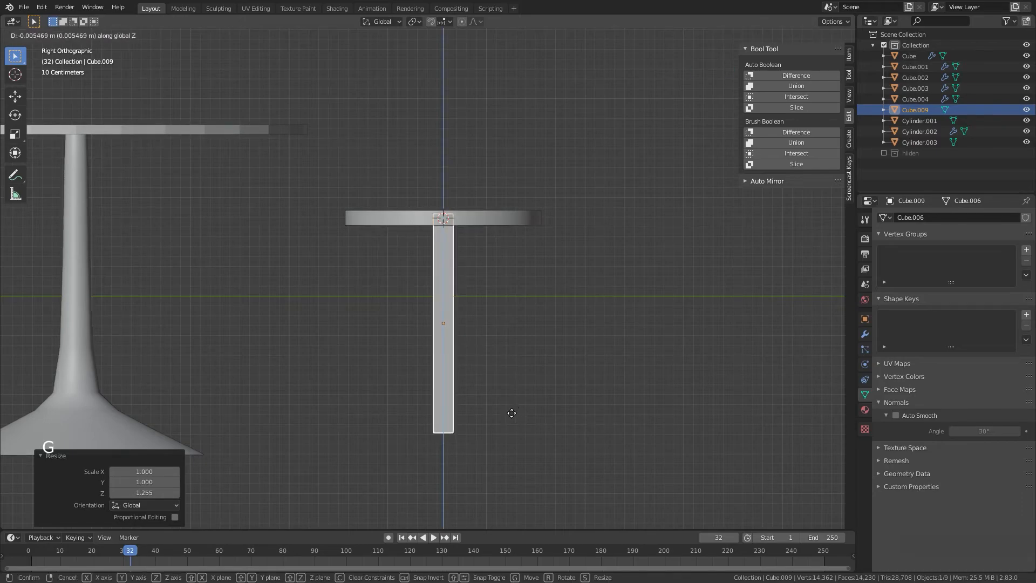
click(506, 420)
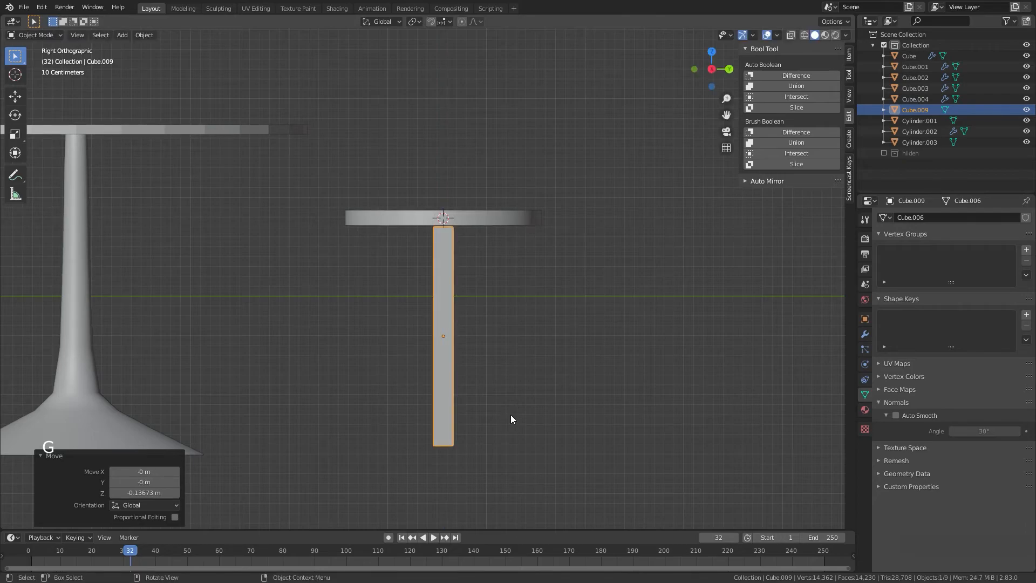
key(g)
click(513, 414)
key(s)
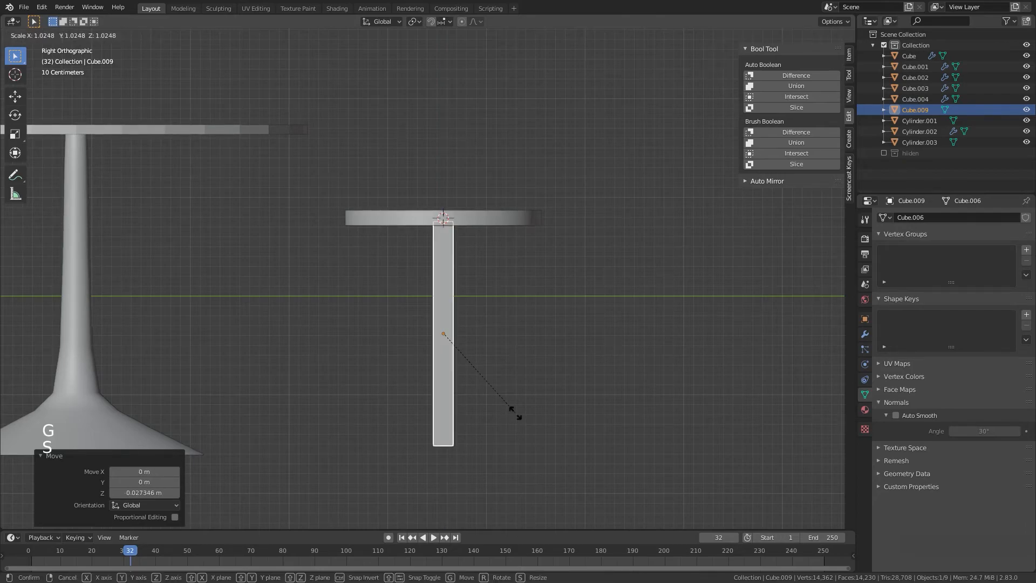
click(515, 417)
click(539, 416)
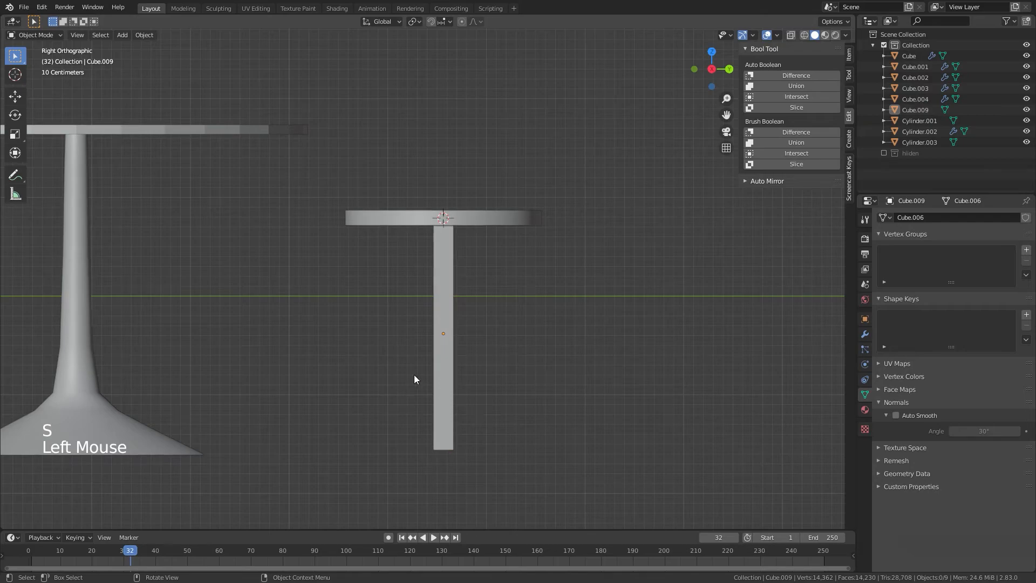
Try a level 2 Subdivision Surface modifier on the post twice, removing it each time.
click(437, 396)
key(ctrl+2)
scroll(469, 377, up, 1)
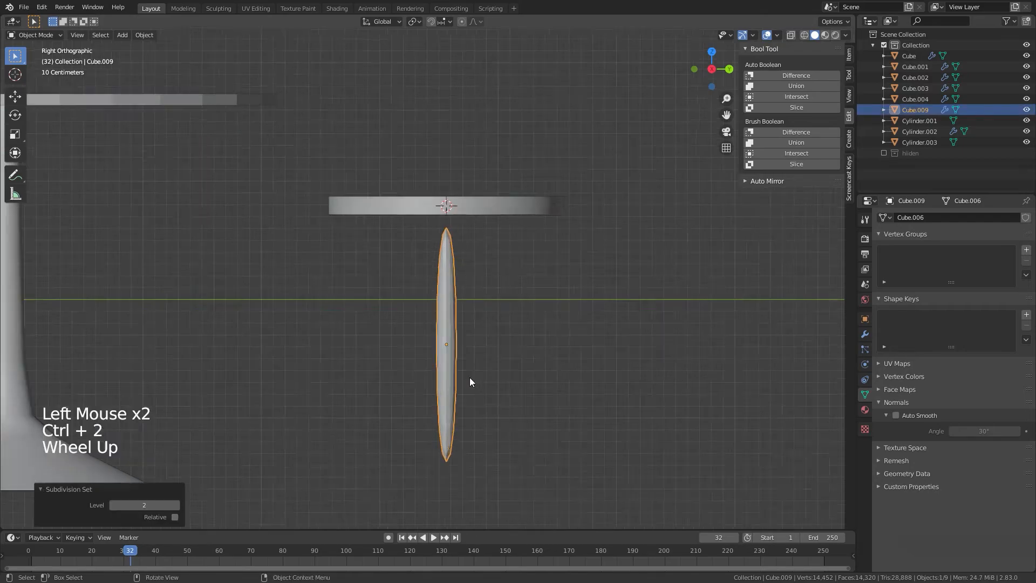
scroll(469, 381, up, 3)
key(Tab)
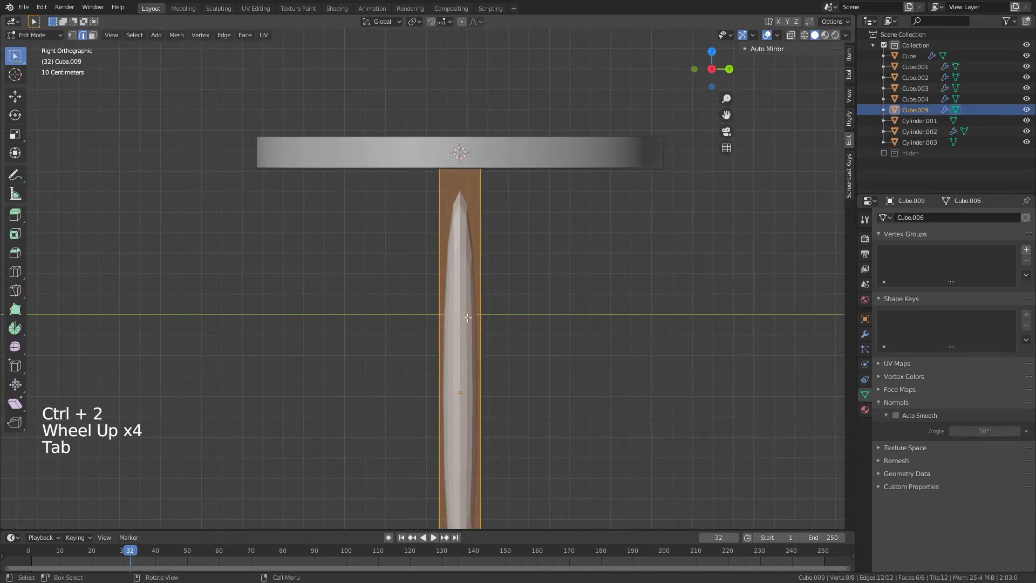
key(Tab)
click(863, 334)
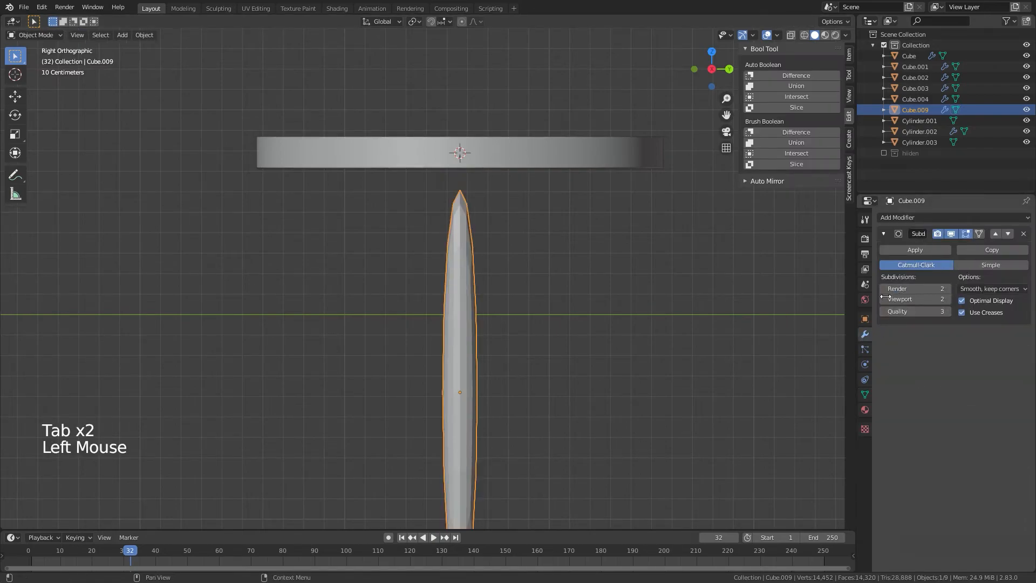
click(940, 252)
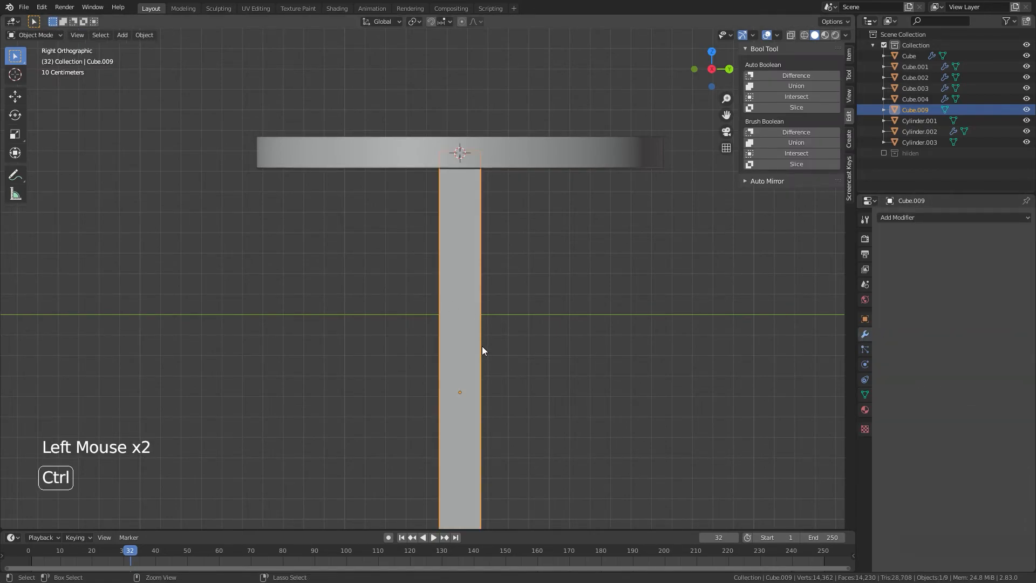
key(ctrl+2)
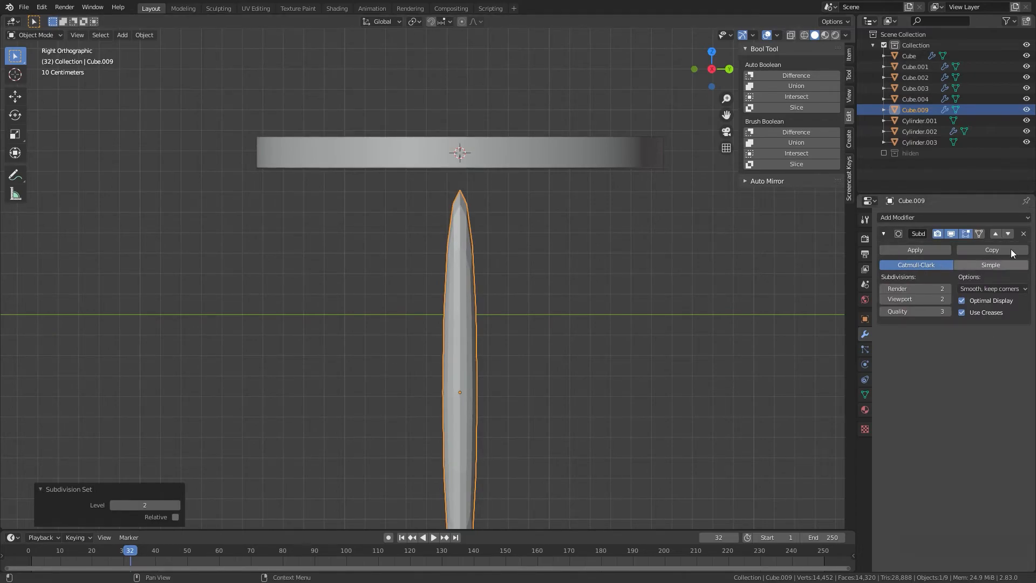
click(1023, 234)
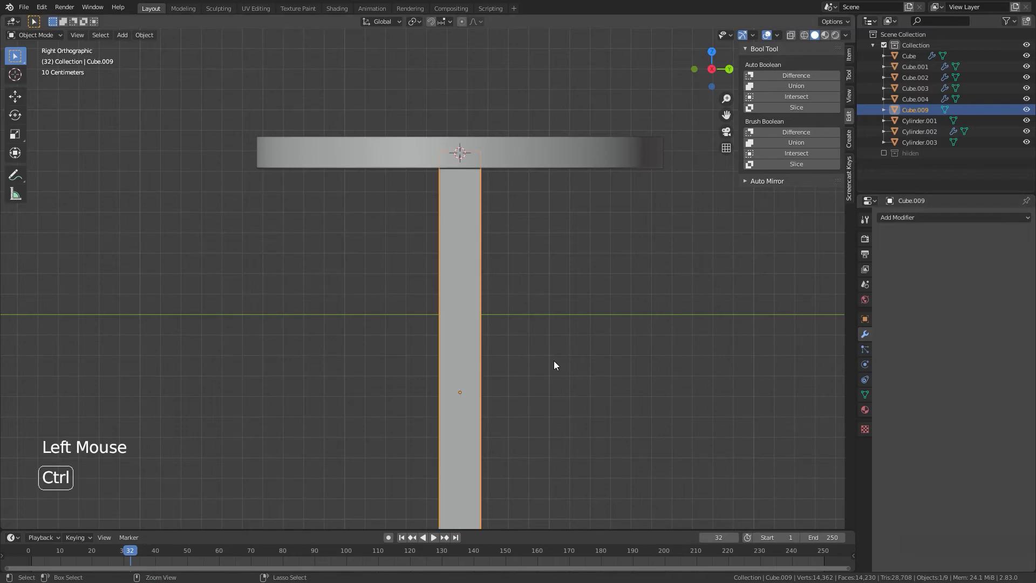
Add a Subdivision Surface modifier with viewport level 3 to the post.
key(ctrl+3)
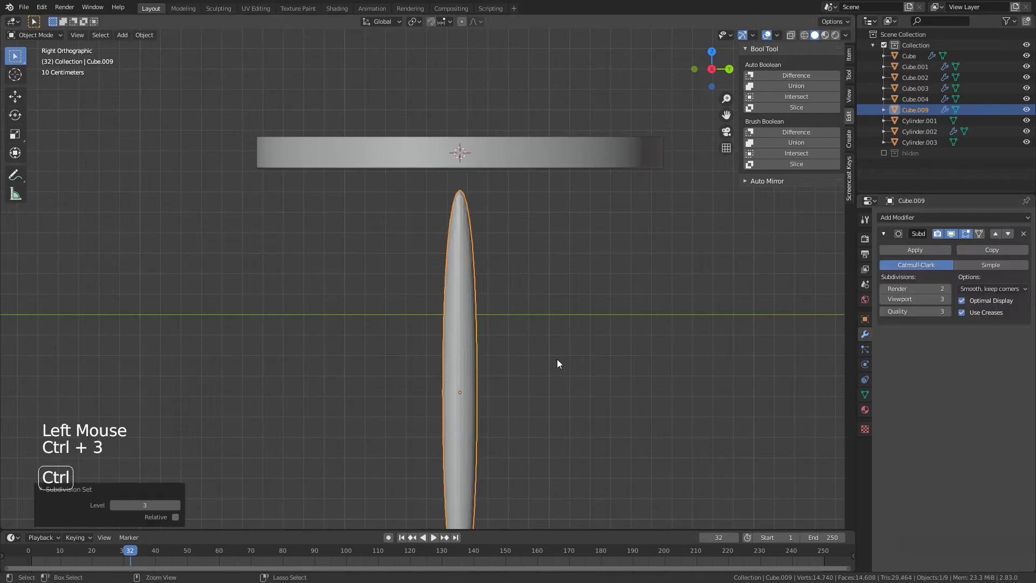
right_click(913, 298)
click(1017, 377)
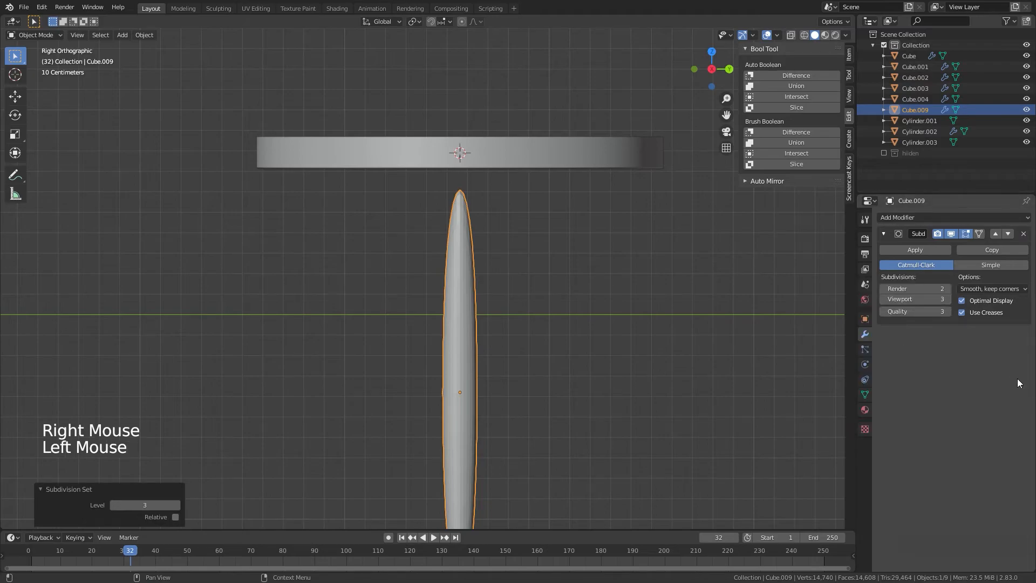
Step the post's viewport subdivision level up and down to compare smoothness, ending at 3.
click(948, 299)
click(947, 299)
click(947, 298)
click(947, 299)
click(948, 299)
click(948, 299)
click(884, 298)
click(883, 299)
click(883, 299)
click(883, 299)
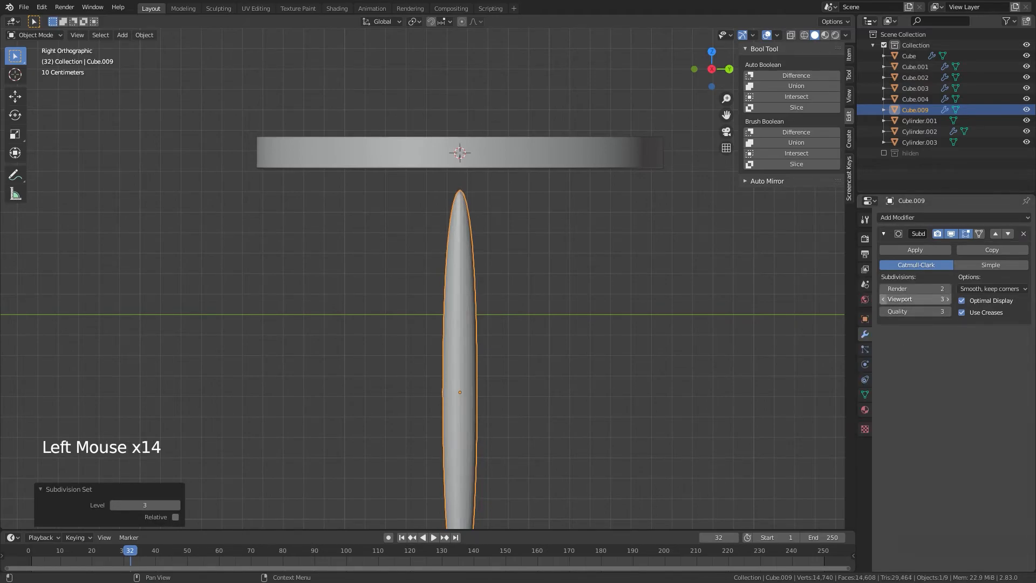
click(883, 299)
click(884, 299)
click(883, 299)
click(883, 299)
click(948, 300)
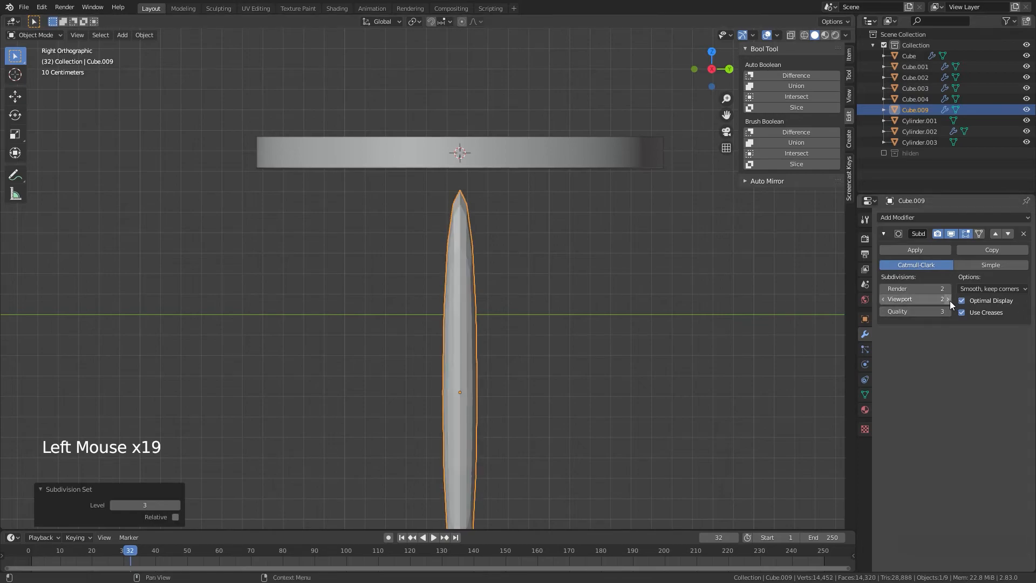
click(949, 299)
Raise the post's viewport subdivision level to 6.
shift+middle_drag(617, 312, 571, 280)
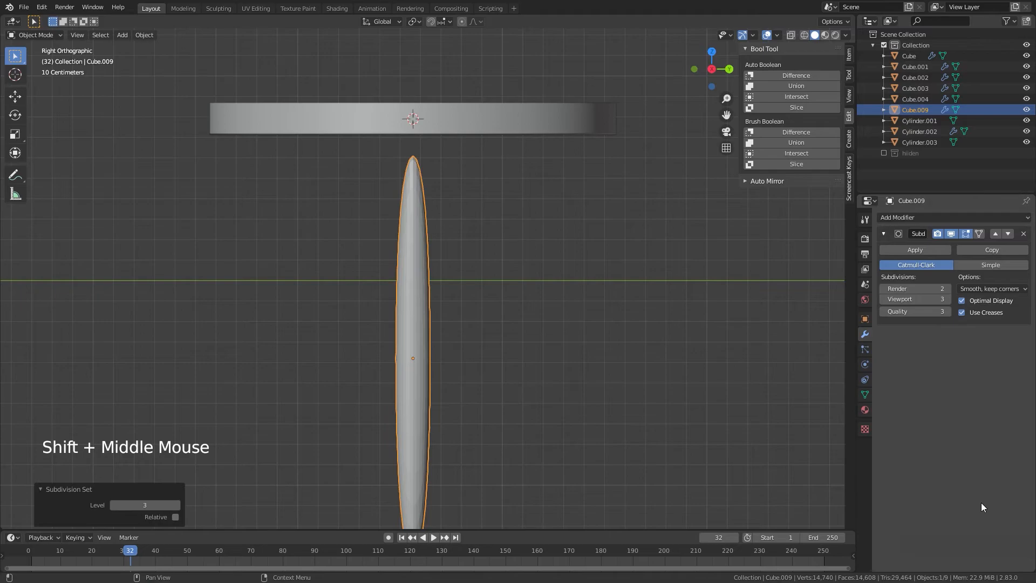
click(948, 299)
click(948, 300)
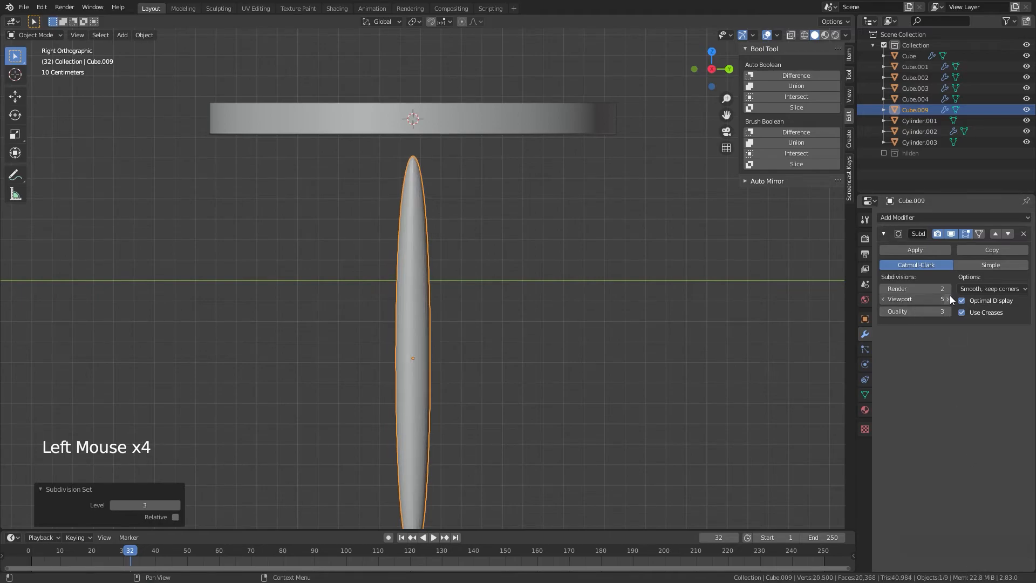
click(949, 300)
click(949, 299)
click(949, 299)
click(949, 299)
click(948, 299)
click(949, 299)
click(948, 300)
click(949, 299)
click(949, 299)
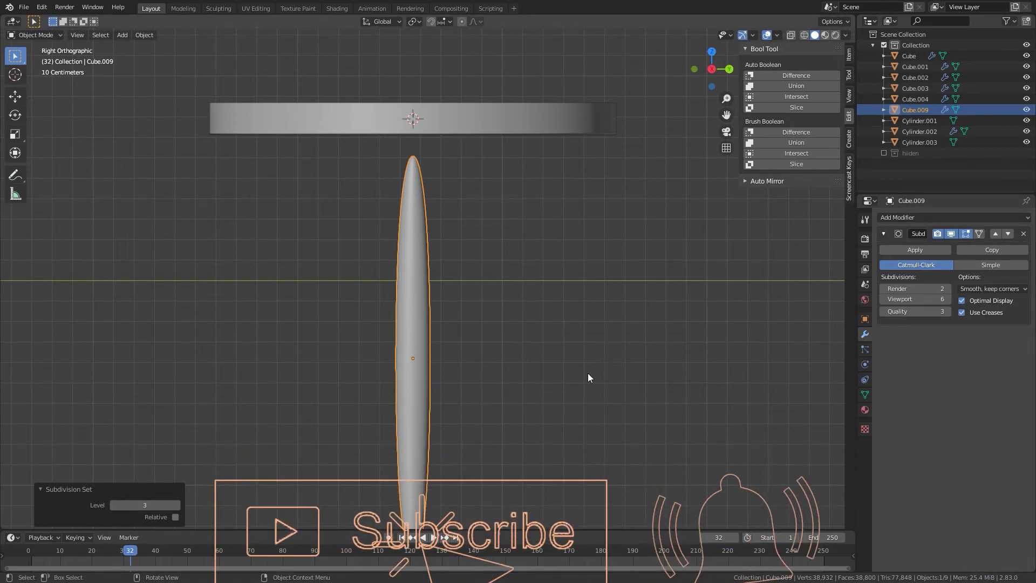
Enter Edit Mode on the post and set its viewport subdivision level to 3.
scroll(539, 350, down, 2)
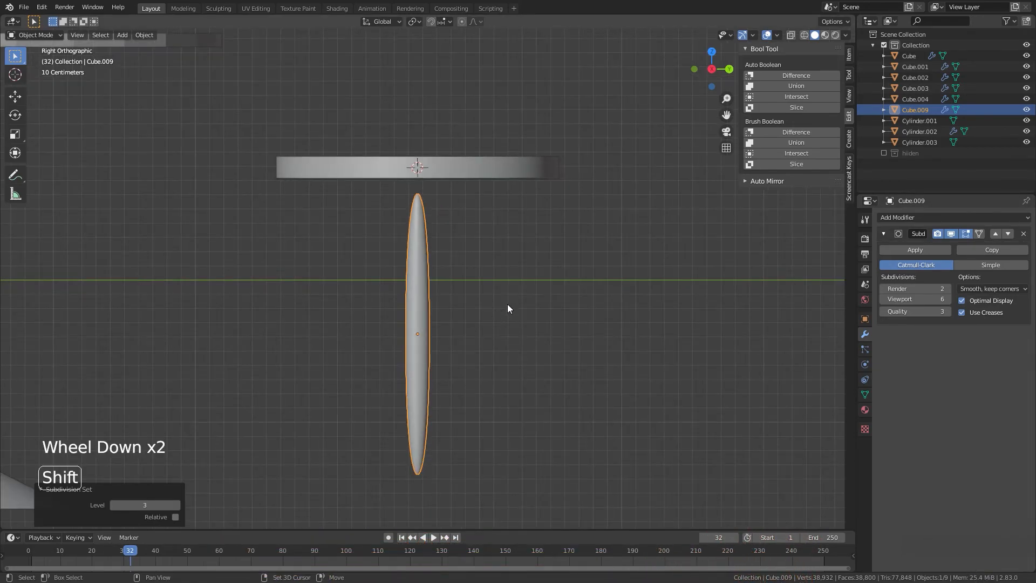
shift+middle_drag(509, 306, 518, 346)
key(Tab)
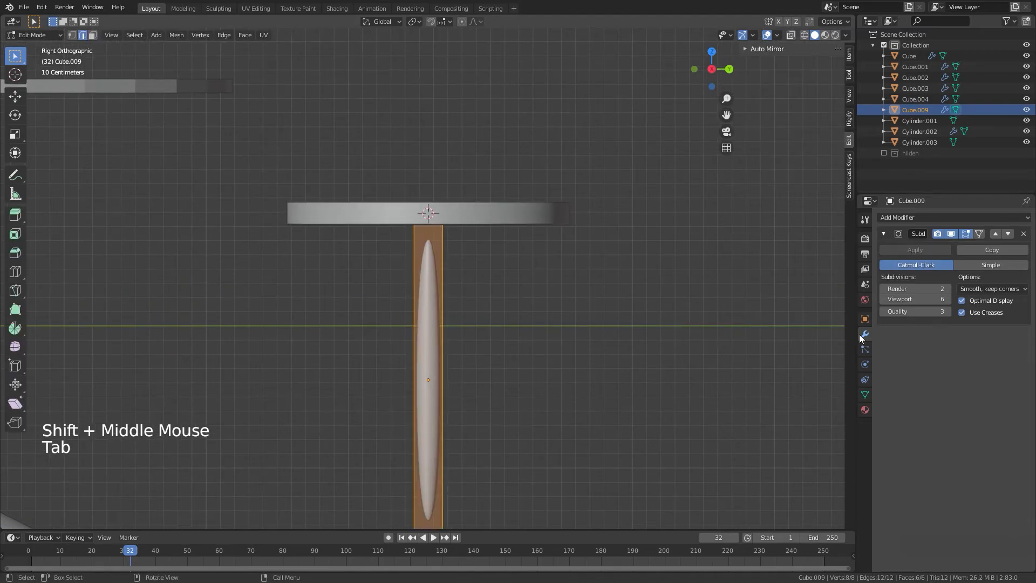
click(882, 299)
click(883, 299)
click(882, 298)
click(883, 298)
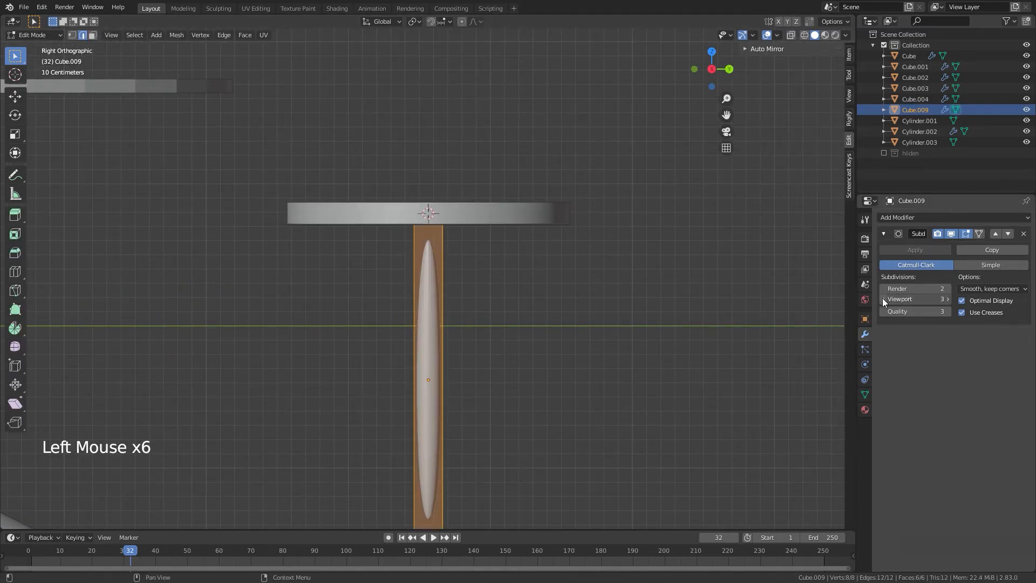
click(944, 300)
Add a loop cut close to the post's upper end, factor about -0.929, and another near its lower end, and leave Edit Mode.
shift+middle_drag(489, 316, 491, 266)
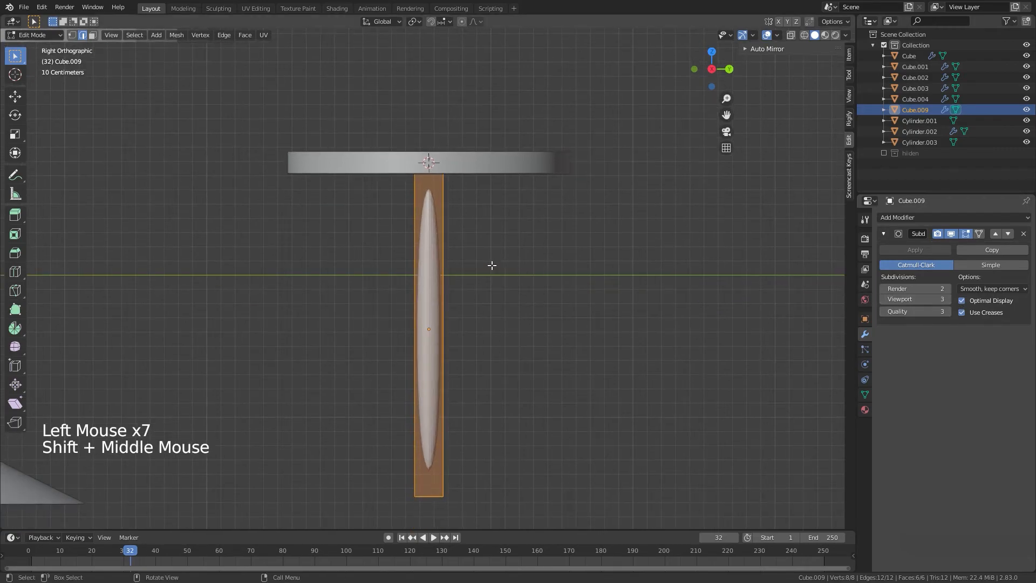
key(ctrl+r)
click(436, 277)
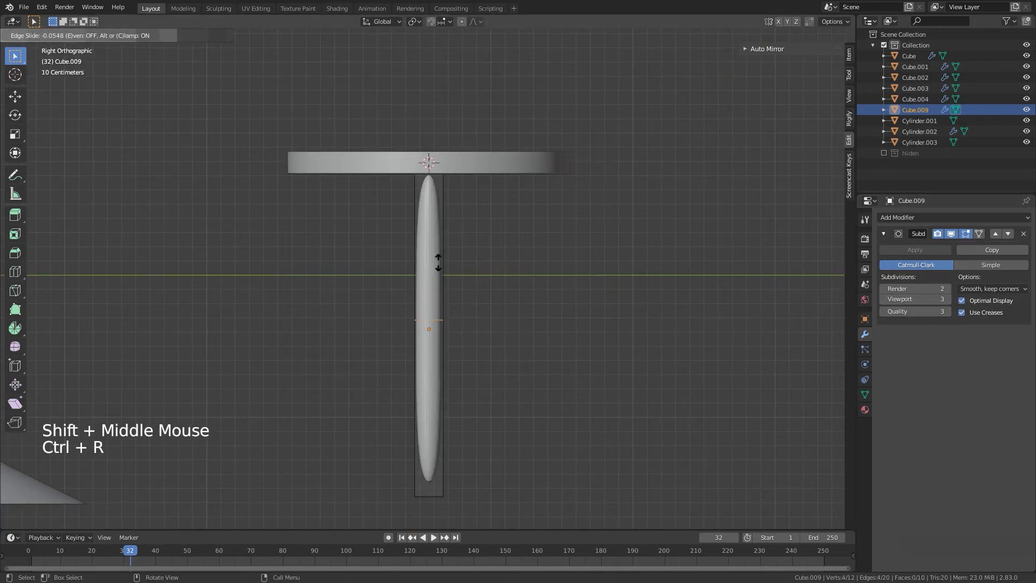
click(466, 125)
key(ctrl+r)
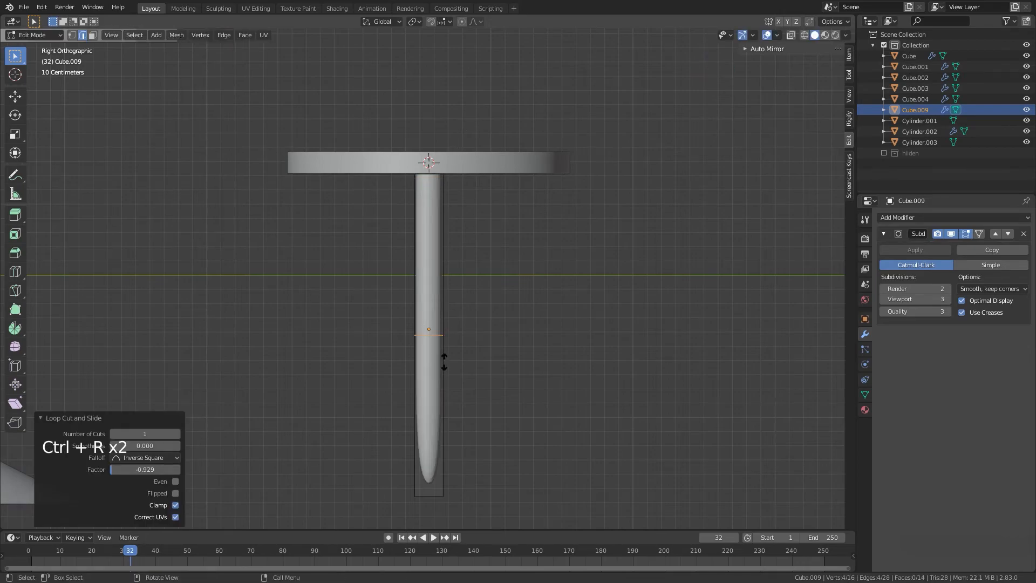
click(443, 359)
click(447, 519)
key(Tab)
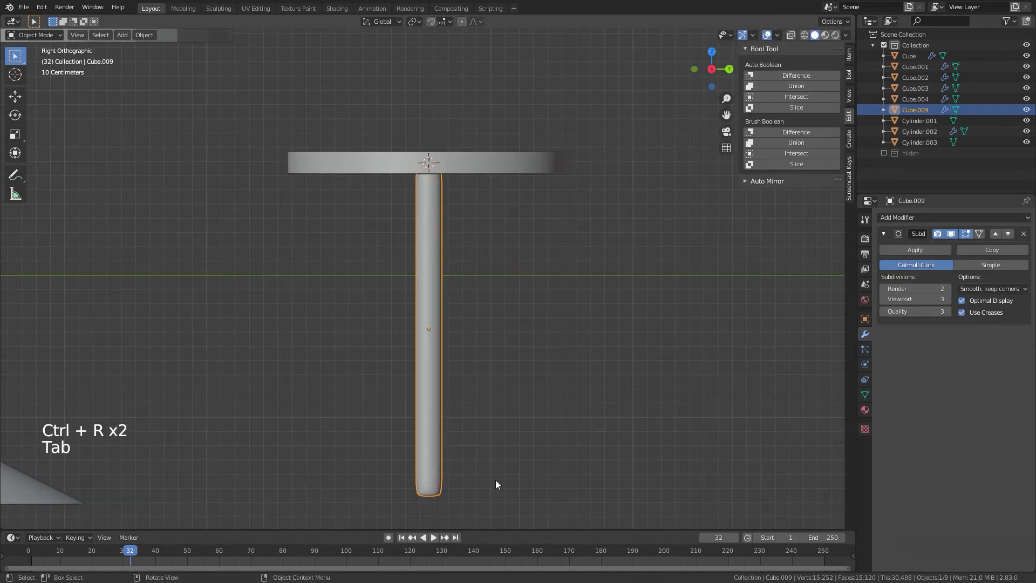
click(498, 467)
scroll(463, 433, down, 3)
scroll(439, 410, up, 3)
click(440, 388)
right_click(441, 366)
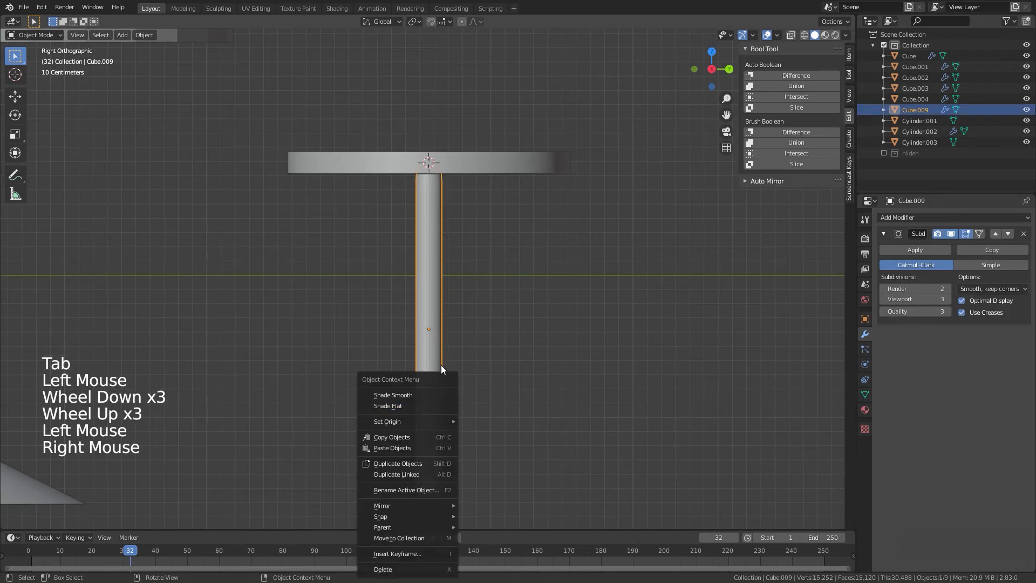
shift+middle_drag(486, 414, 531, 389)
scroll(529, 392, down, 3)
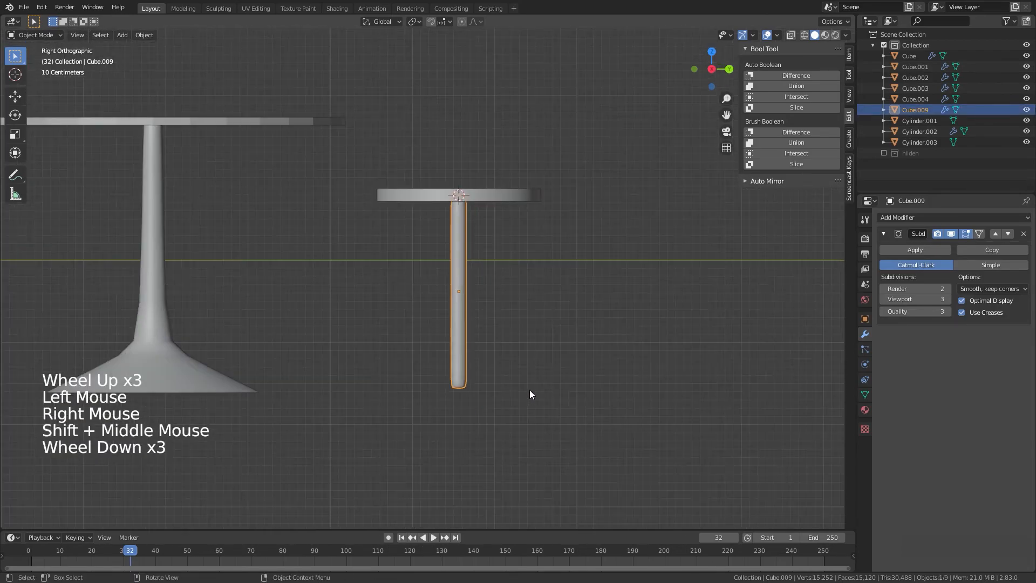
Scale the stool post to about 0.719 in X and Y only, keeping its height.
key(s)
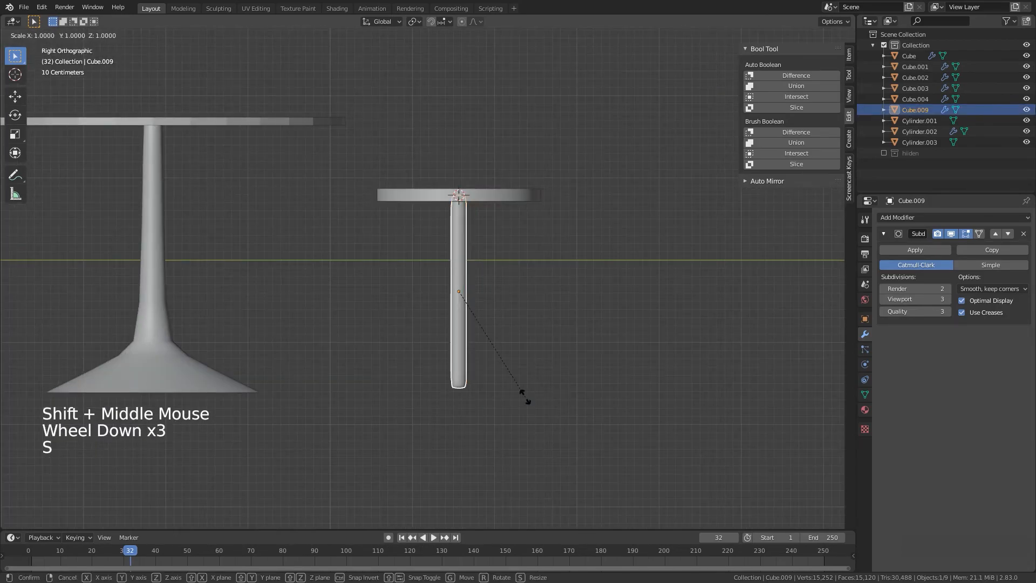
key(shift+z)
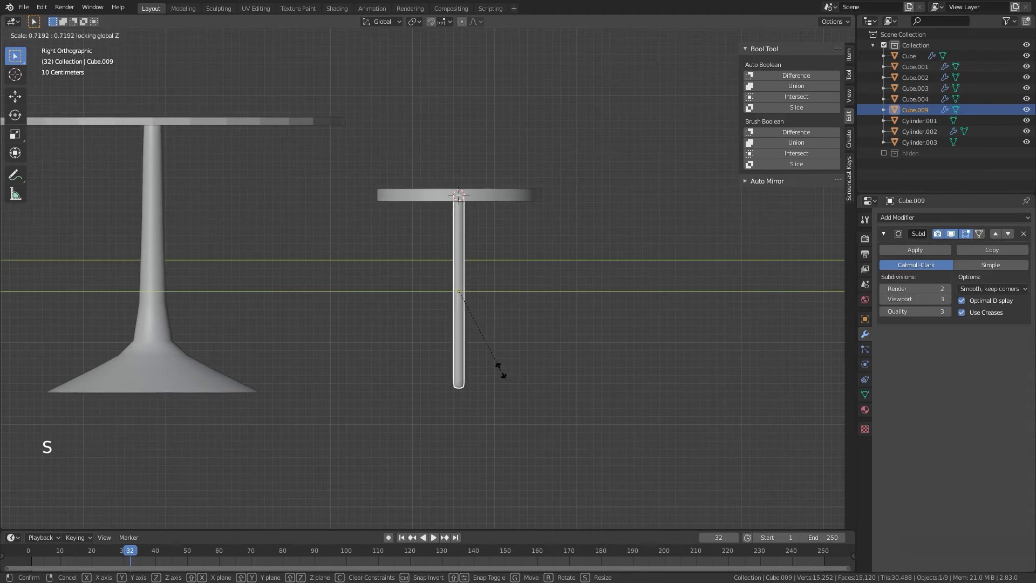
click(501, 372)
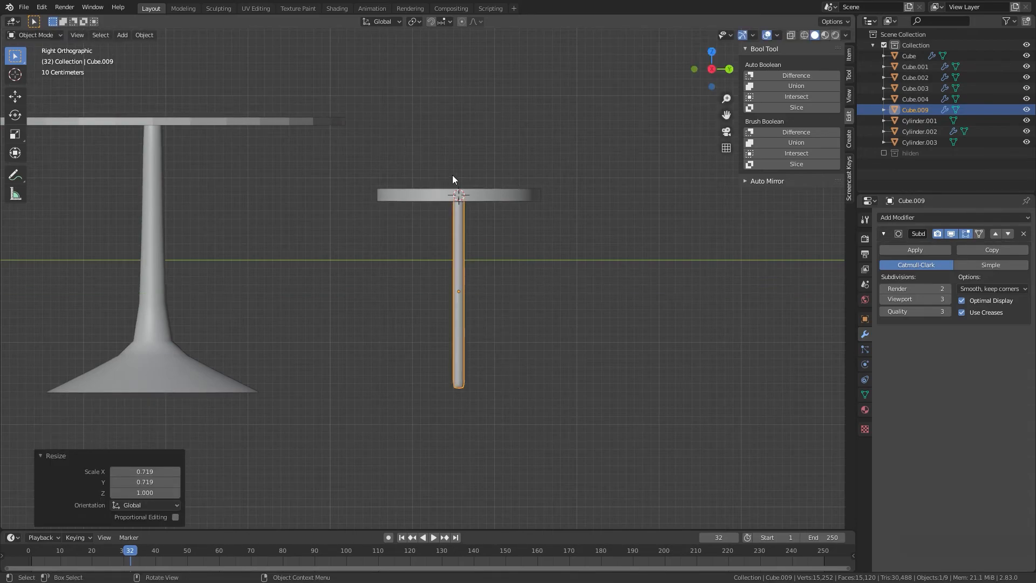
Set the transform pivot point to 3D Cursor and rotate the post about 22° in the right view so it slants as a leg.
key(r)
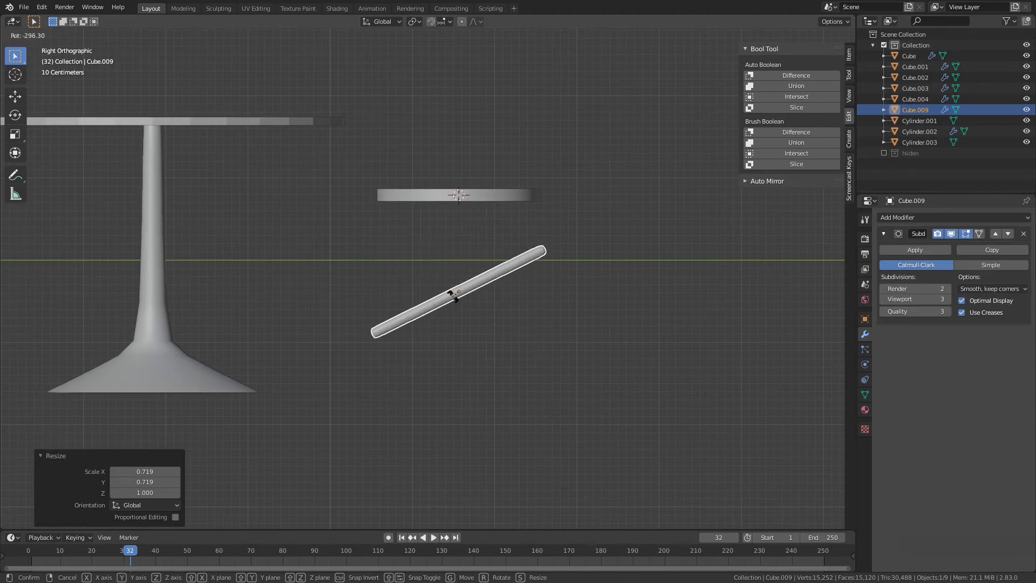
click(456, 176)
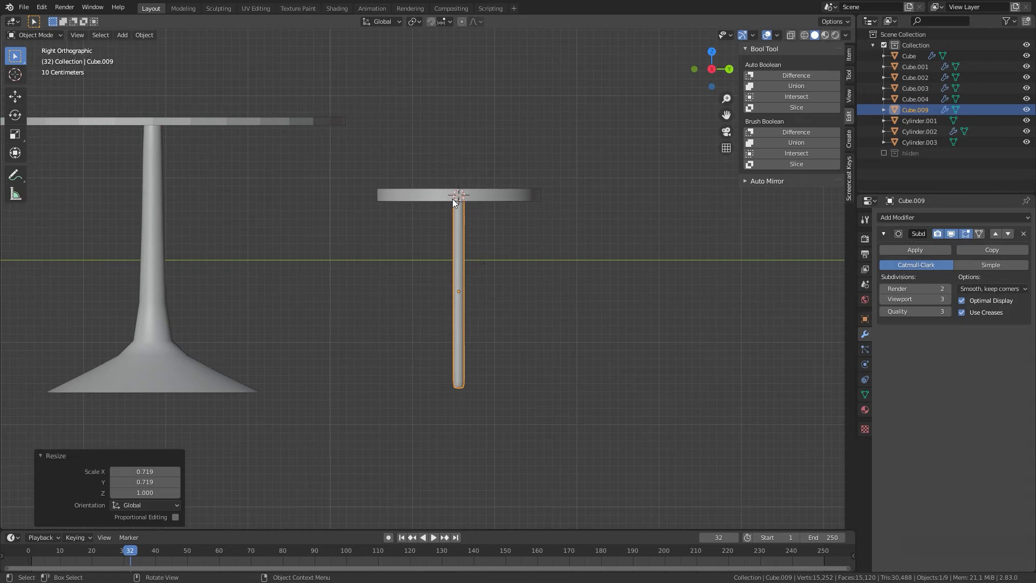
click(414, 21)
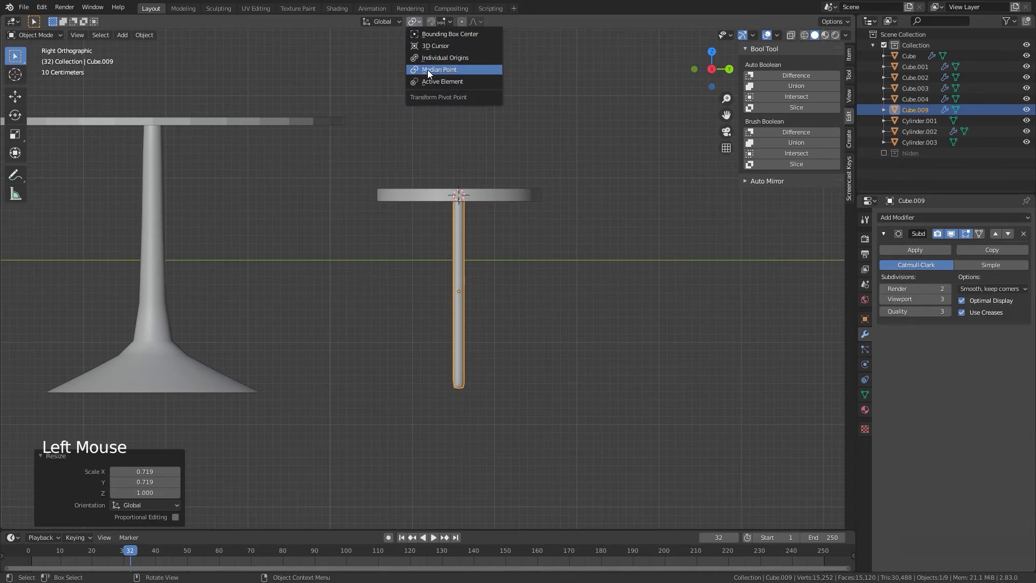
click(447, 47)
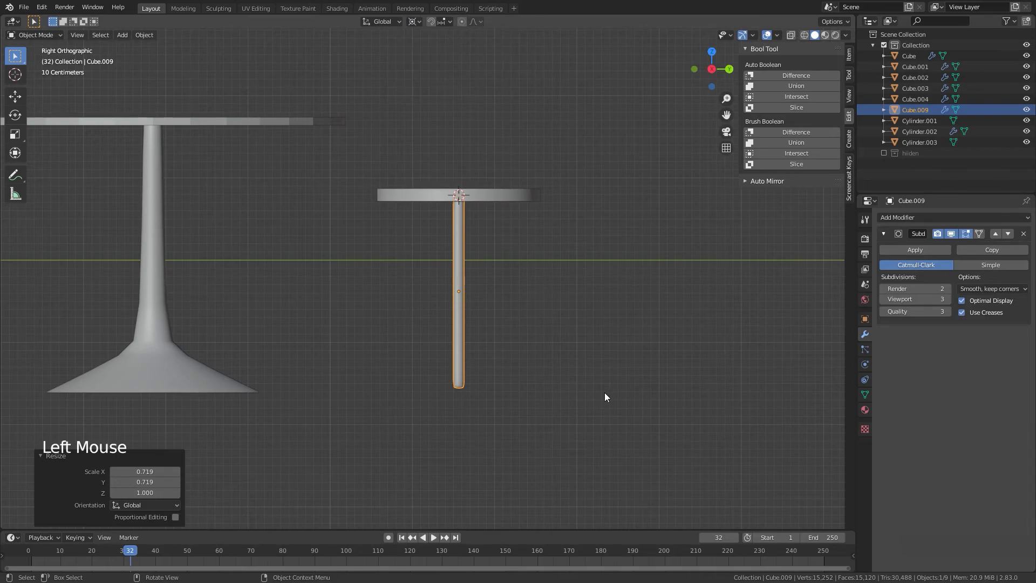
key(r)
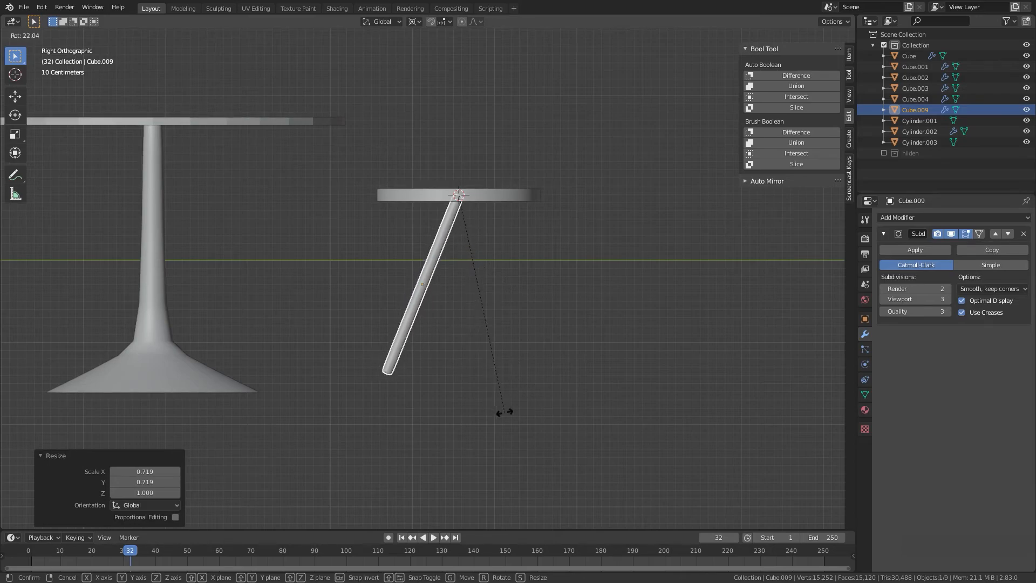
click(505, 414)
key(s)
key(z)
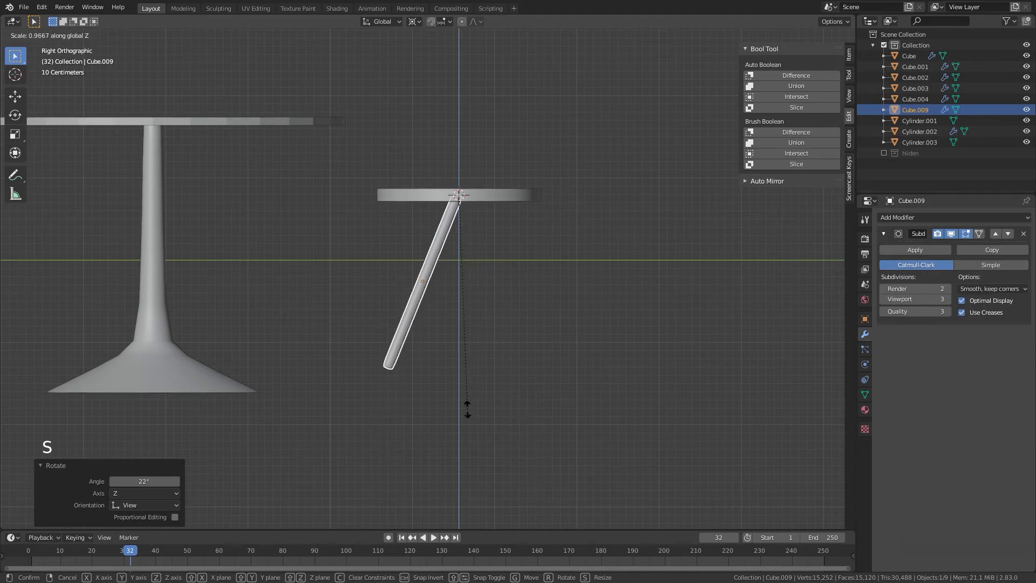
right_click(453, 367)
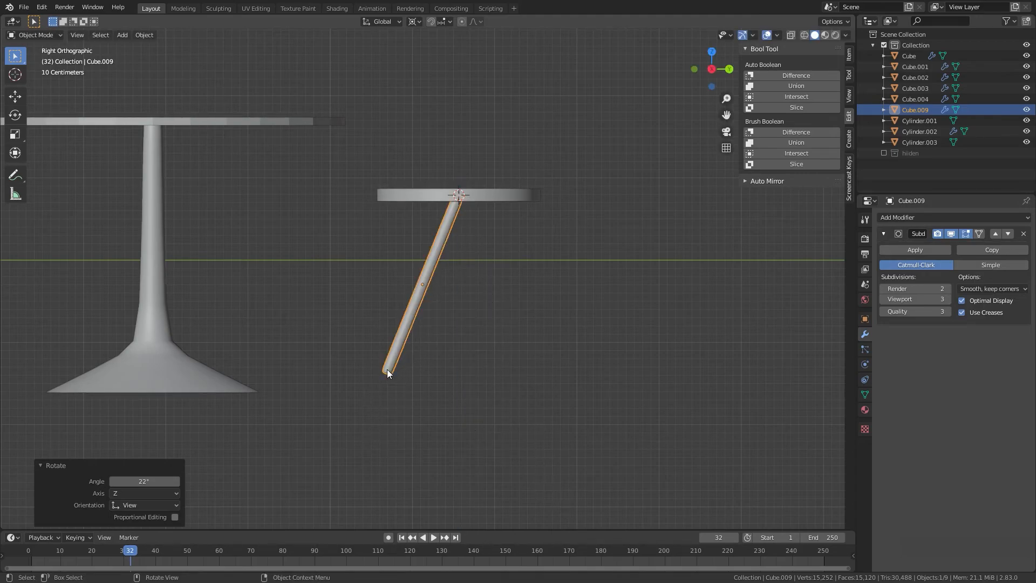
key(s)
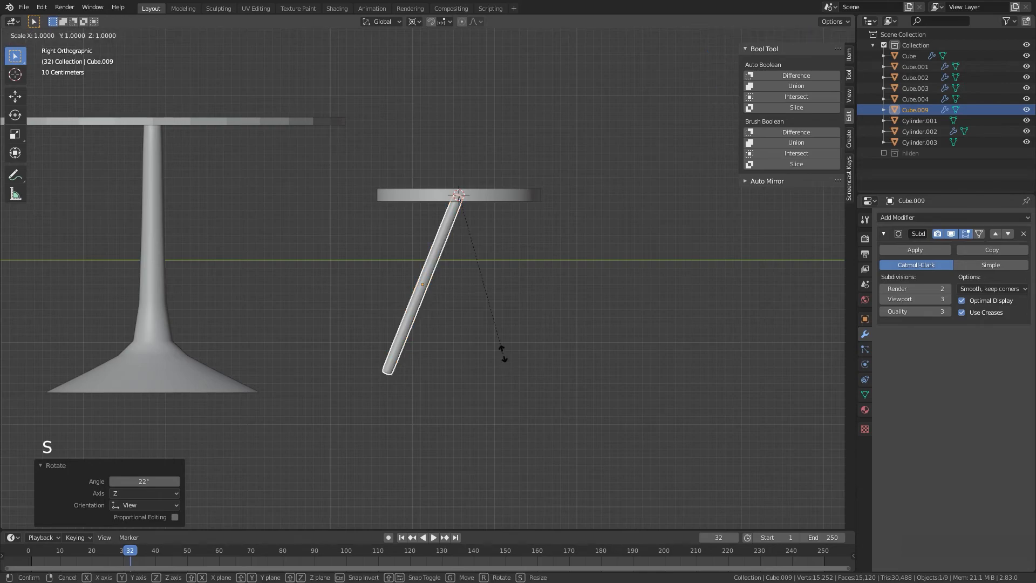
key(z)
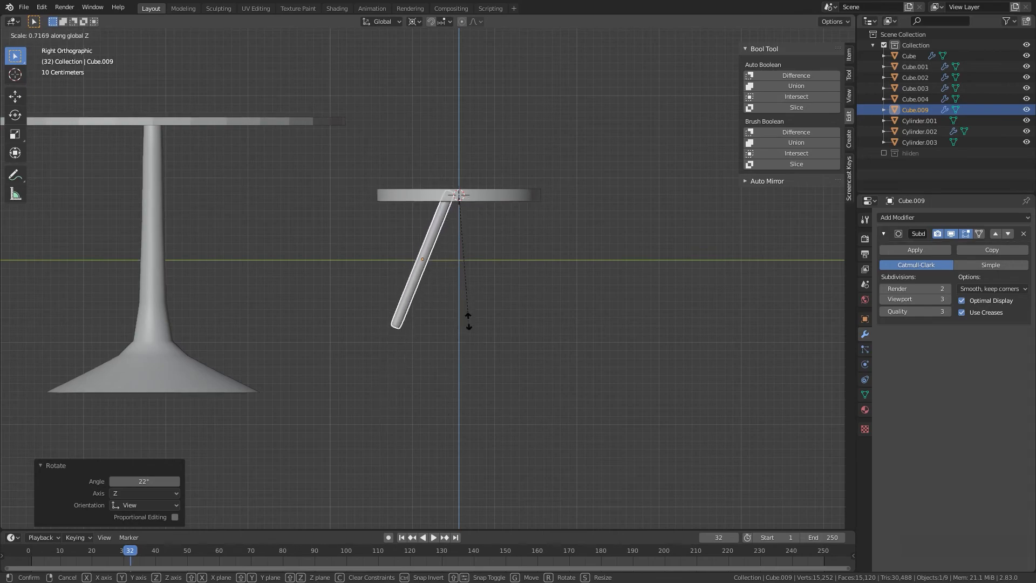
click(457, 366)
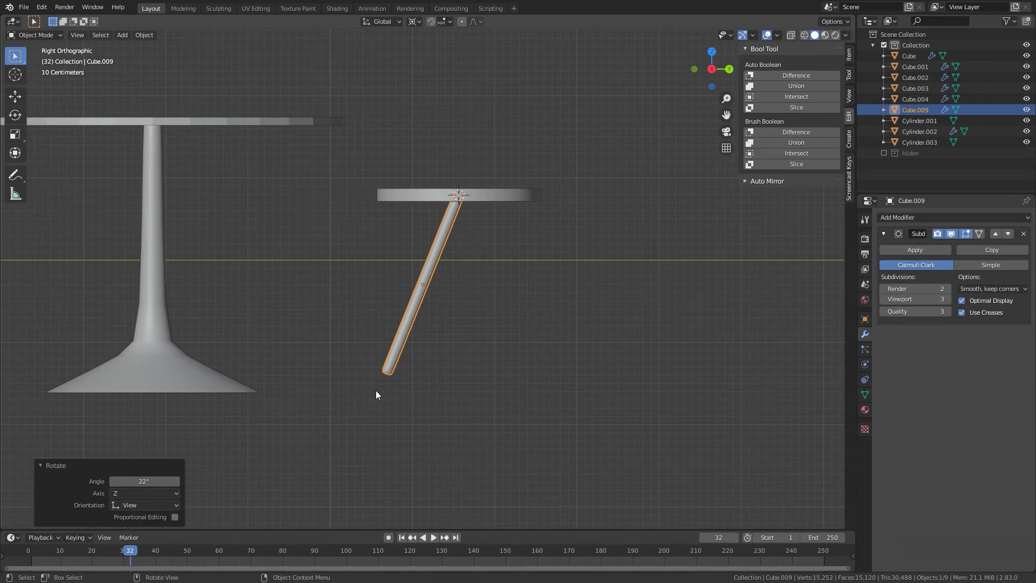
Switch the transform orientation to Local and lengthen the slanted leg along its local Z axis by a factor of about 1.10.
click(374, 21)
click(357, 64)
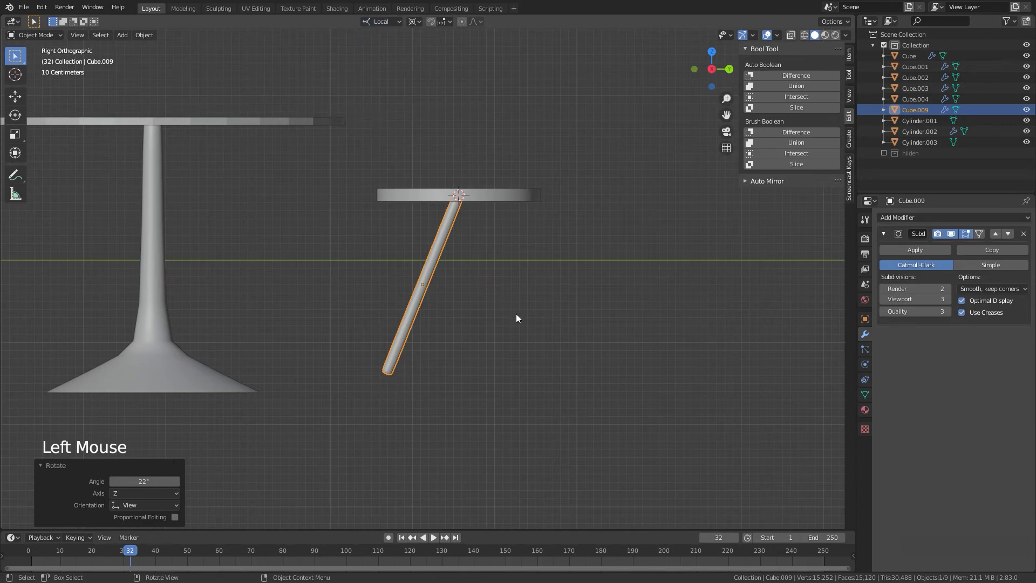
key(s)
key(z)
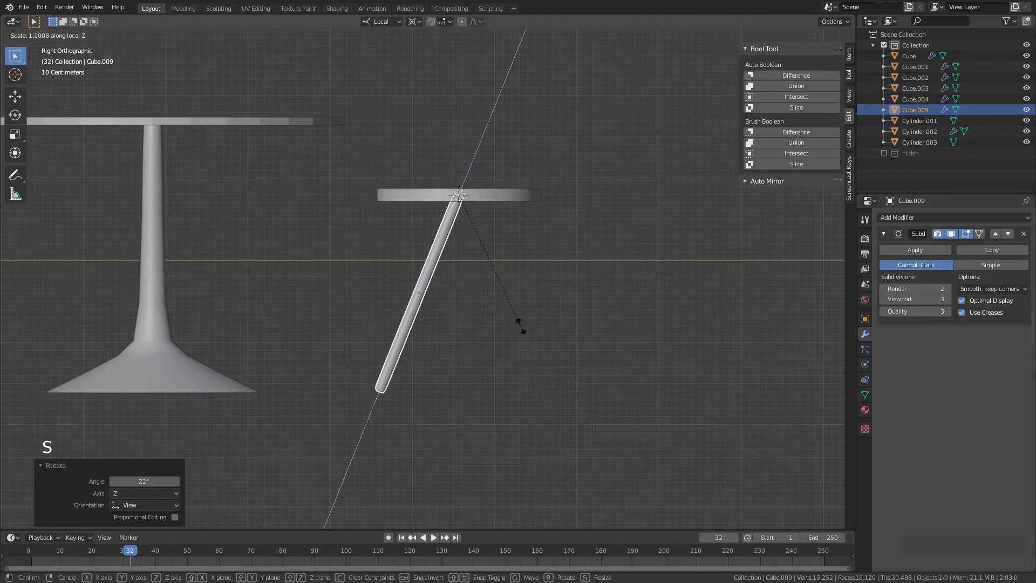
click(521, 330)
click(511, 343)
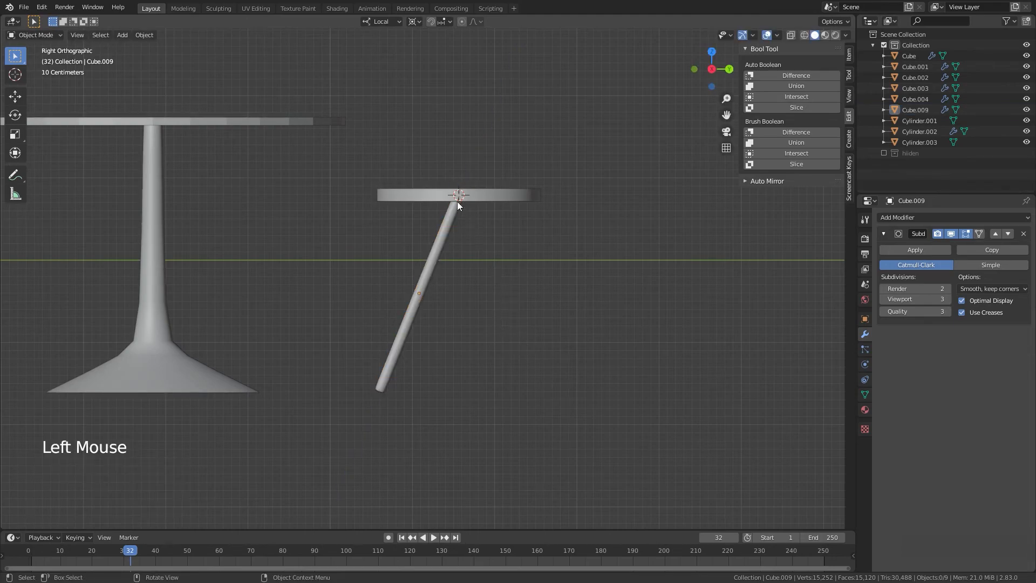
Shorten the slanted leg along its local Z axis by a factor of about 0.953 in the right view.
click(455, 239)
middle_drag(454, 238, 437, 382)
scroll(445, 339, up, 2)
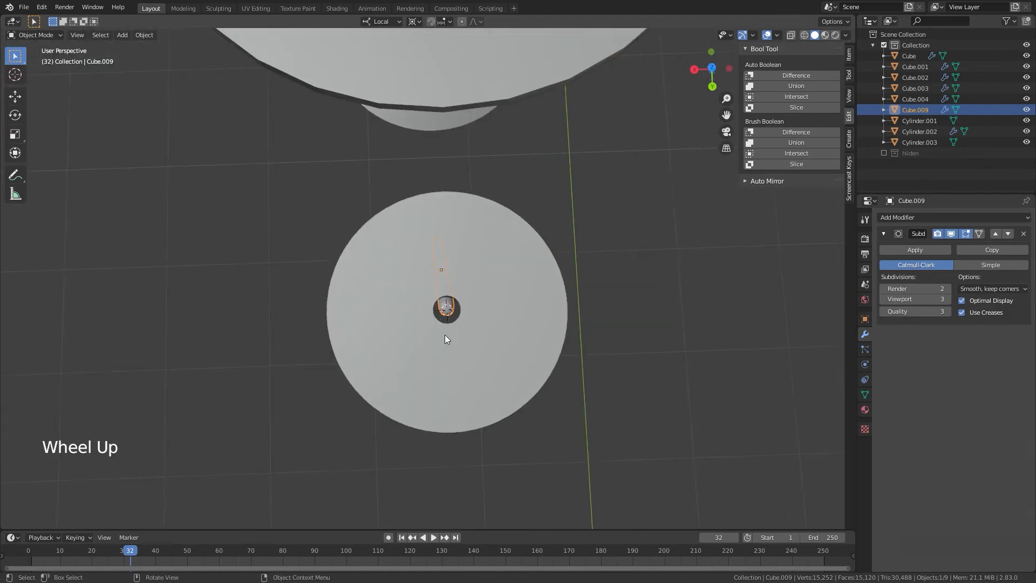
scroll(444, 339, up, 2)
middle_drag(487, 338, 595, 241)
key(KP_1)
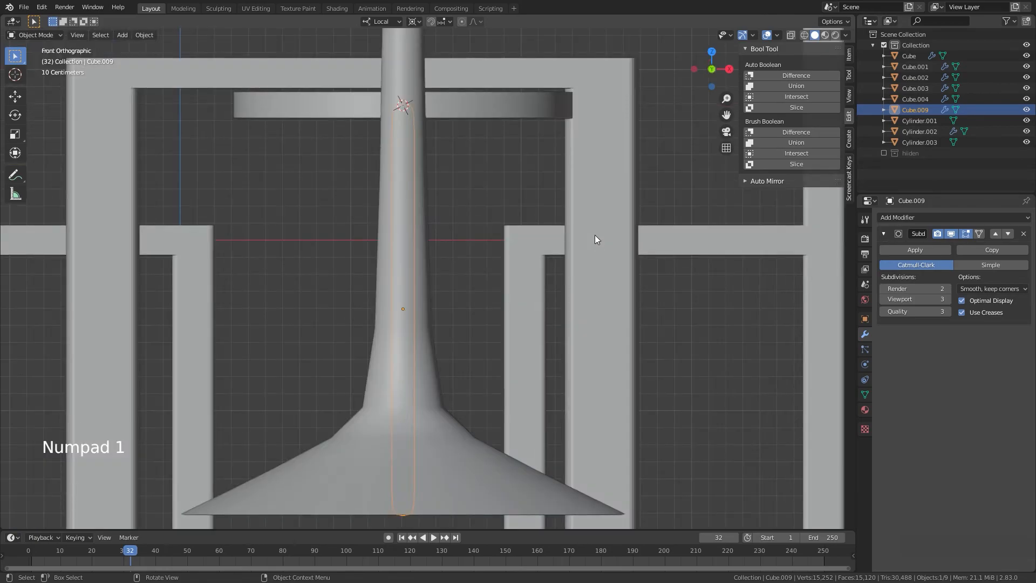
key(KP_3)
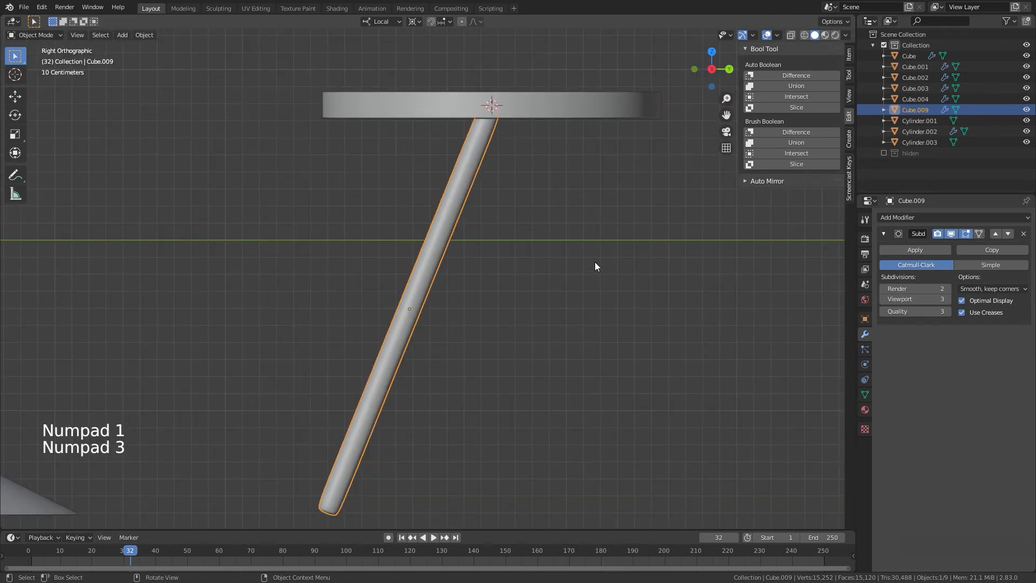
key(s)
key(s)
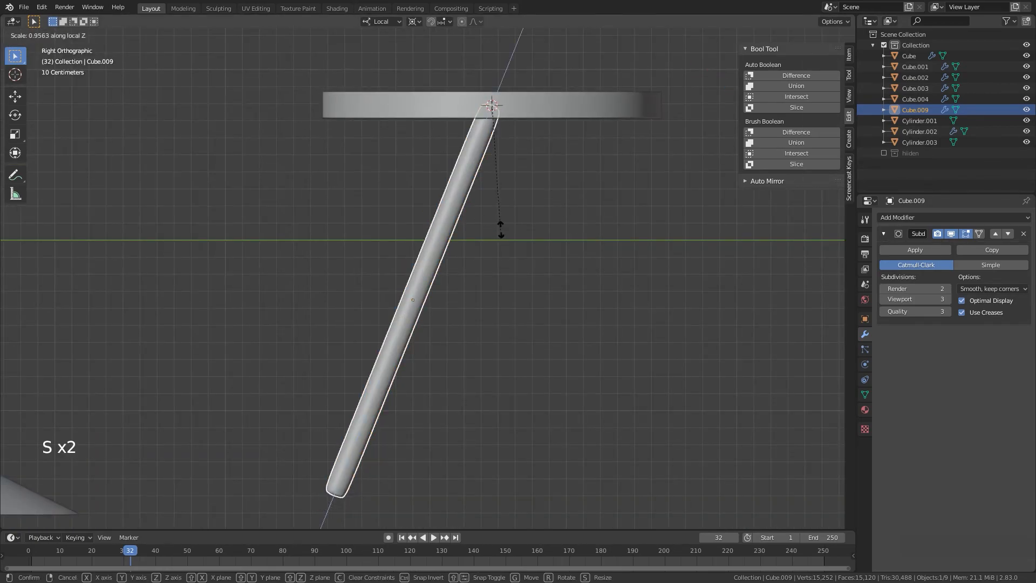
click(500, 229)
key(g)
key(y)
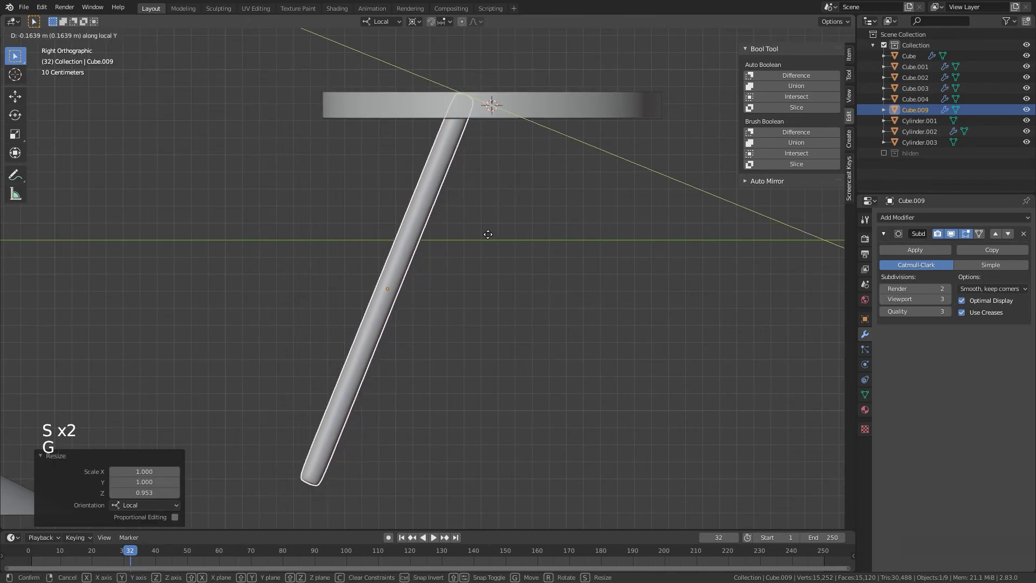
right_click(484, 232)
Switch the transform orientation to Global and move the leg about -0.193 m along Y, away from the seat's centre.
click(394, 21)
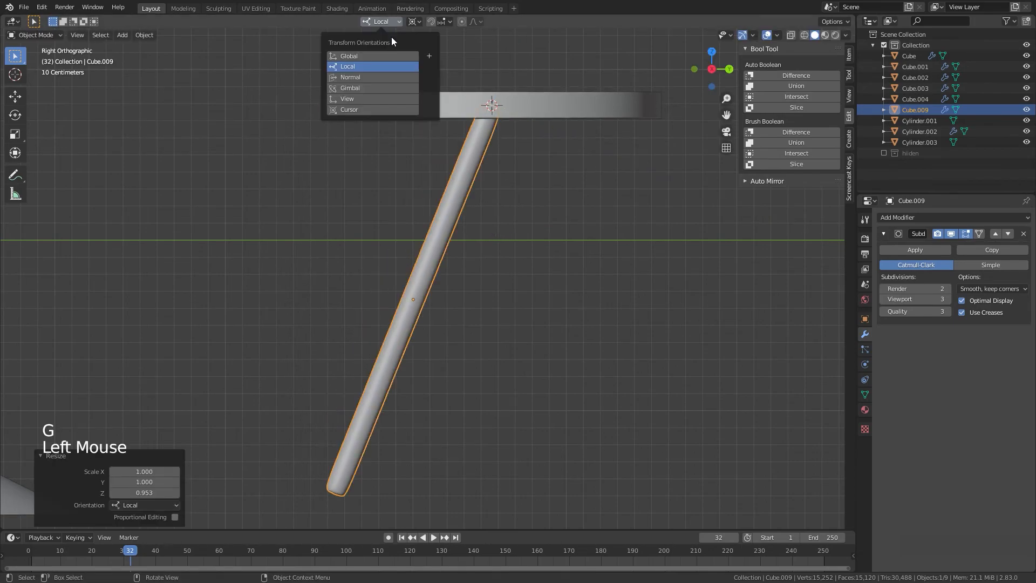
click(376, 57)
key(g)
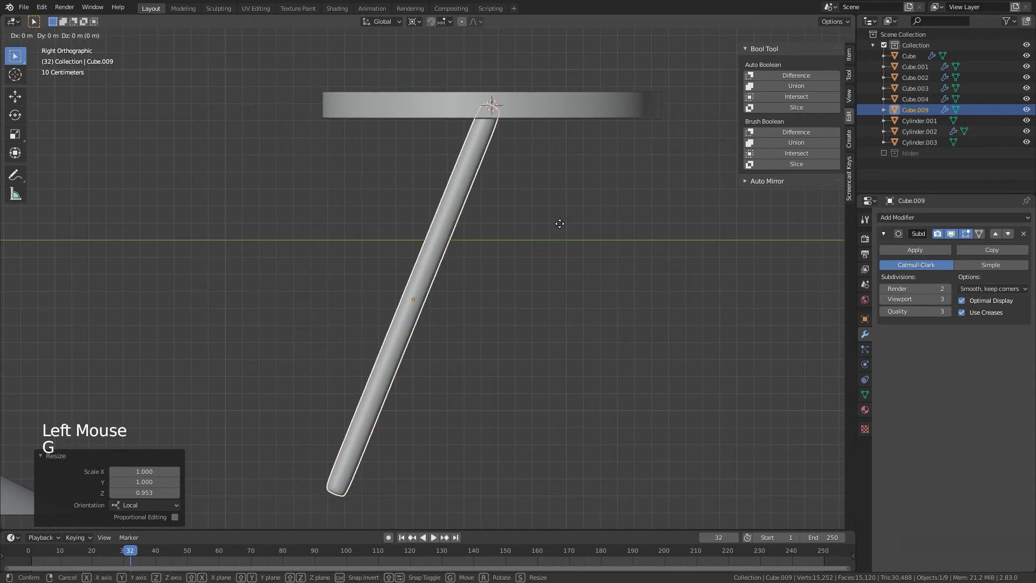
key(y)
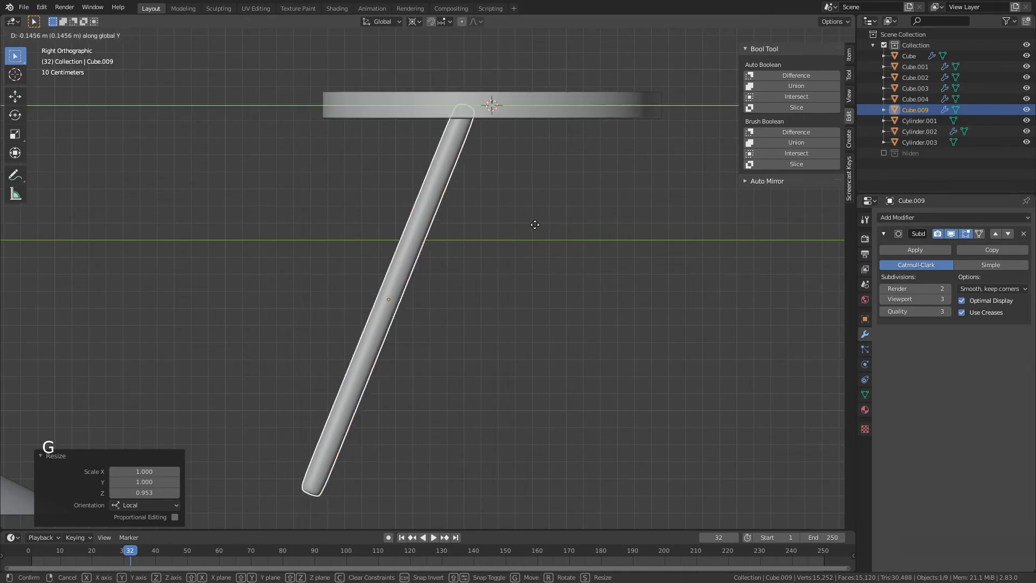
click(529, 225)
Make a linked duplicate of the leg and rotate it 90° about the global Z axis.
middle_drag(559, 247, 480, 312)
scroll(583, 280, down, 6)
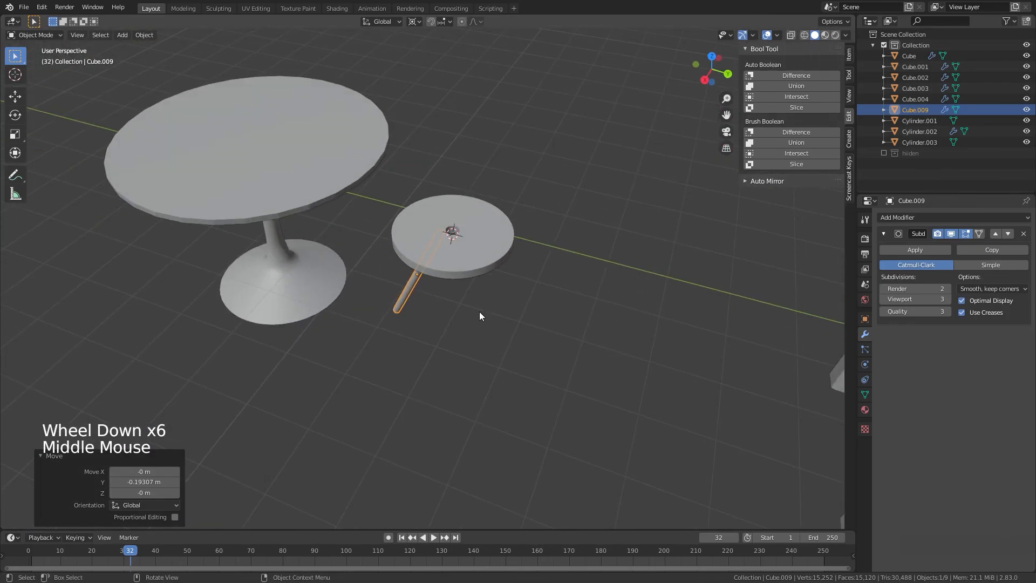
key(alt+d)
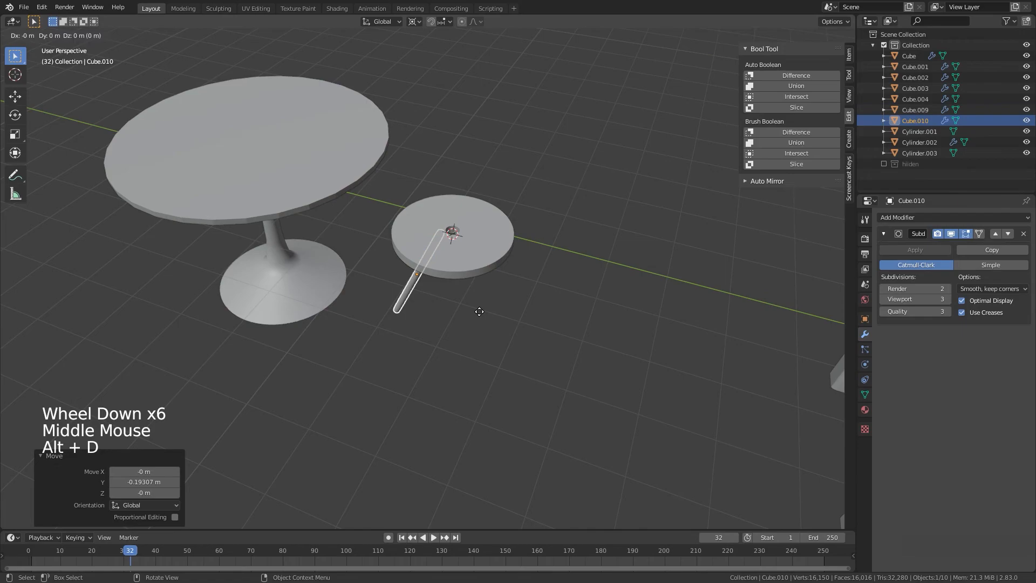
text(z)
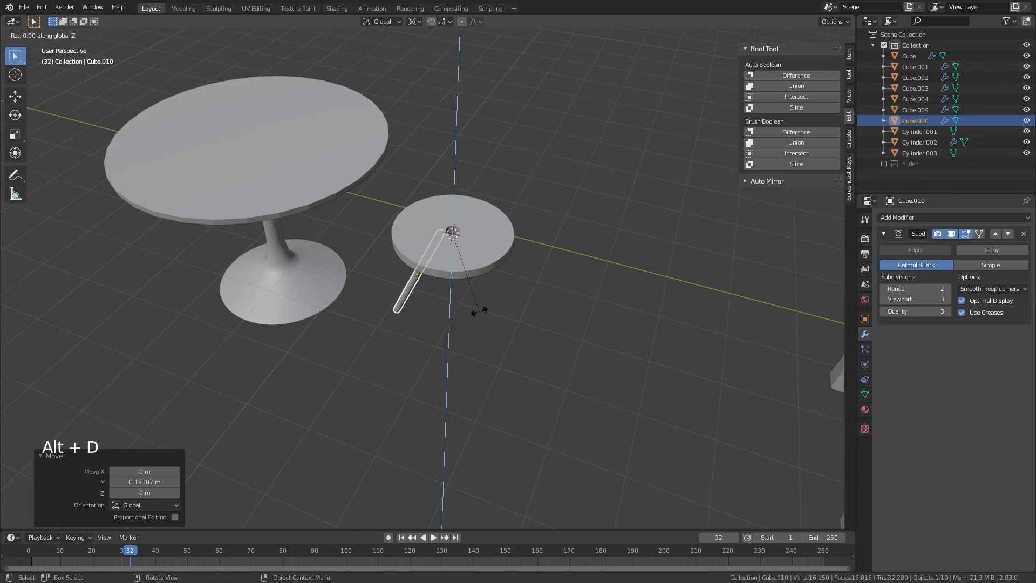
text(45)
key(BackSpace)
key(BackSpace)
text(90)
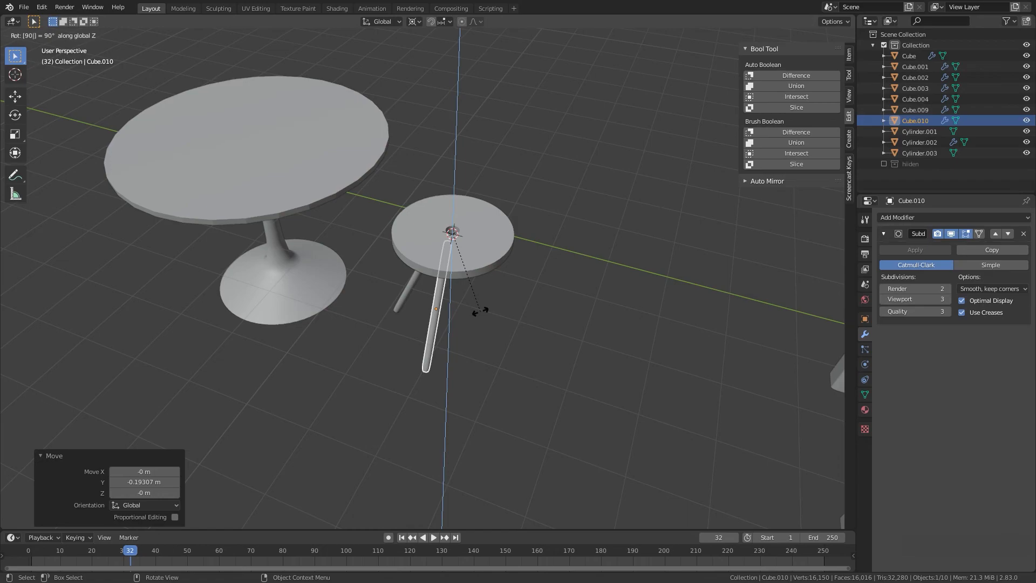
key(Return)
Try to repeat the last linked duplication and rotation to add another leg.
mouse_move(552, 272)
middle_down()
mouse_move(611, 207)
mouse_move(564, 267)
middle_up()
click(560, 286)
scroll(539, 302, up, 3)
middle_drag(469, 364, 291, 326)
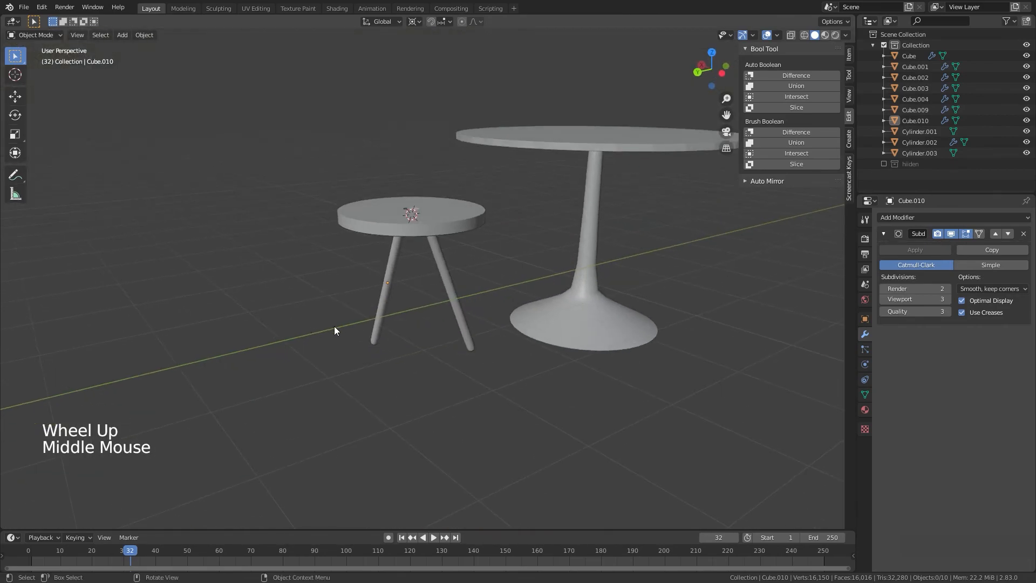
key(shift)
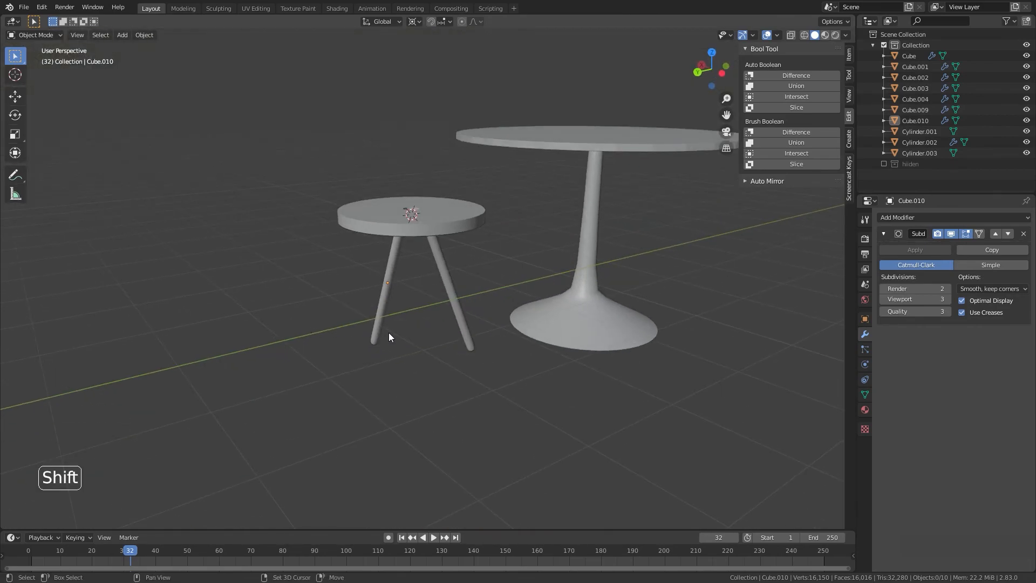
click(393, 346)
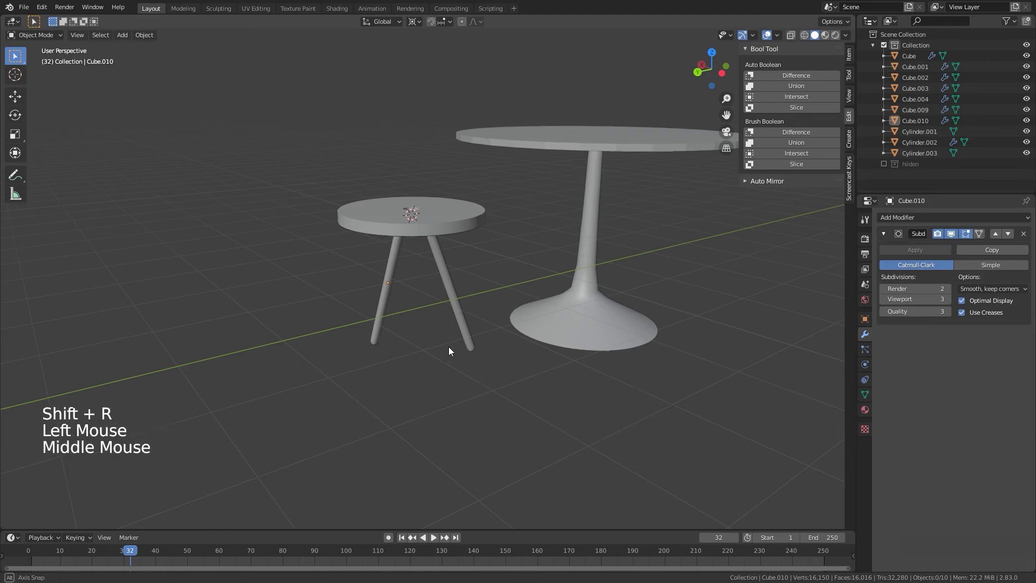
Select the second leg and make a linked duplicate of it rotated 90° about global Z as the third leg.
middle_drag(449, 348, 541, 353)
scroll(475, 316, up, 3)
click(455, 307)
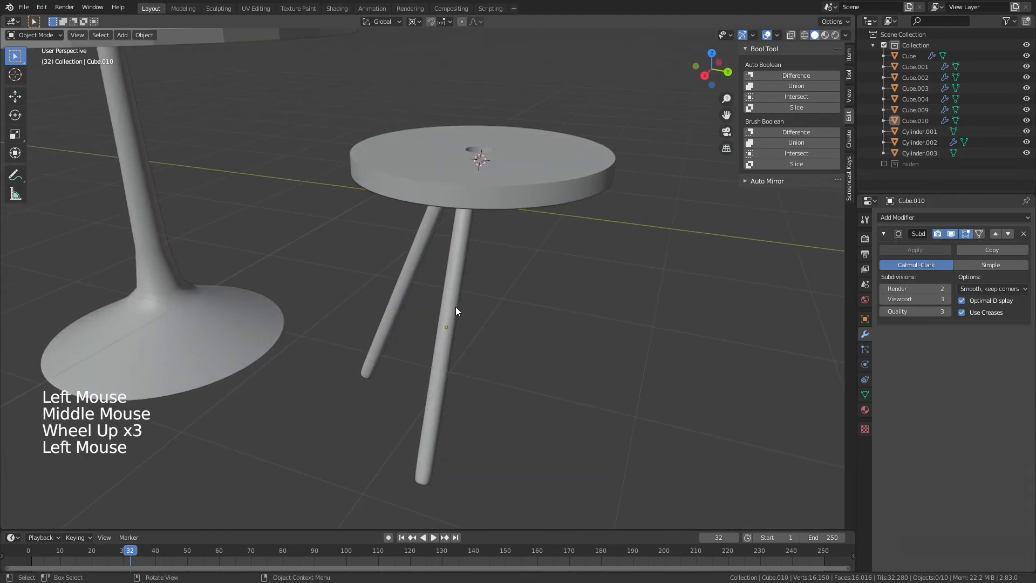
key(alt)
key(alt+d)
text(r)
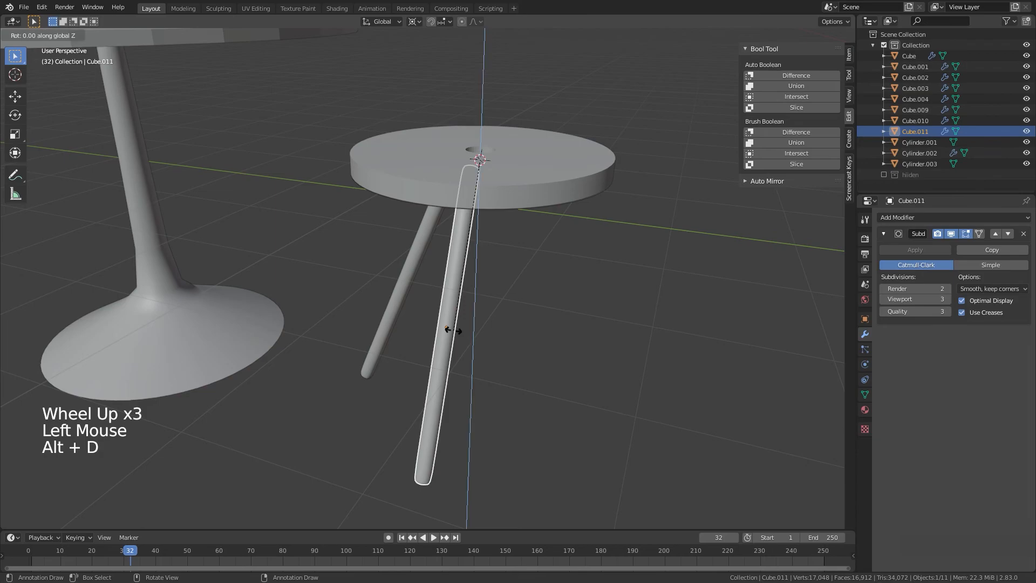
text(z)
text(90)
key(Return)
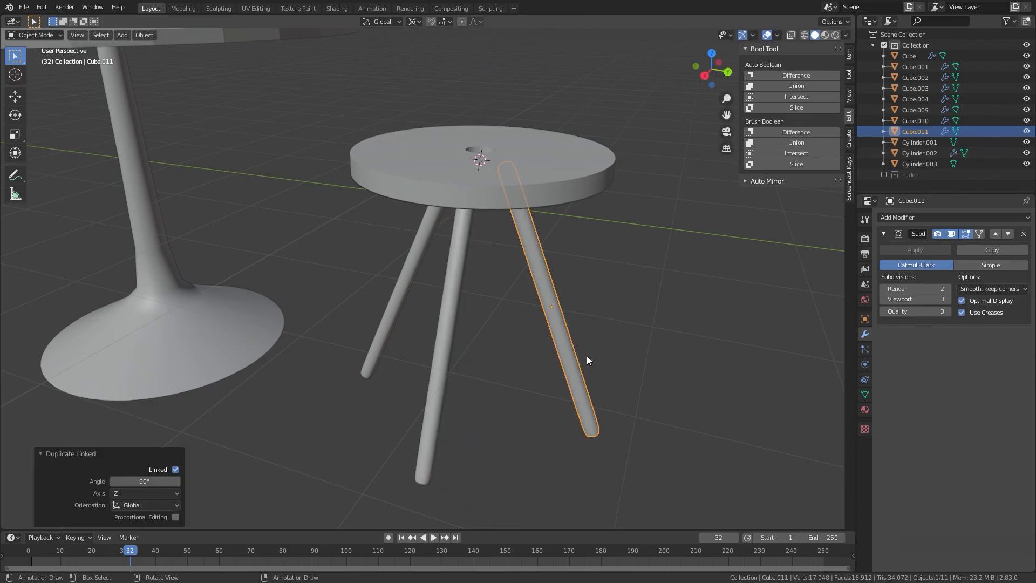
Repeat the linked duplication with its 90° rotation twice to continue the ring of legs under the seat.
key(shift+r)
middle_drag(593, 358, 406, 374)
scroll(450, 383, down, 5)
key(shift+r)
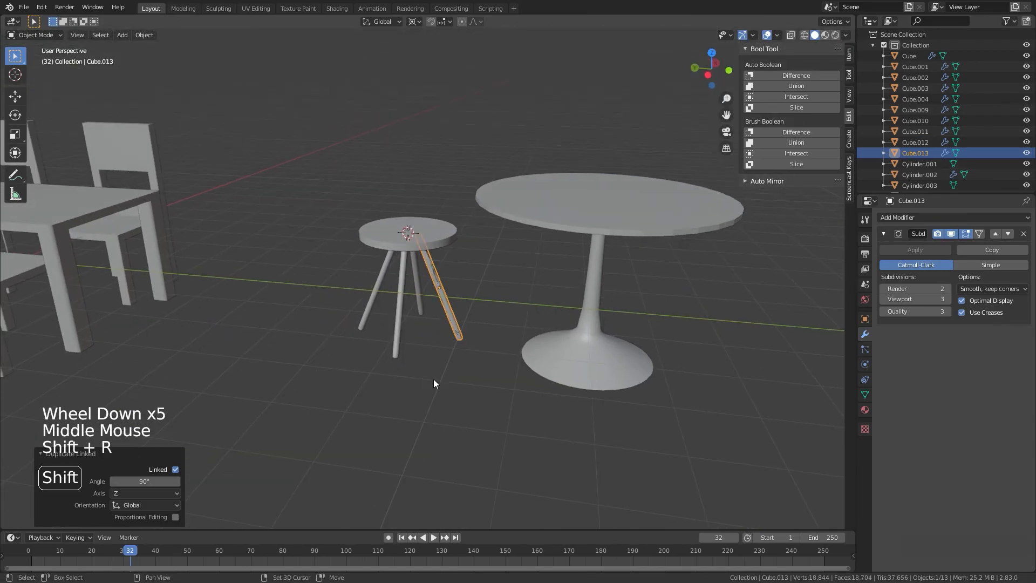
Repeat the linked leg duplication with its 90° rotation three more times and move the last copy away from the stool.
key(shift+r)
key(shift+r)
key(shift+r)
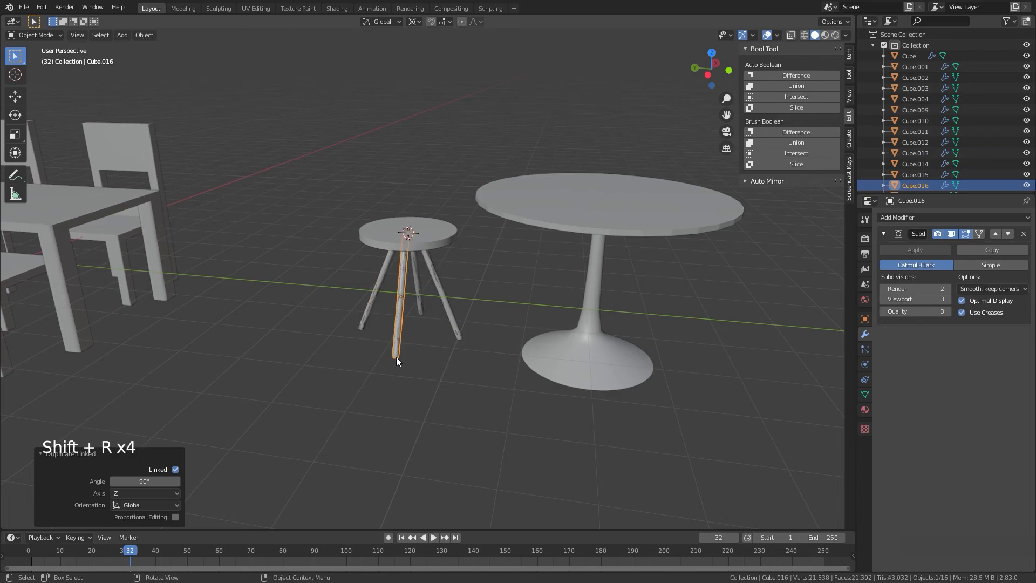
key(g)
click(269, 347)
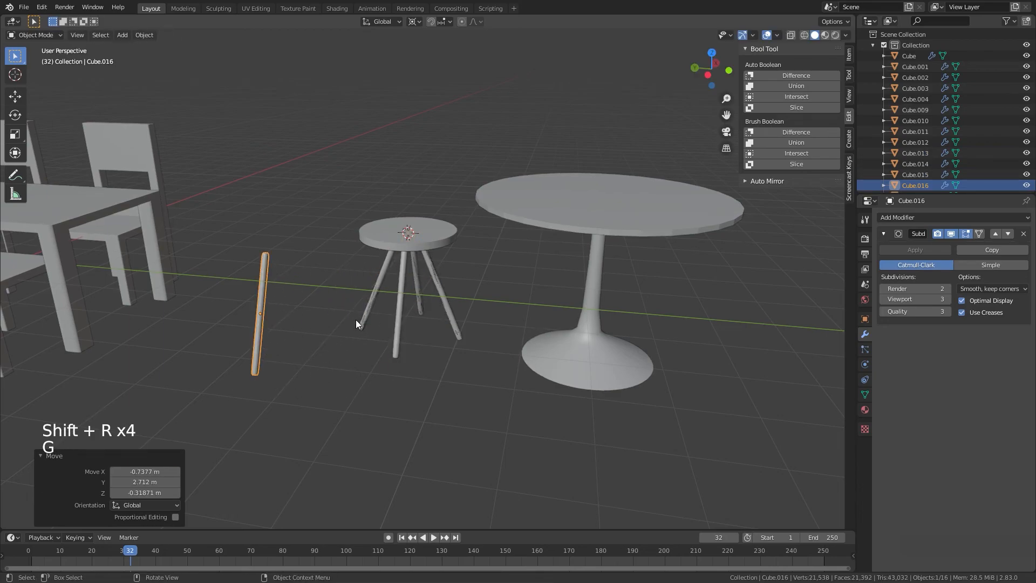
Undo the leg move and the surplus leg duplications, keeping only four legs under the seat.
key(ctrl+z)
key(ctrl+z)
key(ctrl+z)
key(ctrl+z)
key(ctrl+z)
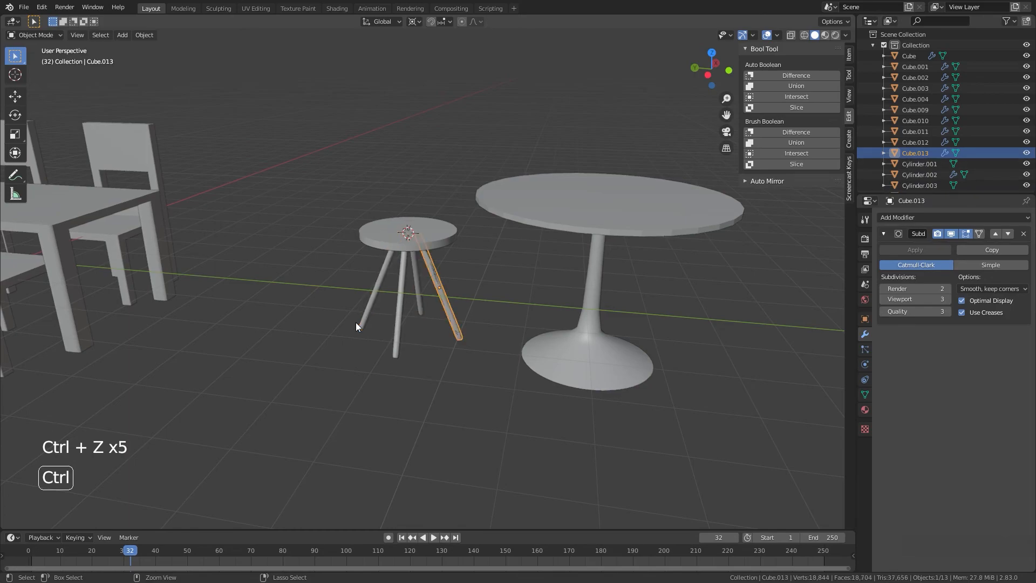
key(ctrl+z)
ctrl+scroll(391, 323, up, 4)
scroll(418, 328, up, 1)
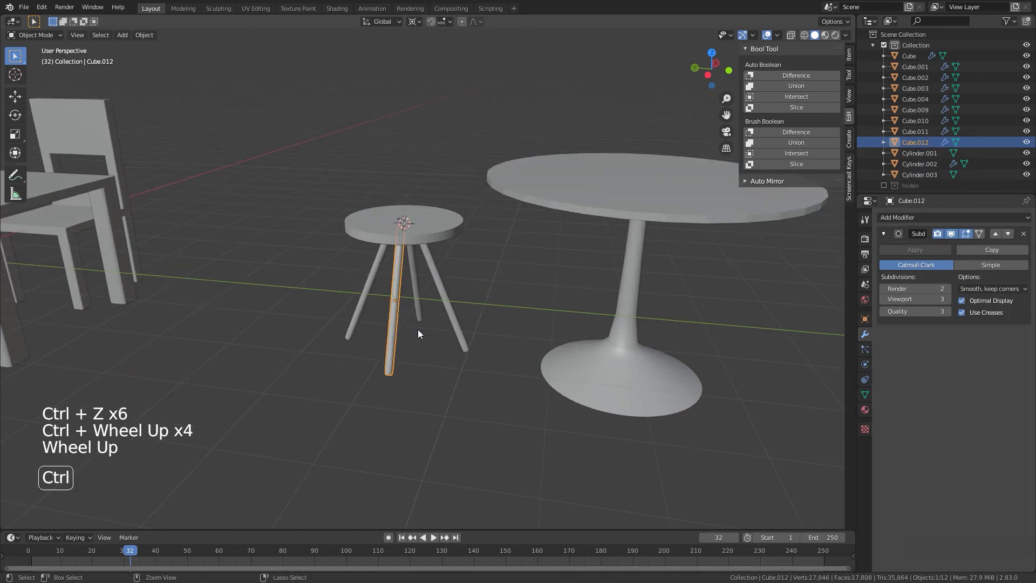
key(ctrl+z)
key(ctrl+shift+z)
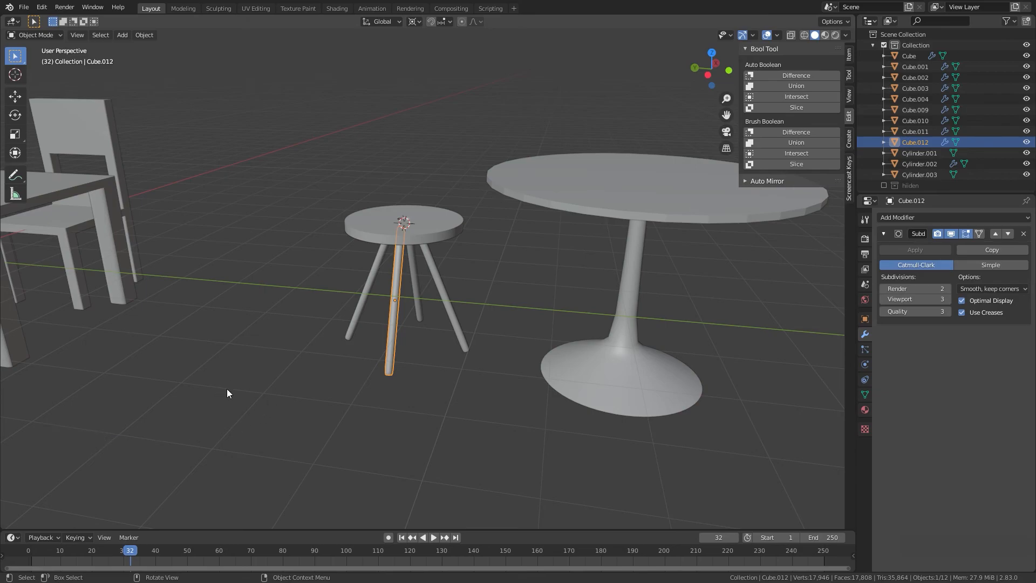
key(ctrl+z)
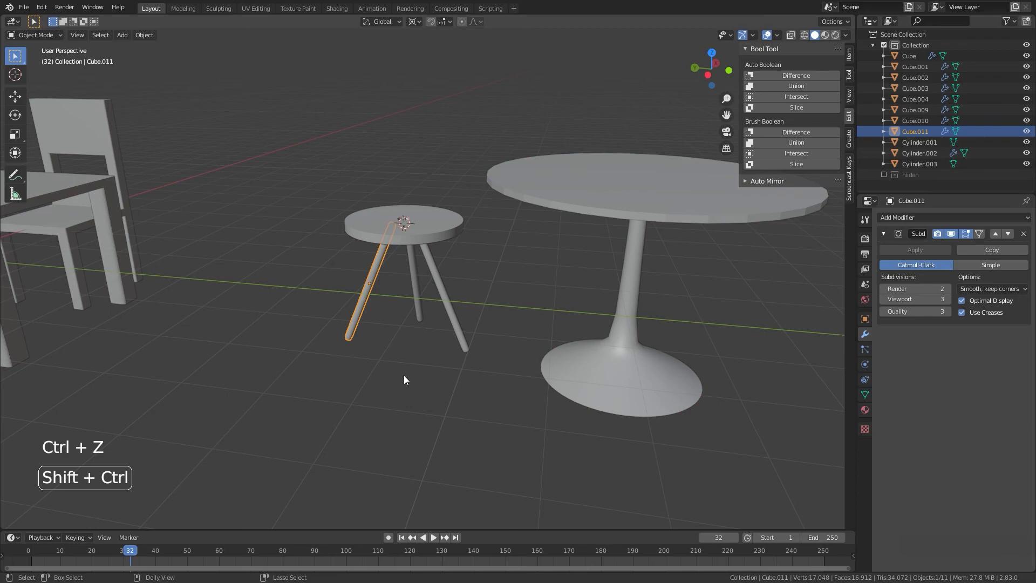
key(shift+ctrl+z)
click(419, 437)
scroll(458, 416, down, 4)
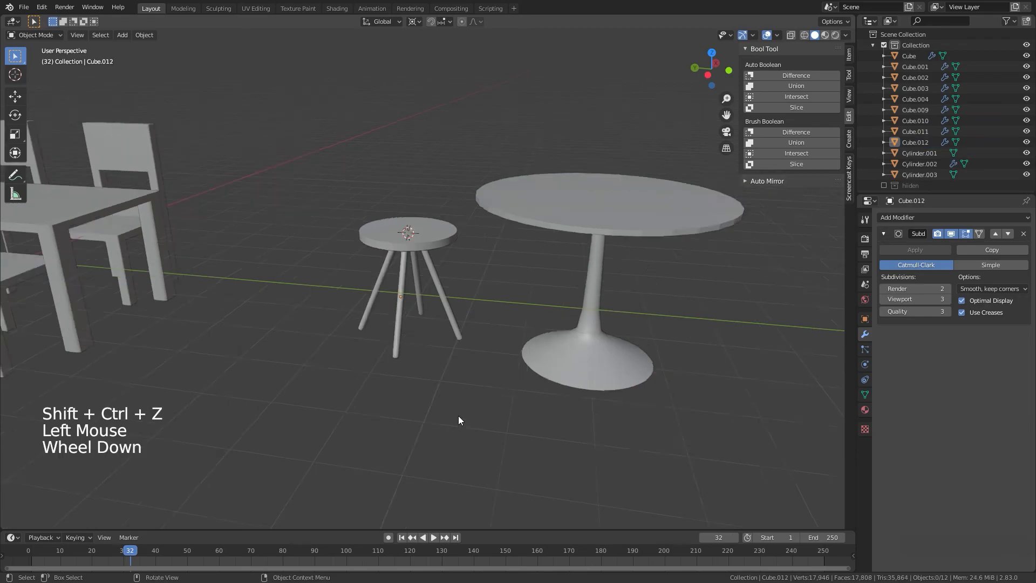
Select the stool's four legs with the seat as the active object and parent them to it using Object.
middle_drag(458, 415, 670, 270)
scroll(489, 419, up, 9)
drag(682, 238, 280, 369)
shift+middle_drag(540, 394, 499, 459)
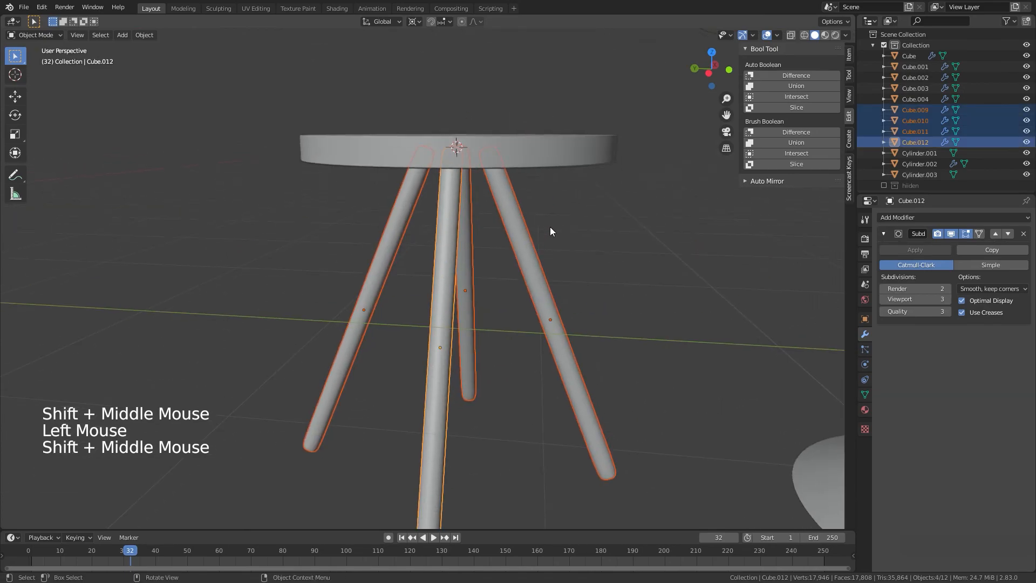
shift+click(565, 153)
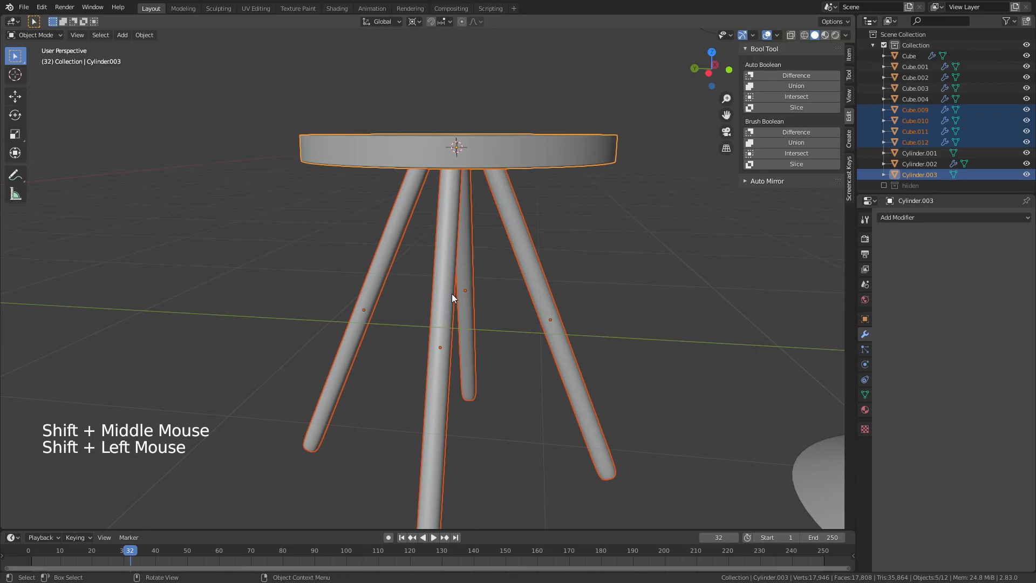
key(ctrl+p)
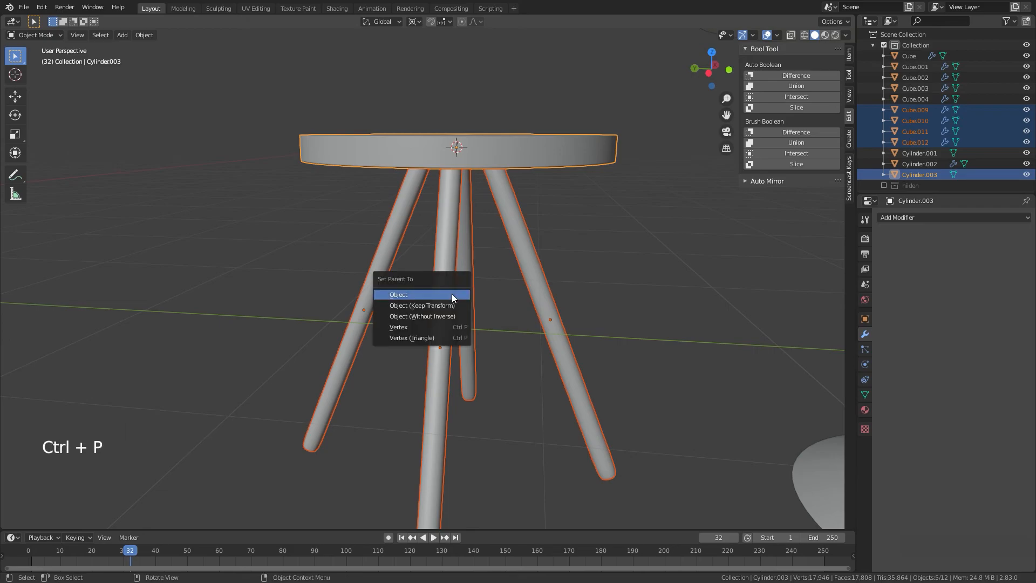
click(451, 294)
click(626, 263)
scroll(596, 264, down, 4)
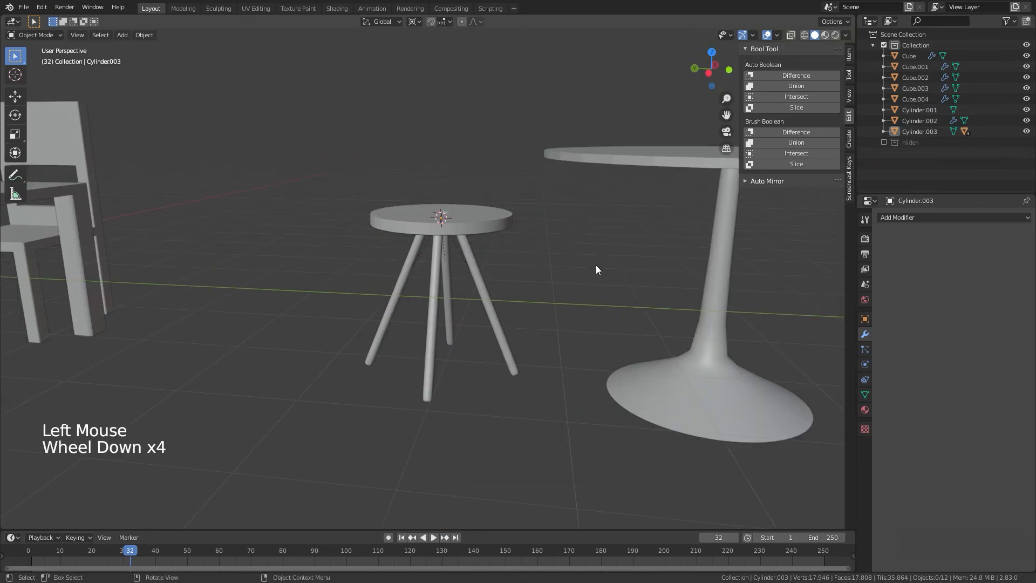
Parent the four legs to the stool's seat again, this time with Object (Keep Transform).
drag(540, 283, 380, 297)
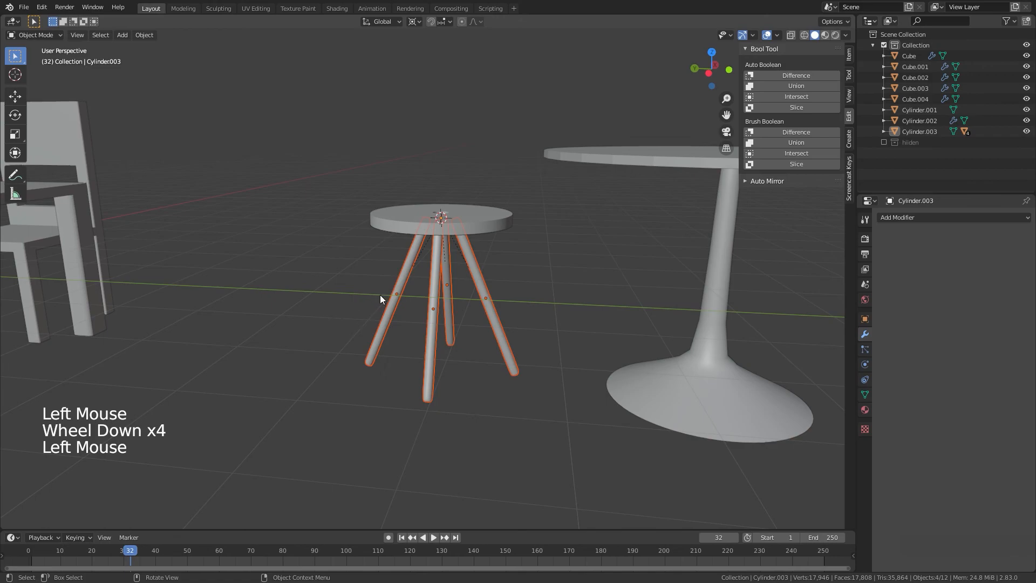
shift+click(491, 224)
key(ctrl+p)
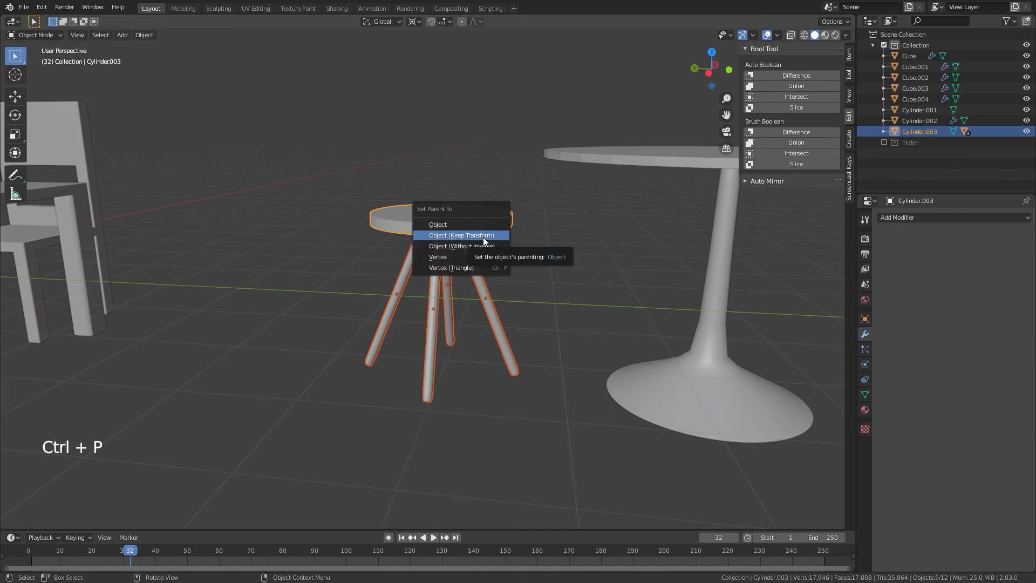
click(484, 237)
click(477, 243)
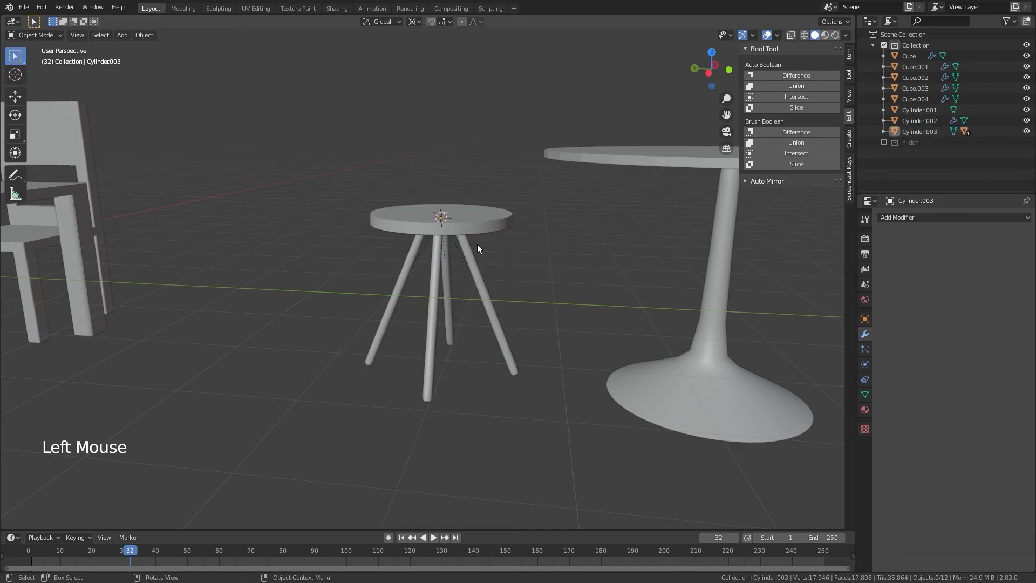
Test-move the seat to check whether the parented legs follow it, cancelling the move.
click(491, 216)
key(g)
key(Escape)
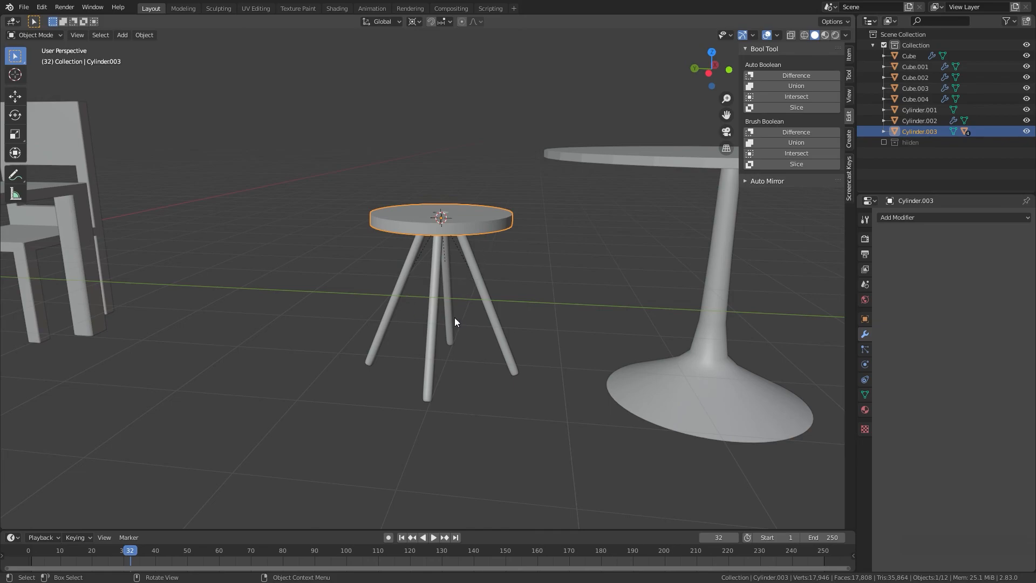
key(g)
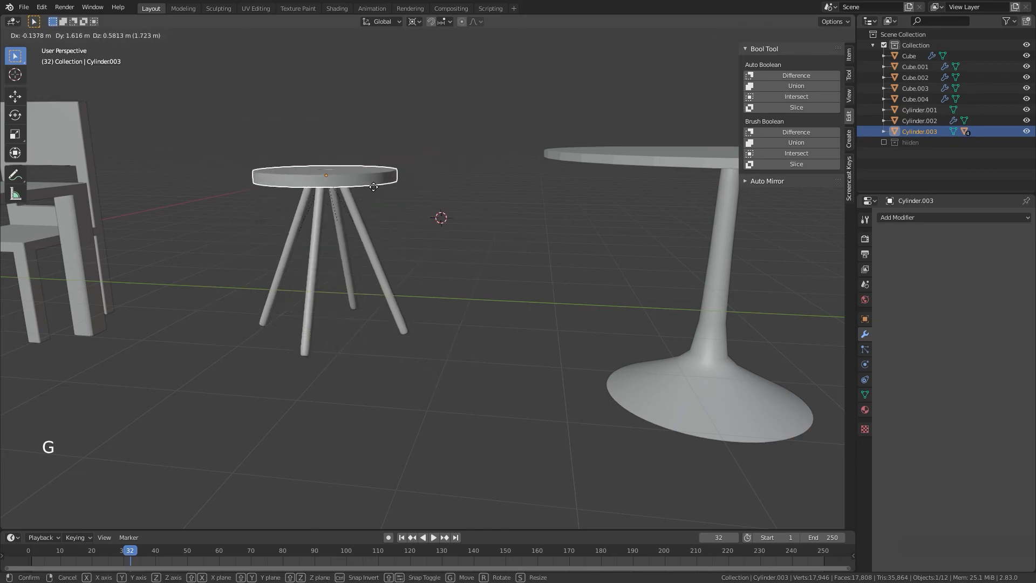
key(Escape)
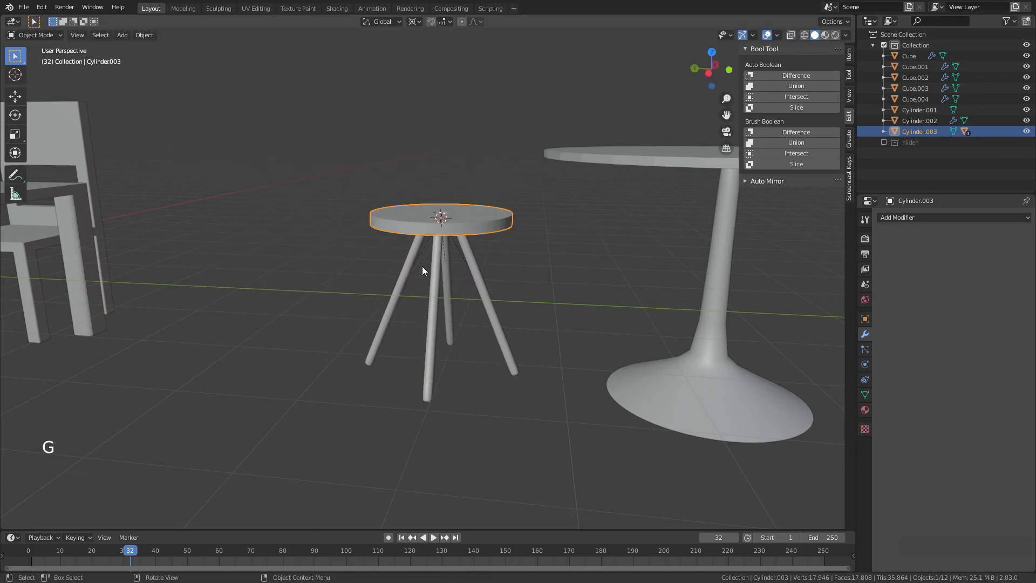
click(527, 276)
scroll(572, 270, up, 3)
click(556, 185)
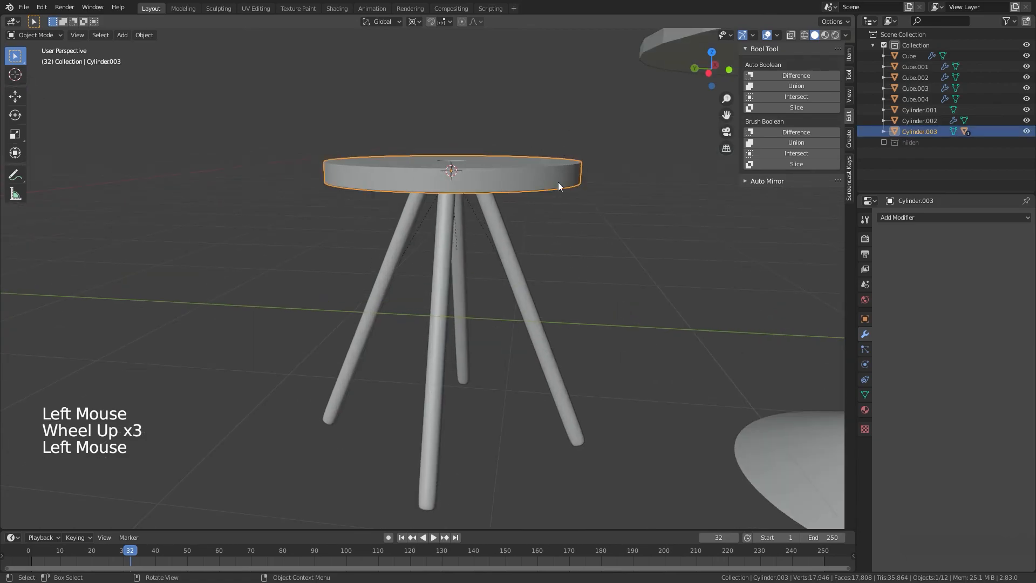
drag(567, 261, 315, 367)
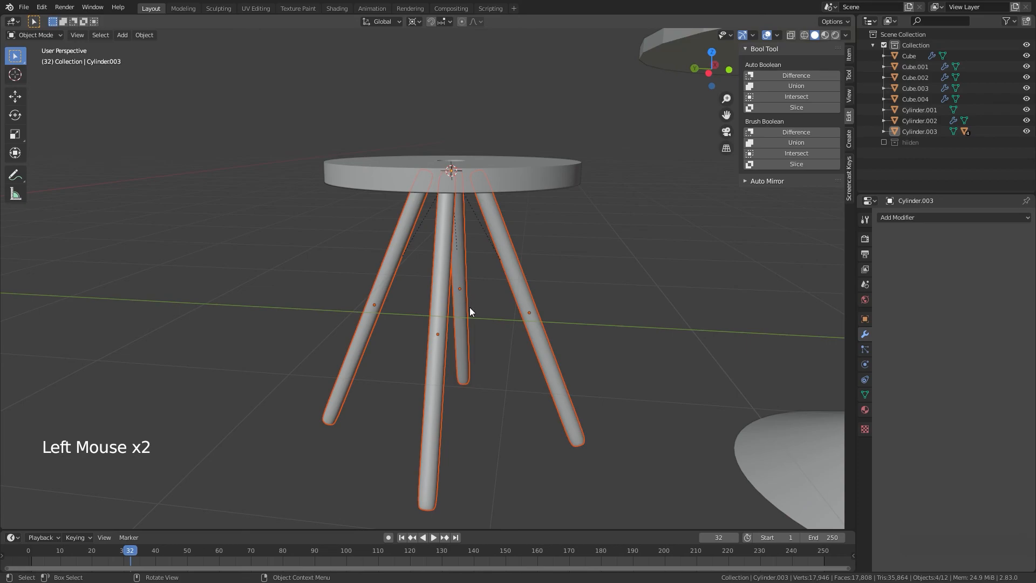
click(566, 242)
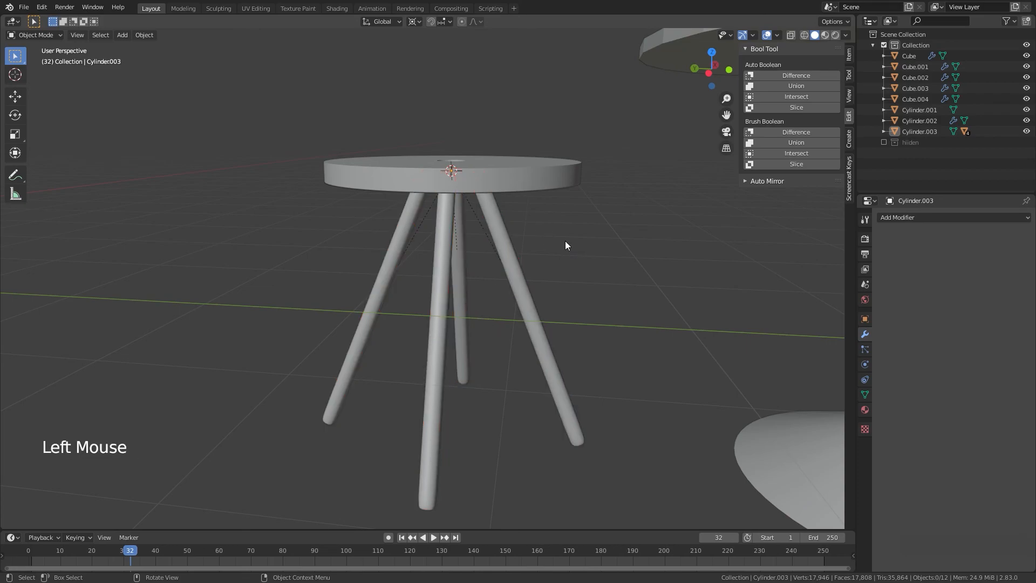
Parent the round table's pedestal to its tabletop with Object (Keep Transform).
scroll(600, 250, down, 3)
shift+middle_drag(600, 250, 495, 358)
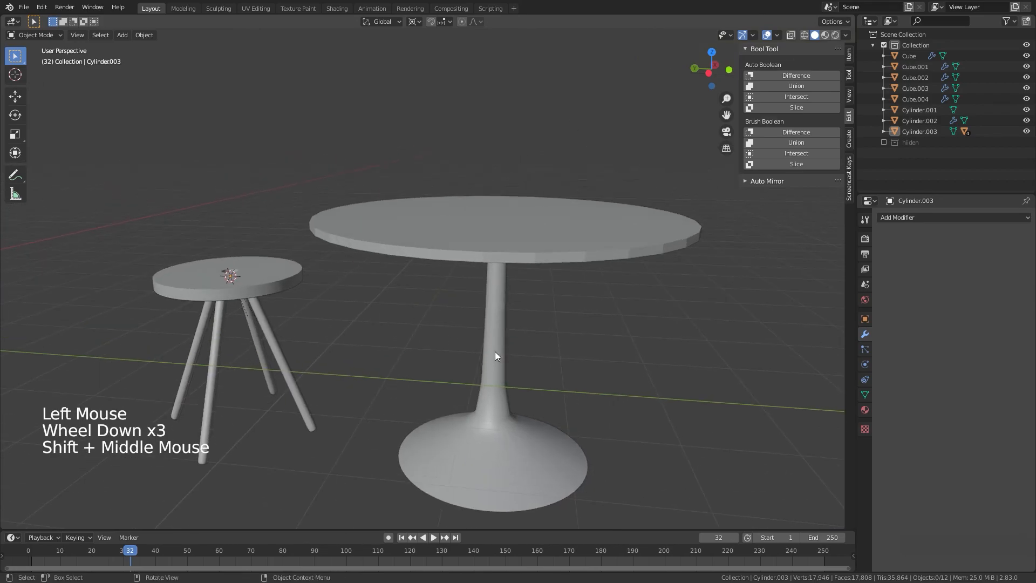
click(494, 351)
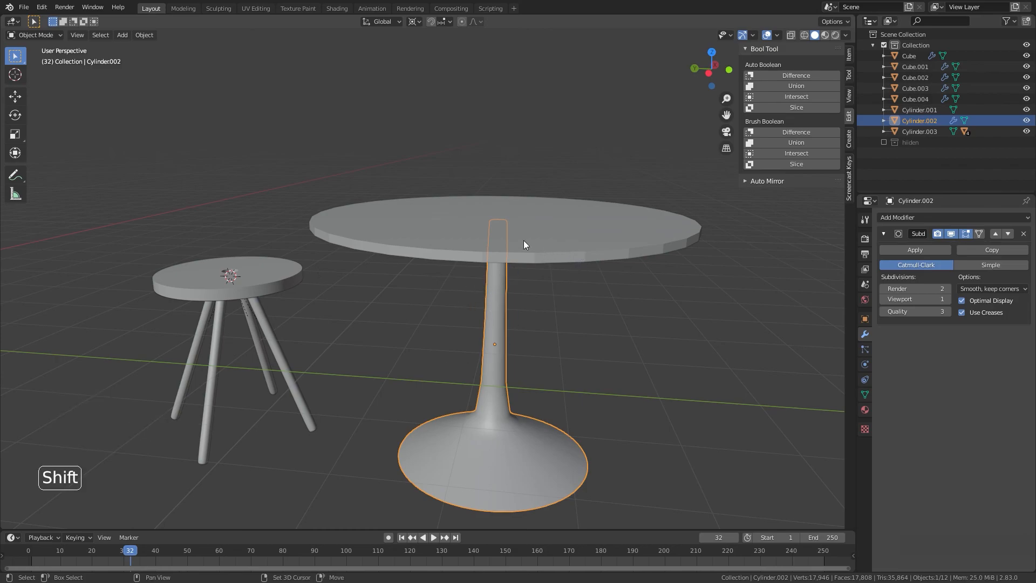
shift+click(555, 250)
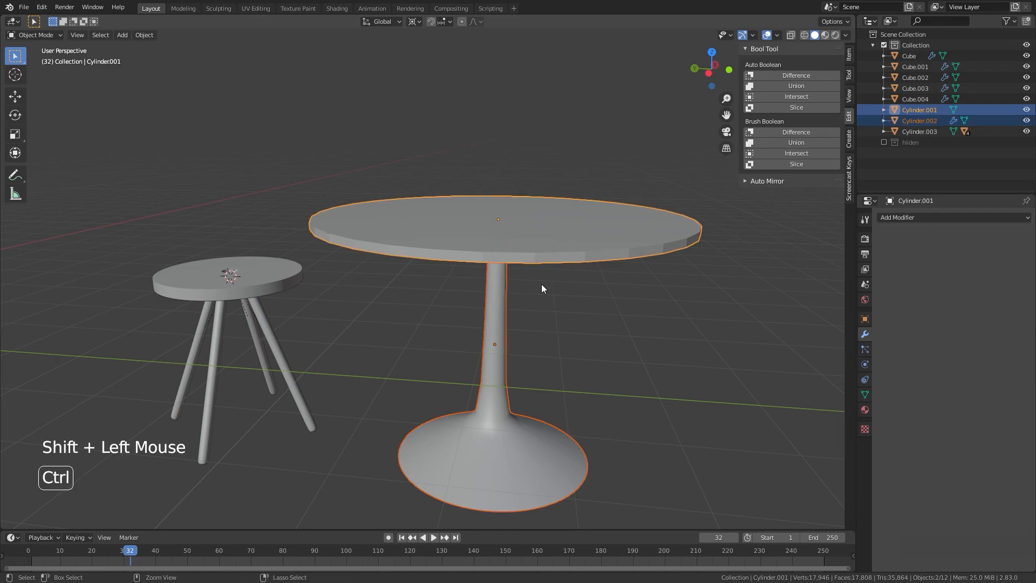
key(ctrl+p)
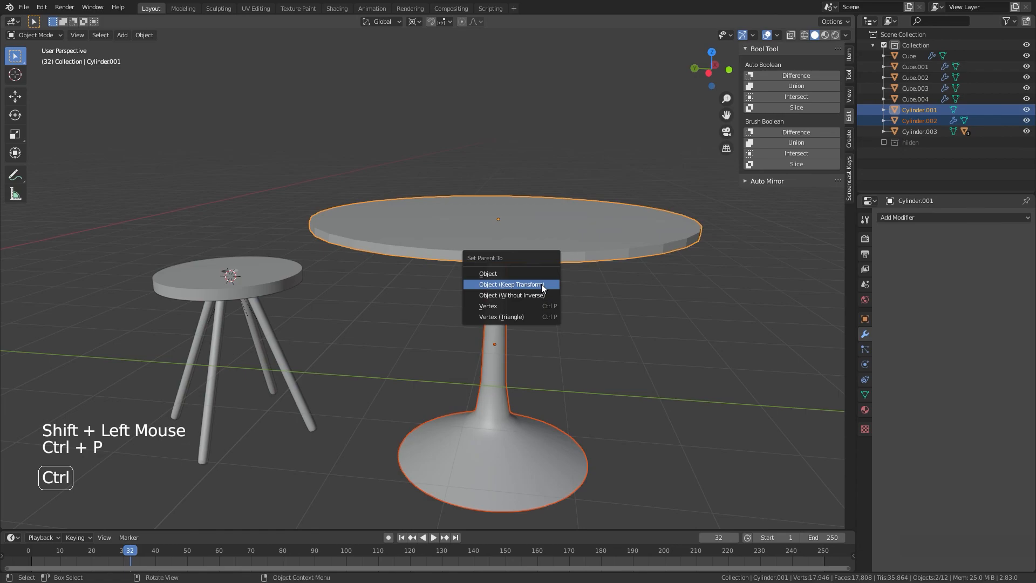
click(510, 285)
click(533, 313)
Test-move the complete stool by its seat above the round table and cancel the move.
scroll(364, 303, down, 5)
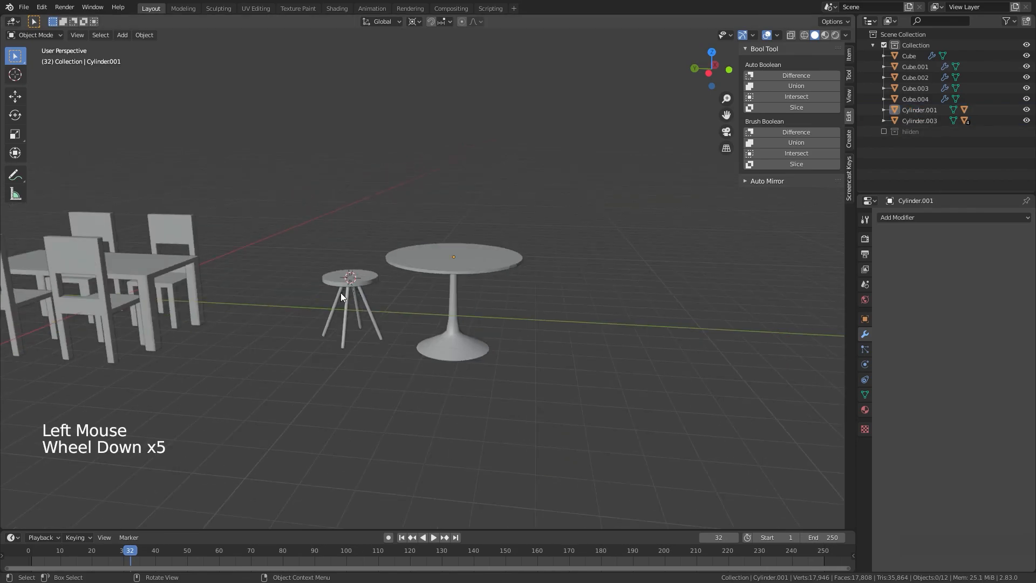
click(342, 290)
key(g)
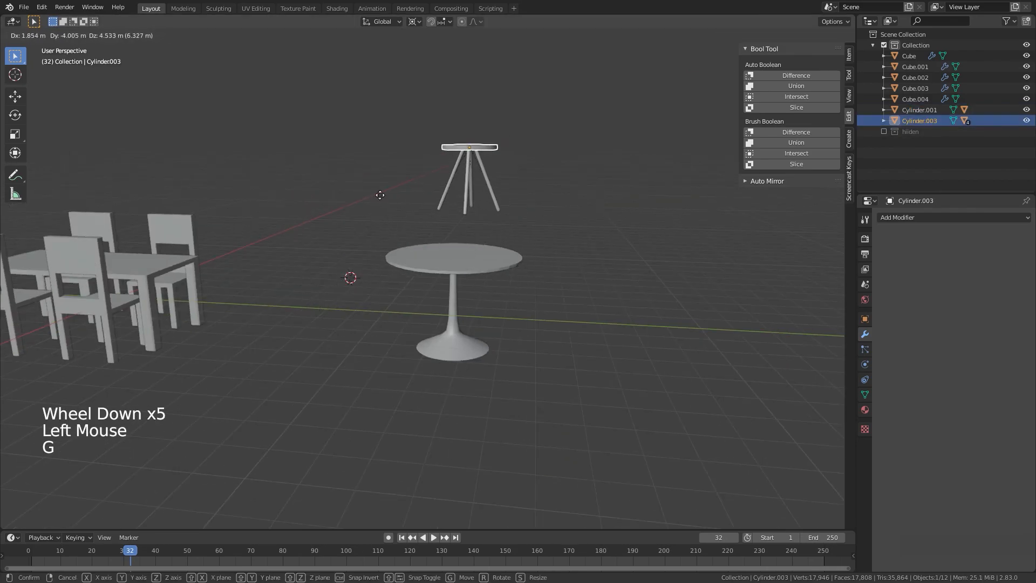
key(Escape)
drag(320, 345, 347, 288)
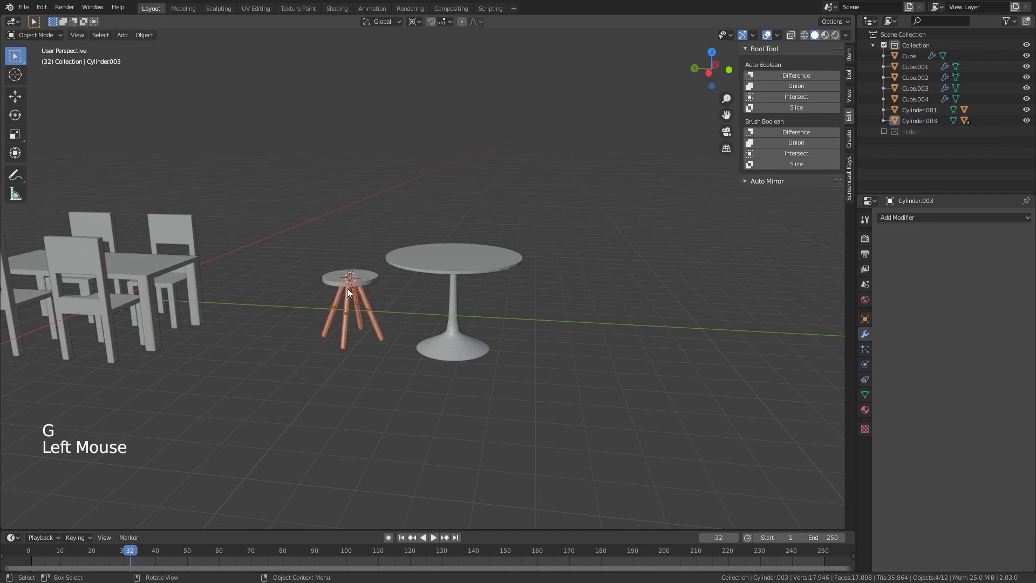
click(379, 296)
scroll(372, 304, up, 5)
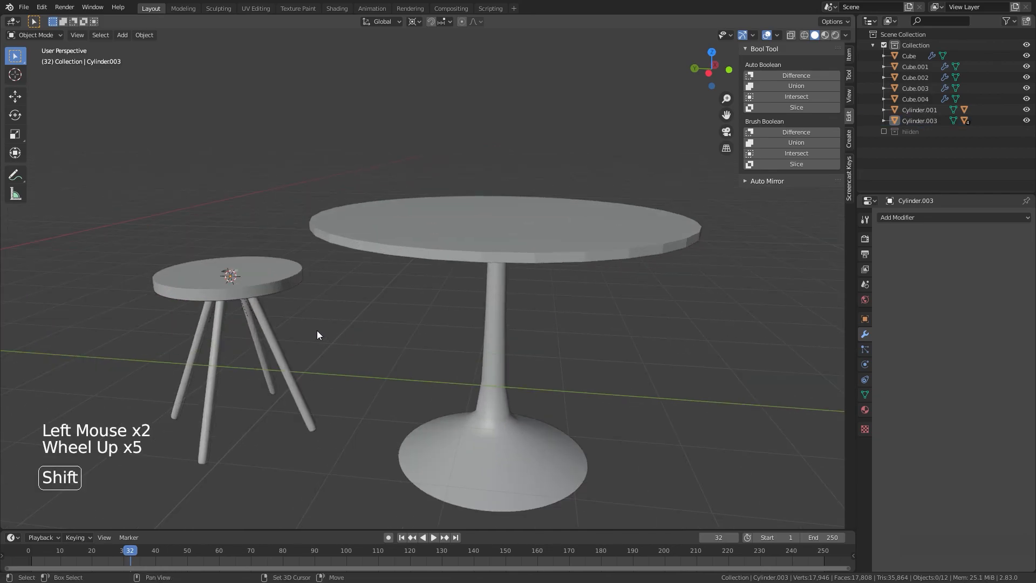
shift+middle_drag(316, 330, 396, 328)
click(330, 341)
click(339, 286)
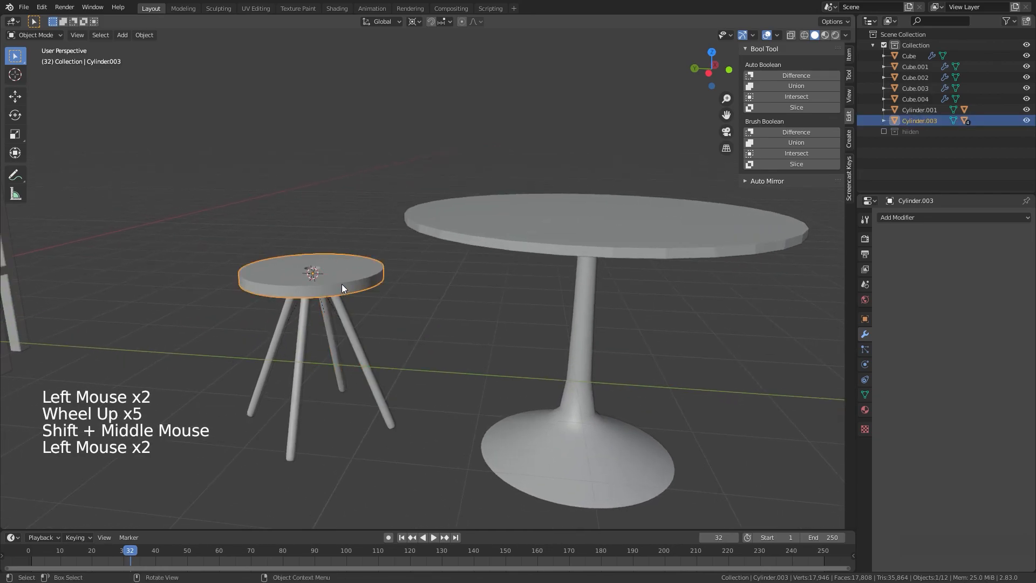
click(332, 361)
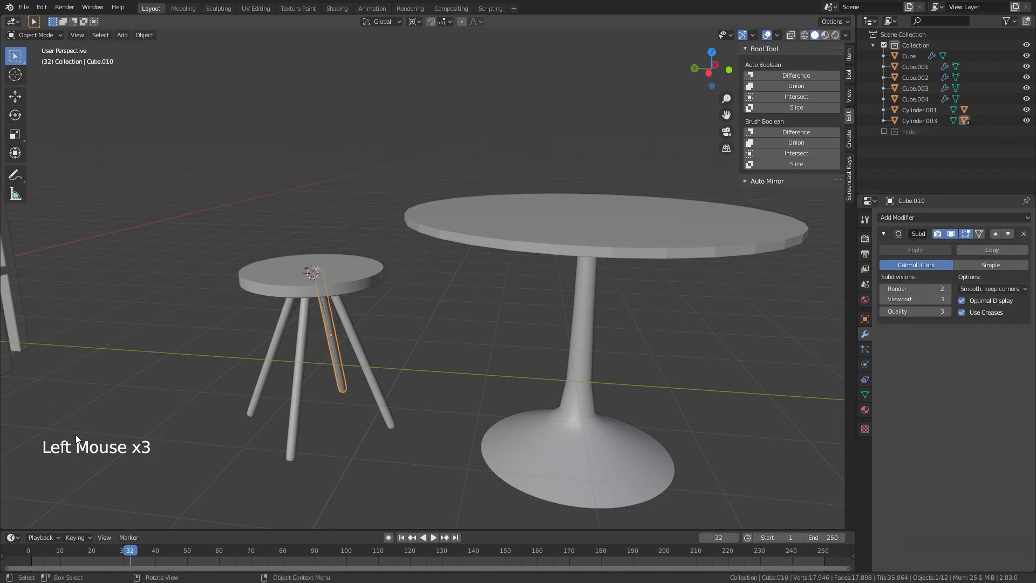
click(270, 364)
click(284, 377)
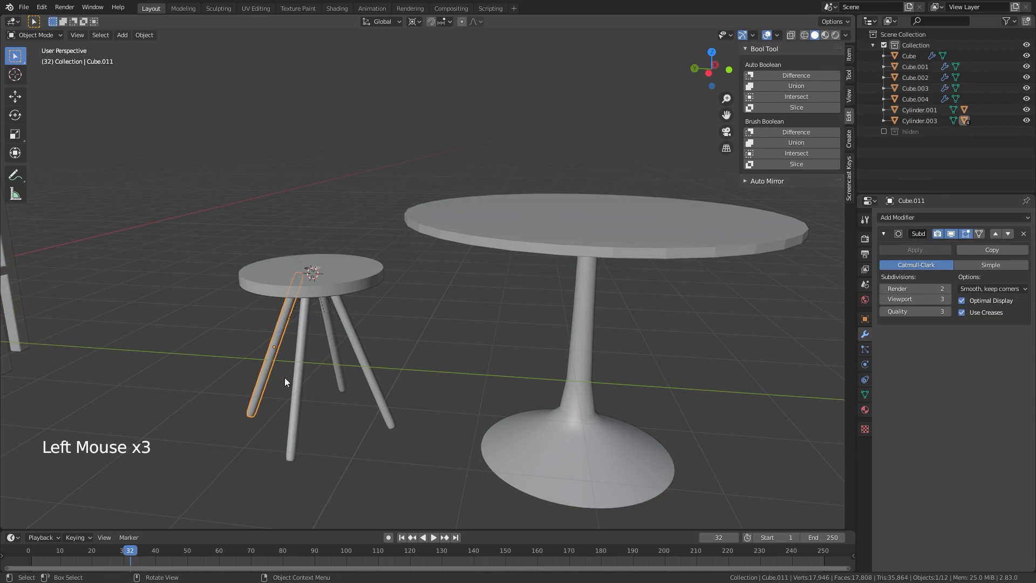
click(307, 380)
Make a linked duplicate of the stool with its legs in top view, offset about -3.97 m in X and -3.70 m in Y beside the table.
click(373, 277)
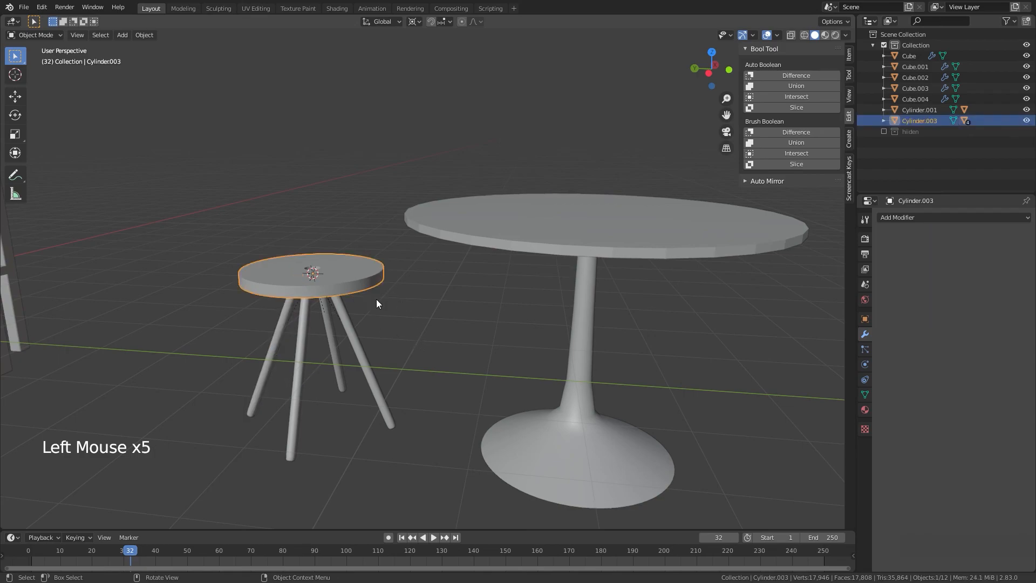
drag(376, 303, 280, 378)
key(KP_7)
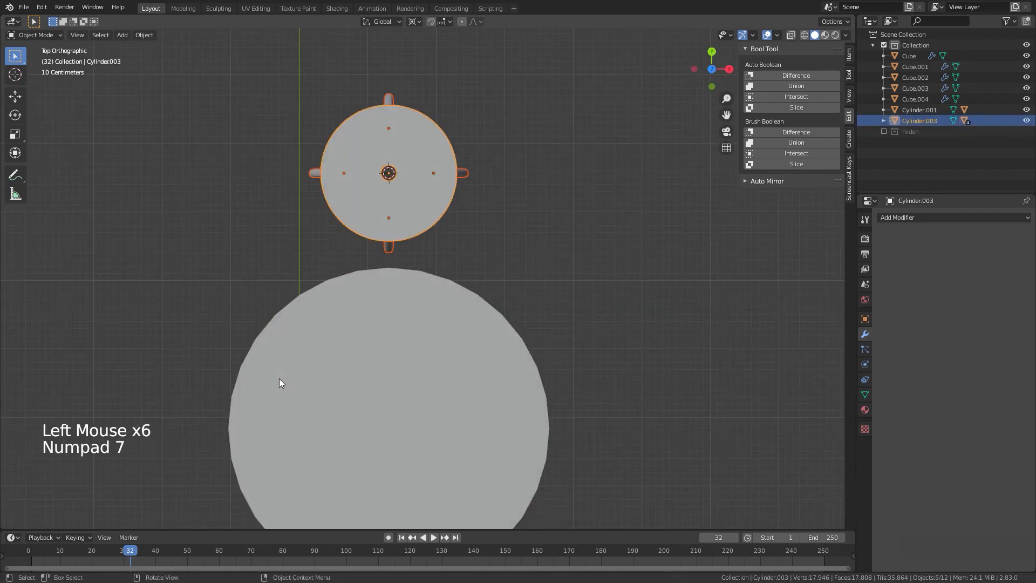
scroll(447, 408, down, 5)
shift+middle_drag(459, 377, 474, 315)
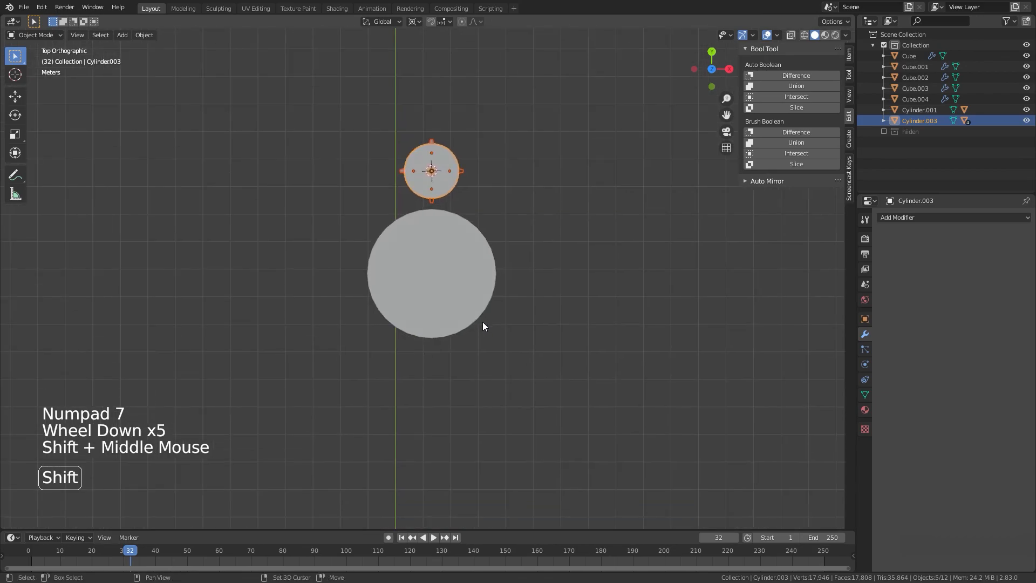
key(alt+d)
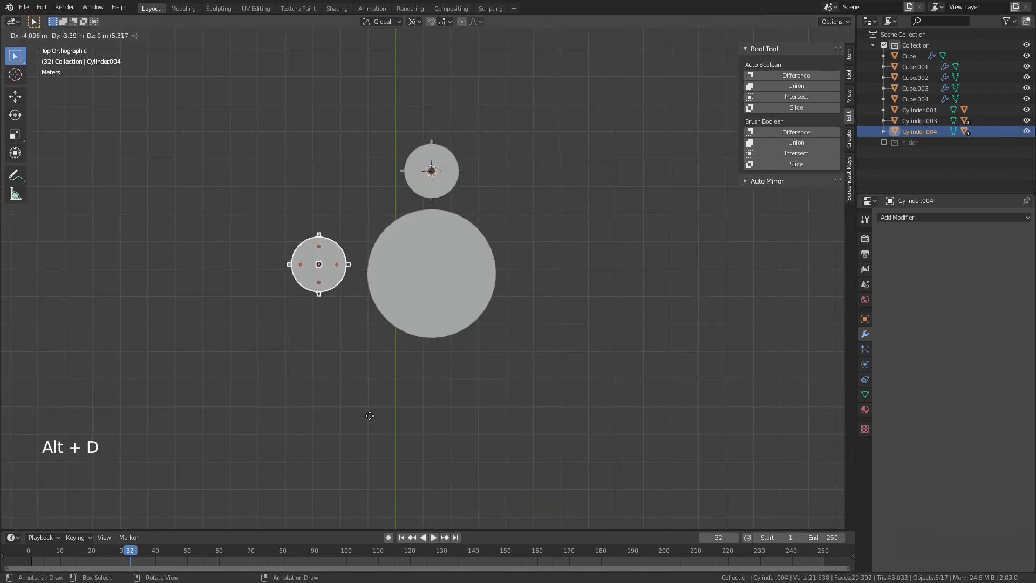
click(376, 428)
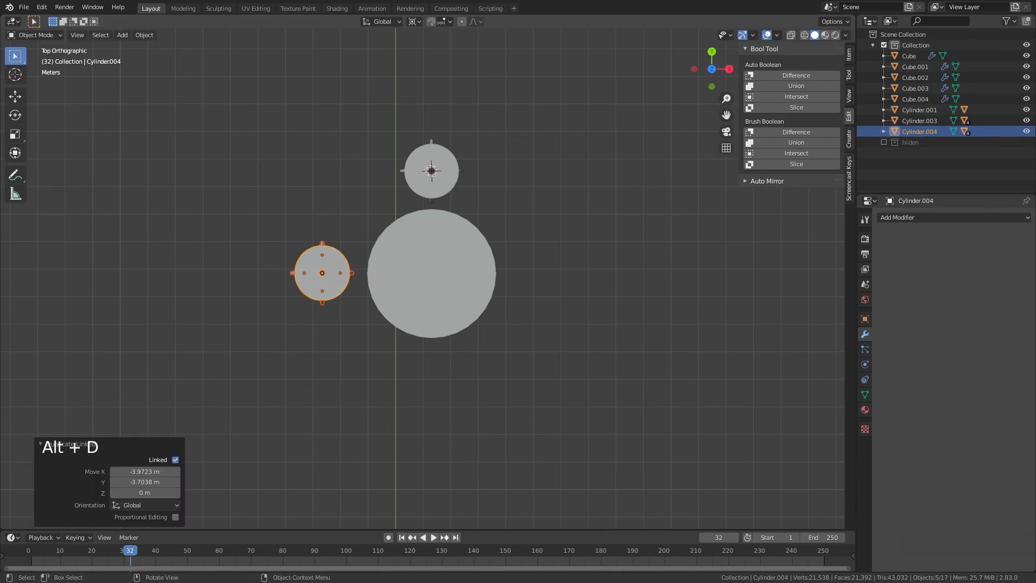
key(r)
right_click(453, 345)
click(413, 21)
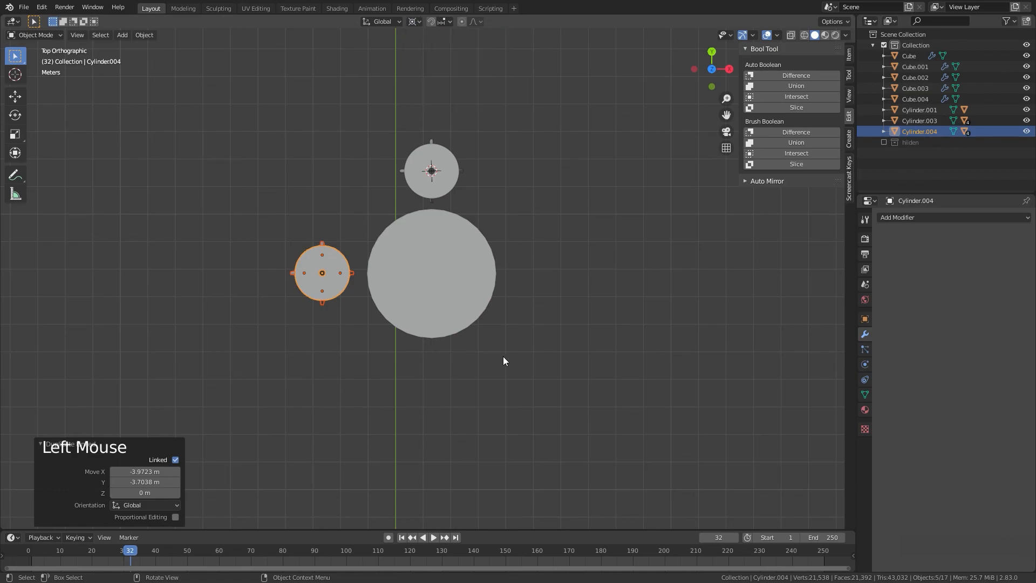
key(r)
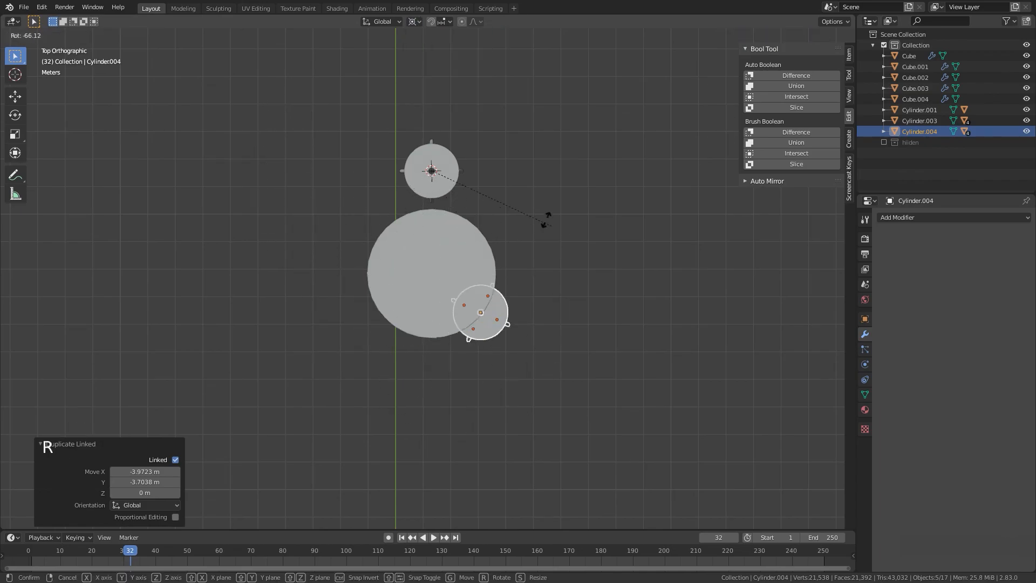
click(432, 286)
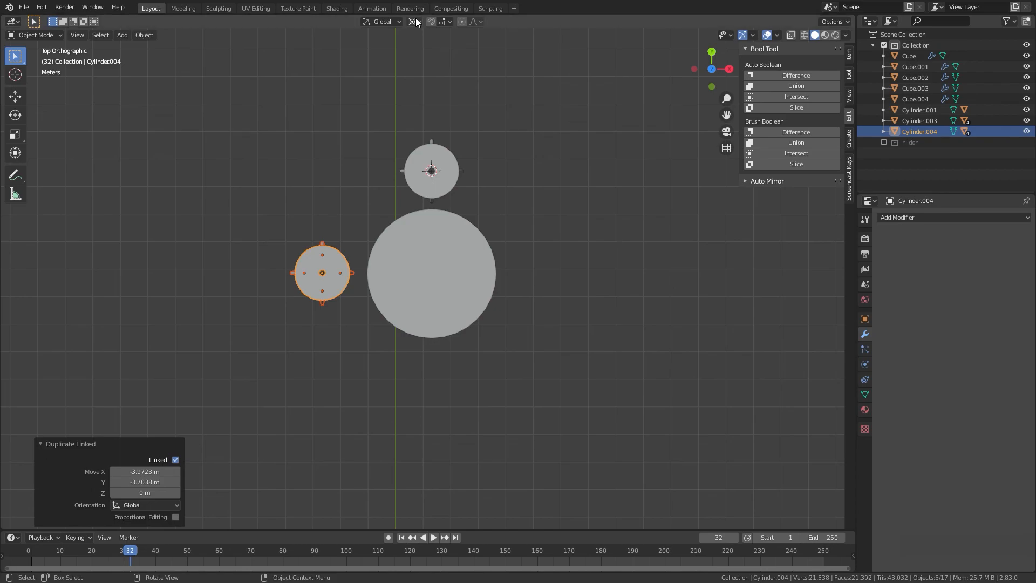
Switch the pivot point from the 3D cursor to the stool's own origin and rotate the duplicated stool -360° about Z.
click(414, 21)
click(426, 71)
key(r)
click(376, 452)
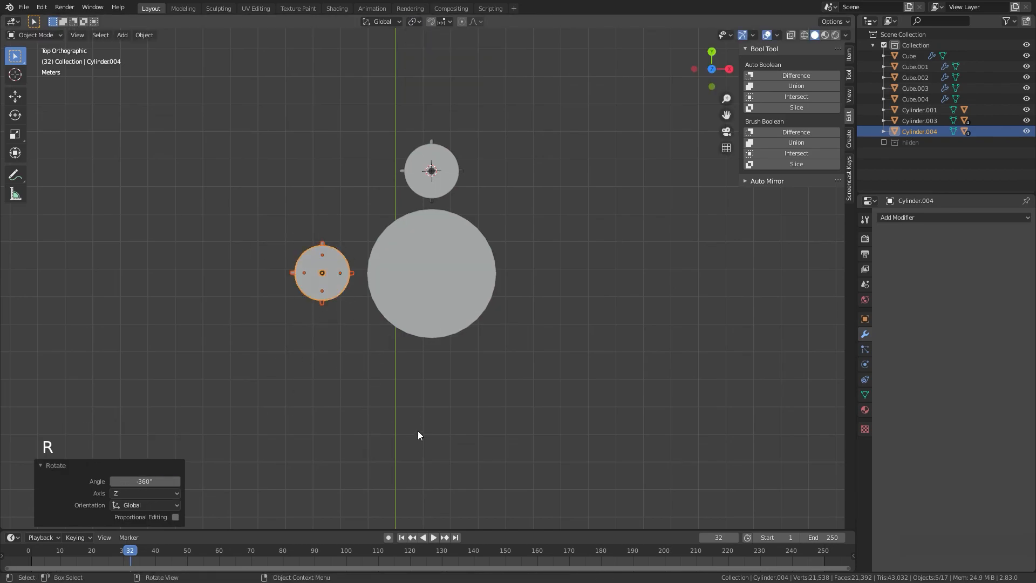
Make another linked stool duplicate, offset about 3.94 m in X and -4.27 m in Y, and rotate it -225° about Z.
key(alt+d)
click(527, 51)
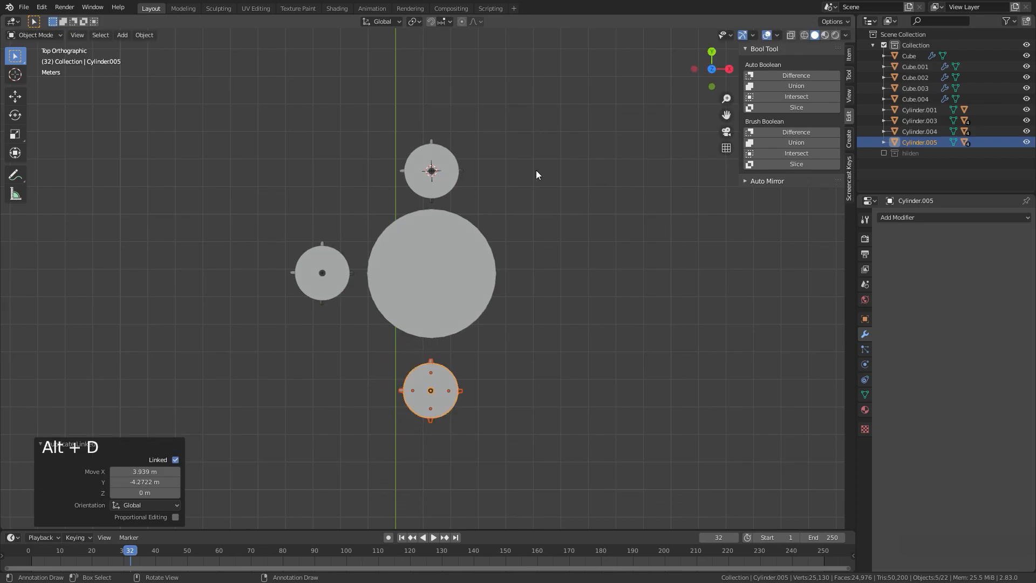
key(r)
click(351, 422)
Place another linked stool duplicate on the table's +X side, offset about 4.45 m in X and 4.55 m in Y, and rotate it freely about Z.
key(alt+d)
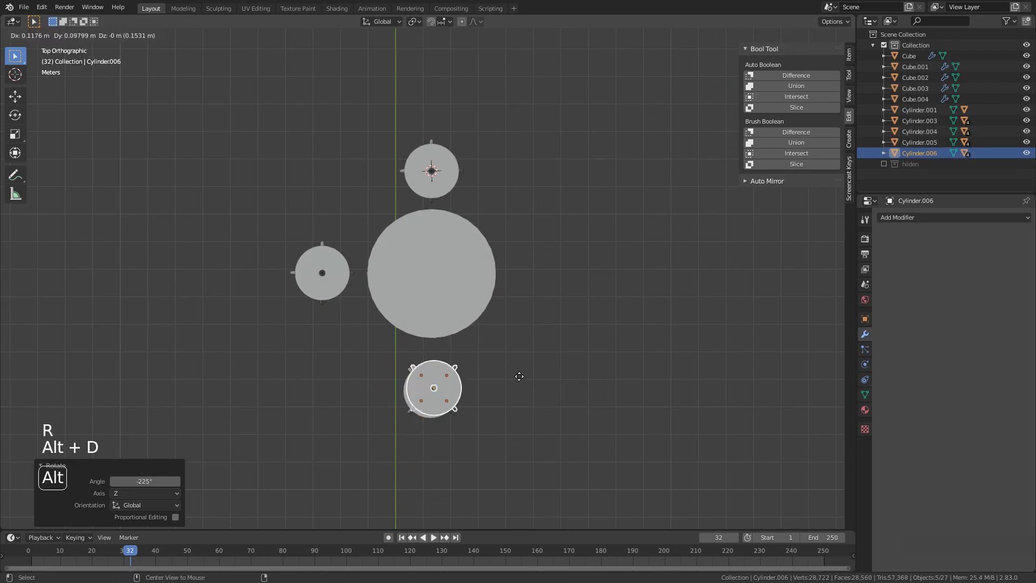
click(594, 347)
key(r)
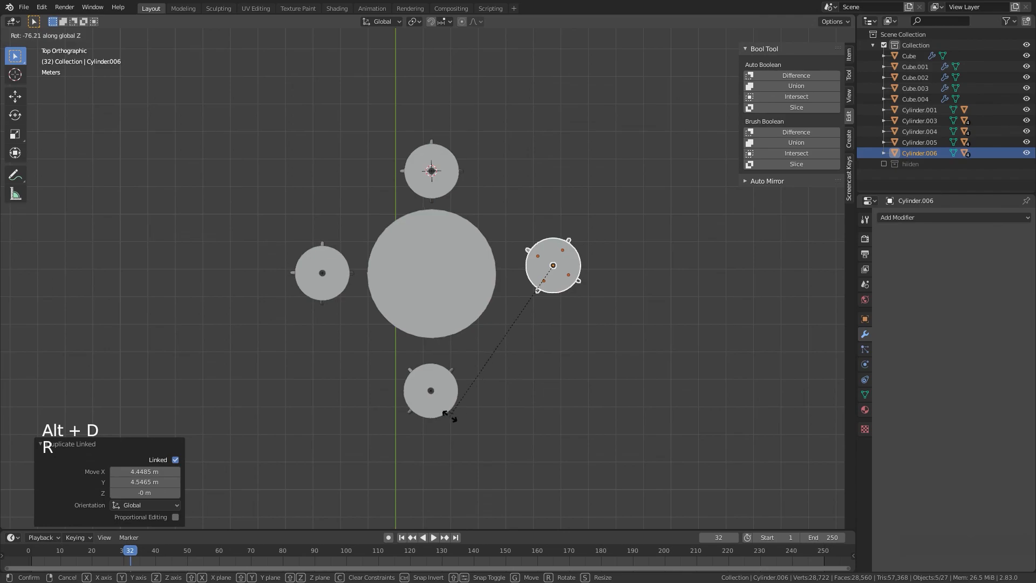
click(449, 416)
key(r)
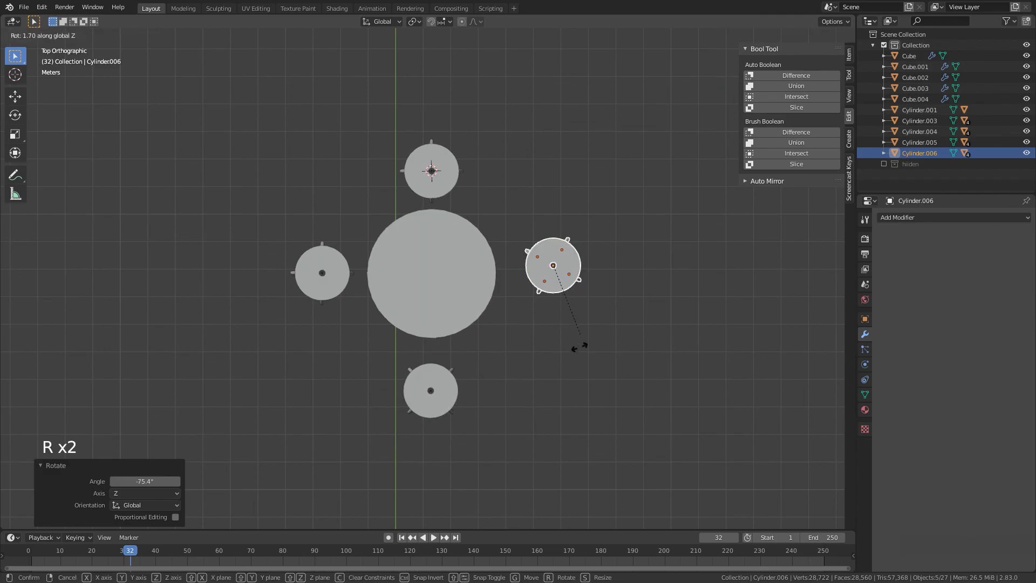
click(622, 384)
Test-rotate the newest stool duplicate about Z in a perspective view and cancel the rotation.
middle_drag(622, 384, 639, 302)
key(r)
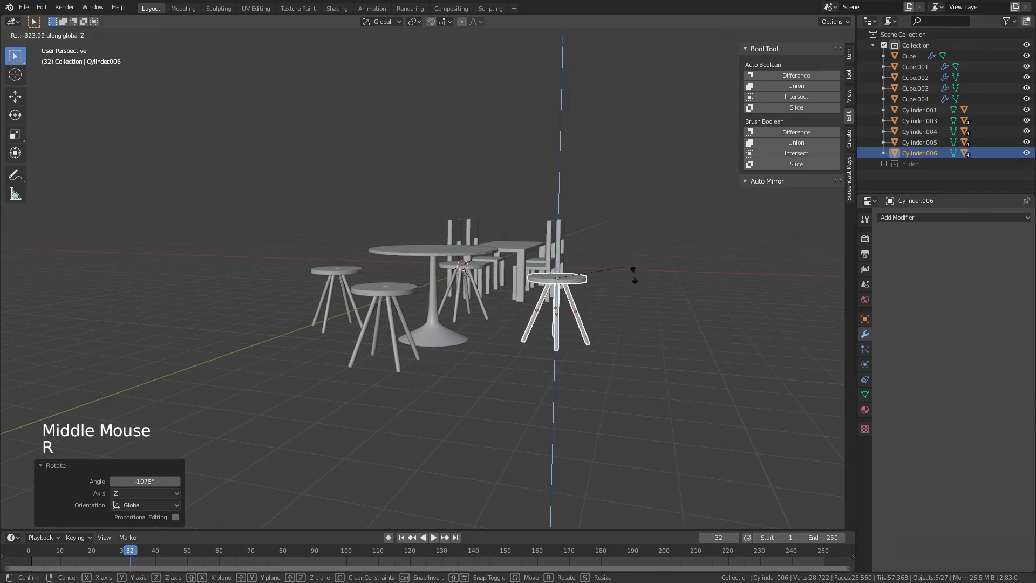
right_click(536, 381)
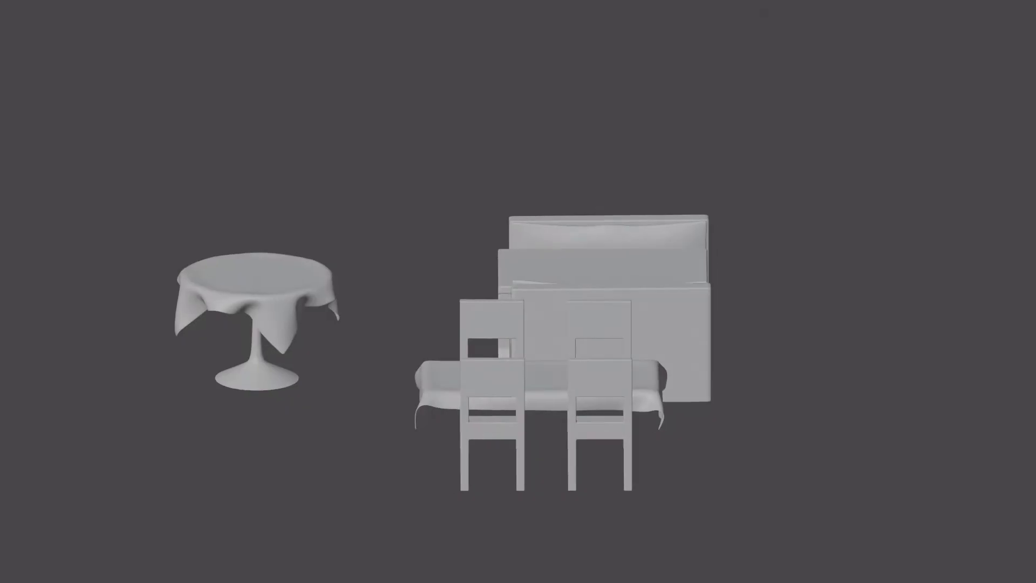